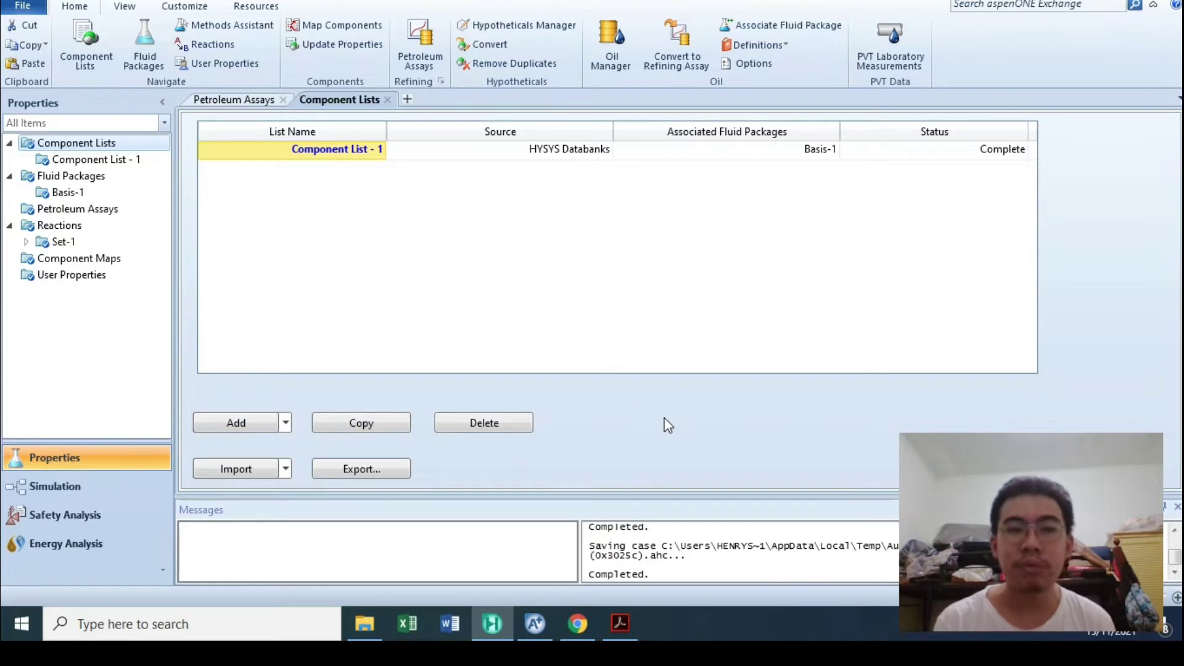
Review the components in Component List - 1 against the reaction in the Simulkuy #16 PDF
double_click(105, 168)
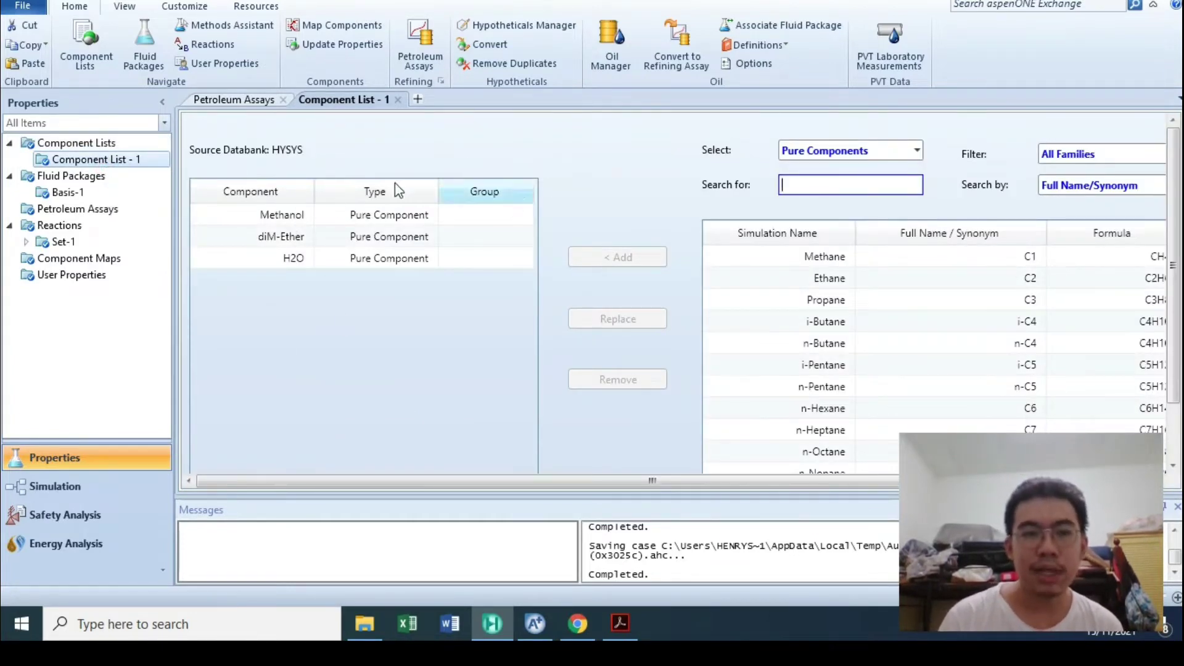
left_click(615, 627)
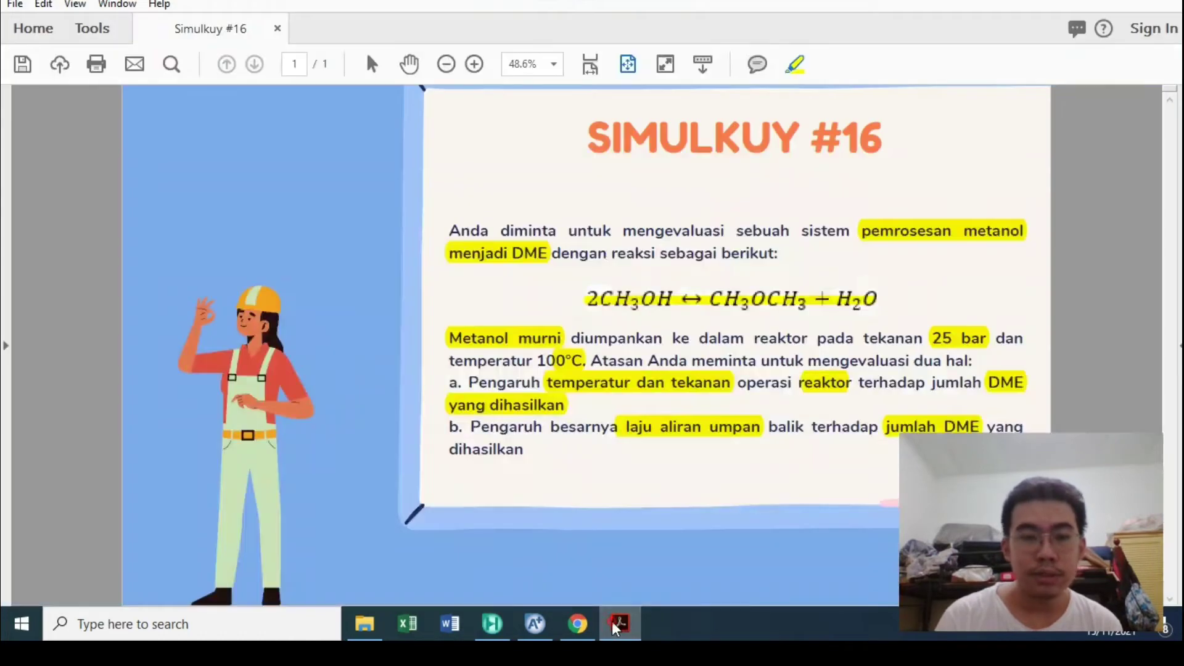
key("alt+Tab")
Open fluid package Basis-1 and consult the Methods Assistant for a chemical system above 10 bar, checking the pressure in the problem PDF
double_click(44, 193)
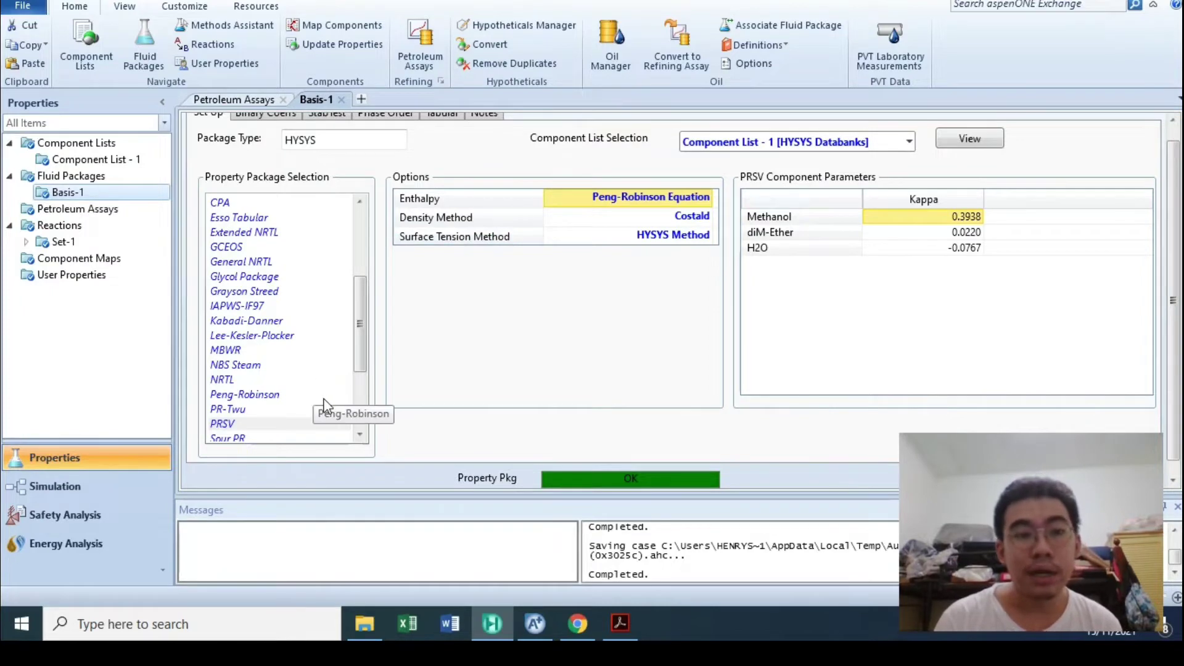
left_click(210, 28)
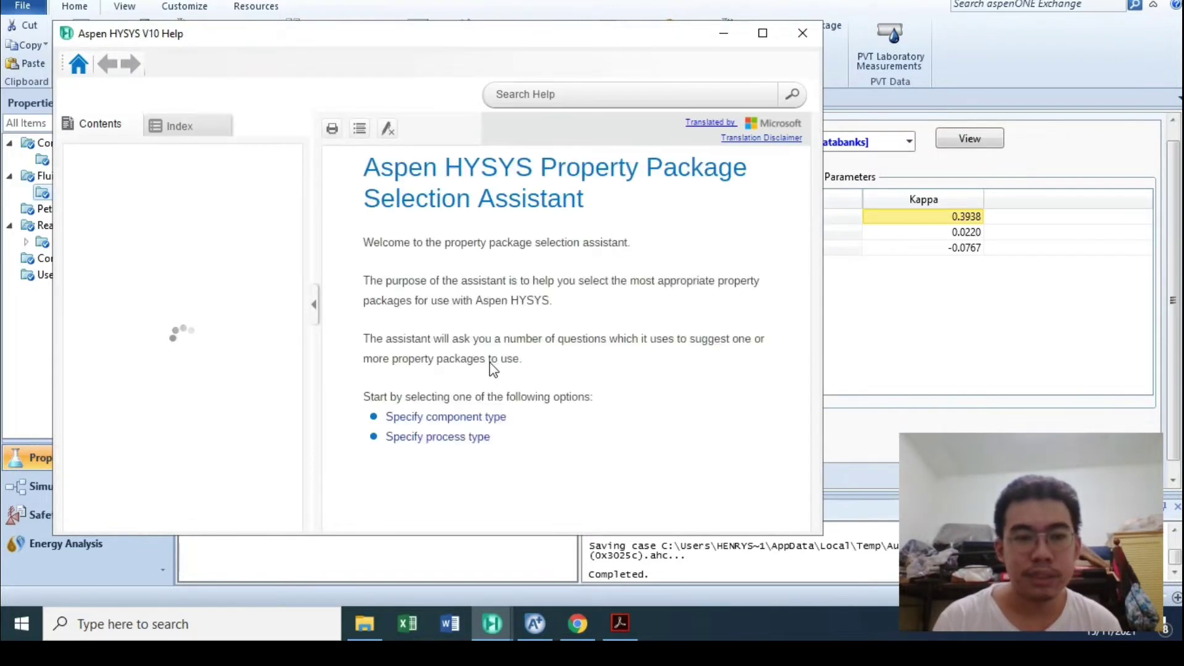
left_click(487, 418)
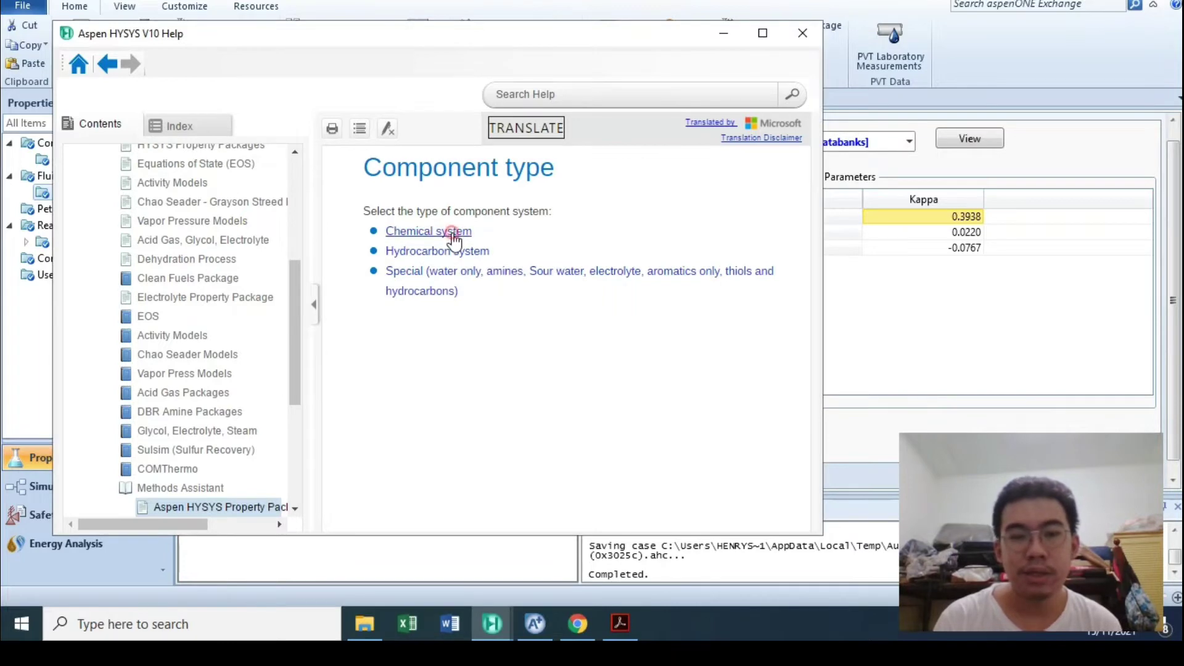
left_click(454, 235)
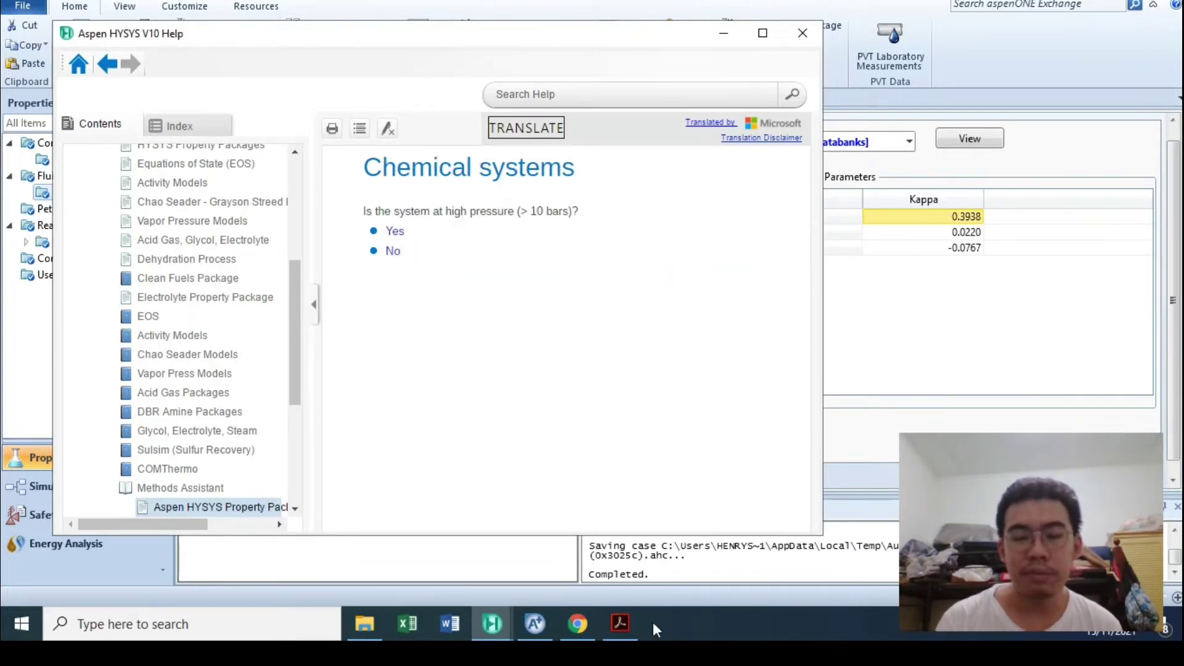
left_click(620, 626)
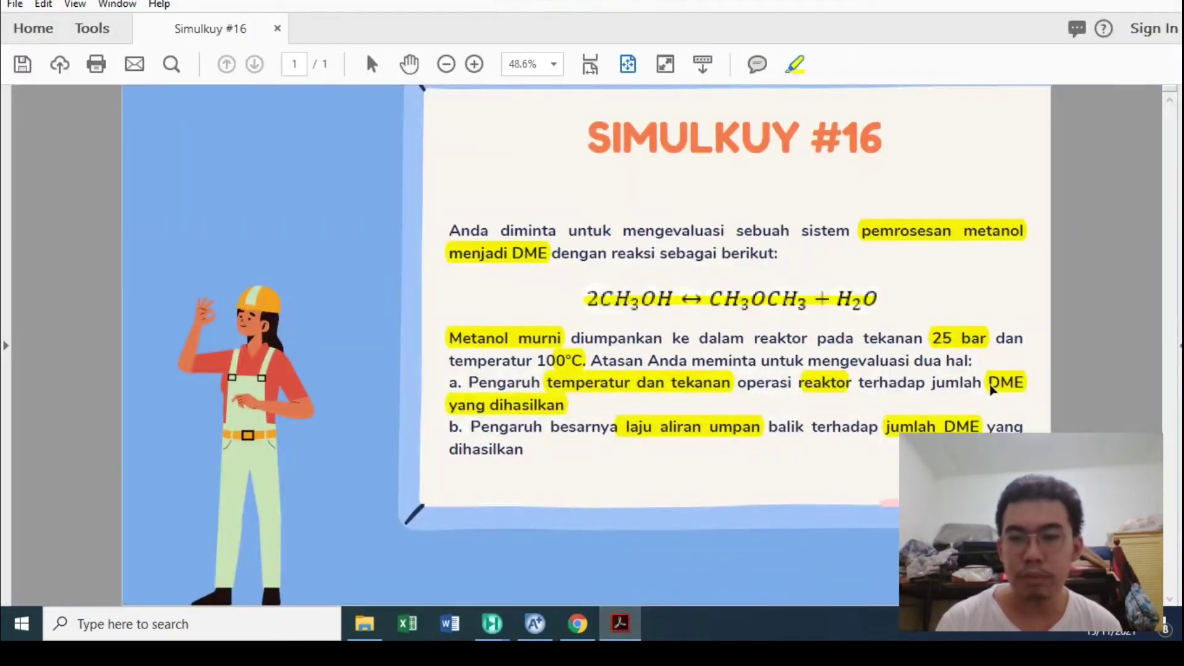
left_click(620, 626)
left_click(394, 232)
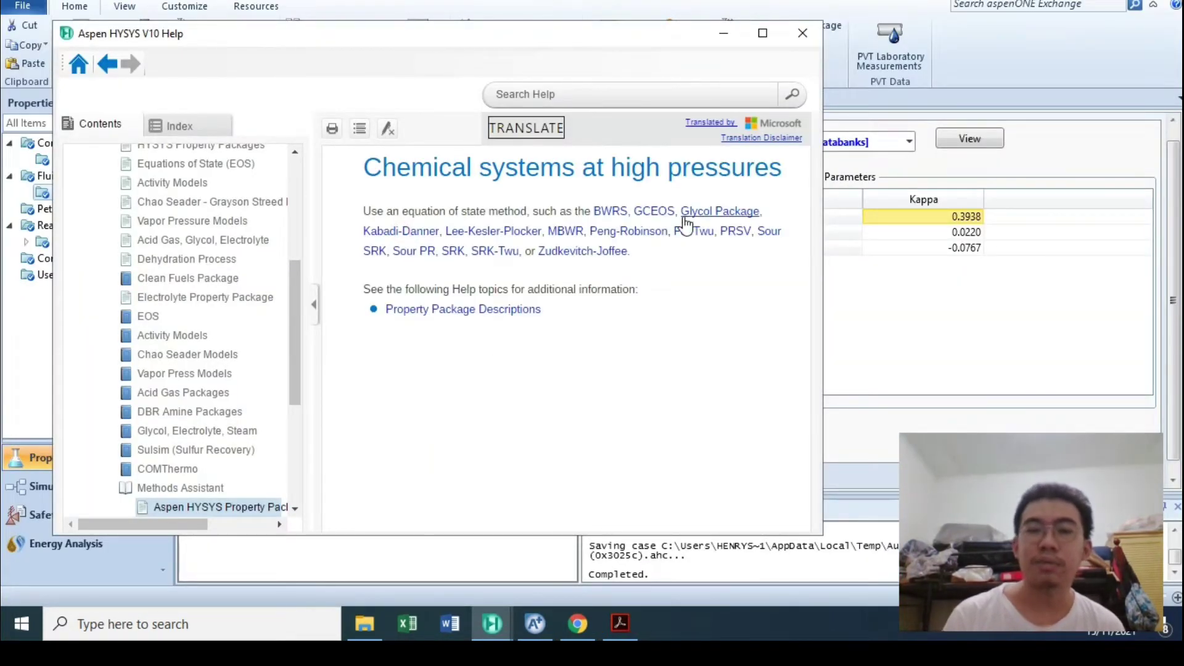
left_click(807, 44)
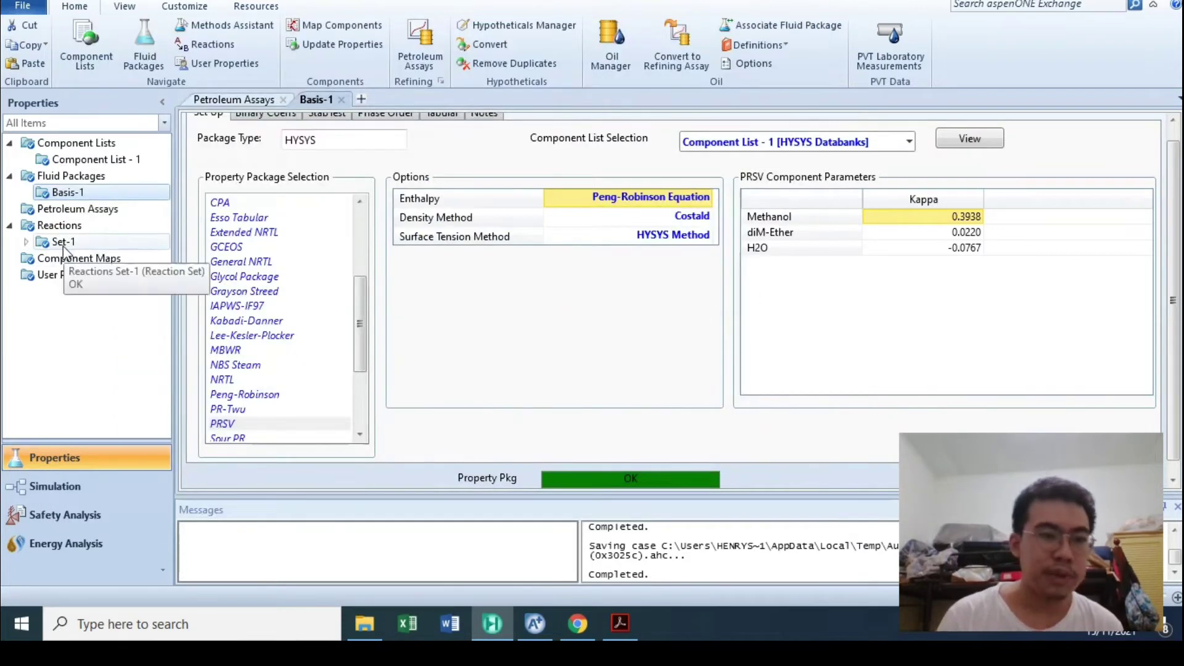
Inspect reaction set Set-1 and the stoichiometry of its equilibrium reaction Rxn-1
left_click(60, 226)
left_click(97, 242)
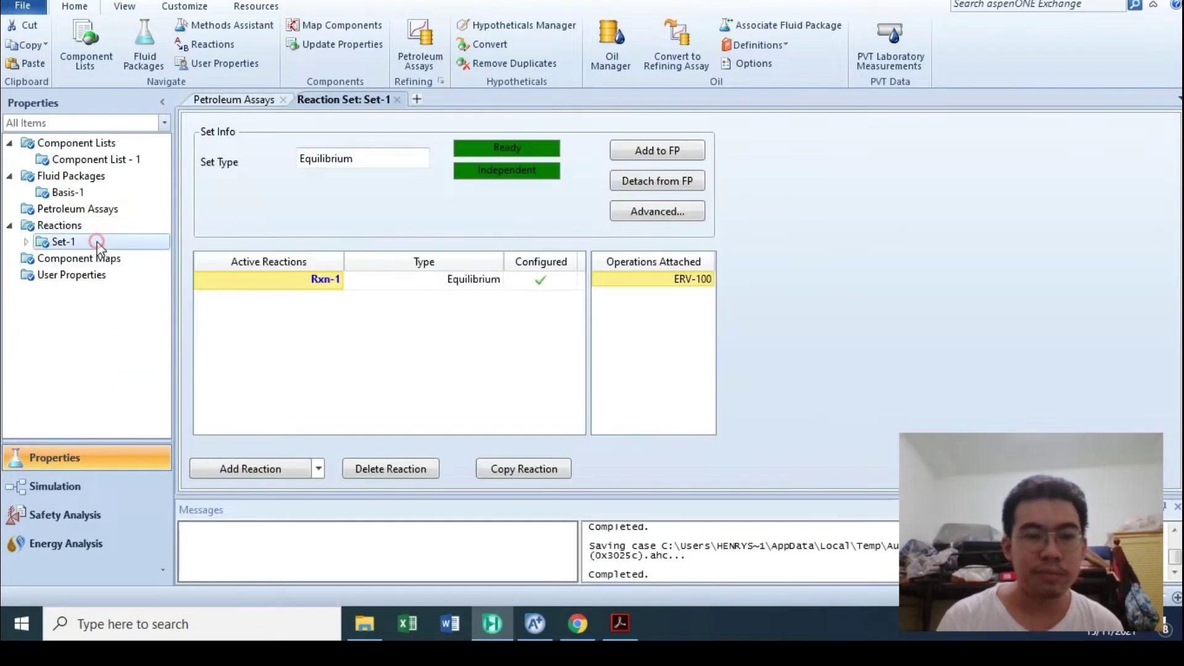
left_click(443, 285)
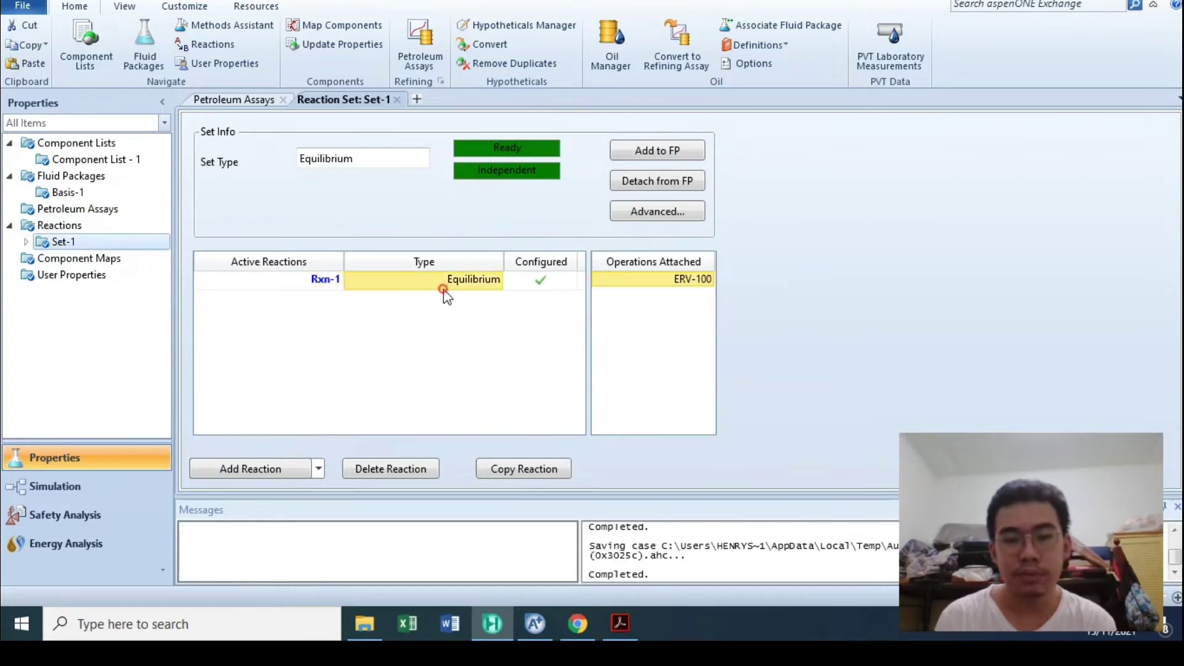
double_click(311, 285)
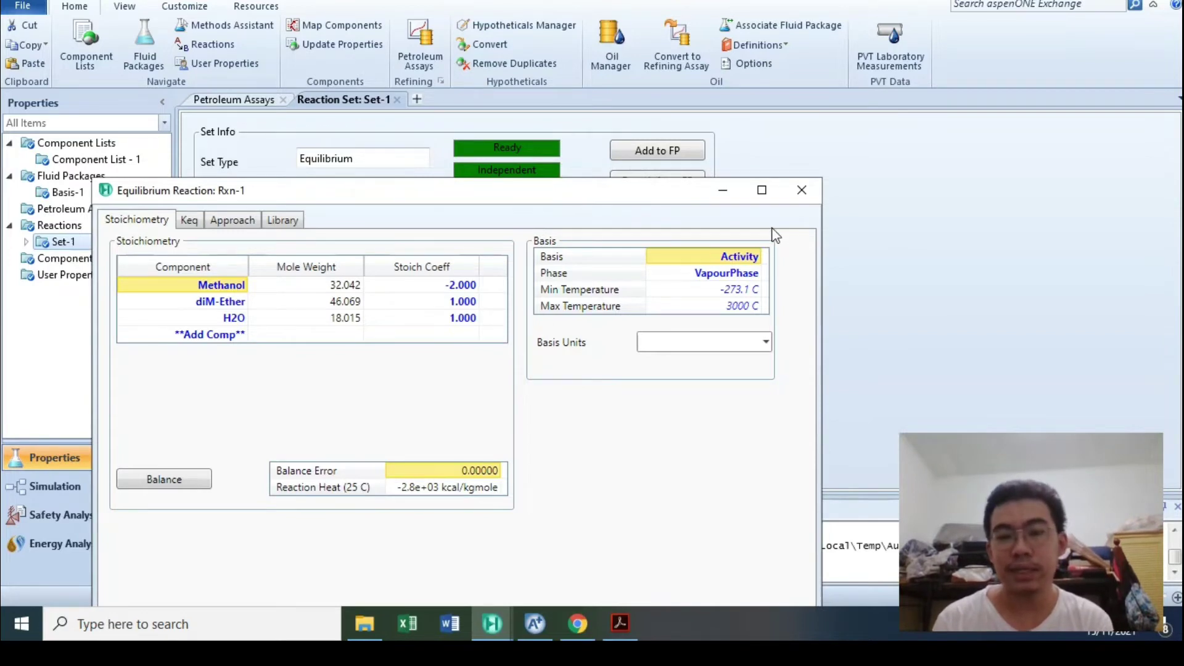
left_click(802, 190)
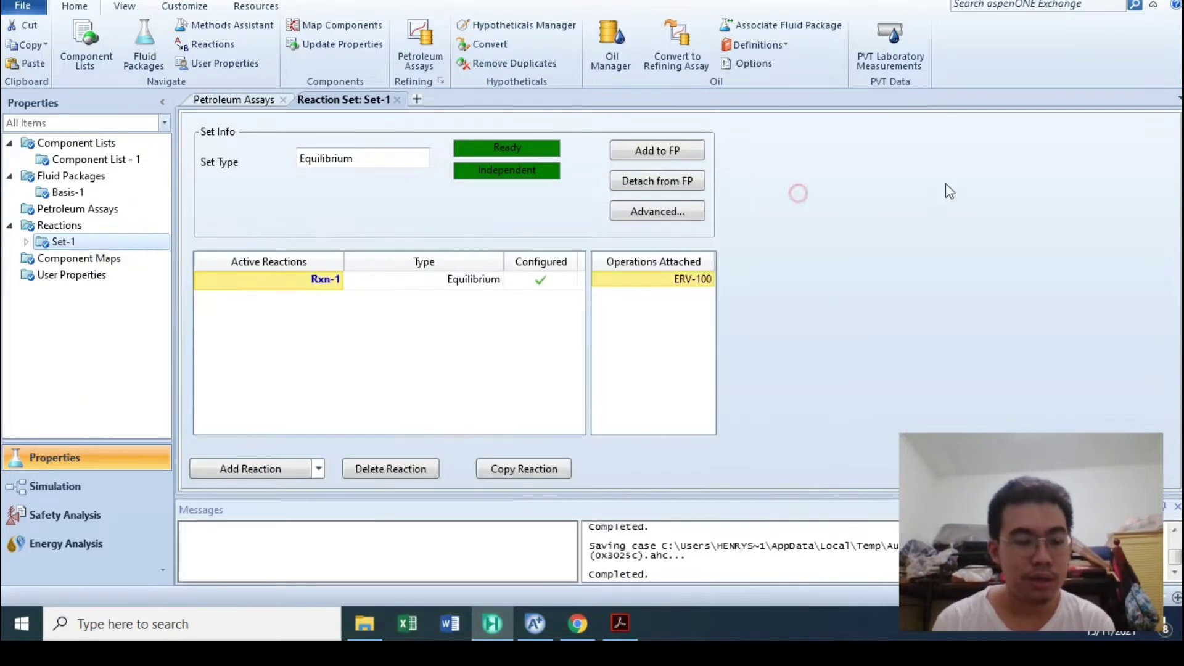
Switch to the simulation environment and examine the conditions and composition of feed stream 1
left_click(140, 487)
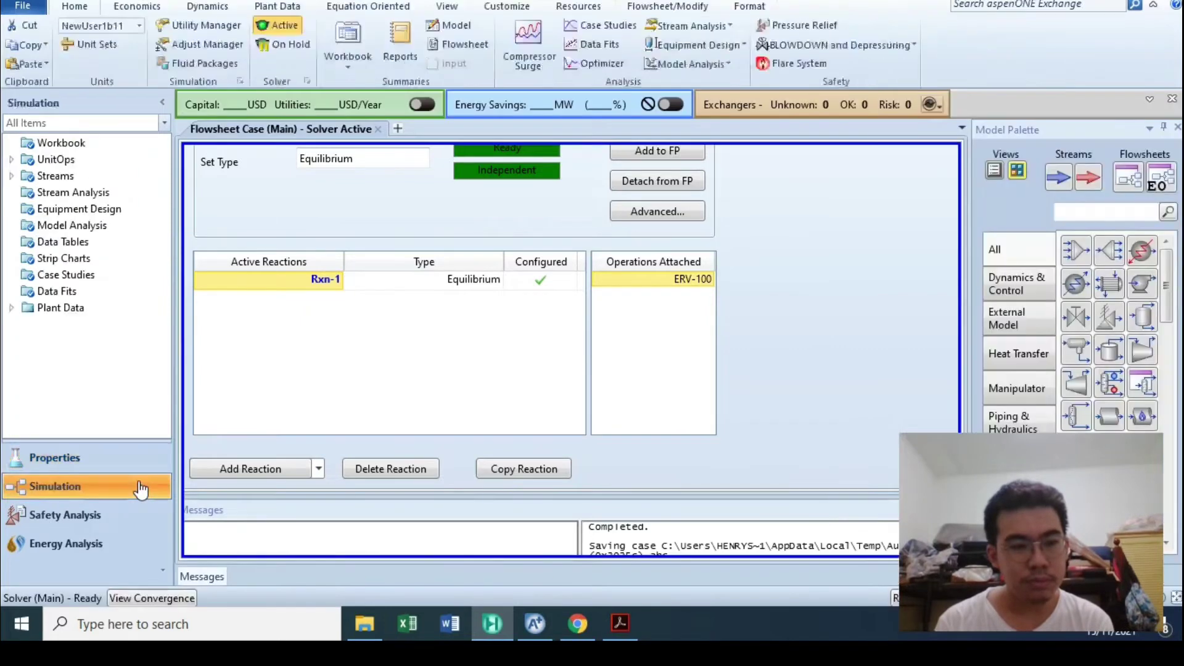
left_click(340, 500)
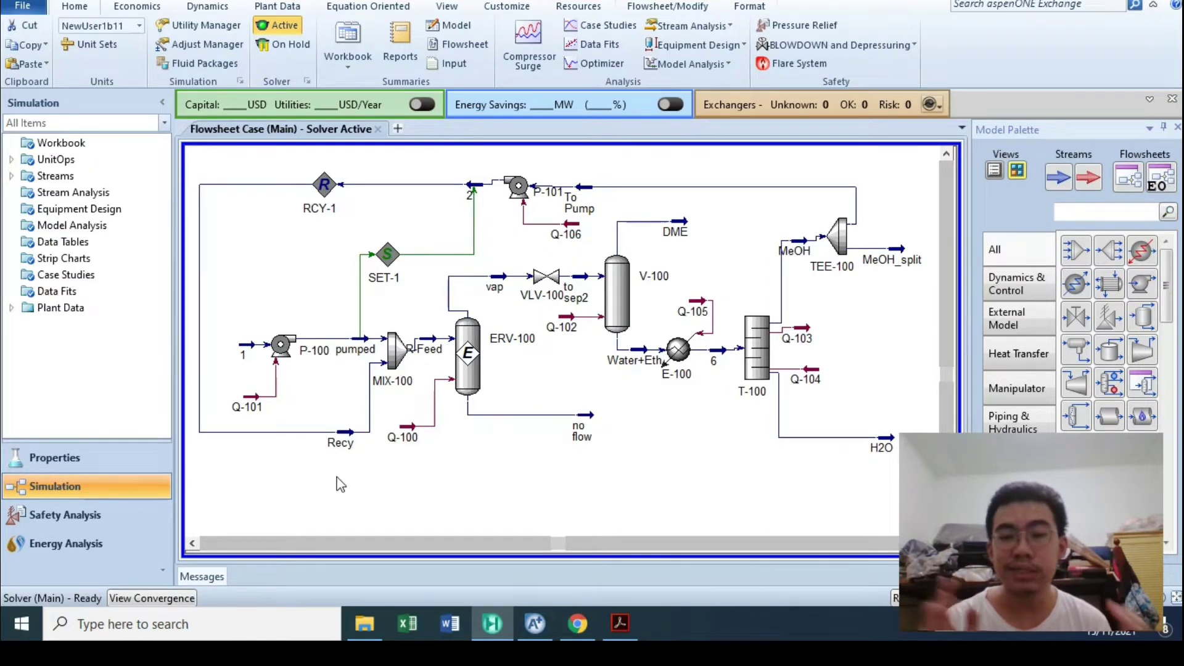
double_click(247, 344)
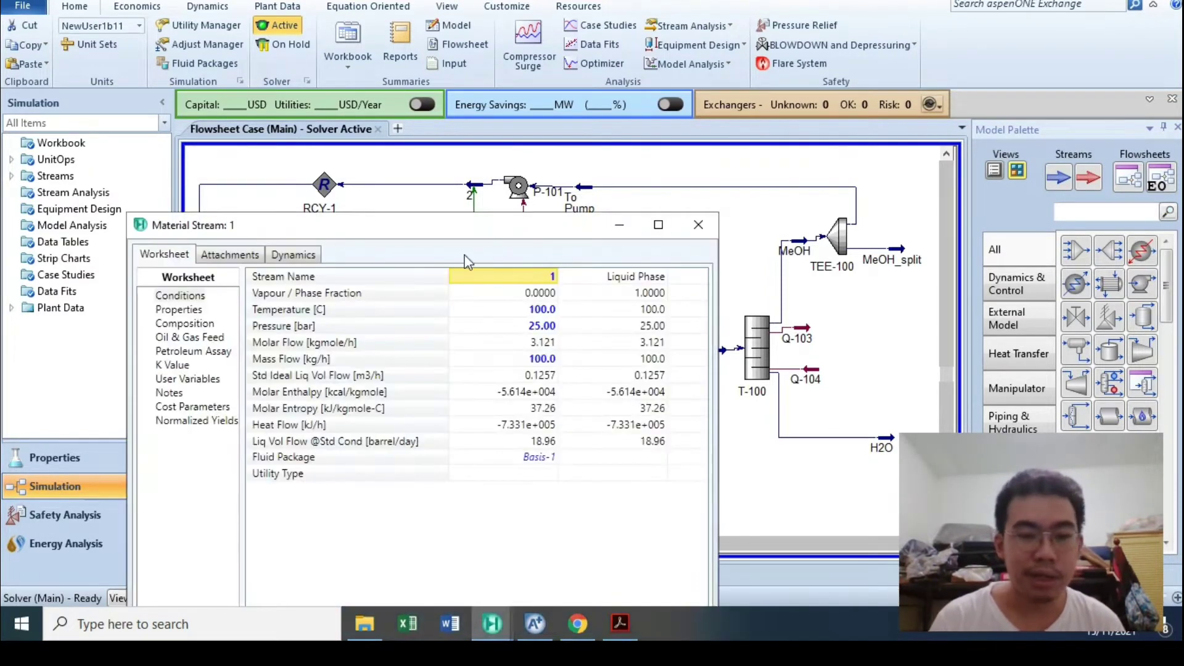
left_click(560, 295)
left_click(549, 311)
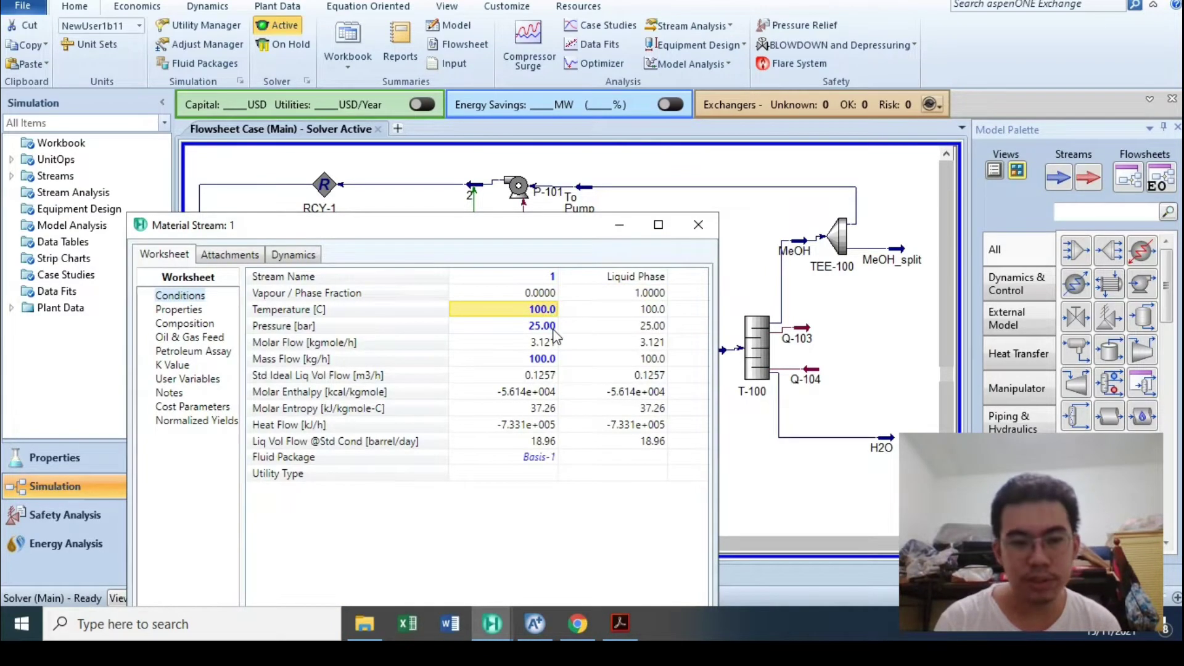
left_click(554, 332)
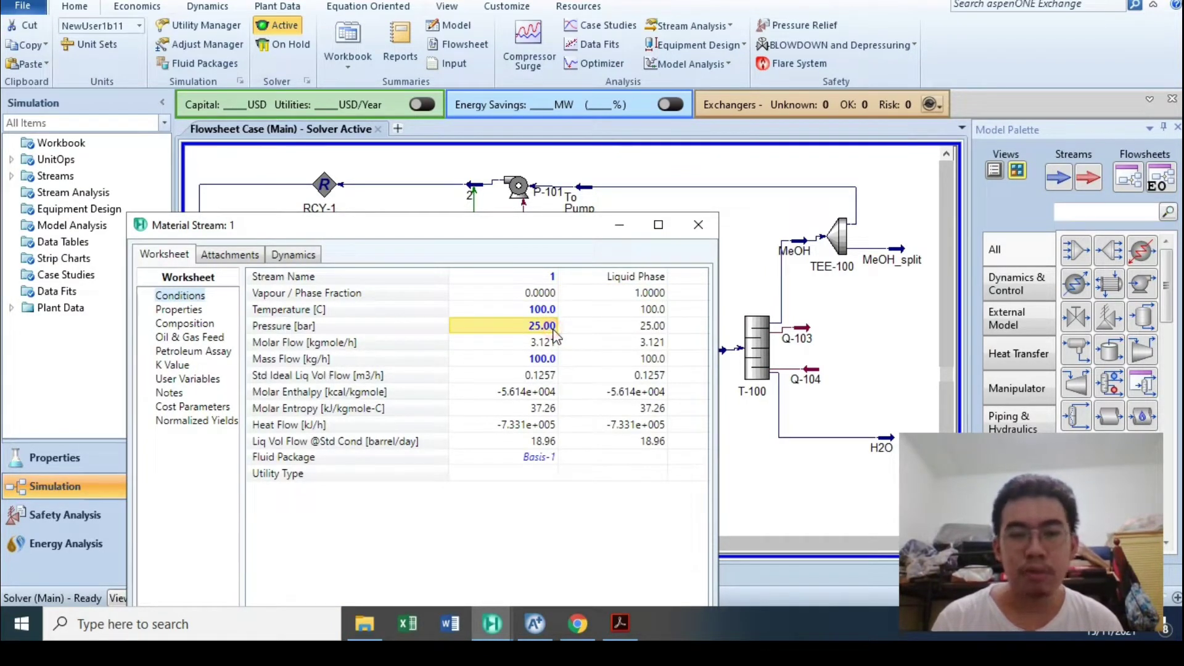
left_click(185, 324)
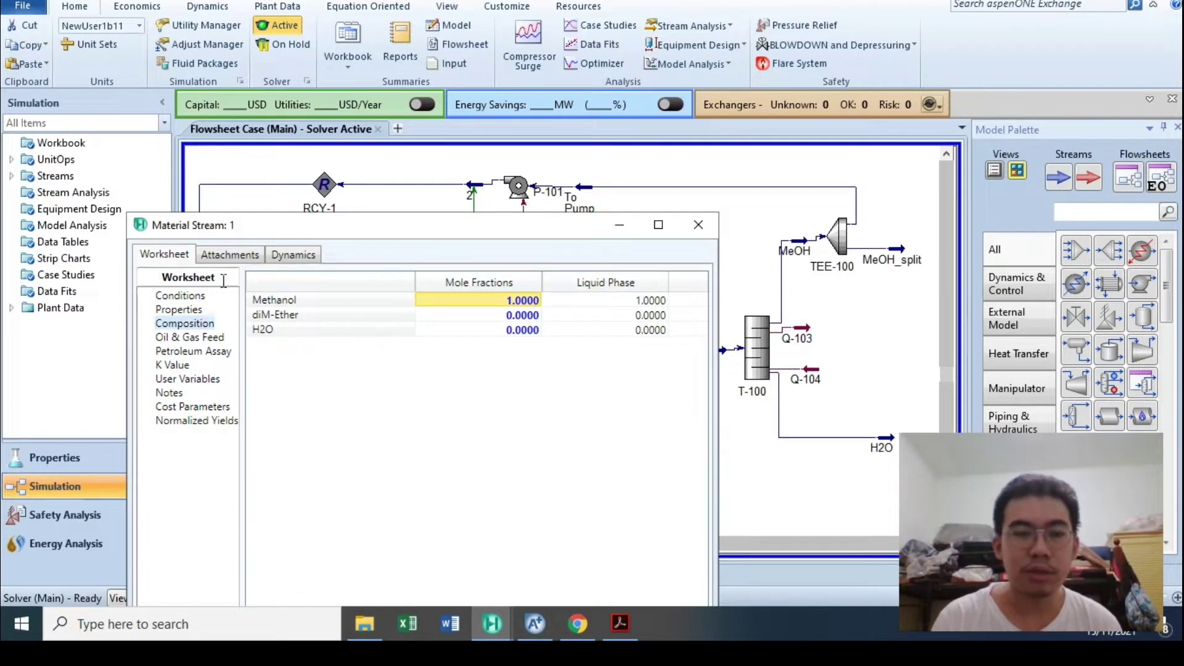
left_click(201, 297)
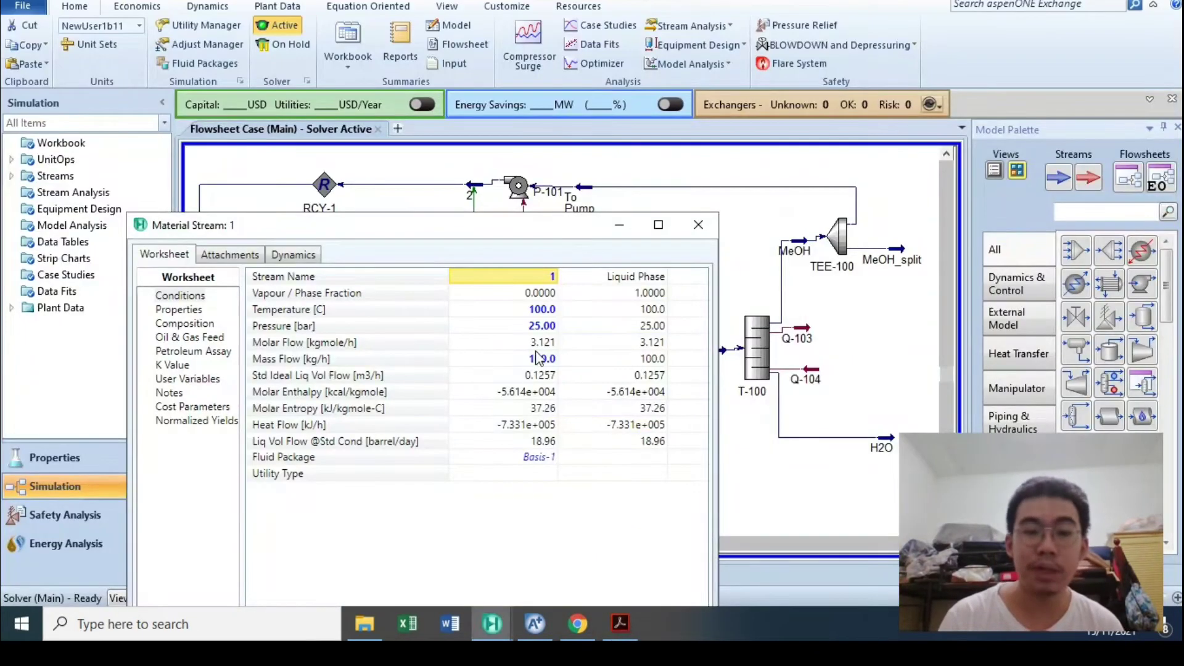
mouse_move(538, 358)
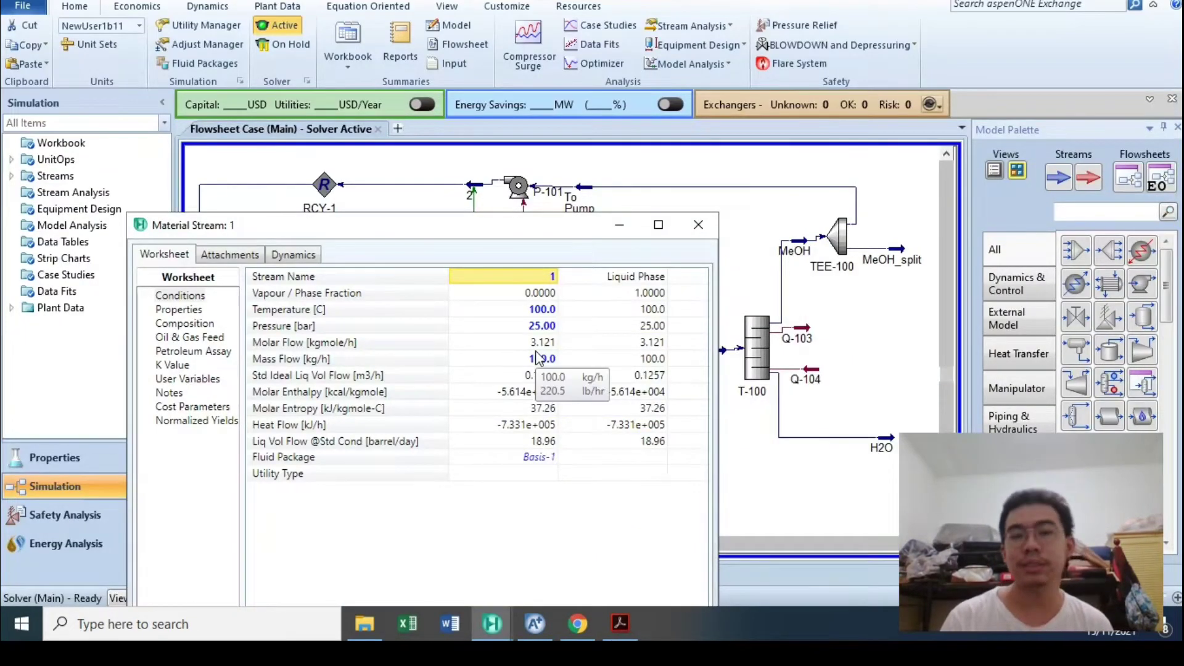
left_click(698, 225)
Inspect the connections of equilibrium reactor ERV-100 and the conditions of its R-Feed and vap streams
left_click(291, 359)
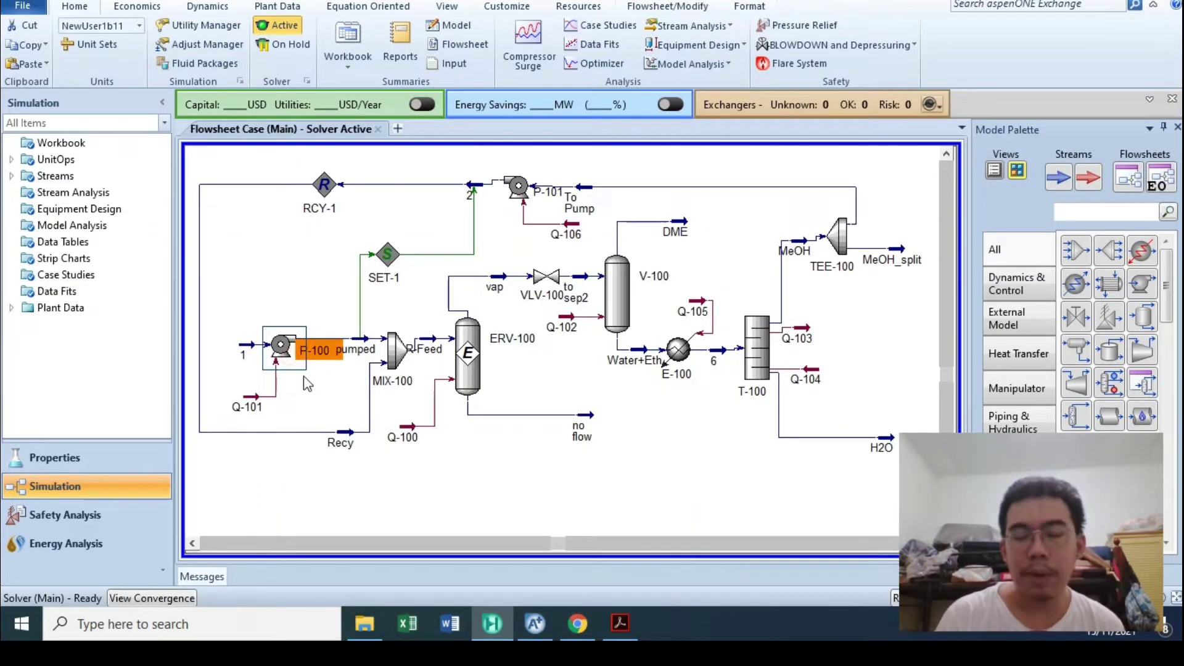
double_click(456, 374)
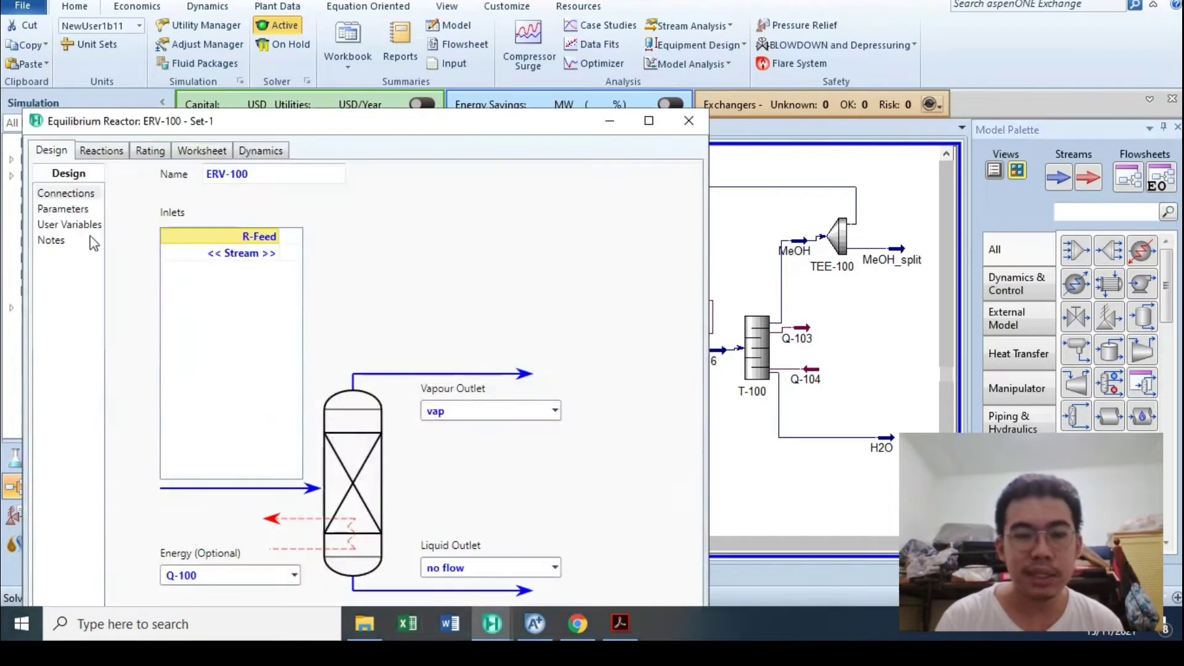
left_click(689, 120)
left_click(516, 383)
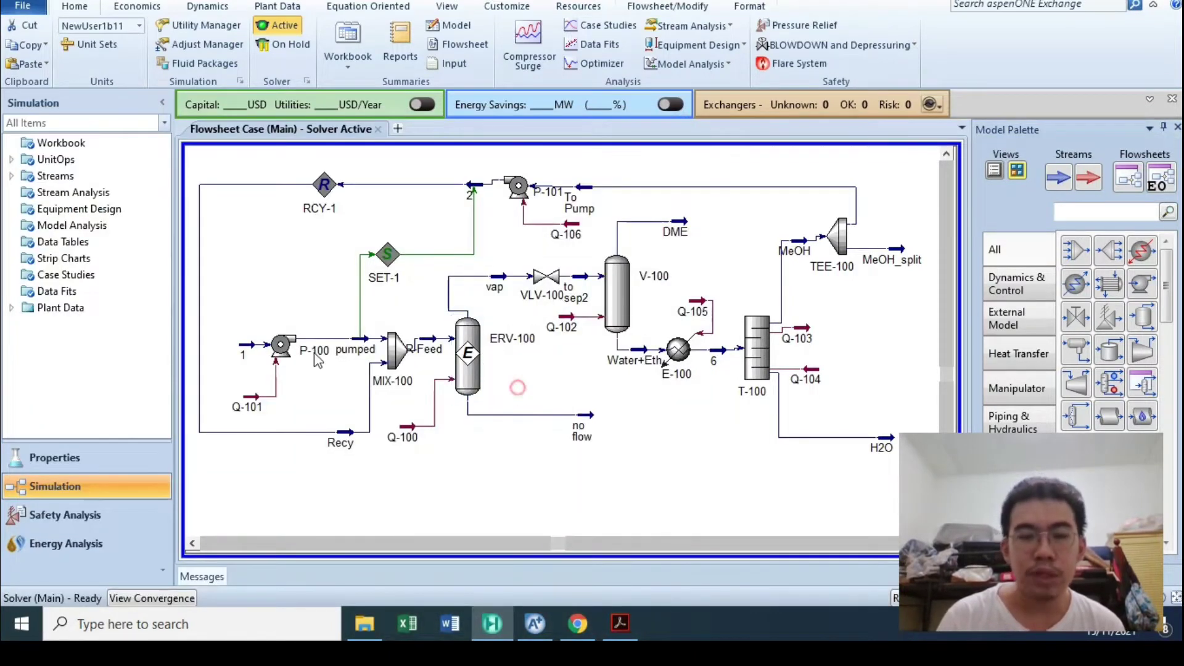
mouse_move(490, 287)
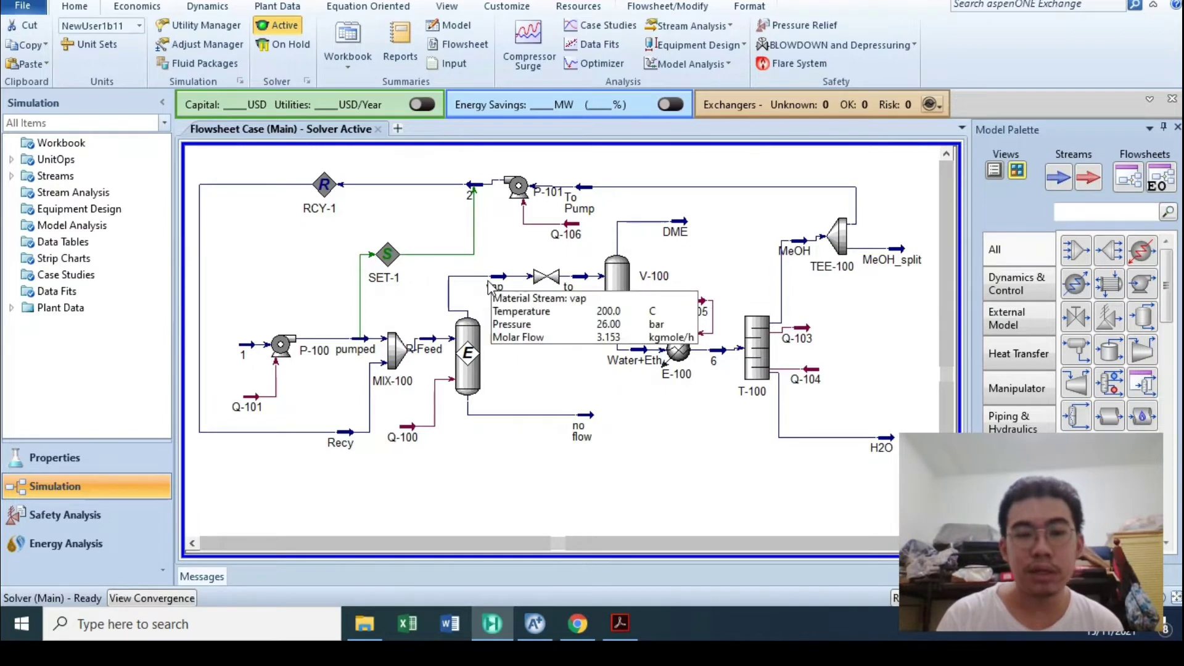
mouse_move(434, 348)
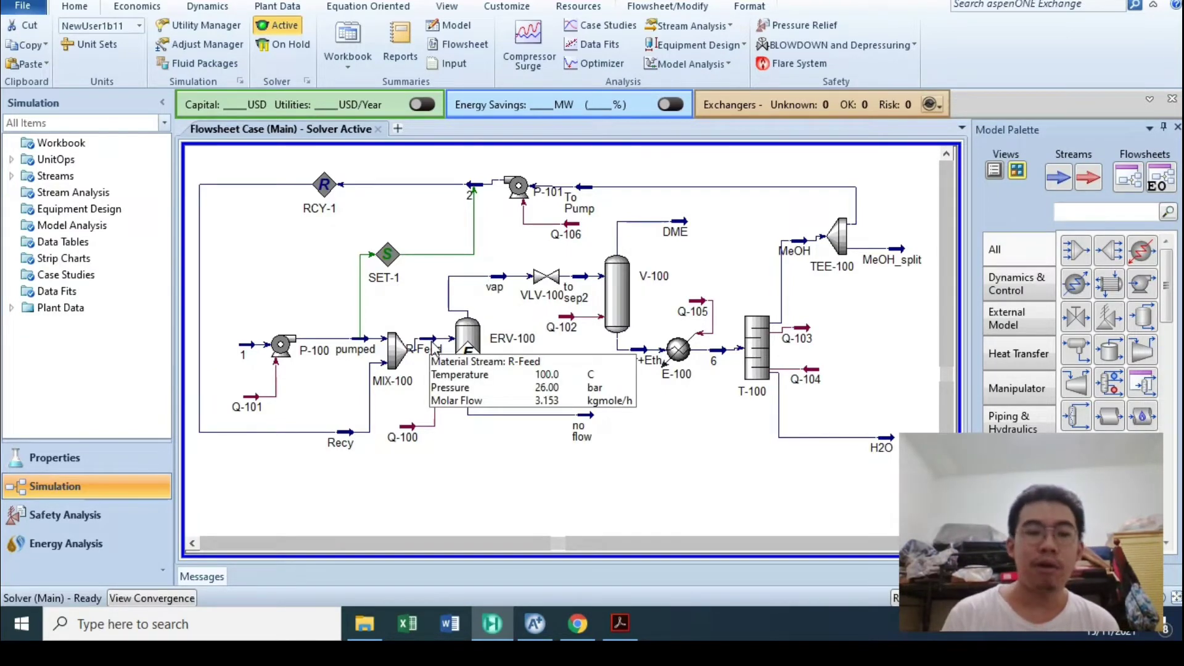
Consult the problem PDF and check the pumped feed, the mixer area and the operating conditions of reactor ERV-100 in the flowsheet
left_click(620, 624)
key("alt+Tab")
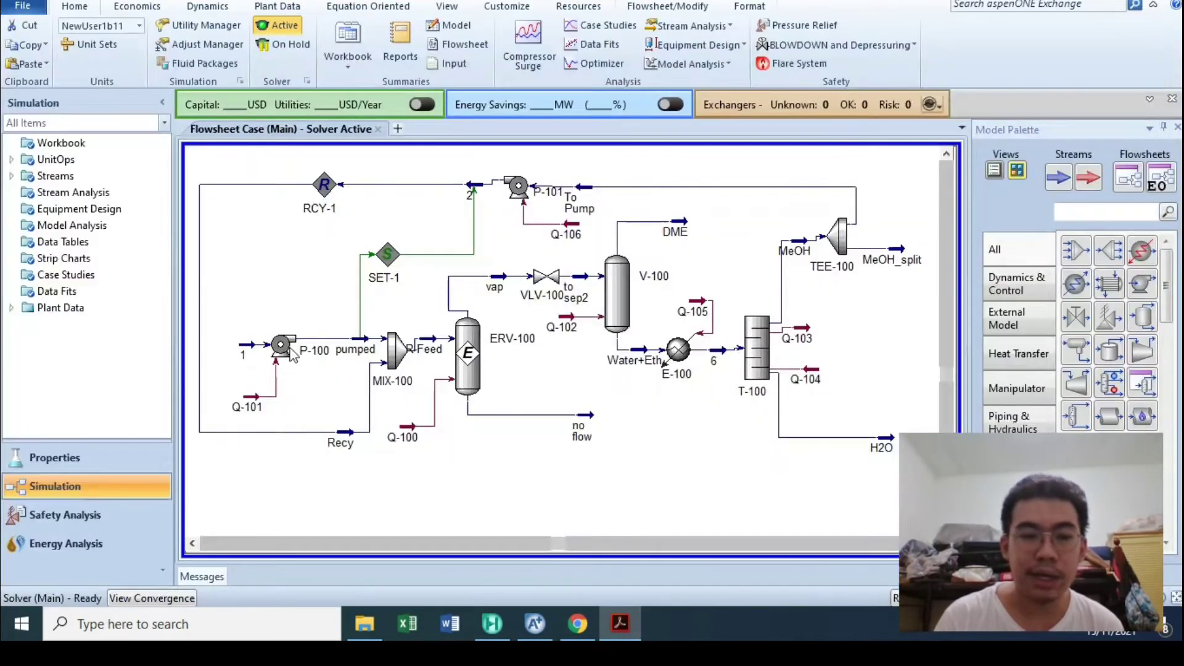
left_click(364, 349)
left_click(409, 305)
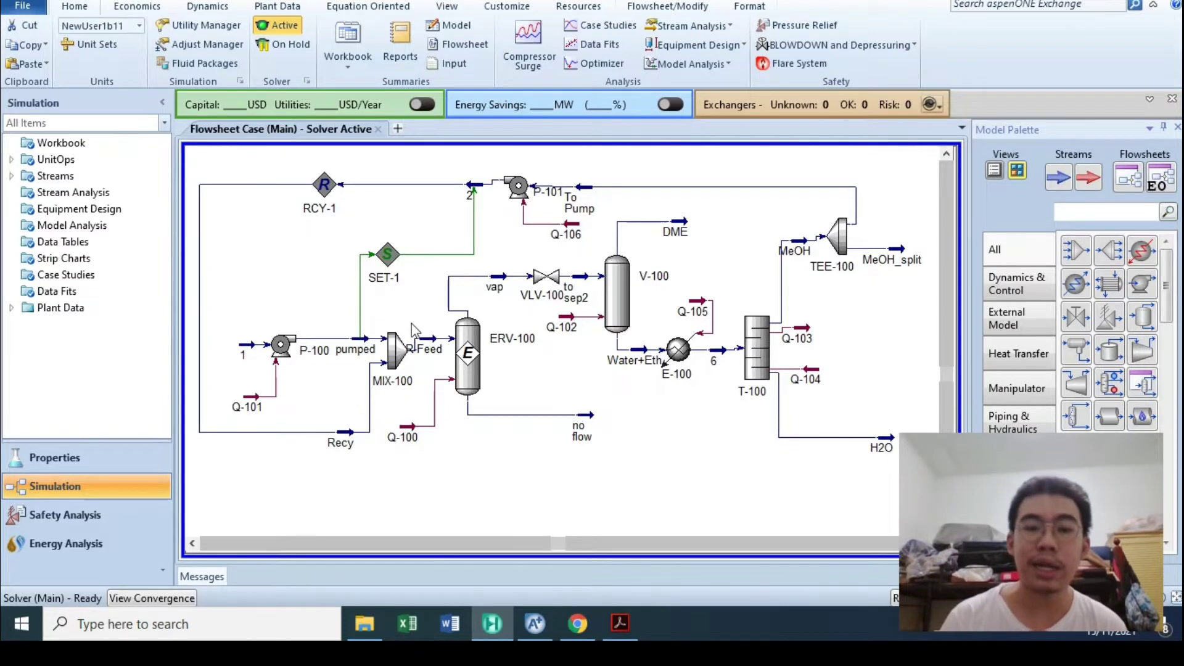
mouse_move(408, 353)
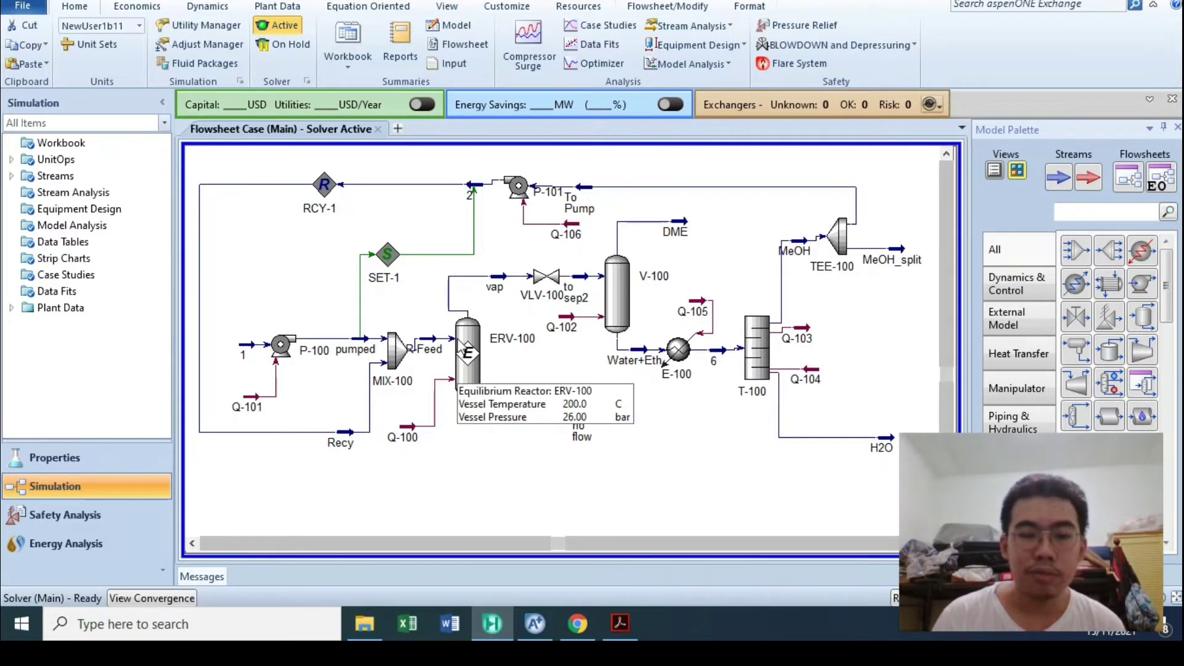
left_click(417, 432)
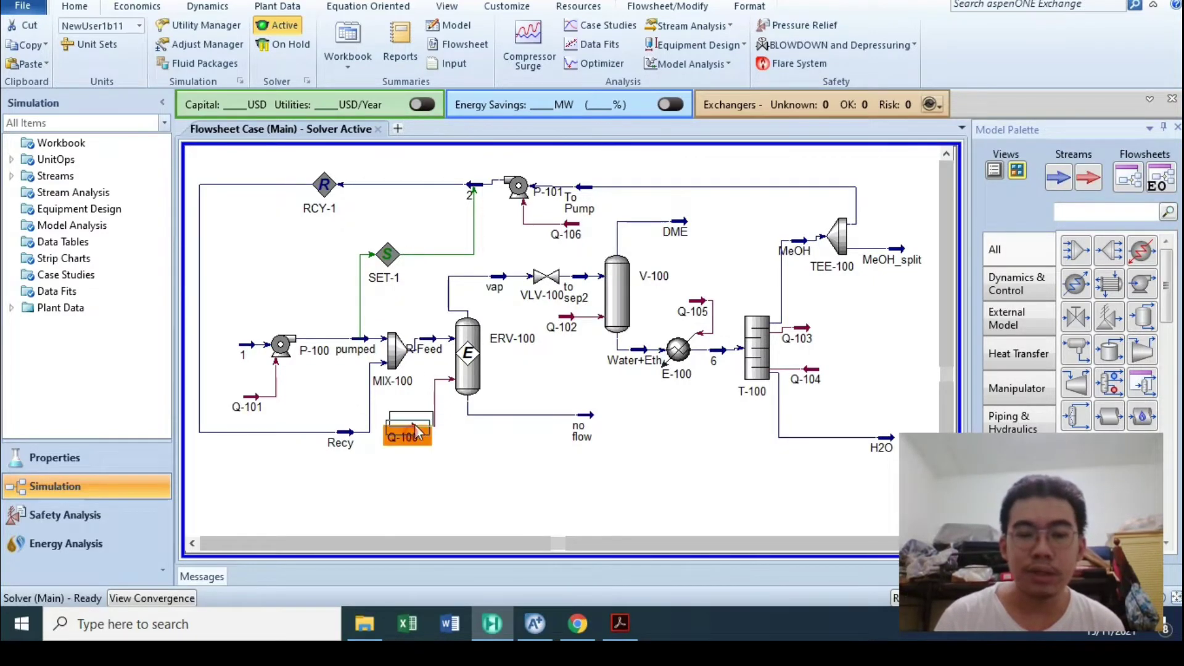
Examine the reactor outlet streams vap and no flow, referring to the evaluation questions in the problem PDF
double_click(498, 279)
left_click(629, 155)
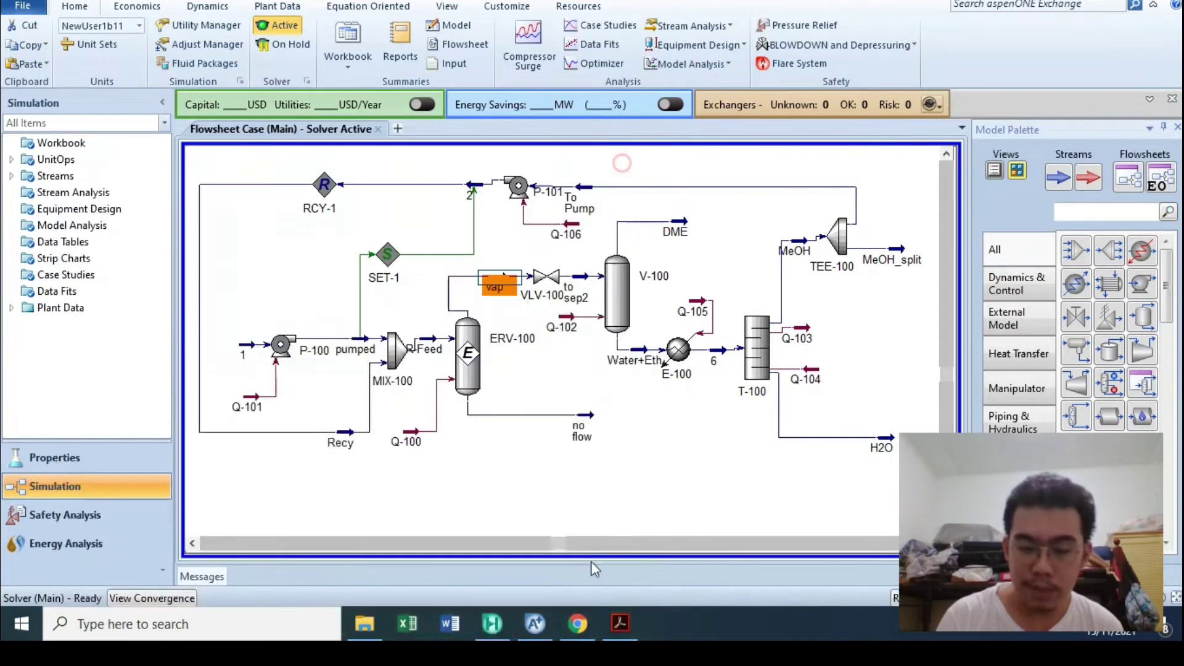
left_click(620, 624)
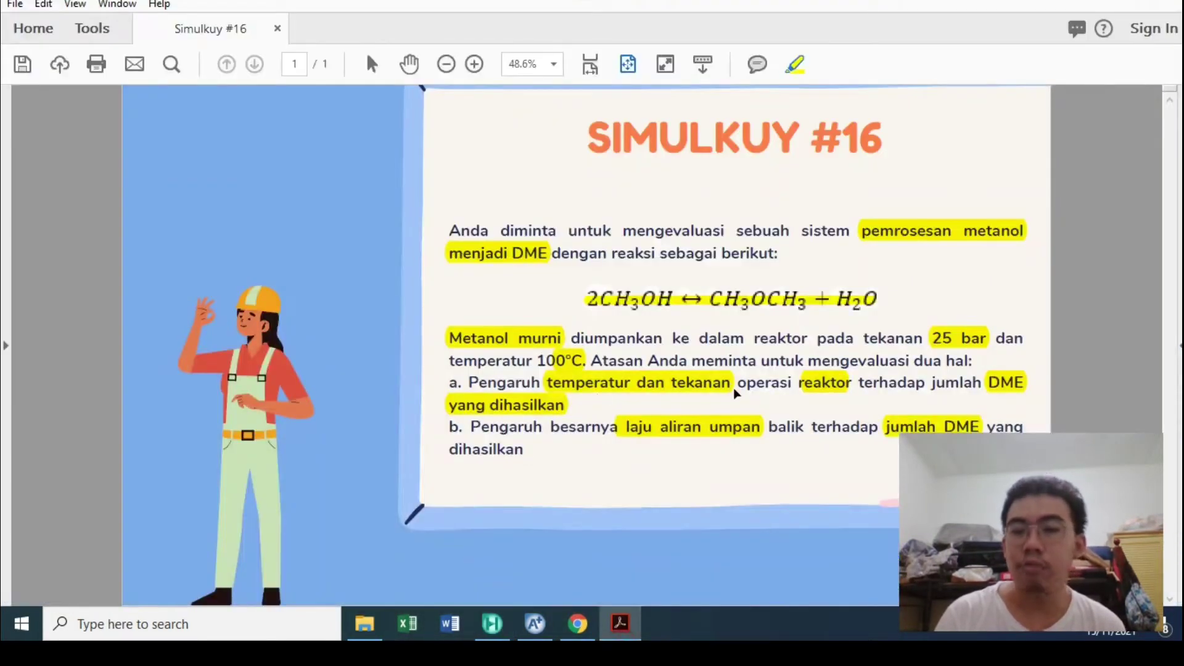
left_click(620, 624)
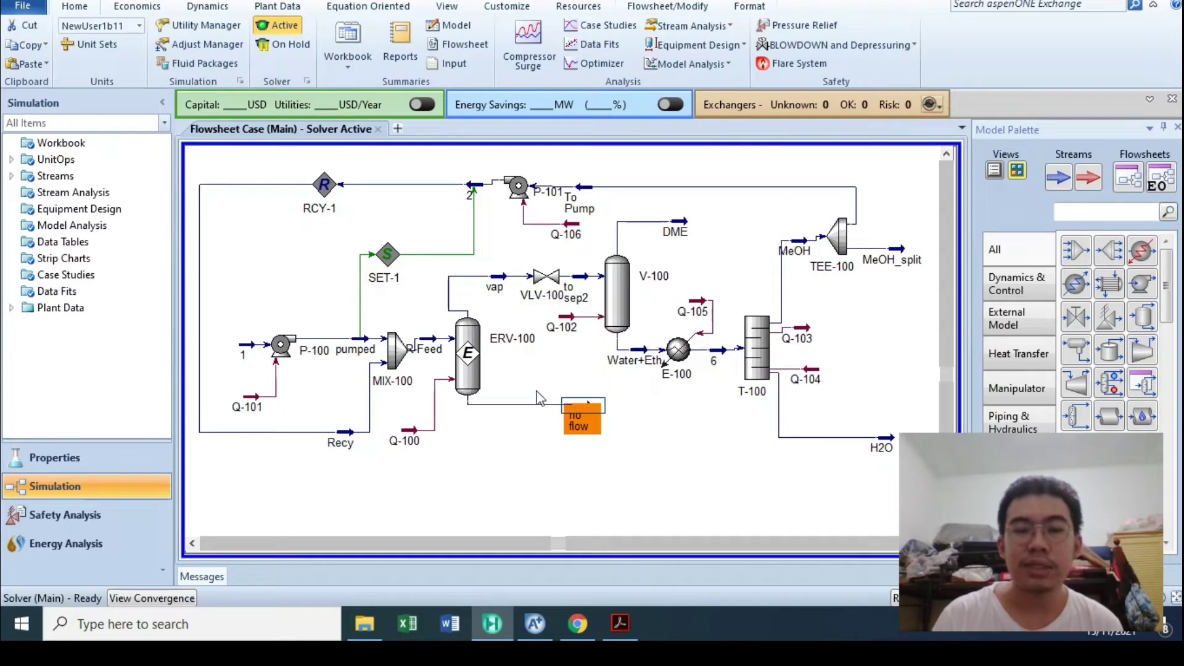
double_click(580, 431)
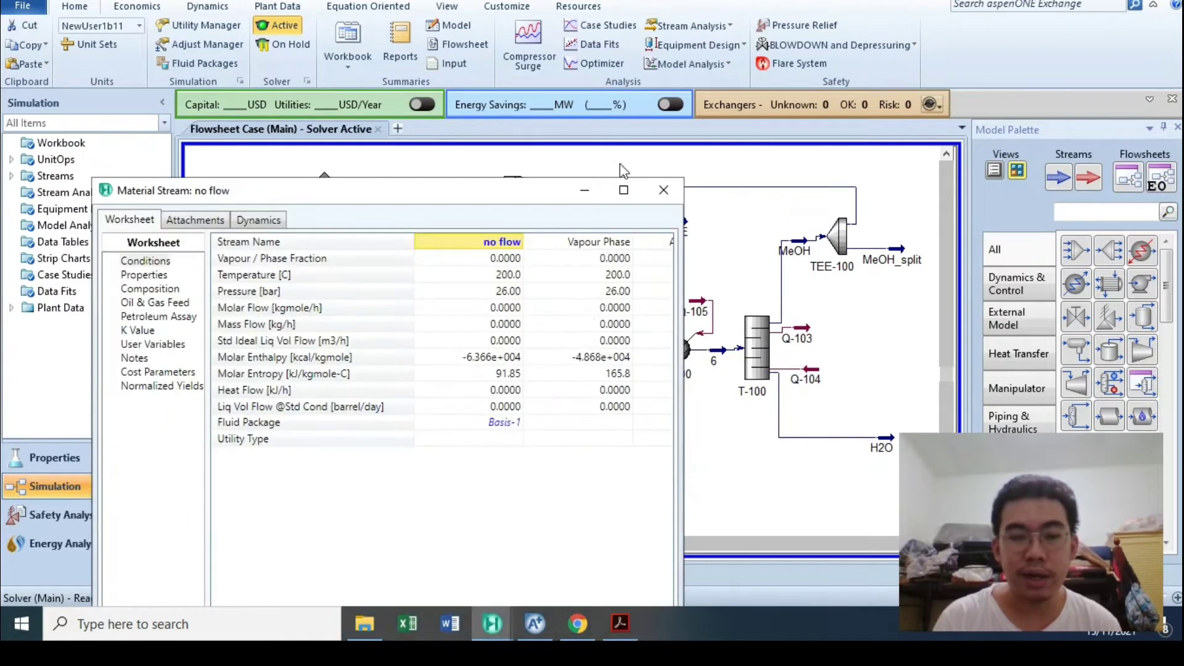
left_click(664, 190)
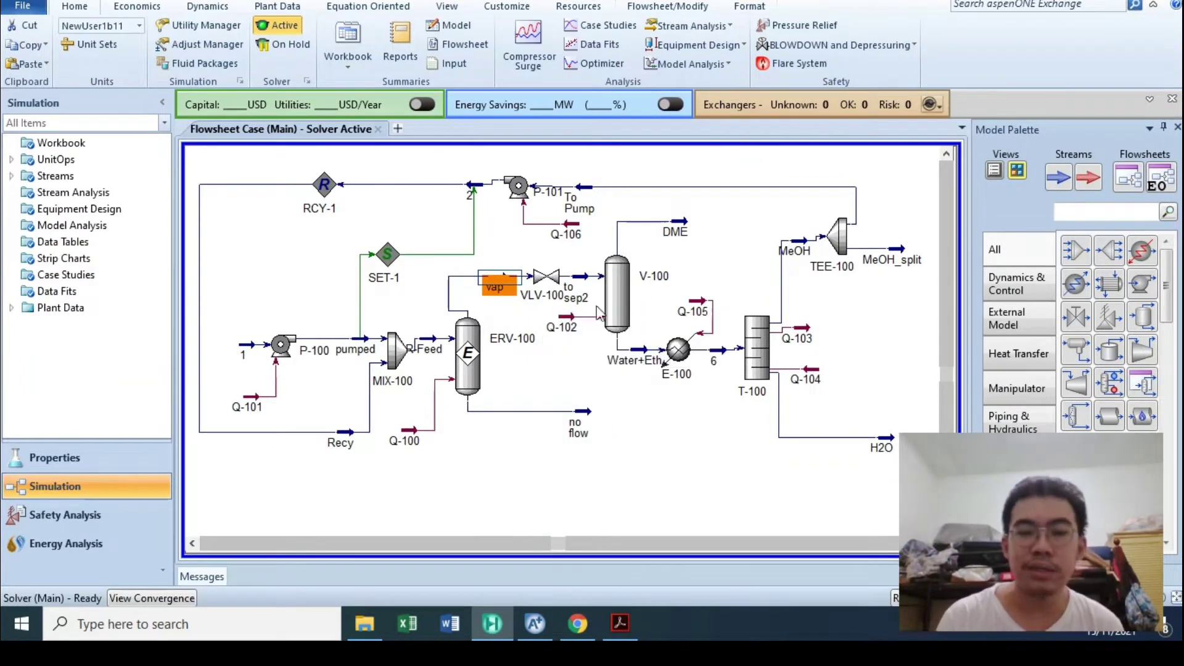
Examine the compositions of separator V-100's inlet and outlet streams, comparing the dimethyl ether content of the DME and liquid streams
double_click(623, 301)
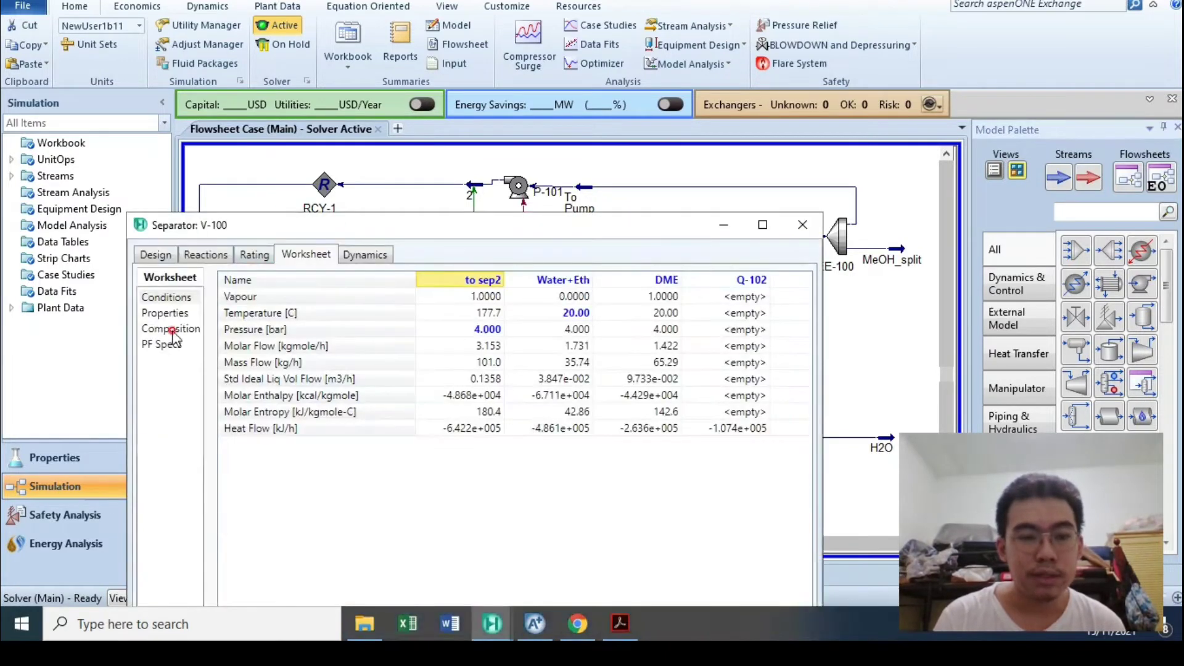
left_click(172, 330)
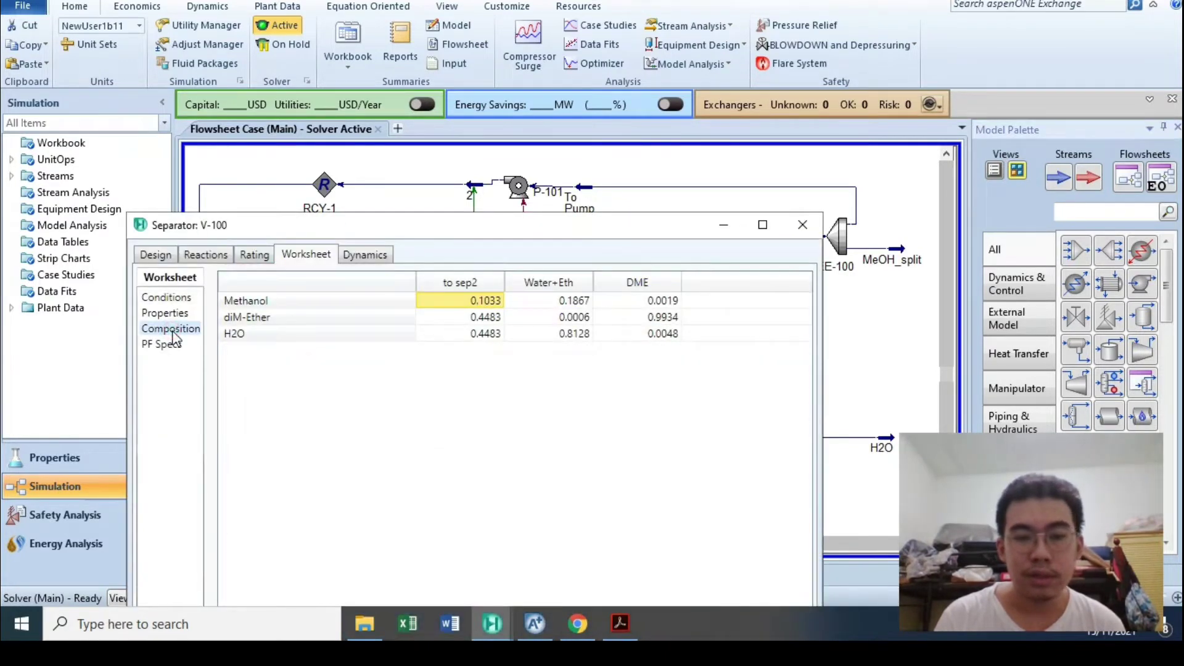
left_click(658, 320)
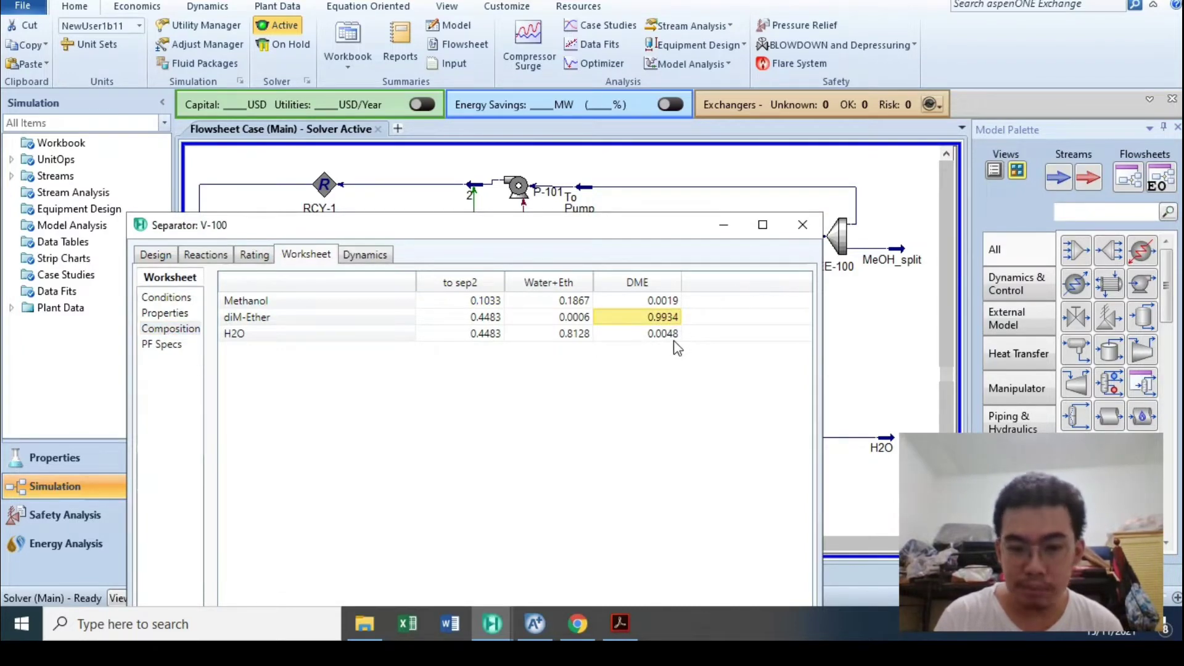
left_click(591, 318)
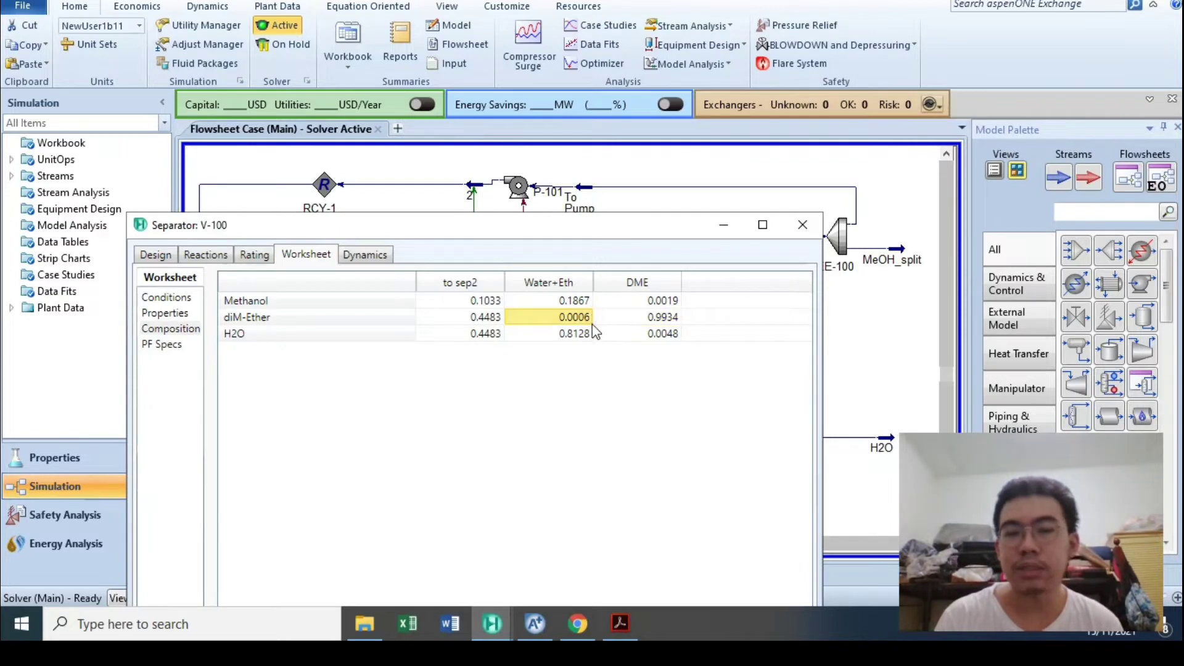
left_click(803, 225)
left_click(686, 234)
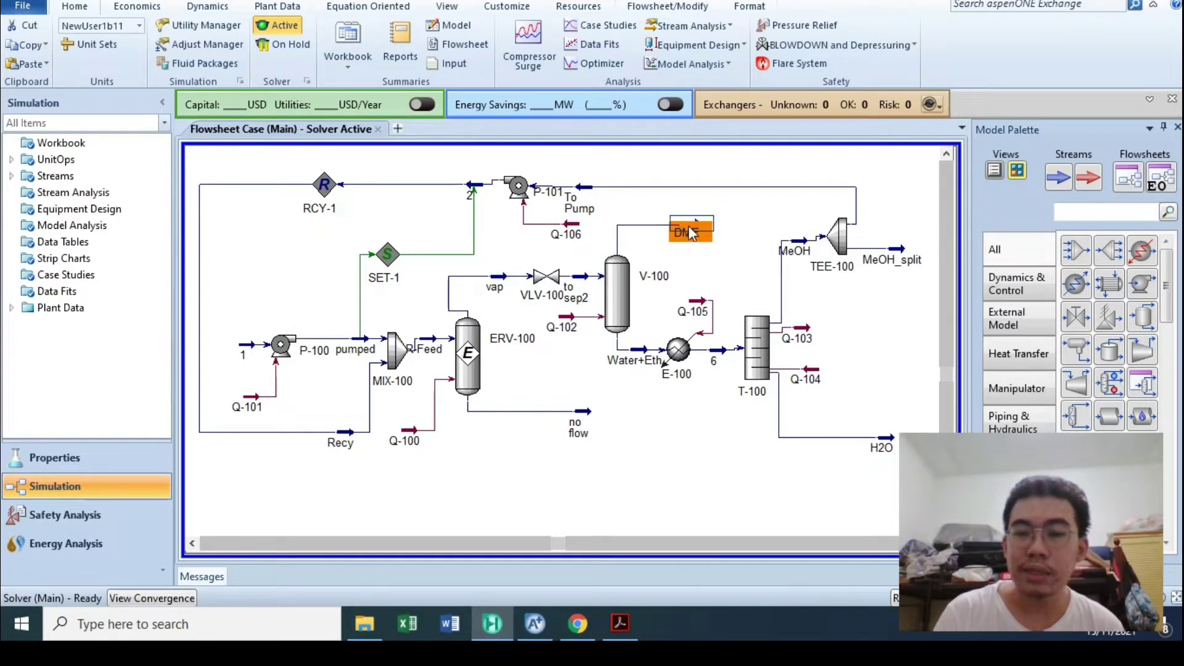
Rename the liquid outlet stream of separator V-100 as Water+MeOH
left_click(634, 388)
left_click(642, 371)
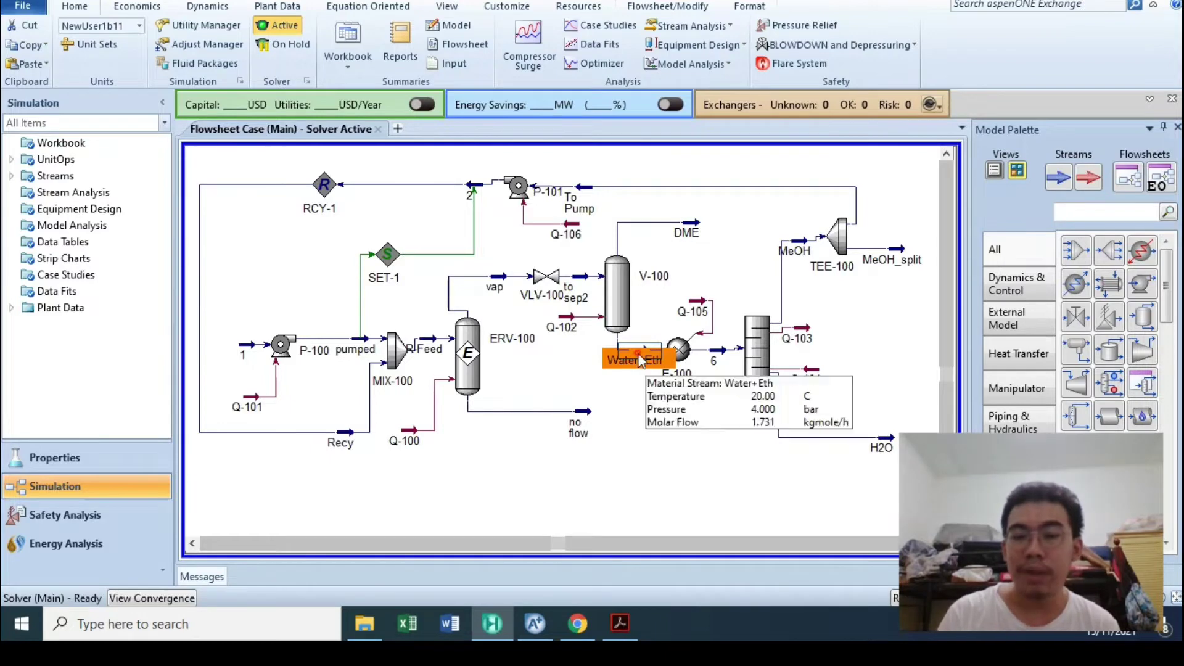
double_click(655, 365)
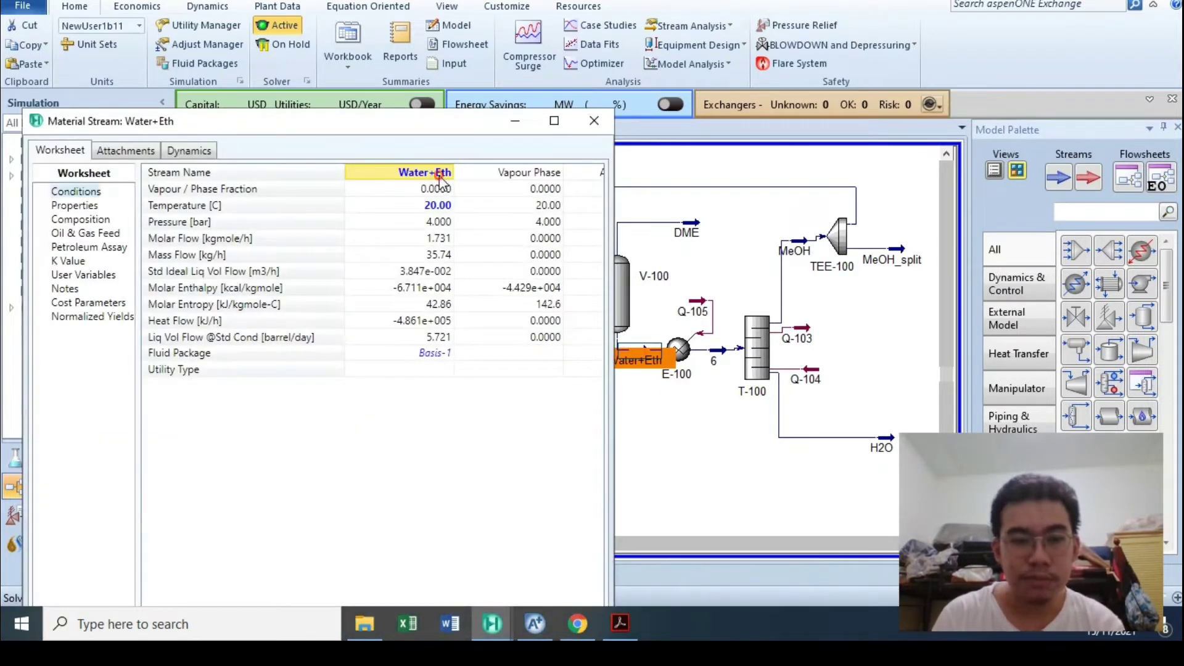
type("Water+MeOH")
key("Return")
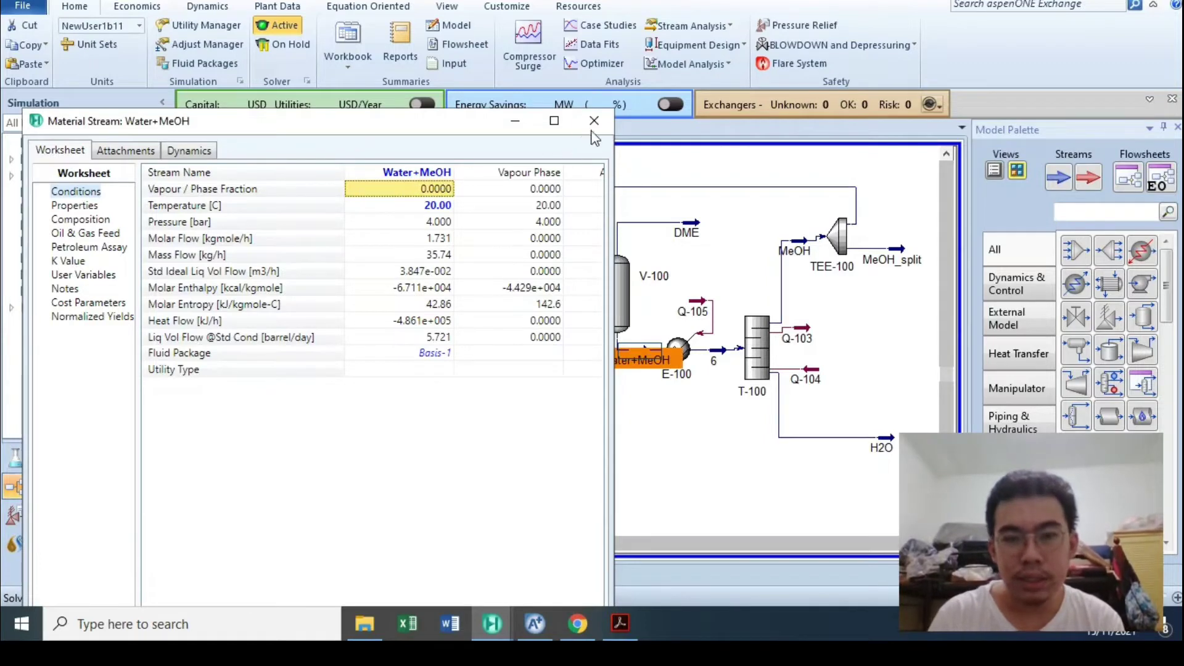
left_click(593, 123)
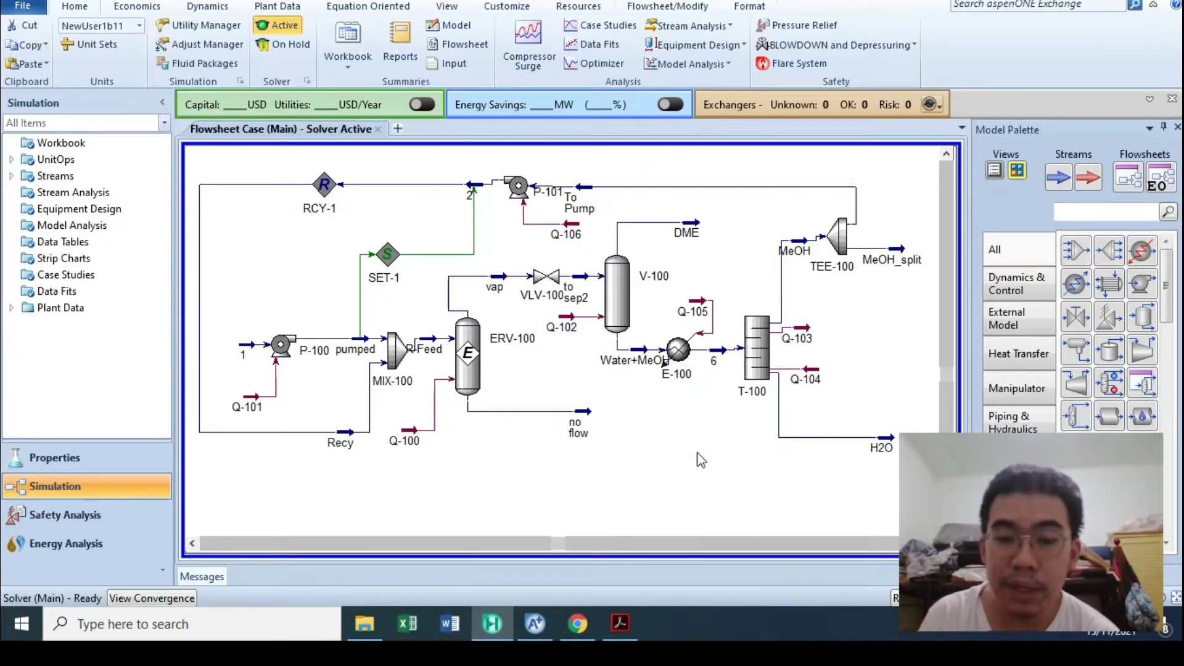
Inspect shortcut column T-100's connections, key component, pressure and reflux parameters, and the compositions of its feed and product streams
double_click(758, 364)
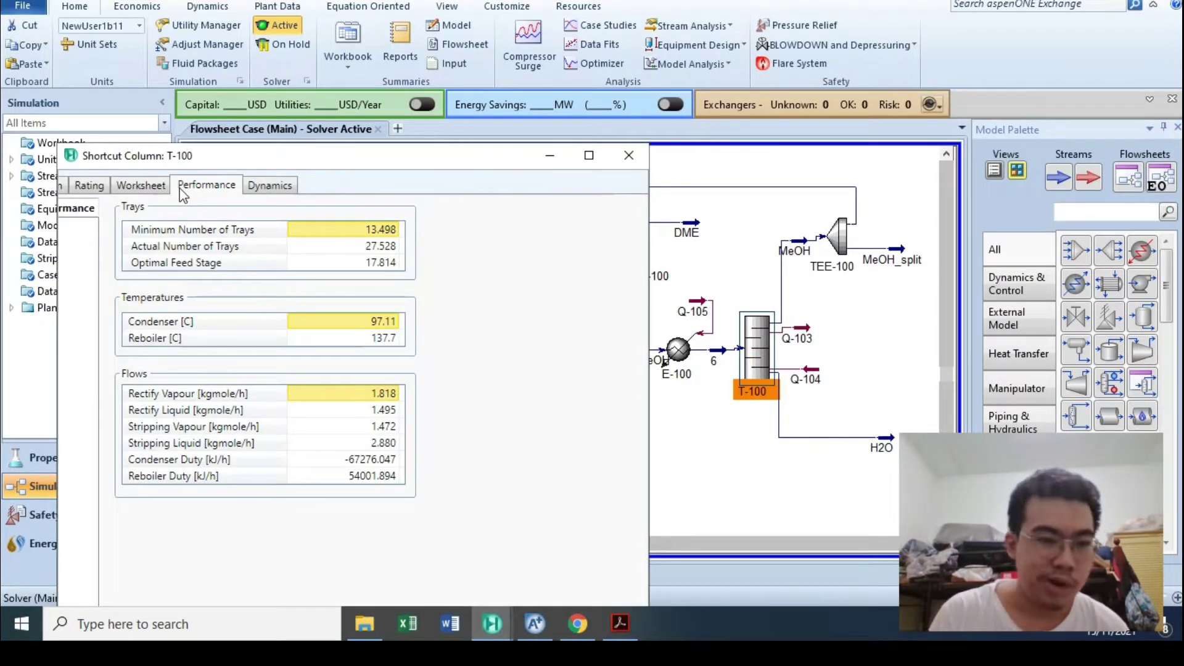
left_click(61, 186)
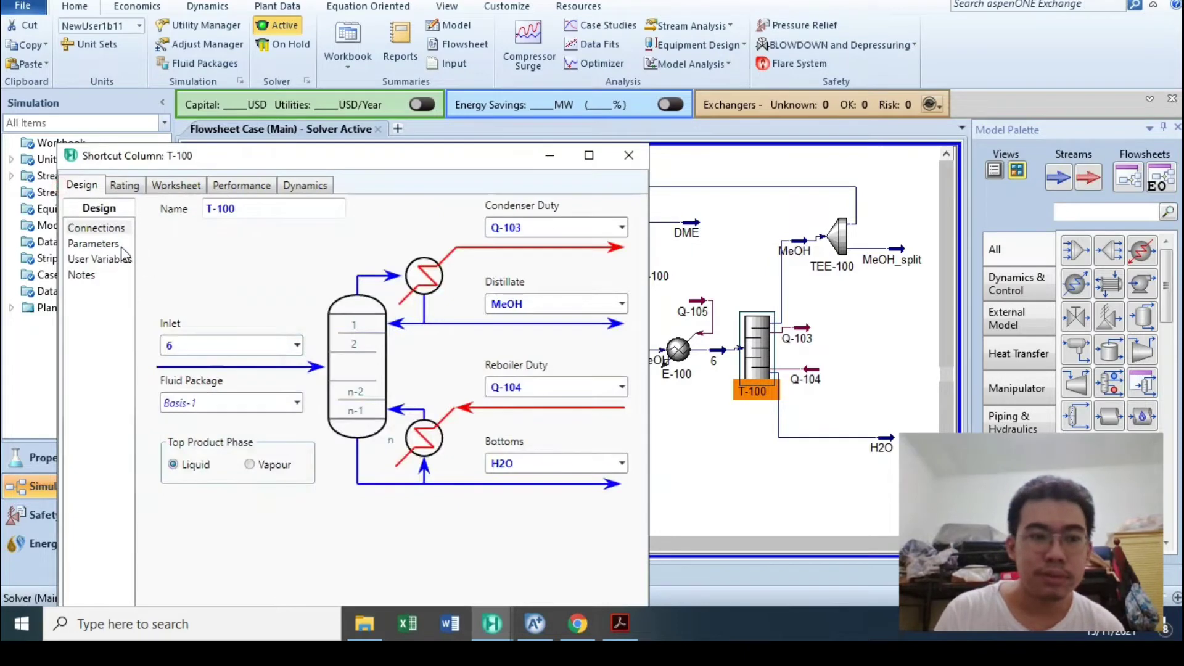
left_click(111, 244)
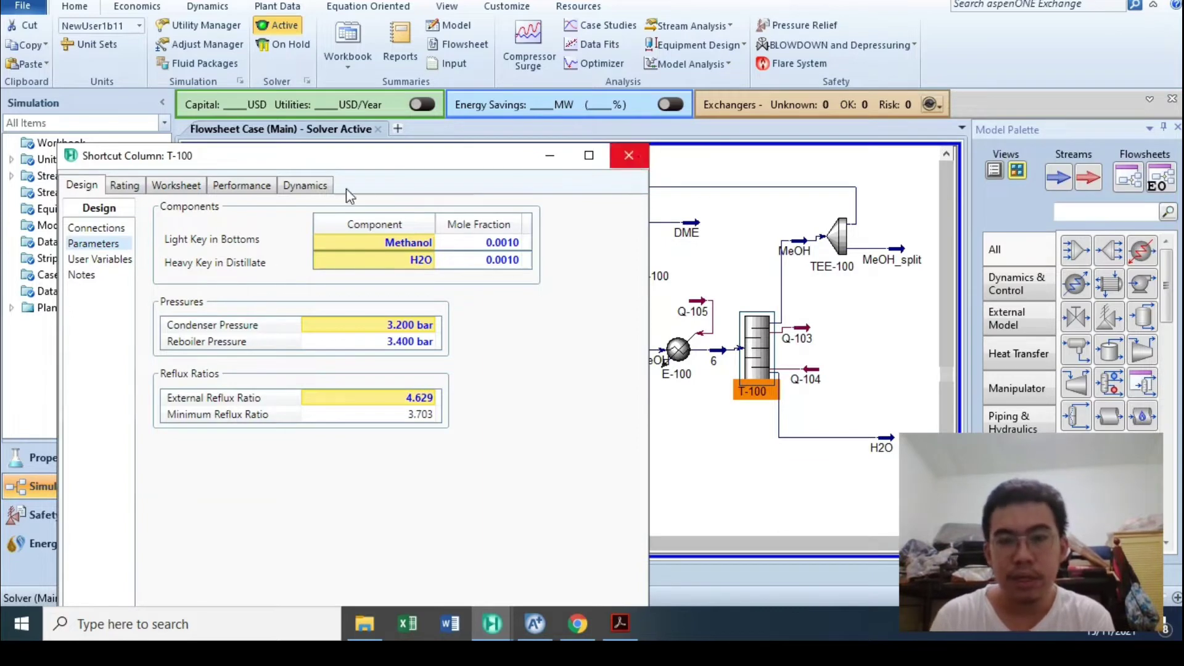
left_click(176, 185)
left_click(105, 259)
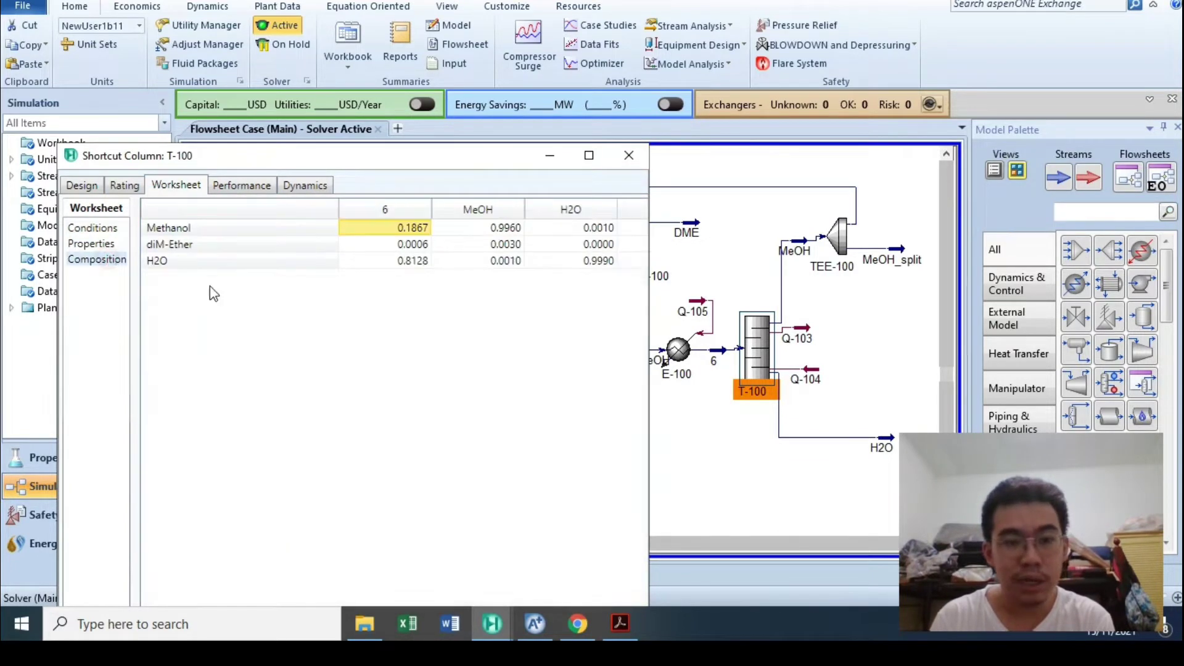
left_click(494, 230)
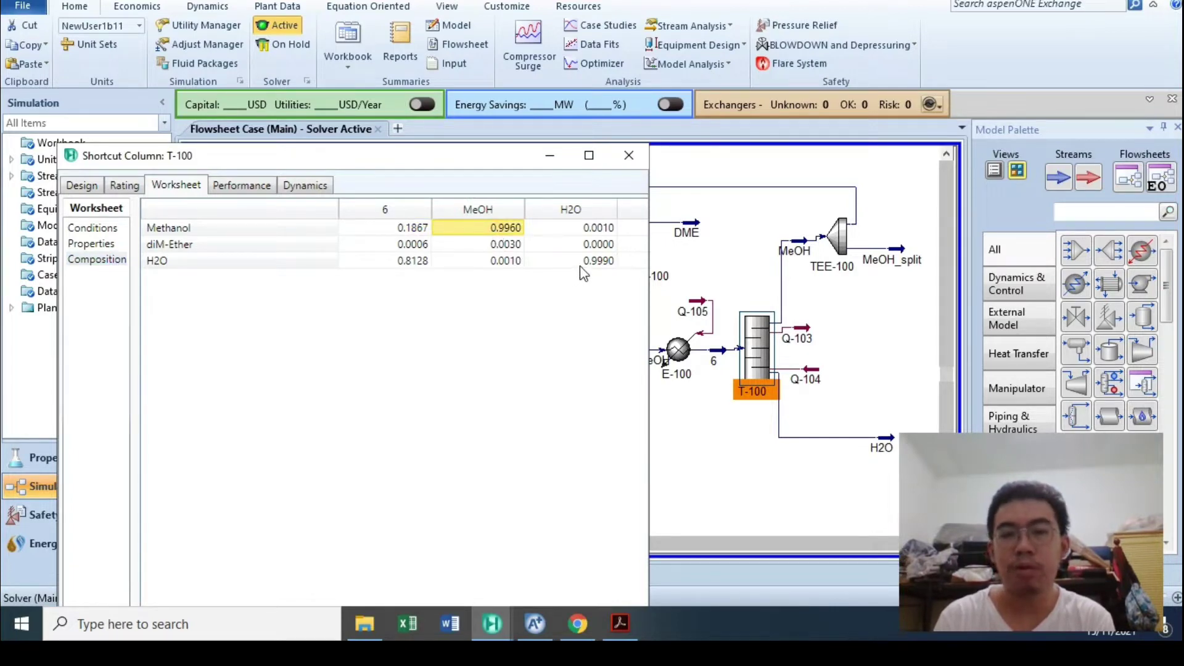
left_click(629, 155)
Shift the H2O product stream slightly away from column T-100 in the flowsheet and reread the task in the problem PDF
left_click(880, 434)
left_click_drag(885, 438, 893, 452)
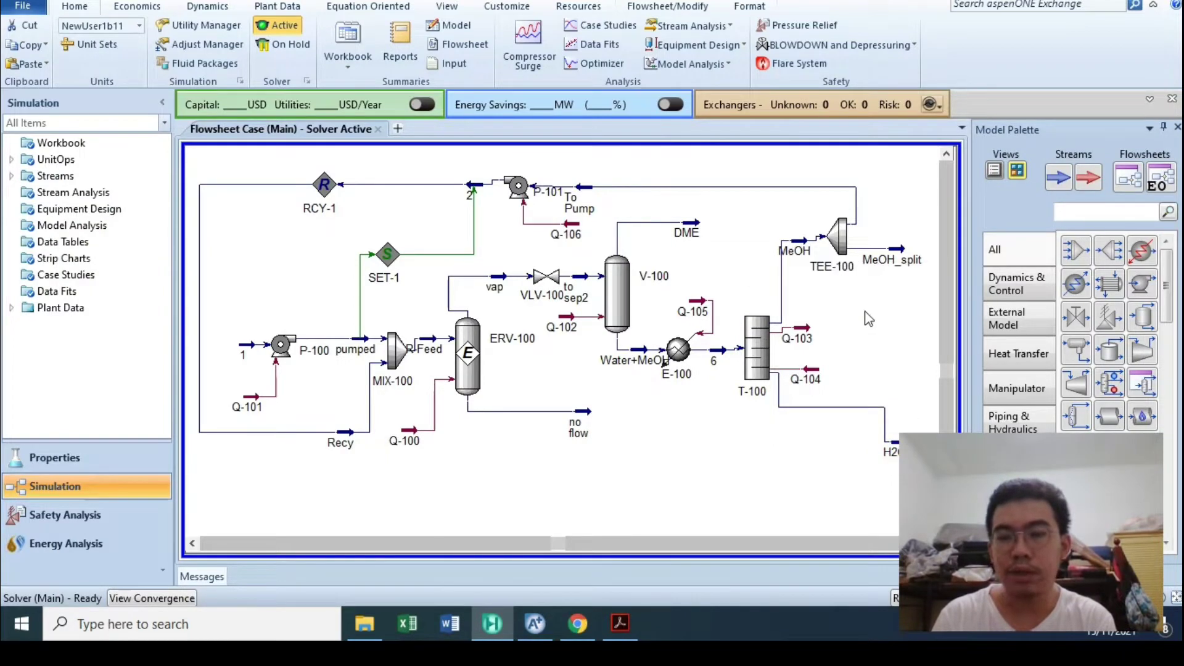
left_click(620, 624)
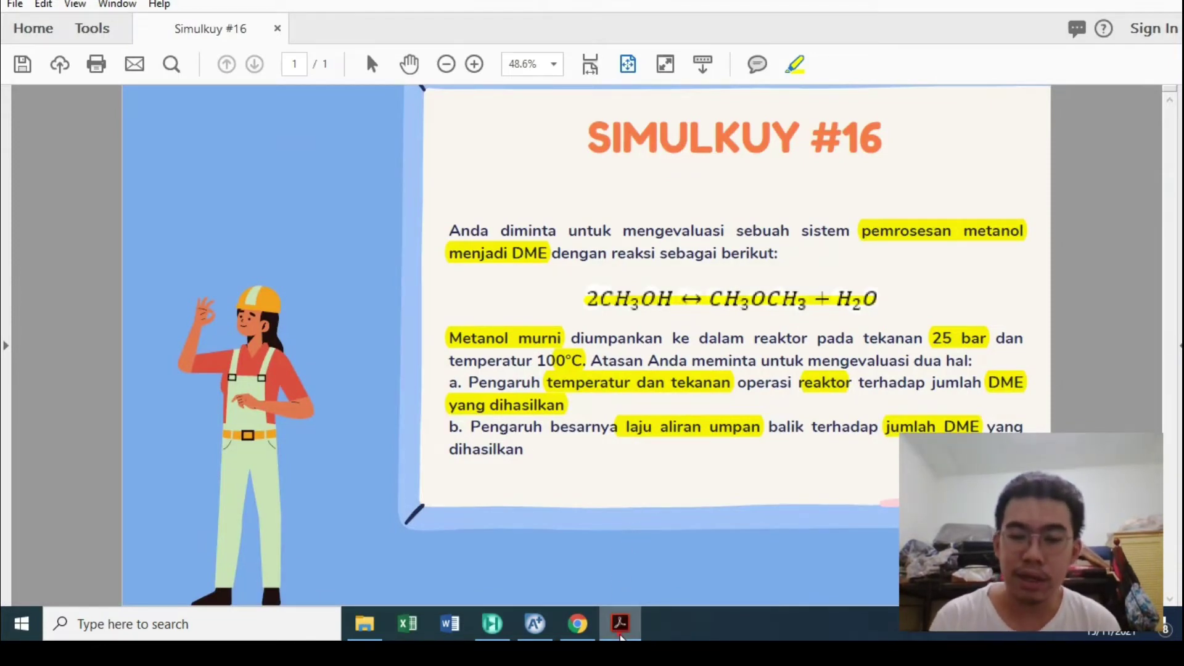
left_click(620, 624)
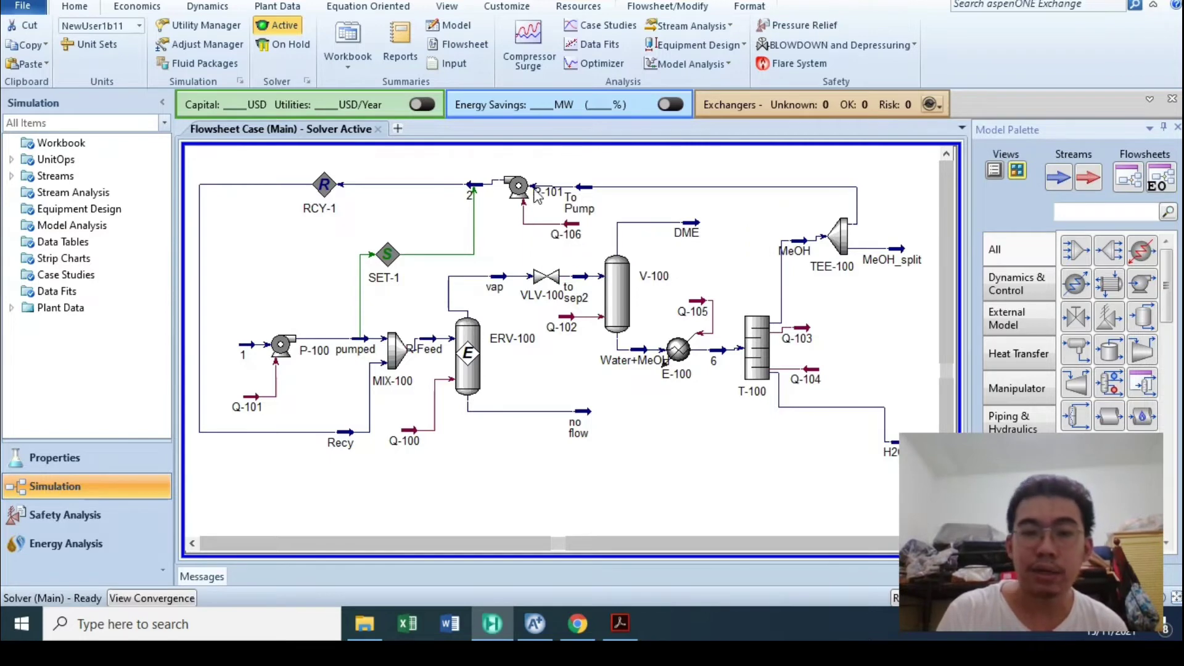
Shift recycle pump P-101 and SET-1 slightly in the flowsheet, and check SET-1's multiplier and offset parameters
left_click_drag(520, 210, 525, 211)
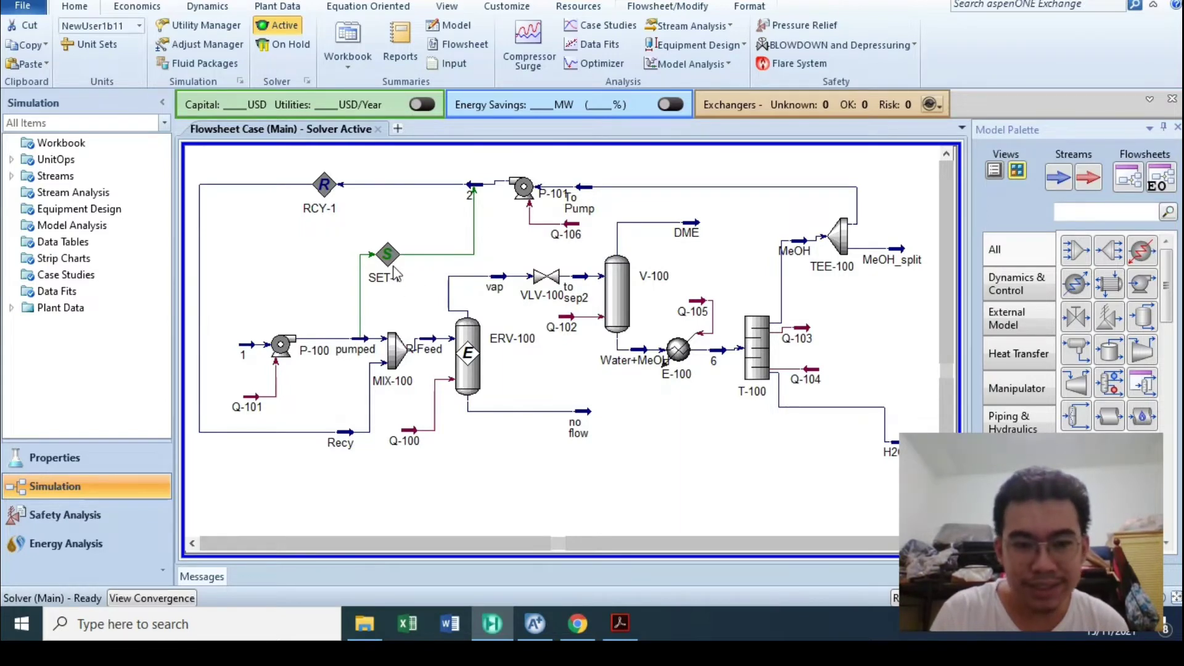
left_click_drag(395, 274, 395, 264)
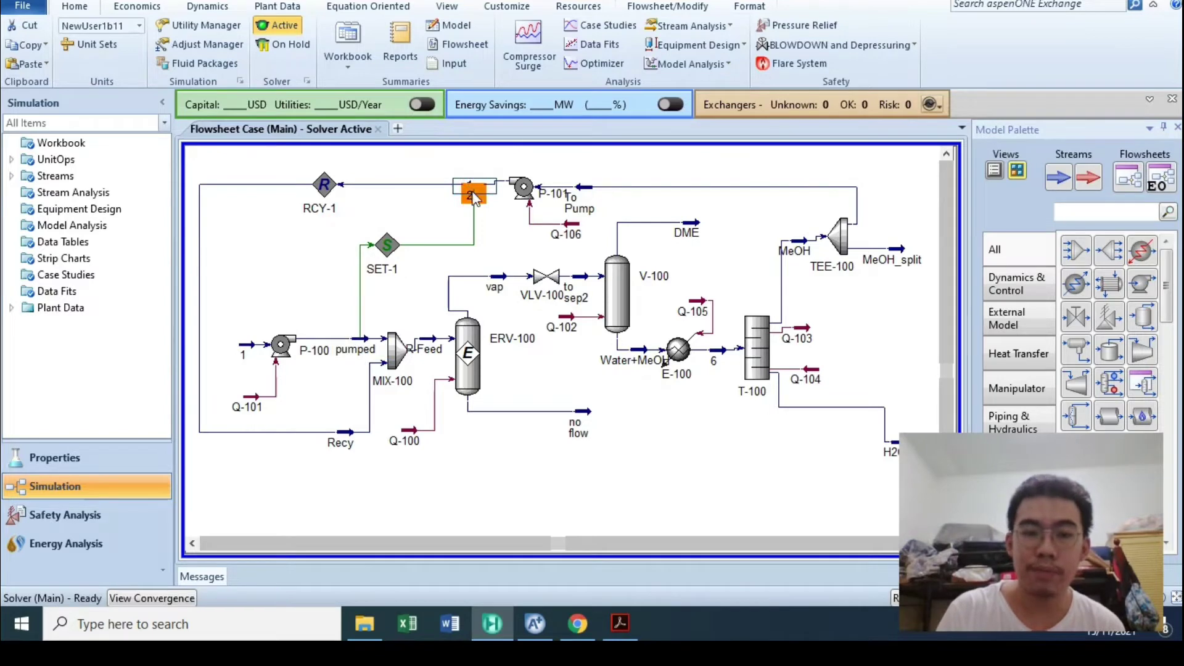
double_click(383, 250)
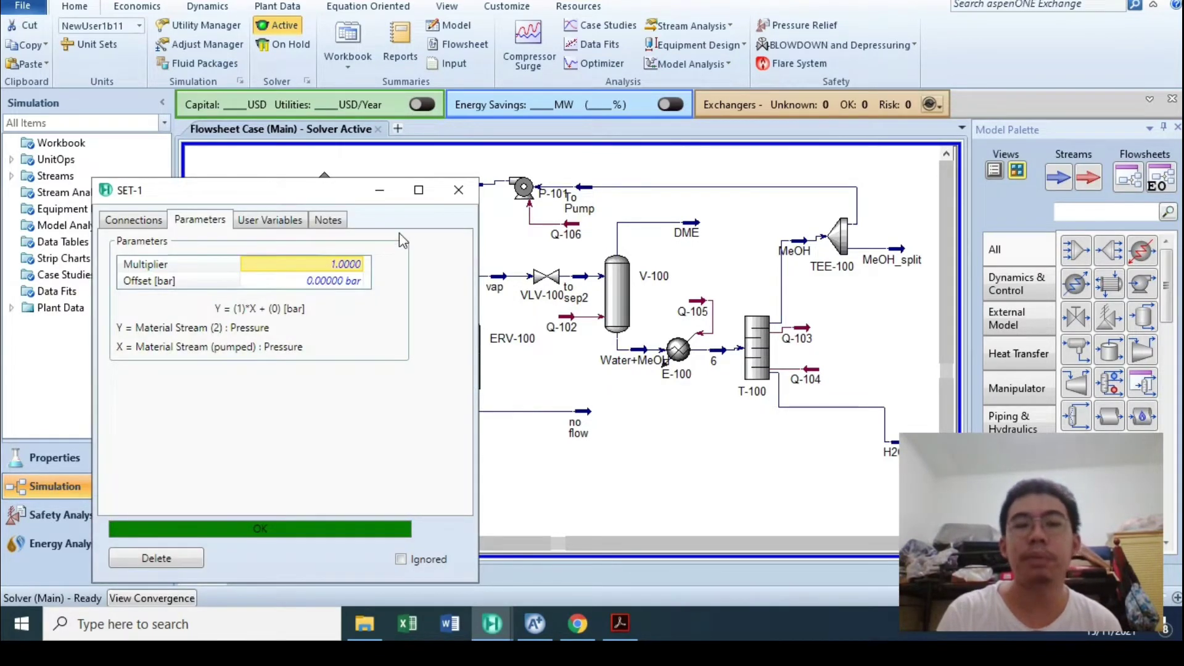
left_click(459, 190)
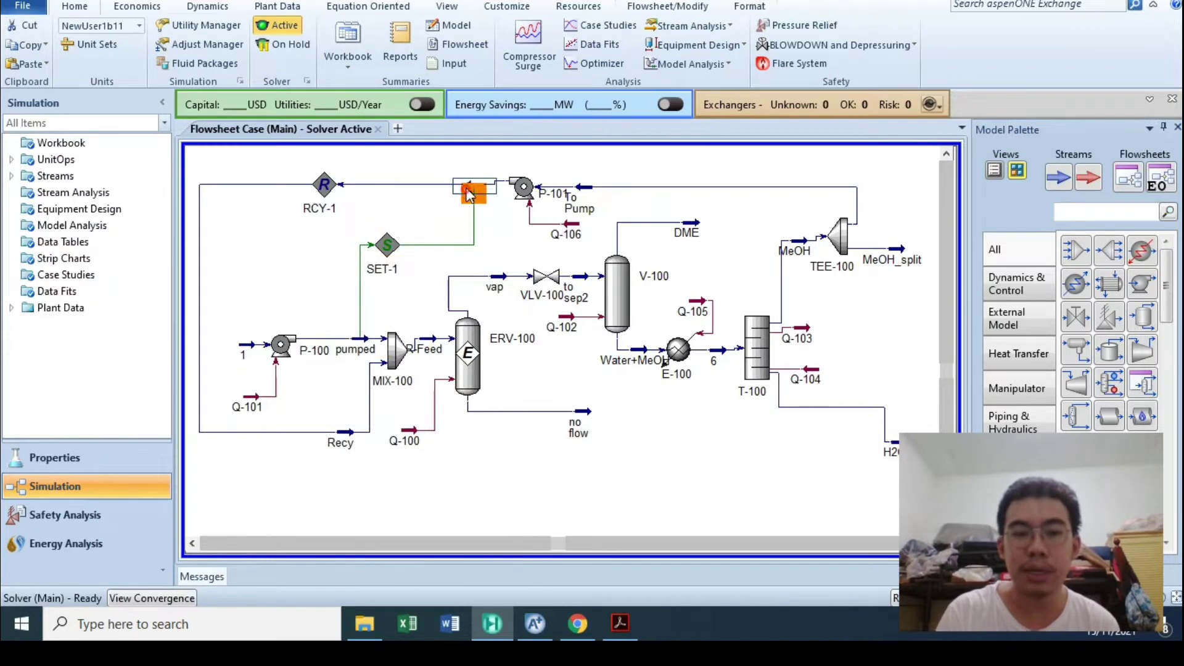
Examine the conditions of pump outlet stream 2 and the connections and parameters of recycle pump P-101
double_click(474, 198)
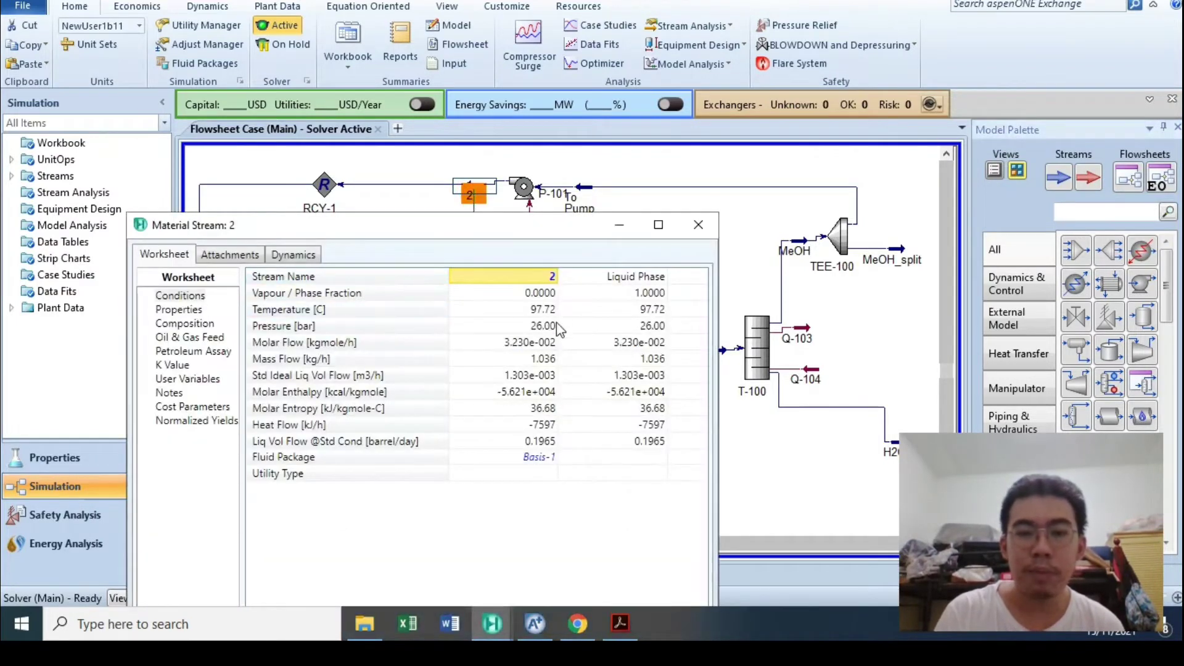
left_click(699, 225)
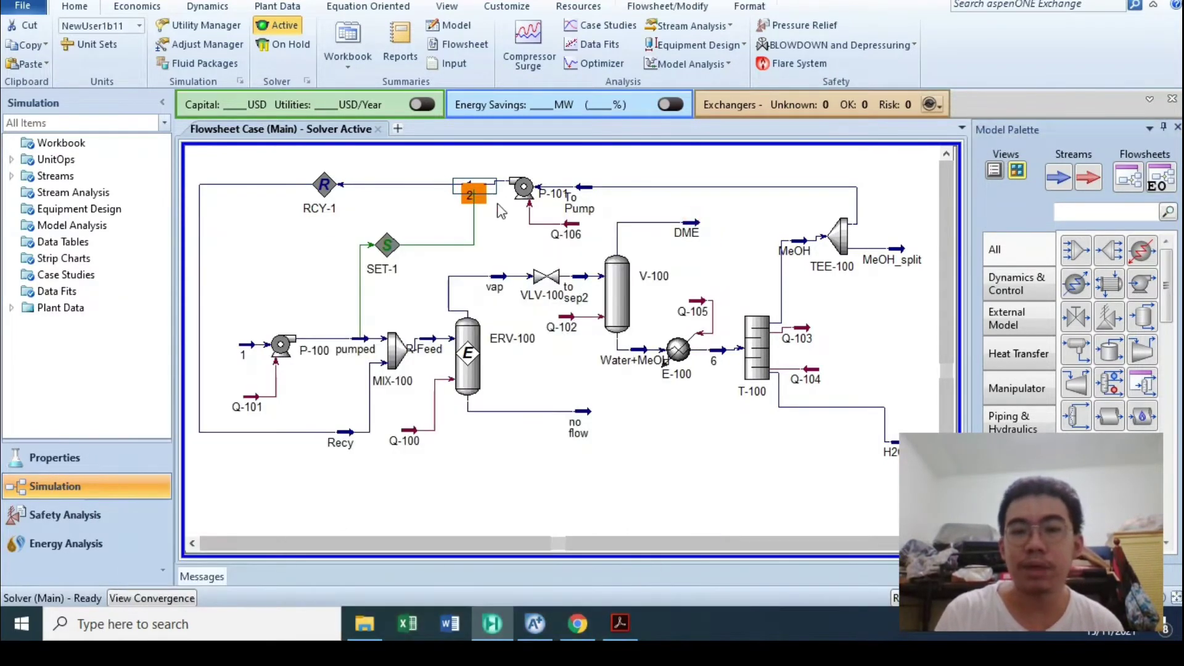
double_click(523, 187)
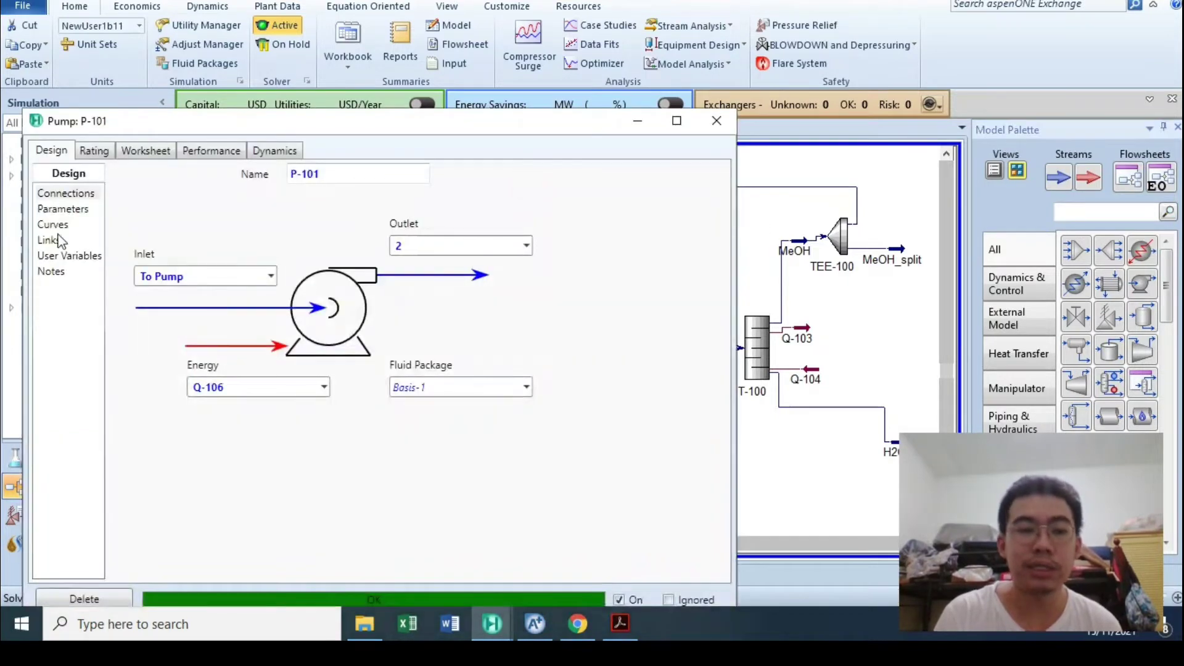
left_click(64, 209)
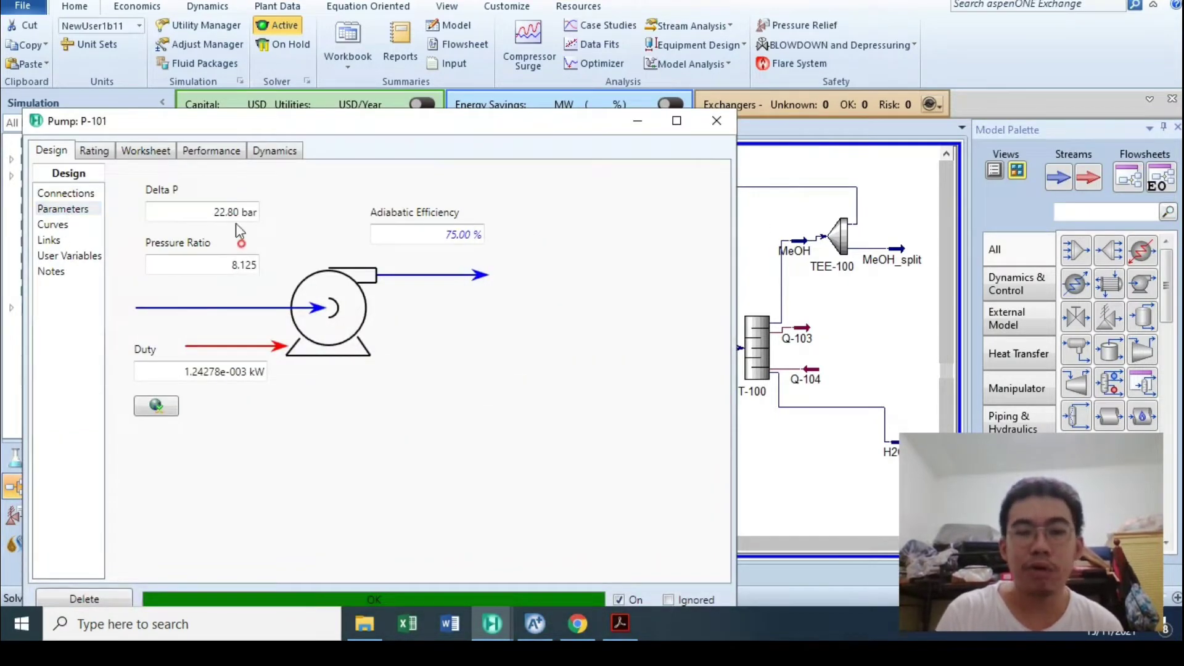
left_click(716, 120)
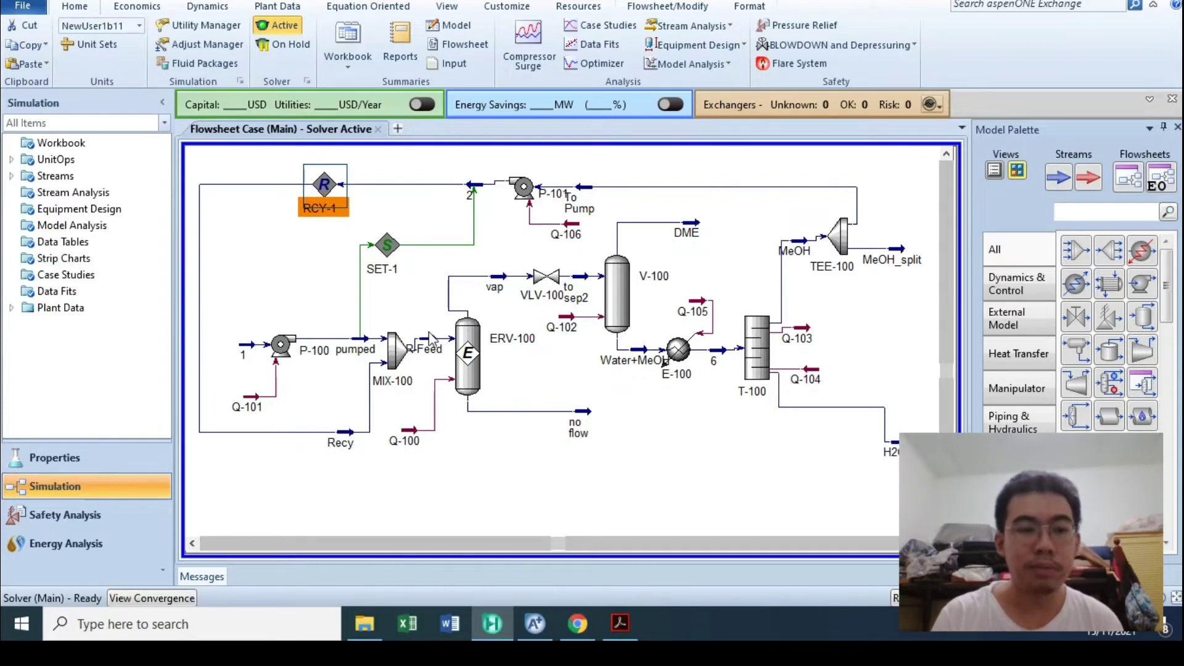
Add a new case study to the simulation and consult the evaluation questions in the problem PDF
left_click(284, 270)
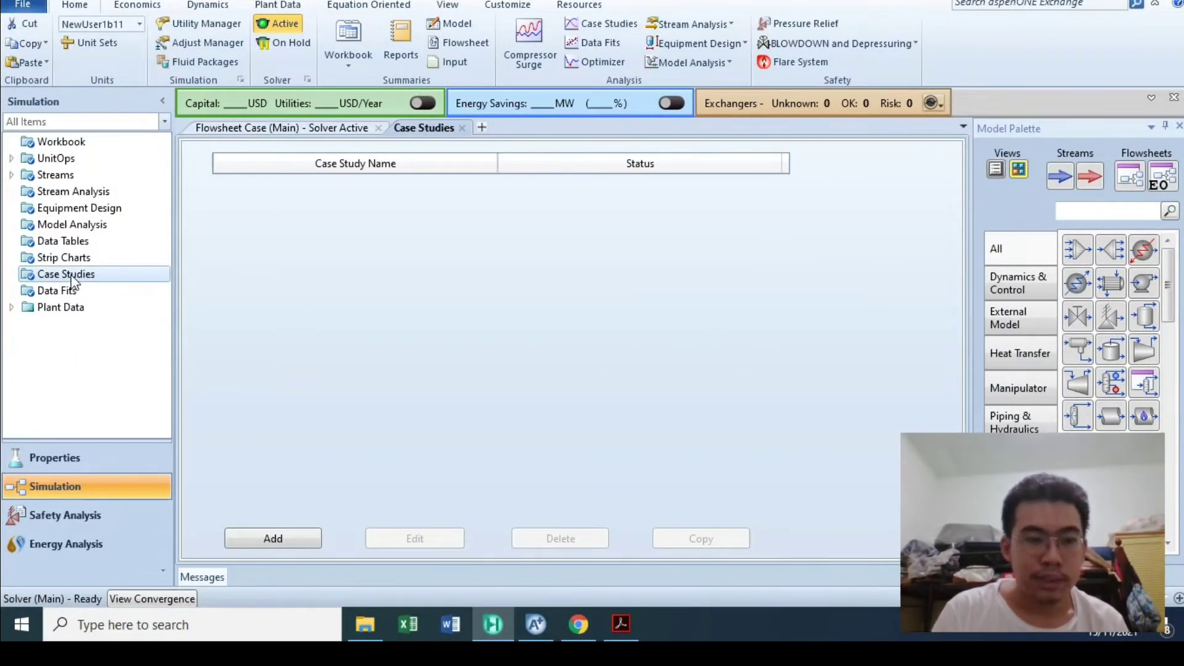
left_click(250, 540)
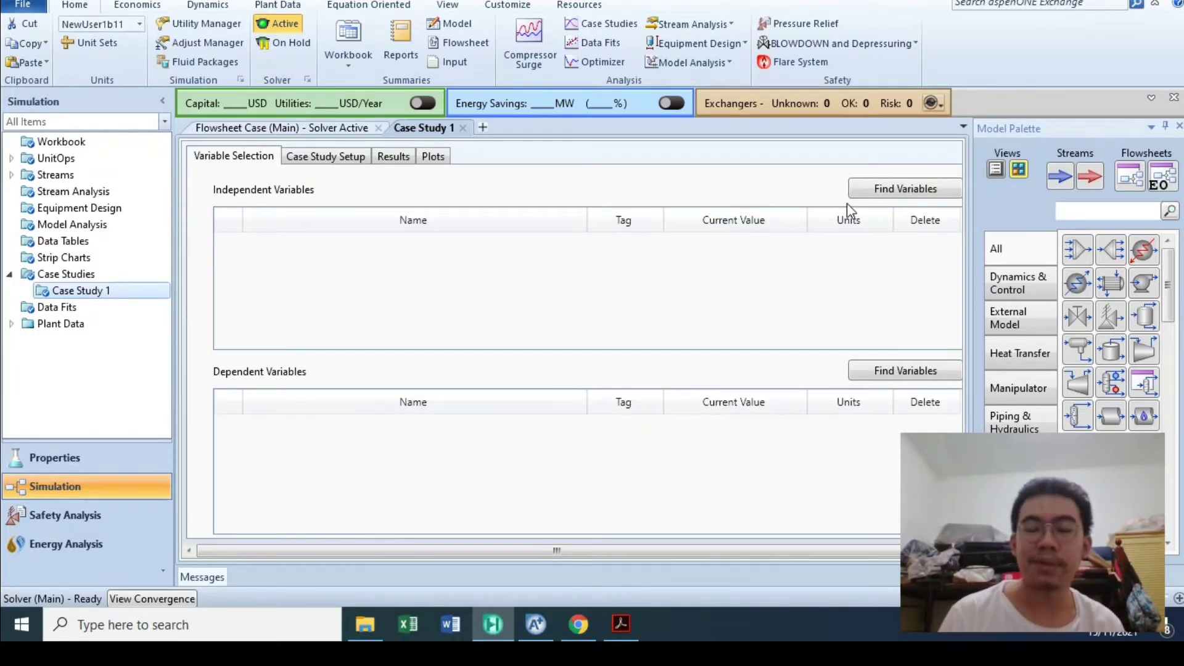
left_click(636, 624)
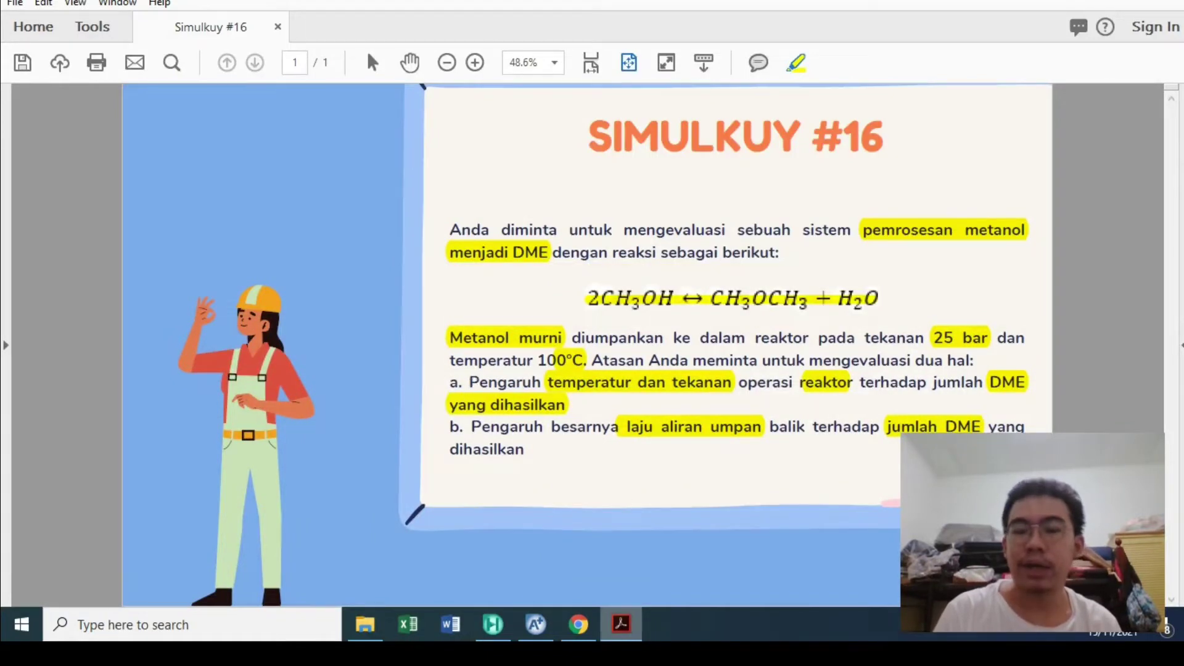
left_click(622, 625)
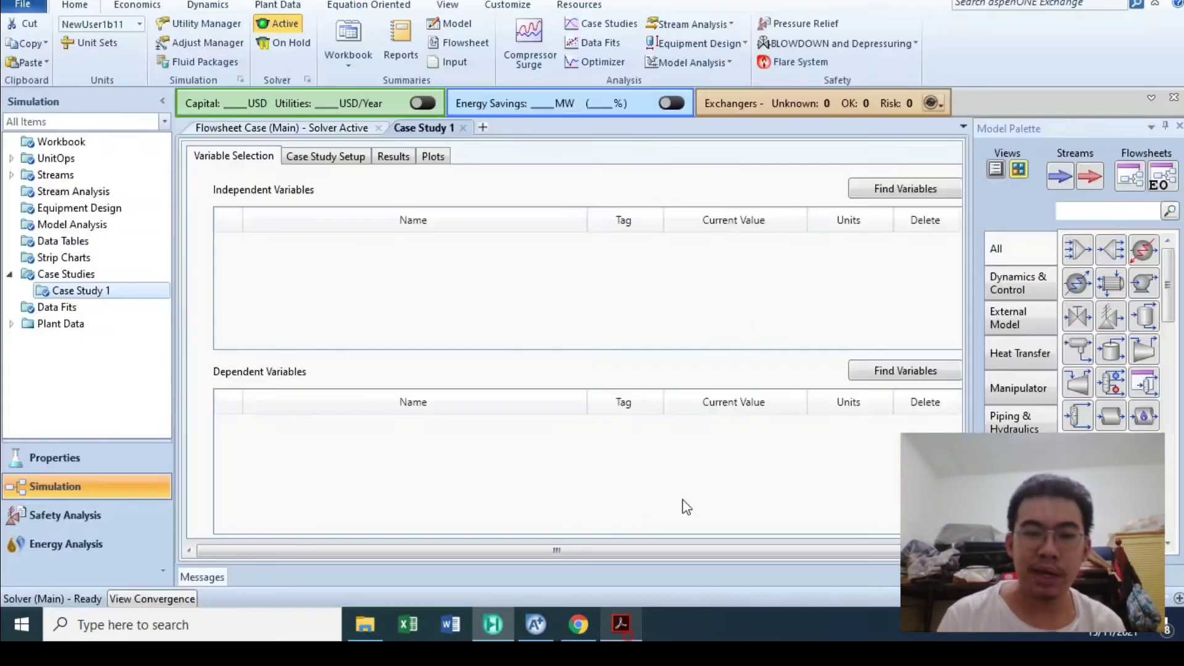
Check the conditions of reactor outlet stream vap in the flowsheet before choosing the independent variables, and return to the case study
left_click(866, 194)
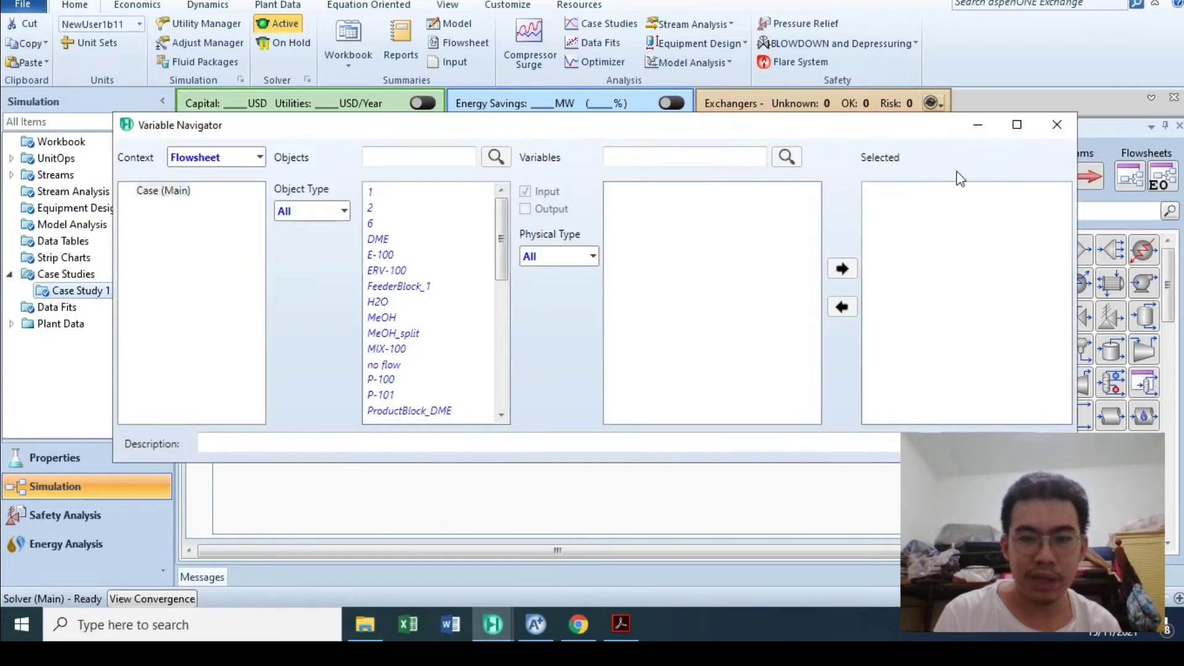
left_click(1057, 124)
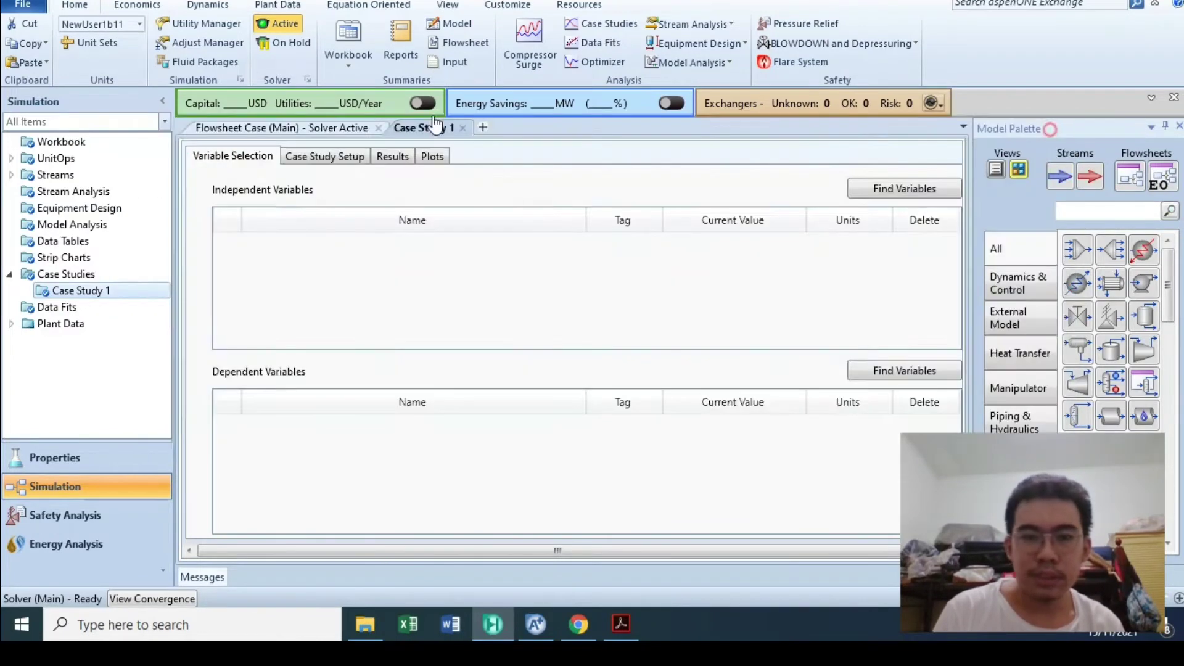
left_click(275, 128)
left_click(496, 277)
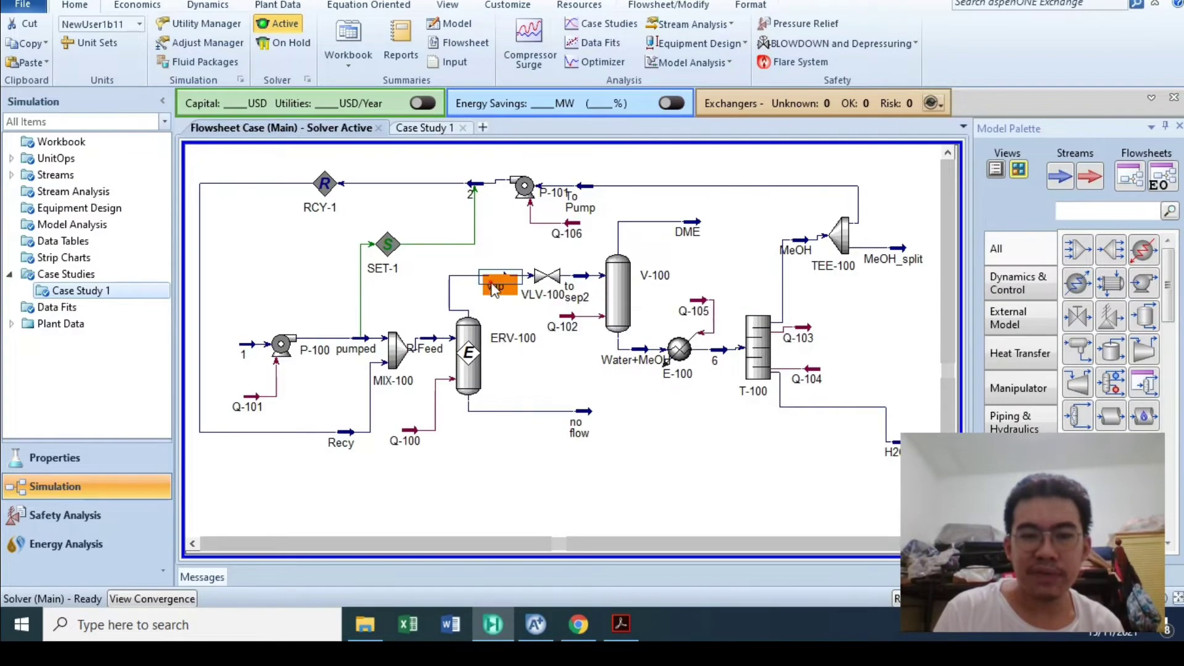
double_click(497, 277)
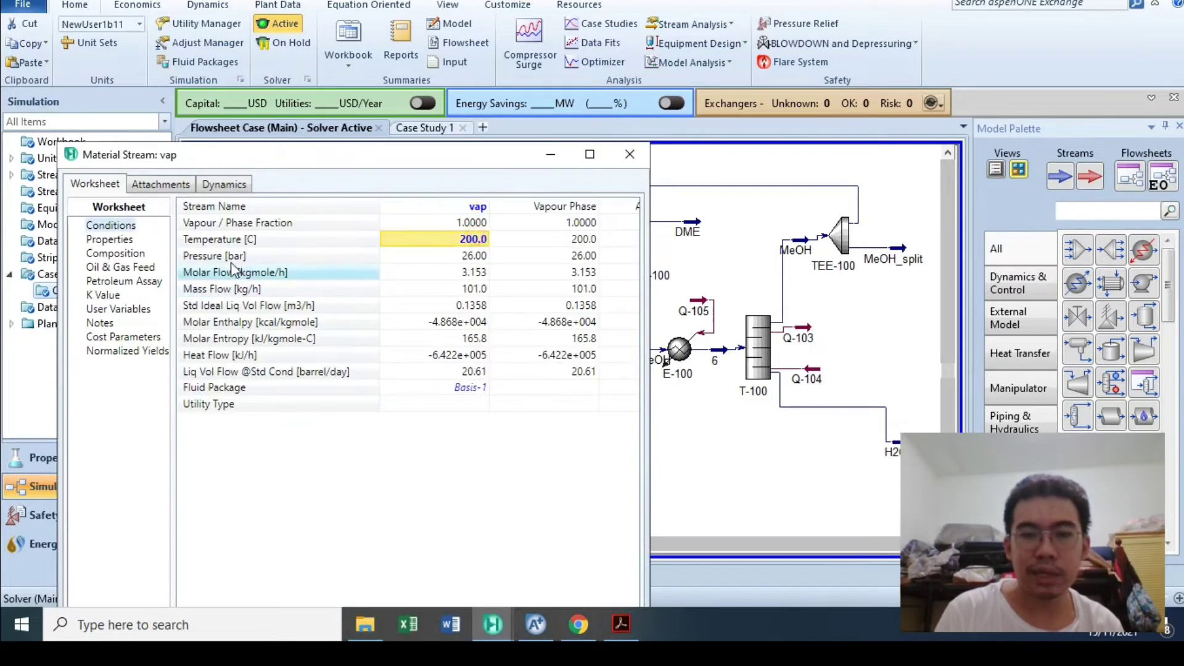
left_click(630, 154)
left_click(430, 130)
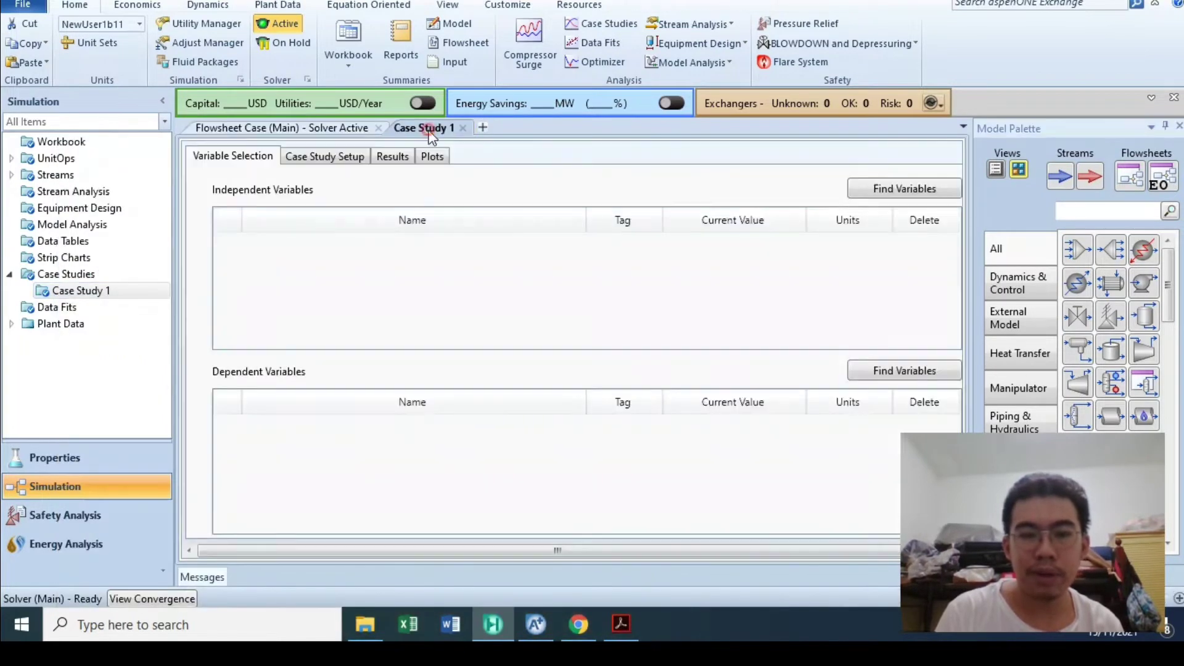
Add the temperature of stream vap to the case study as an independent variable
left_click(943, 191)
type("vap")
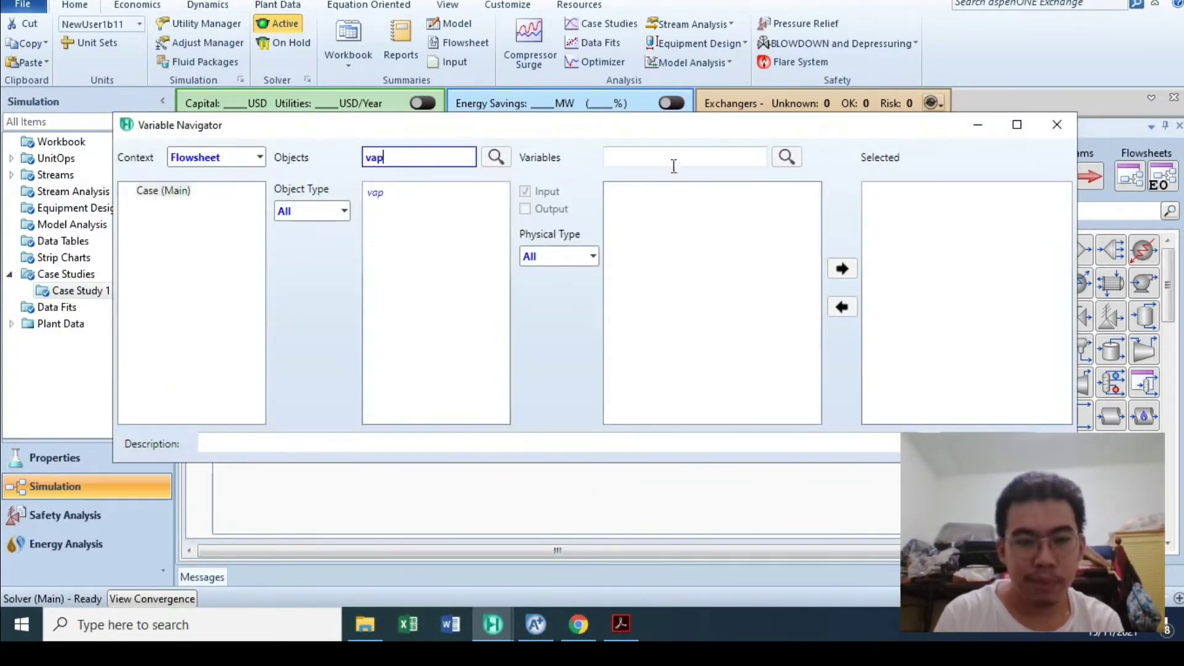
left_click(370, 194)
left_click(613, 158)
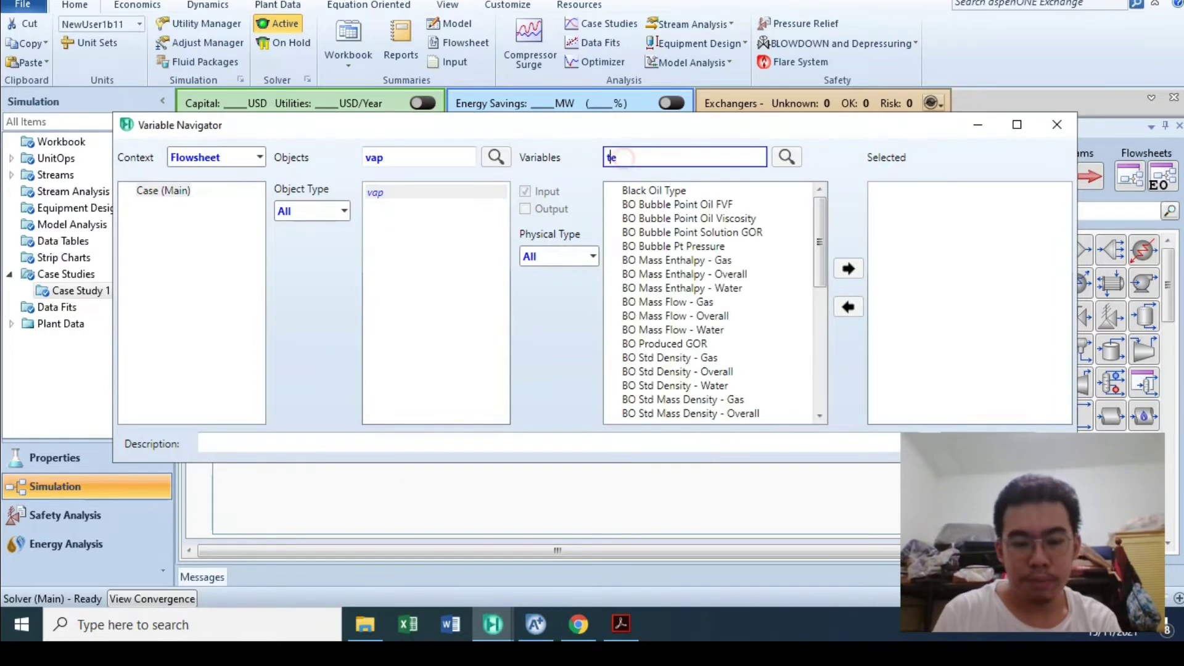
type("tempe")
left_click(640, 219)
left_click(843, 269)
left_click(449, 158)
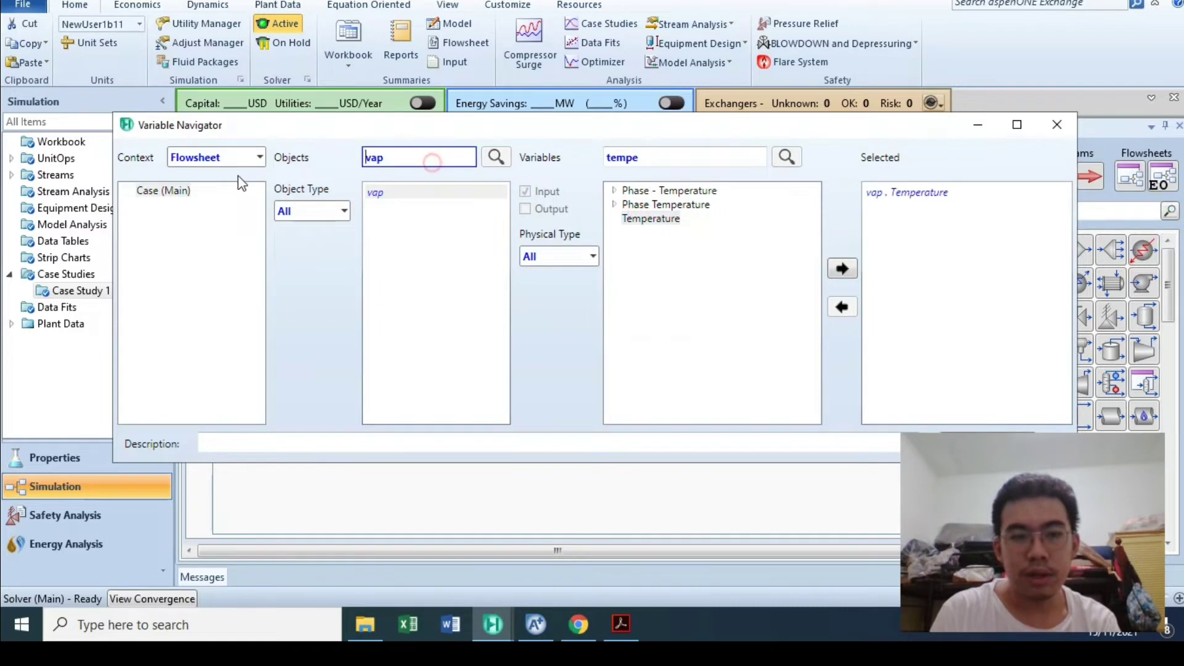
left_click_drag(780, 126, 708, 102)
left_click(892, 411)
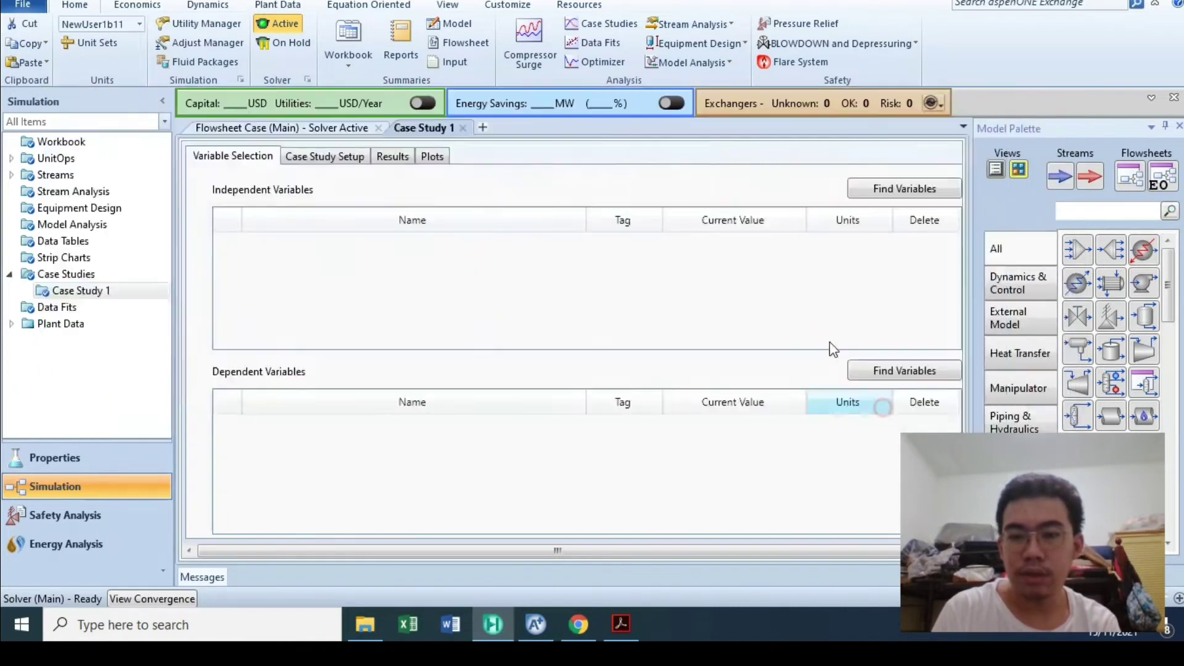
Check the pressure specification of stream pumped in the flowsheet and return to the case study
left_click(275, 128)
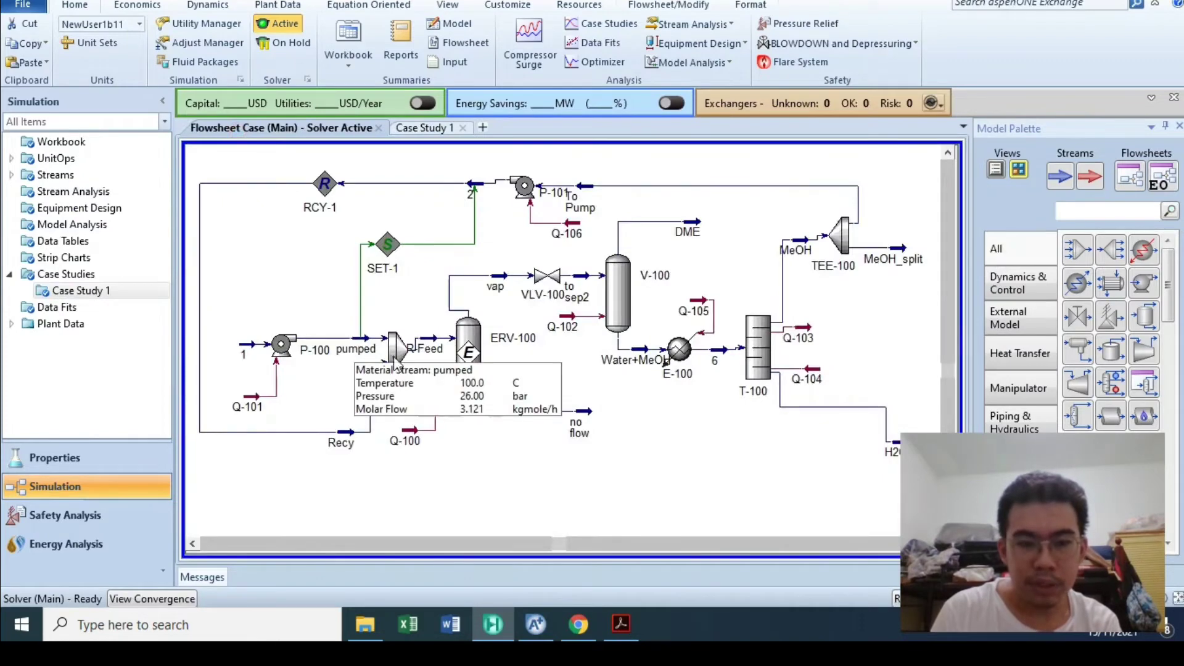
double_click(368, 350)
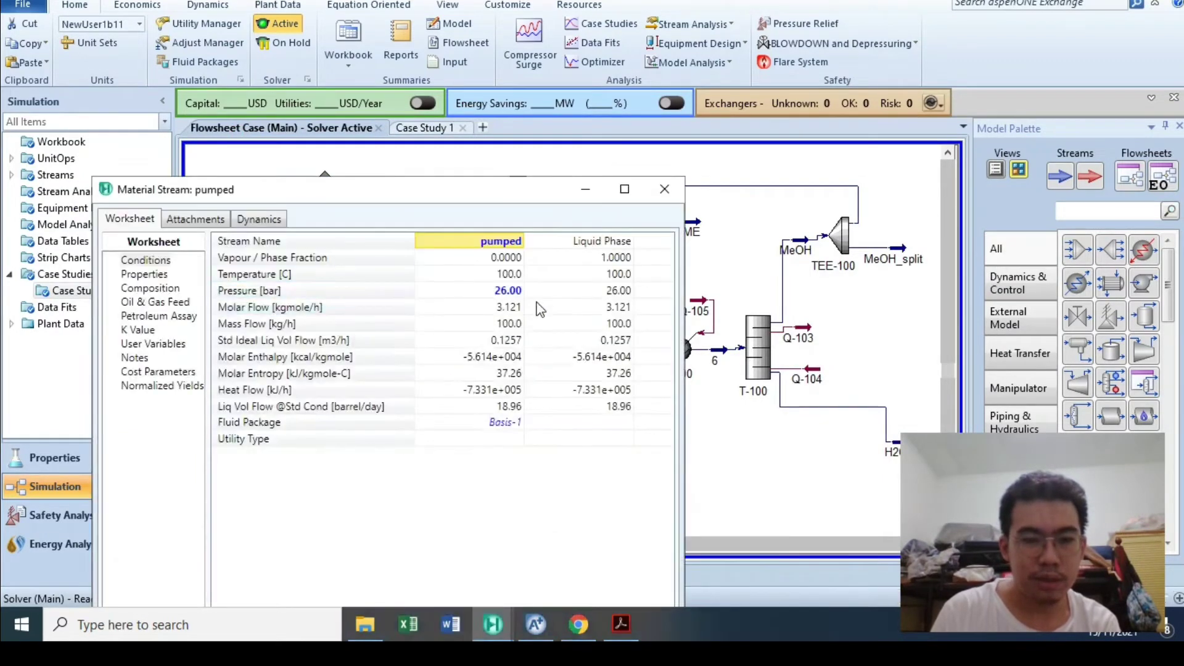
left_click(500, 291)
left_click(664, 189)
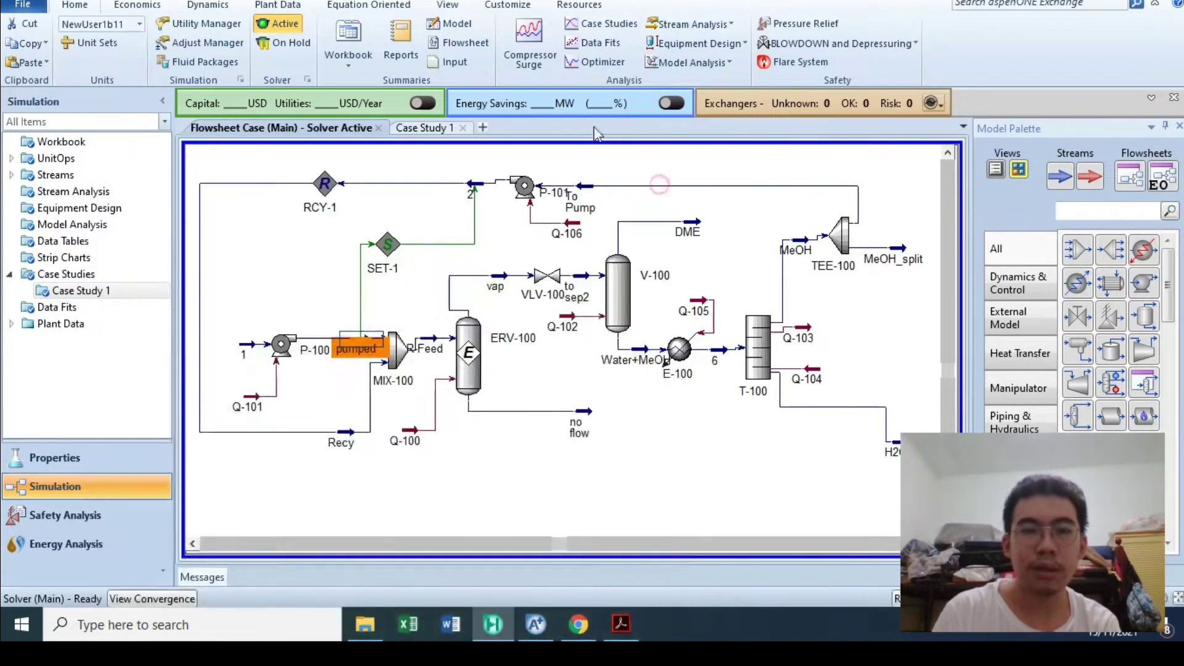
left_click(426, 128)
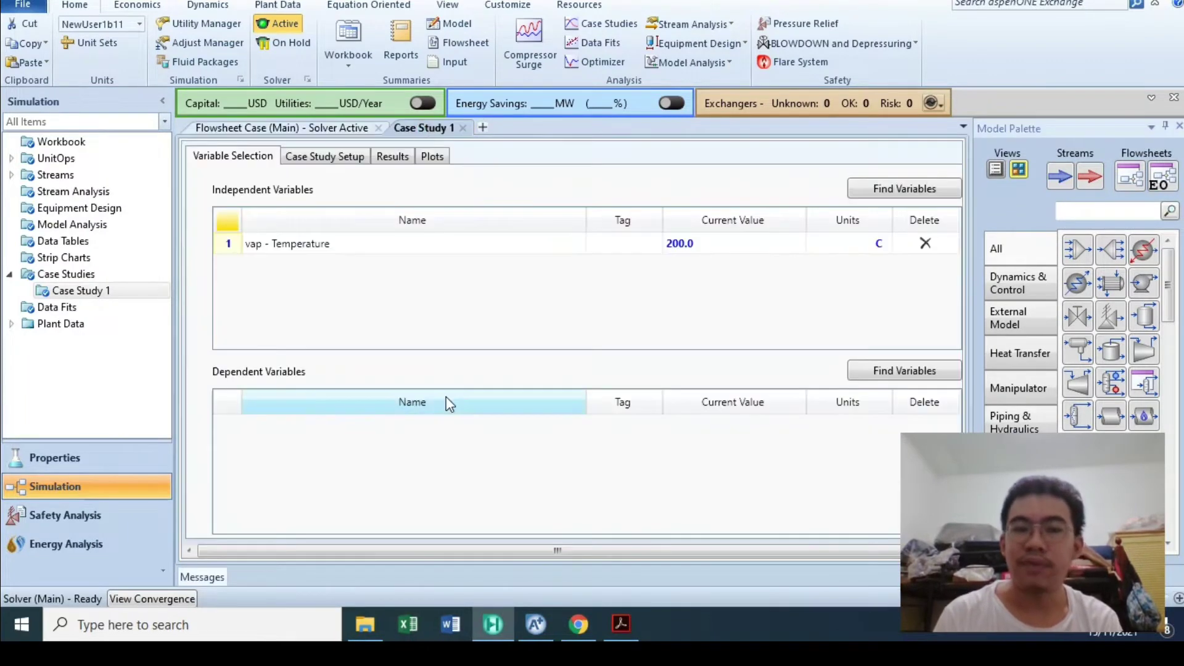
left_click(908, 190)
left_click(397, 156)
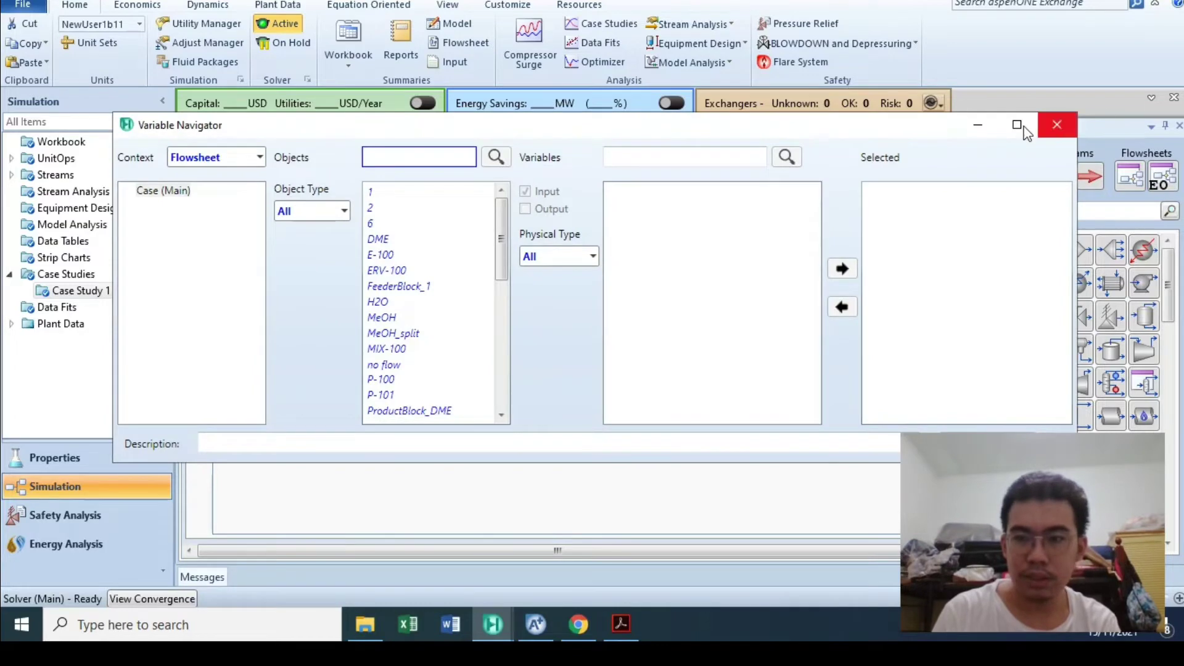
left_click(1057, 125)
left_click(241, 129)
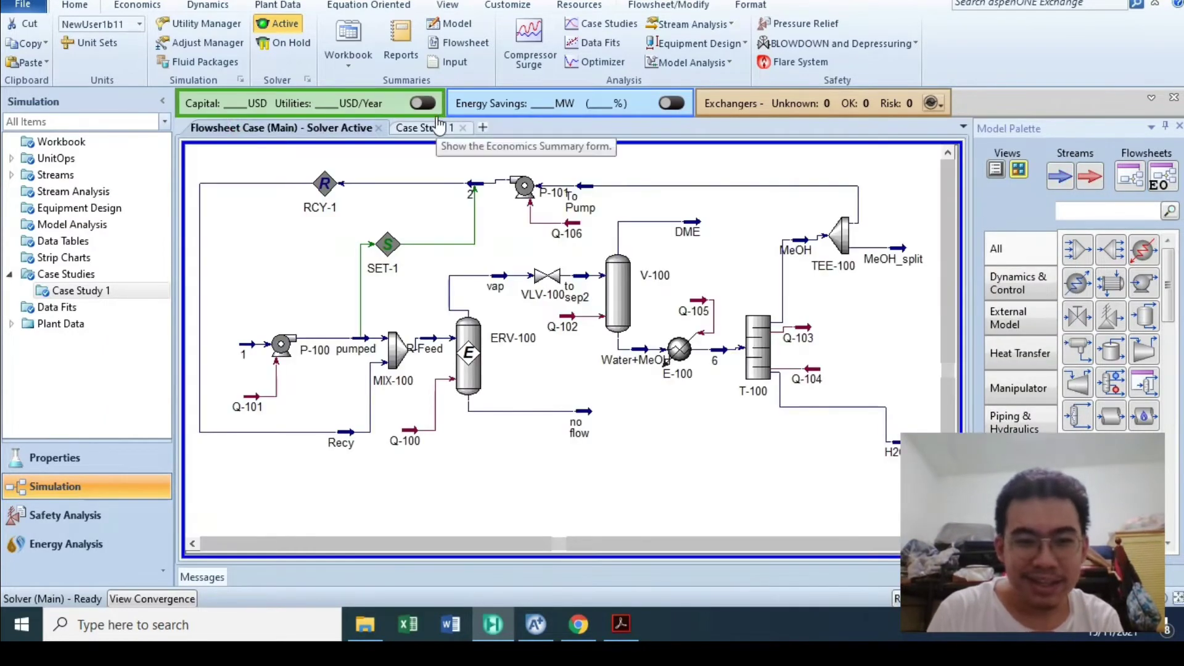
left_click(436, 128)
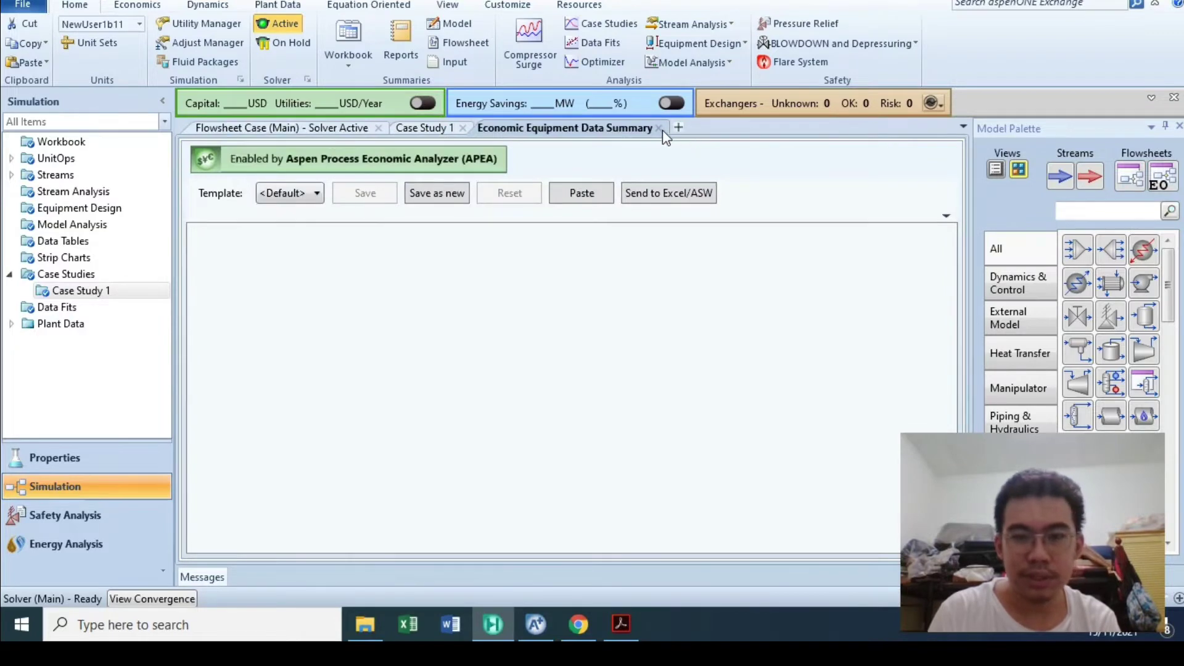
left_click(659, 128)
left_click(428, 129)
Add the pressure of stream pumped as a second independent variable of the case study
left_click(896, 188)
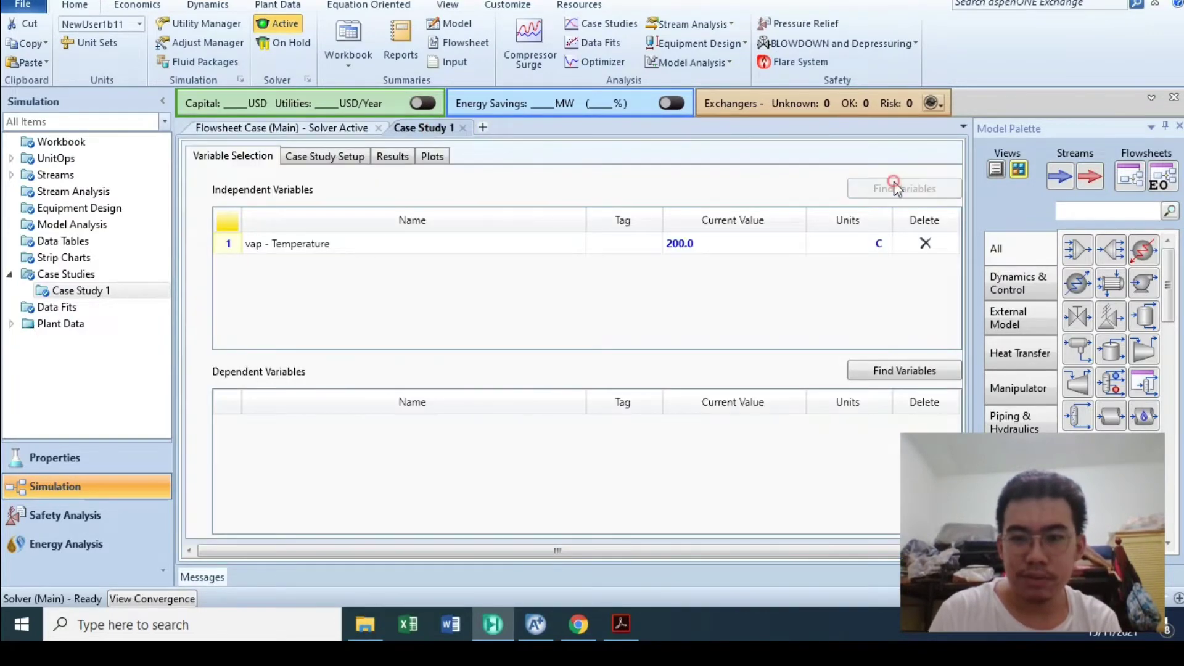
left_click(404, 154)
type("p")
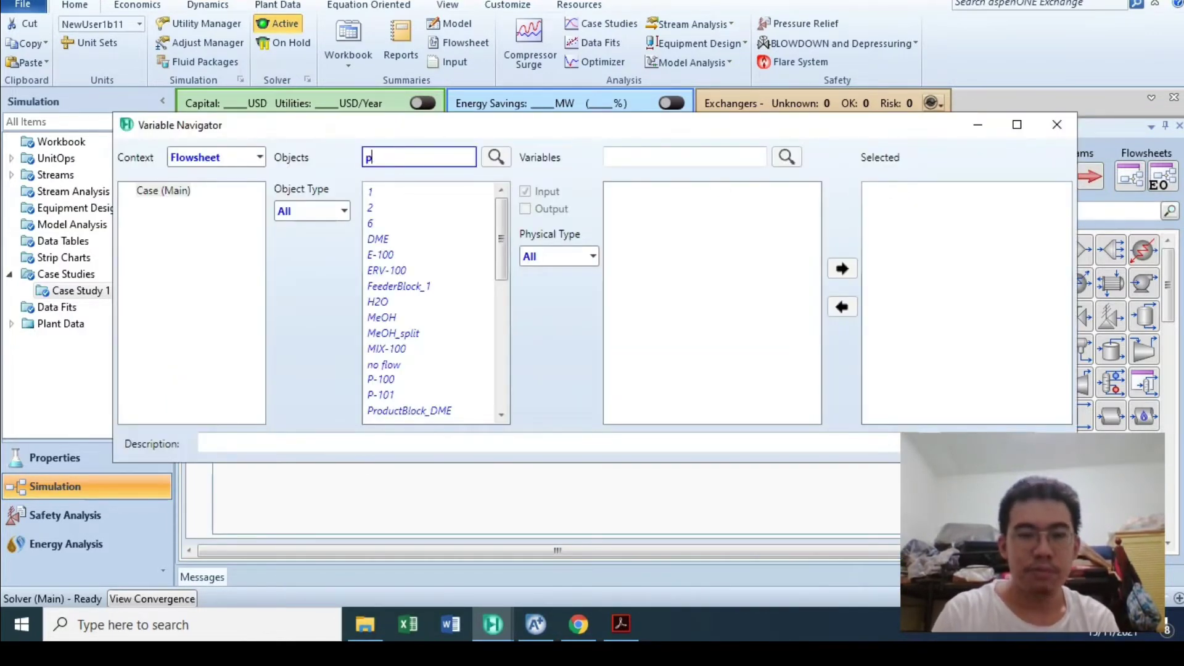
type("ump")
left_click(388, 192)
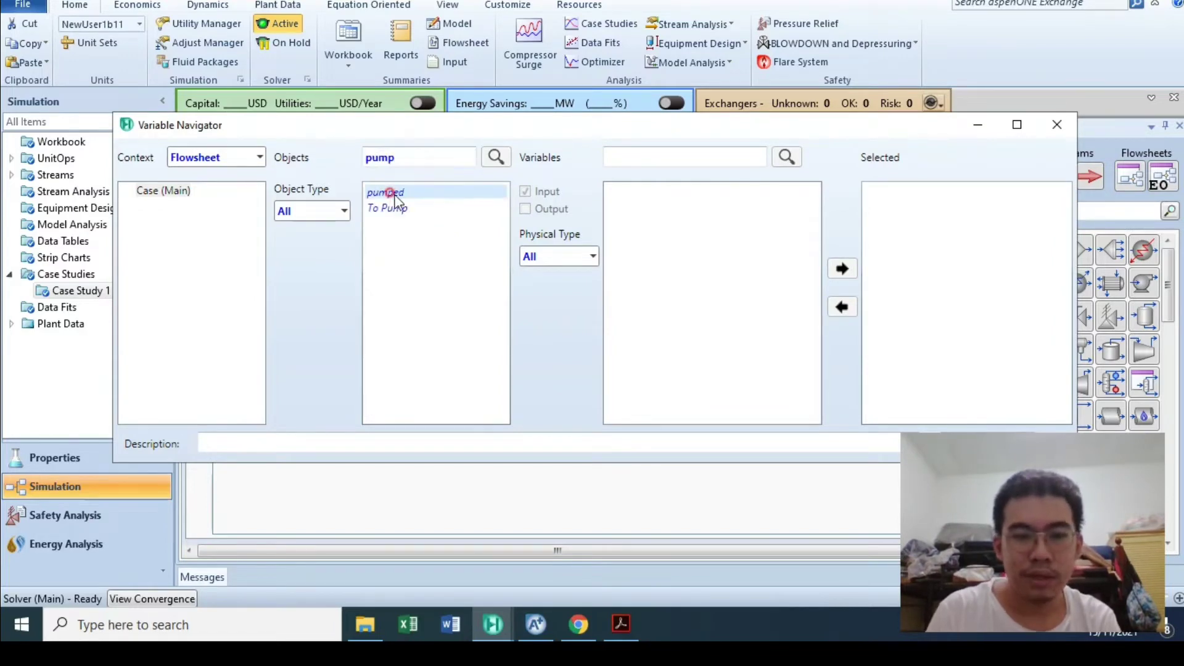
left_click(723, 155)
type("press")
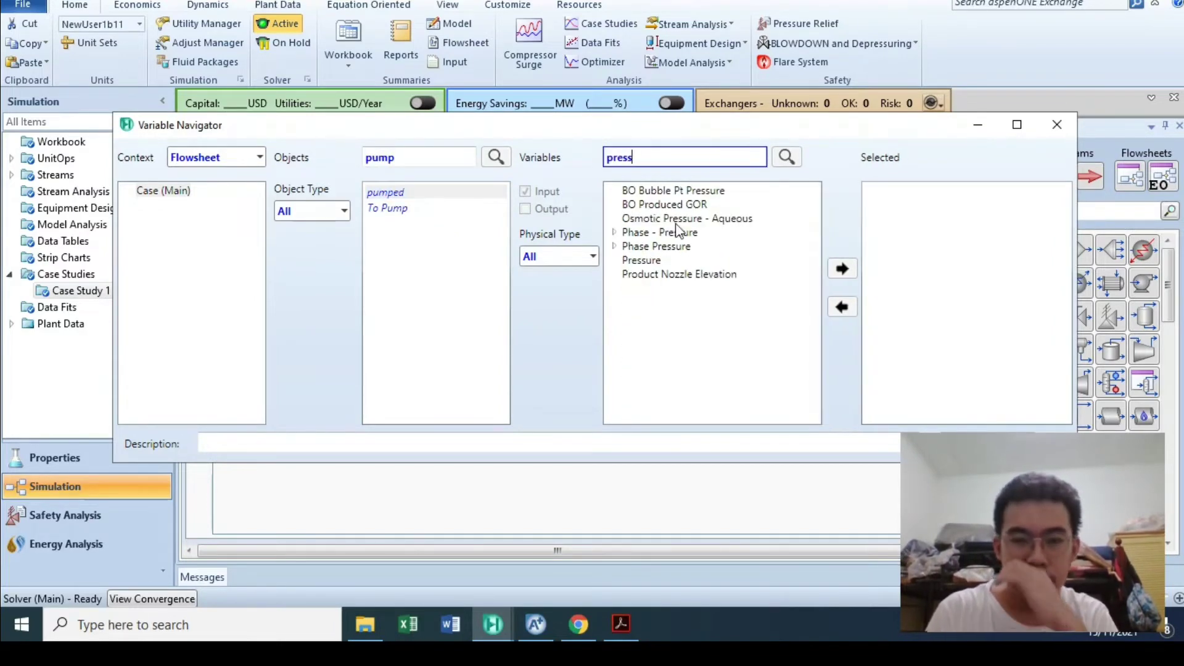
left_click(641, 247)
left_click(843, 269)
left_click(955, 403)
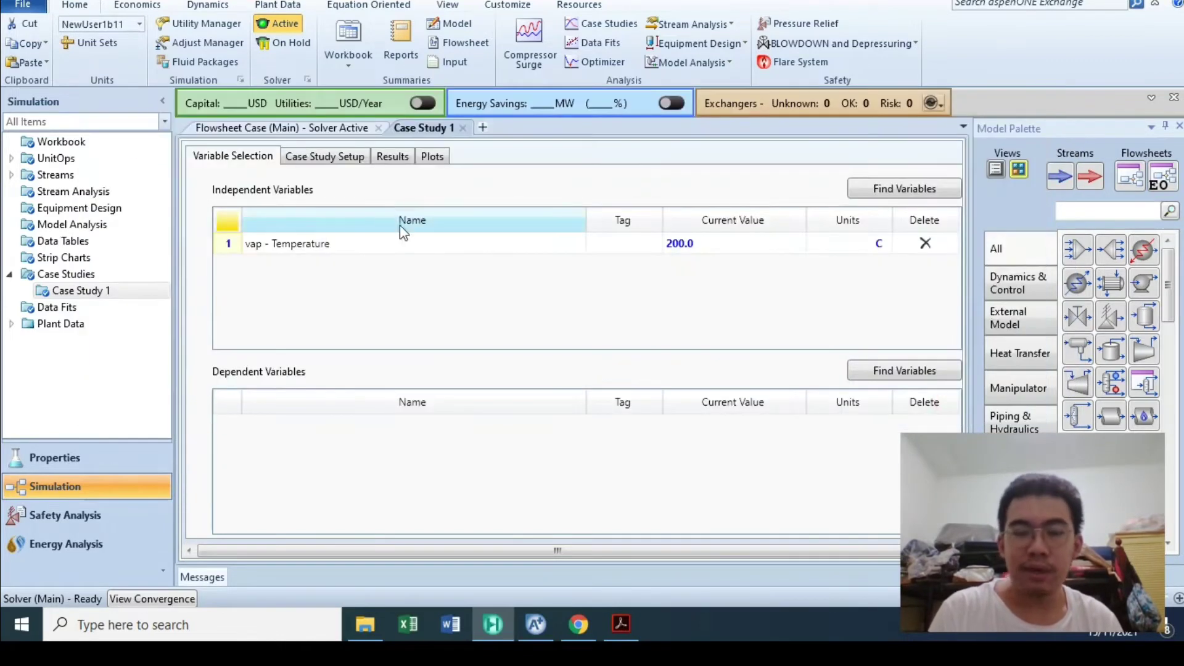
Compare the specified pressure and calculated temperature in stream pumped's conditions, and go back to the case study
left_click(264, 127)
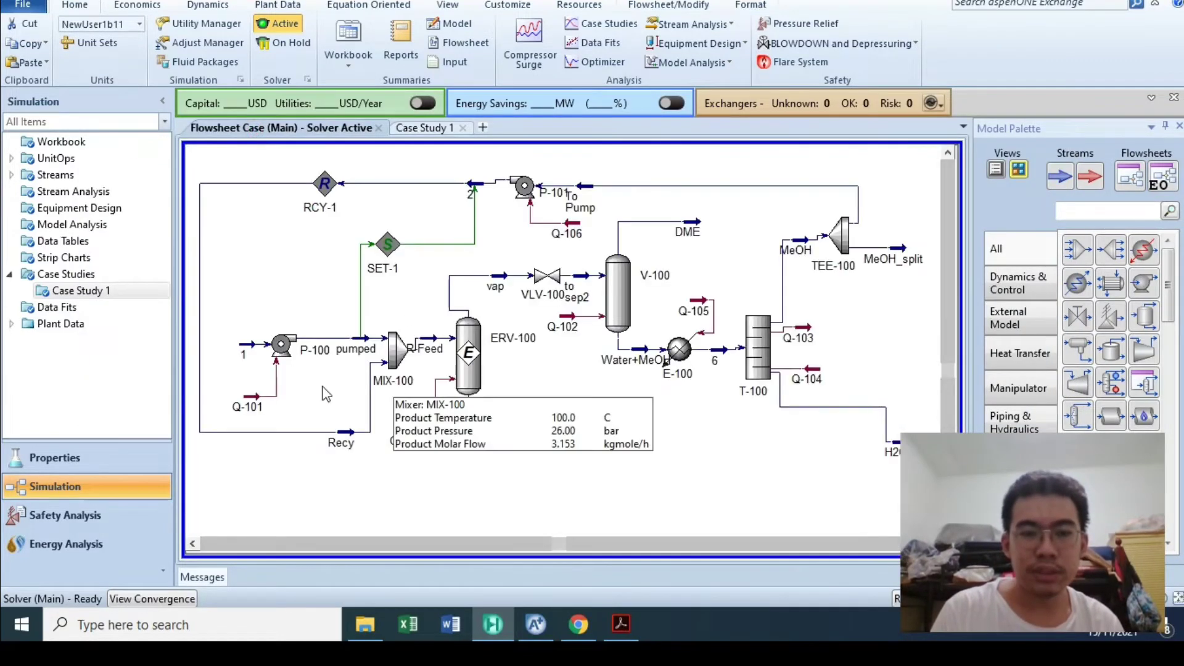
left_click(358, 349)
double_click(358, 348)
mouse_move(549, 333)
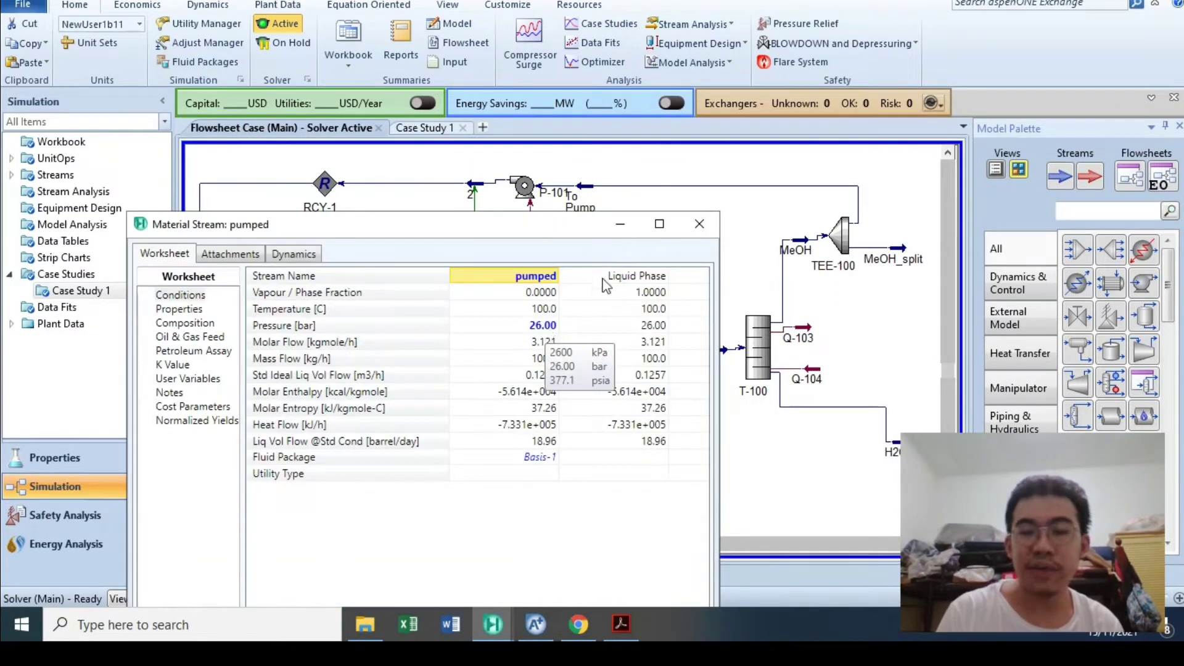
left_click(541, 311)
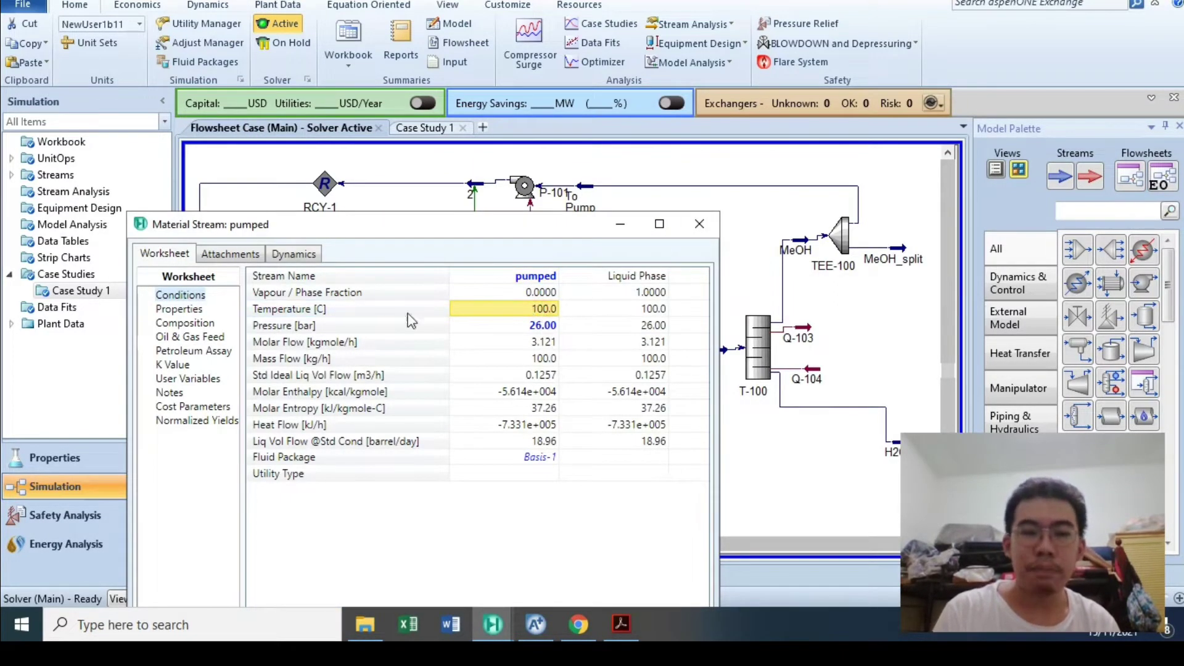
mouse_move(535, 309)
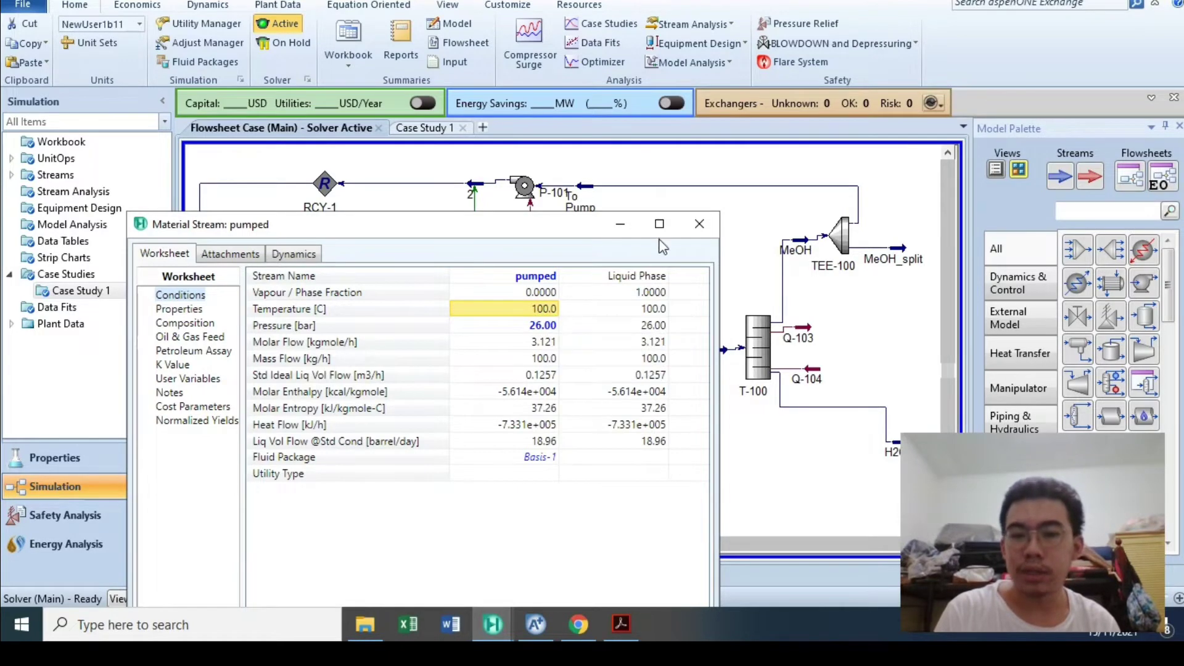
left_click(700, 223)
left_click(413, 128)
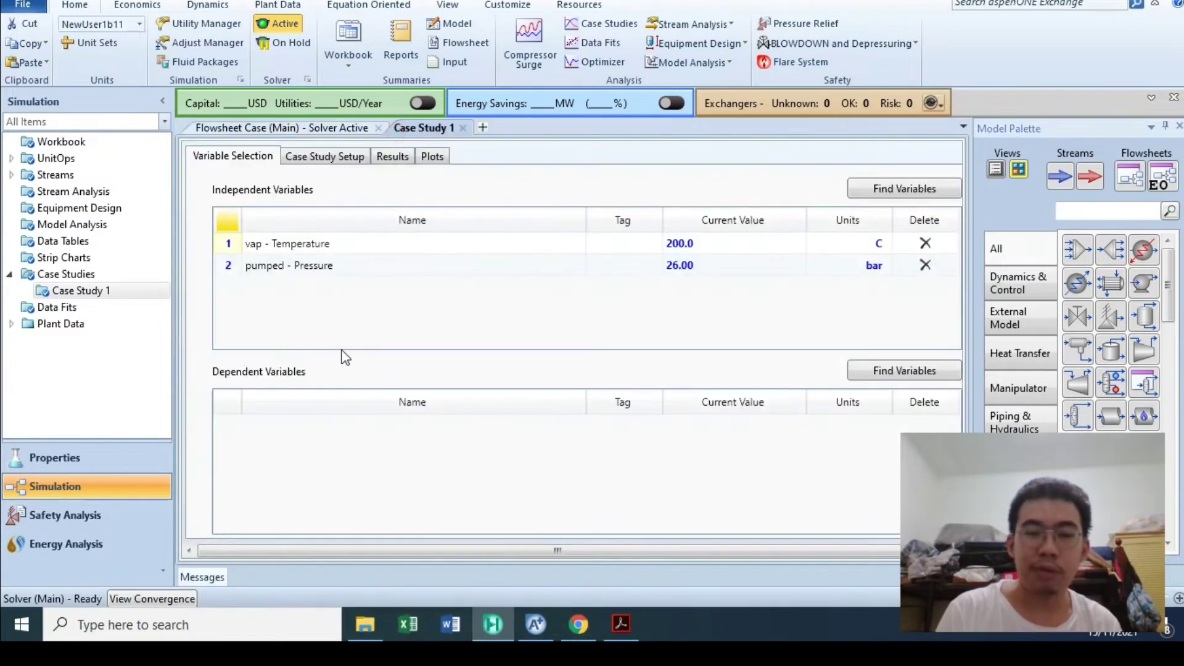
Add the molar flow of stream DME as the dependent variable of the case study
left_click(853, 373)
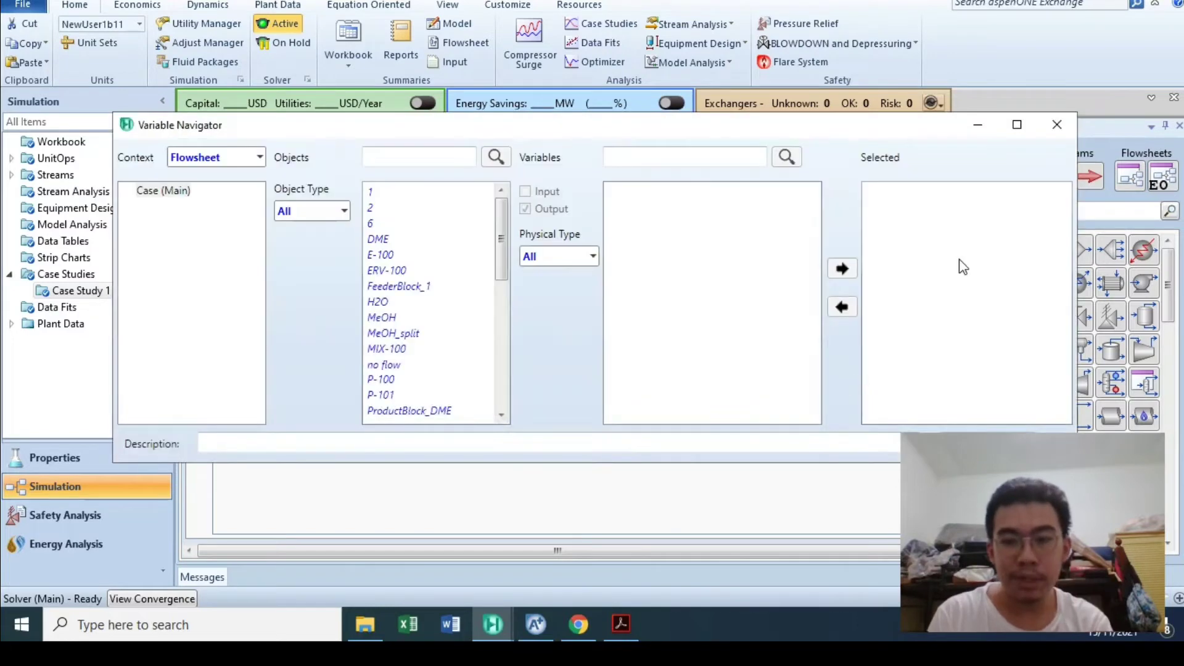
left_click(379, 238)
left_click(657, 155)
type("mo")
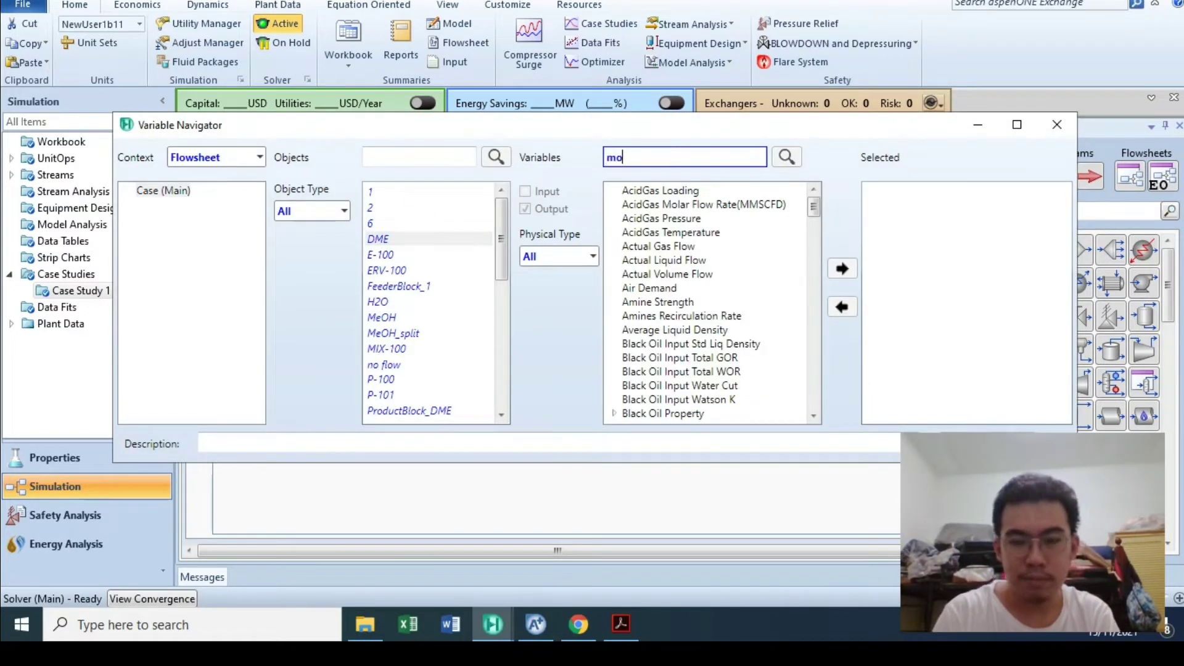
type("lar f")
left_click(648, 218)
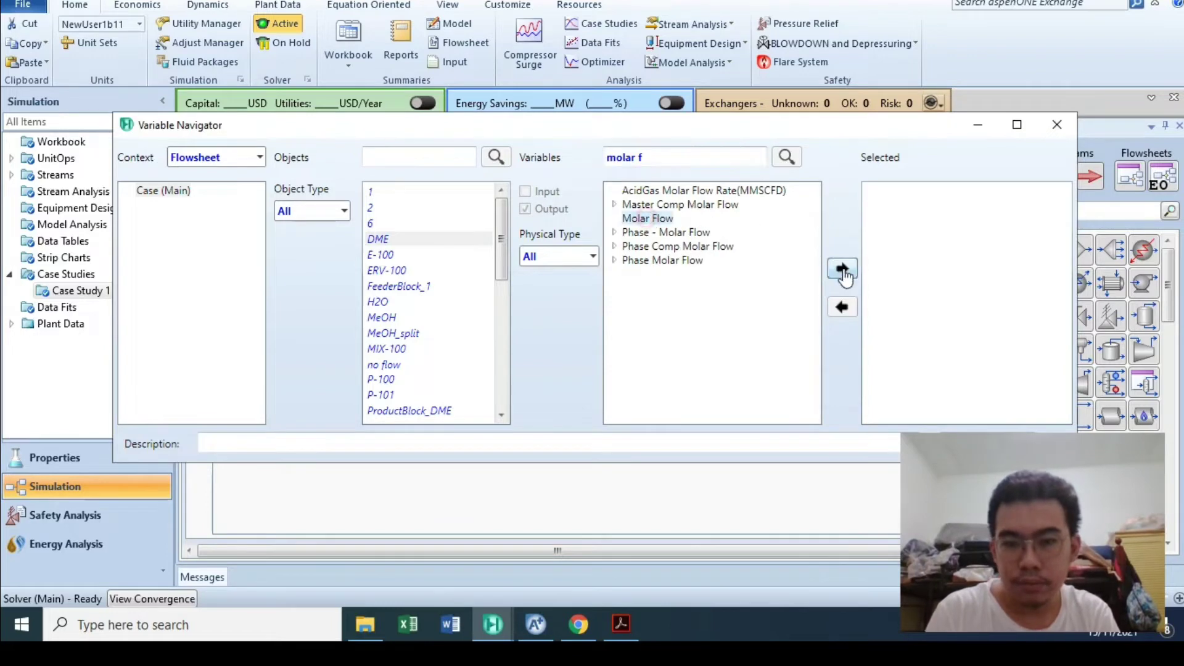
left_click(842, 271)
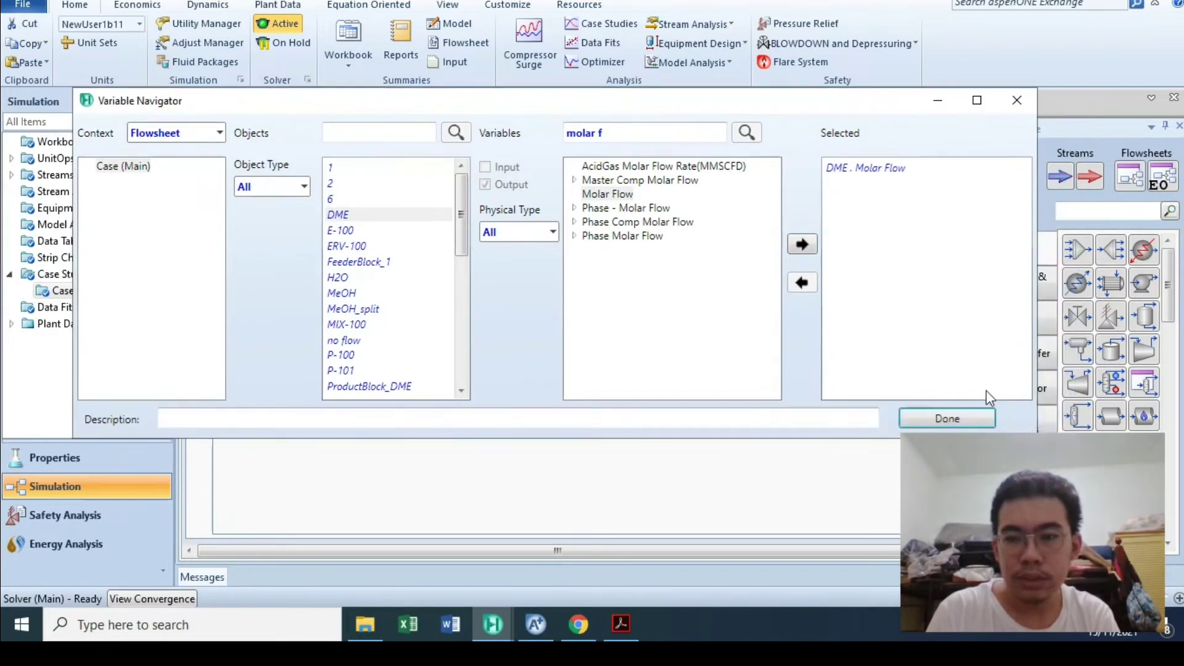
left_click(968, 417)
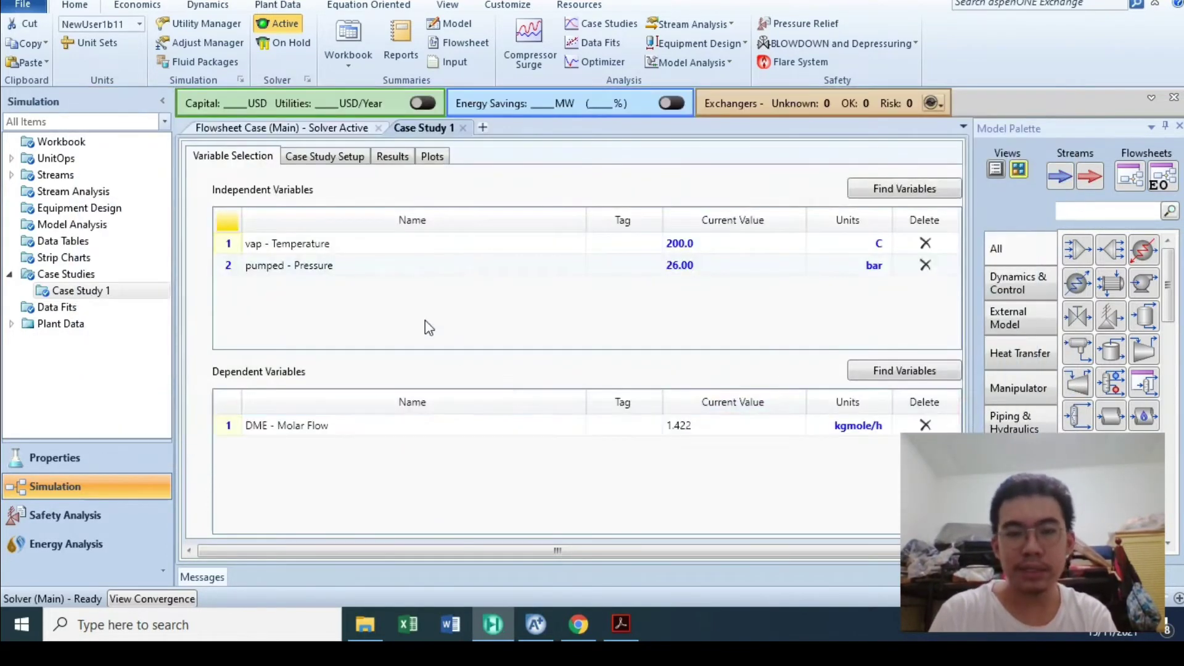
In the case study setup, vary the vap temperature from 200 to 300 °C with a step size of 10
left_click(342, 162)
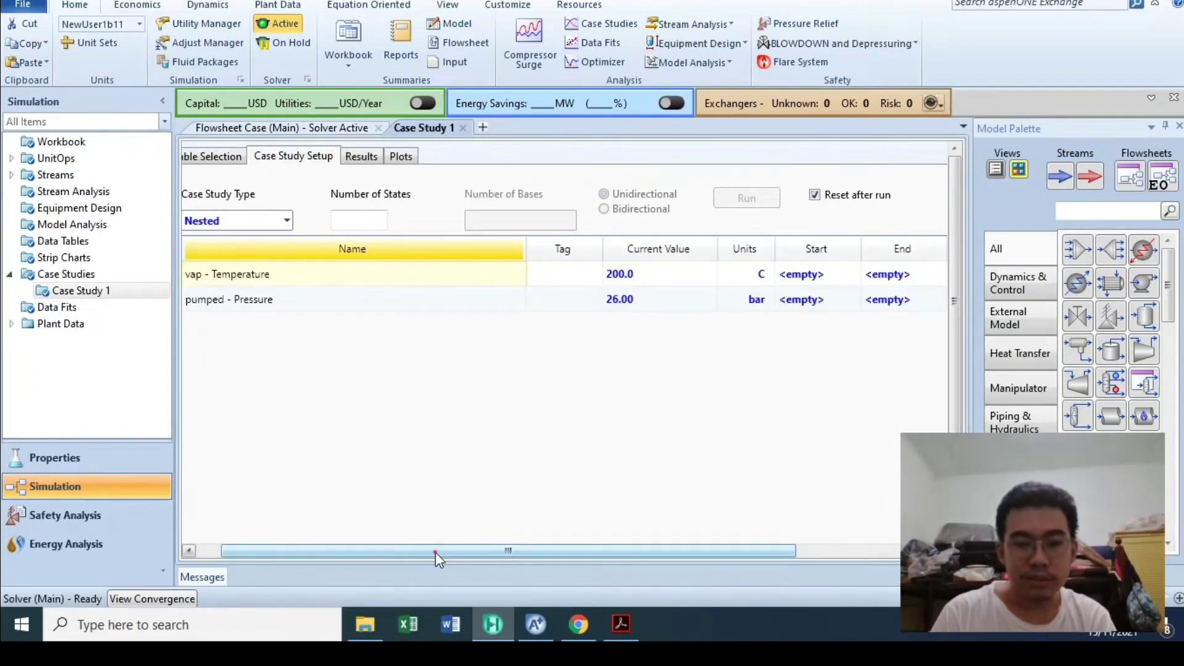
left_click_drag(435, 553, 516, 553)
left_click(693, 279)
type("200")
key("Return")
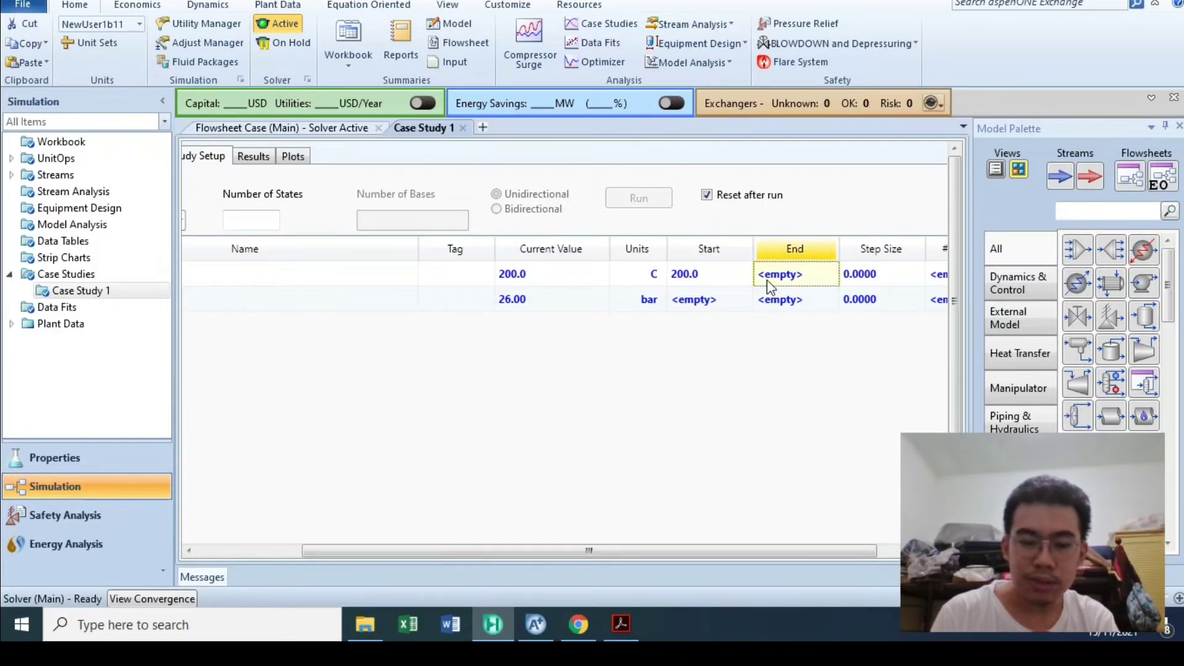
type("300")
key("Return")
type("10")
key("Return")
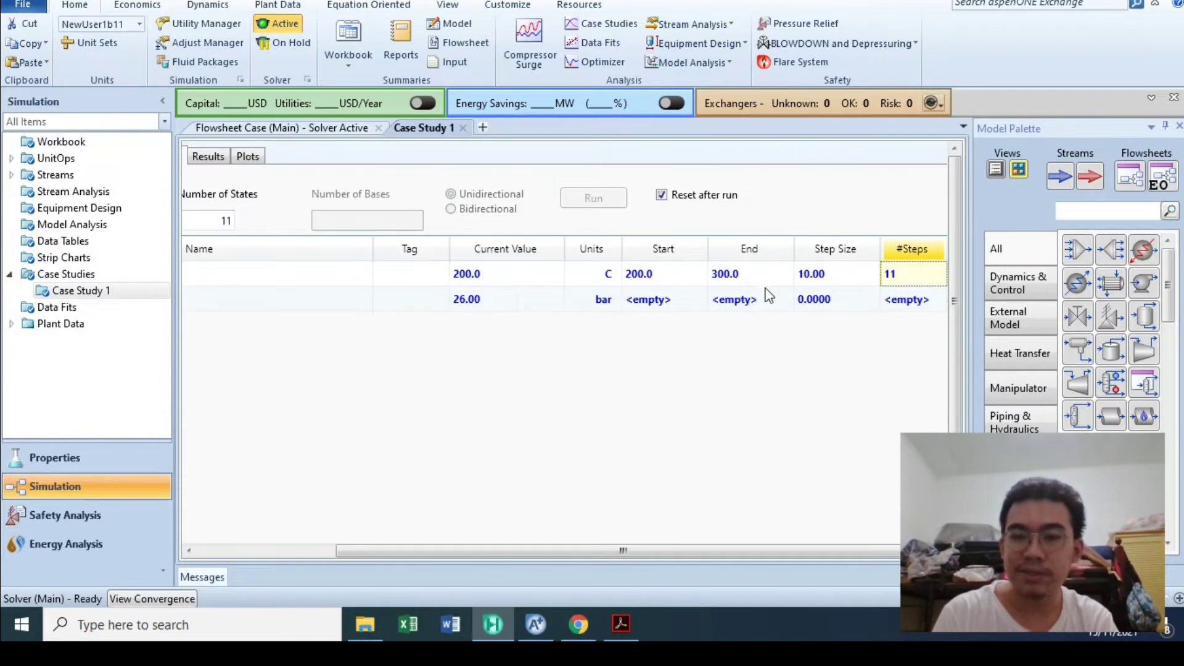
Vary the pumped pressure from 26 to 40 bar with a step size of 2
left_click(640, 305)
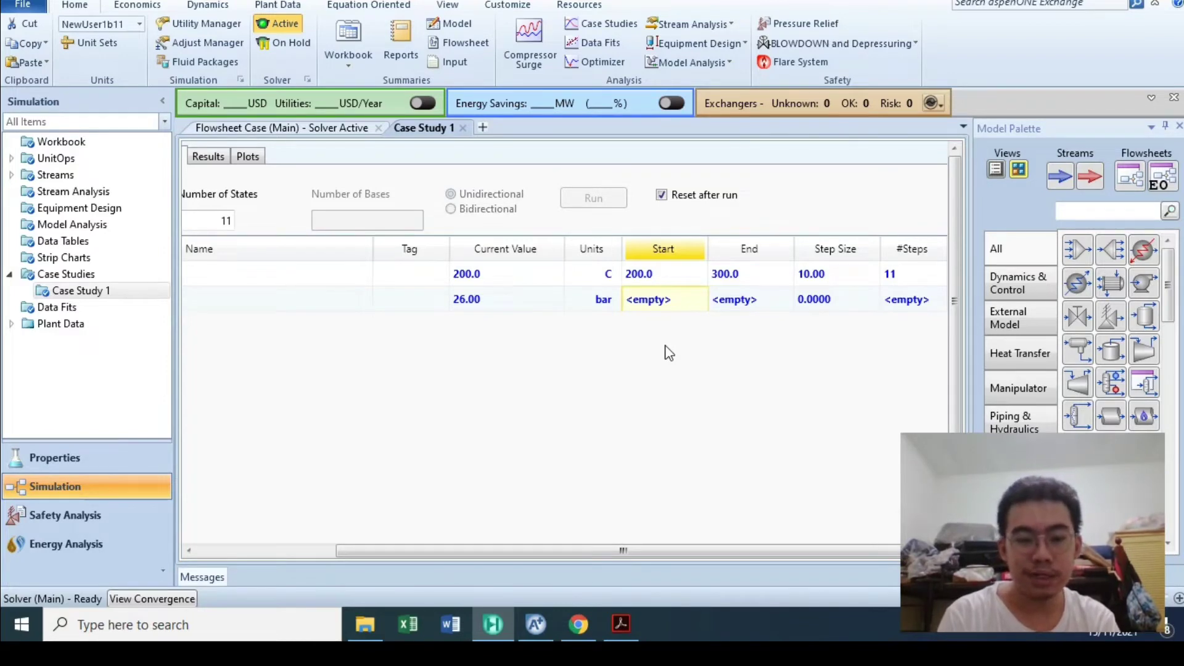
type("26")
key("Return")
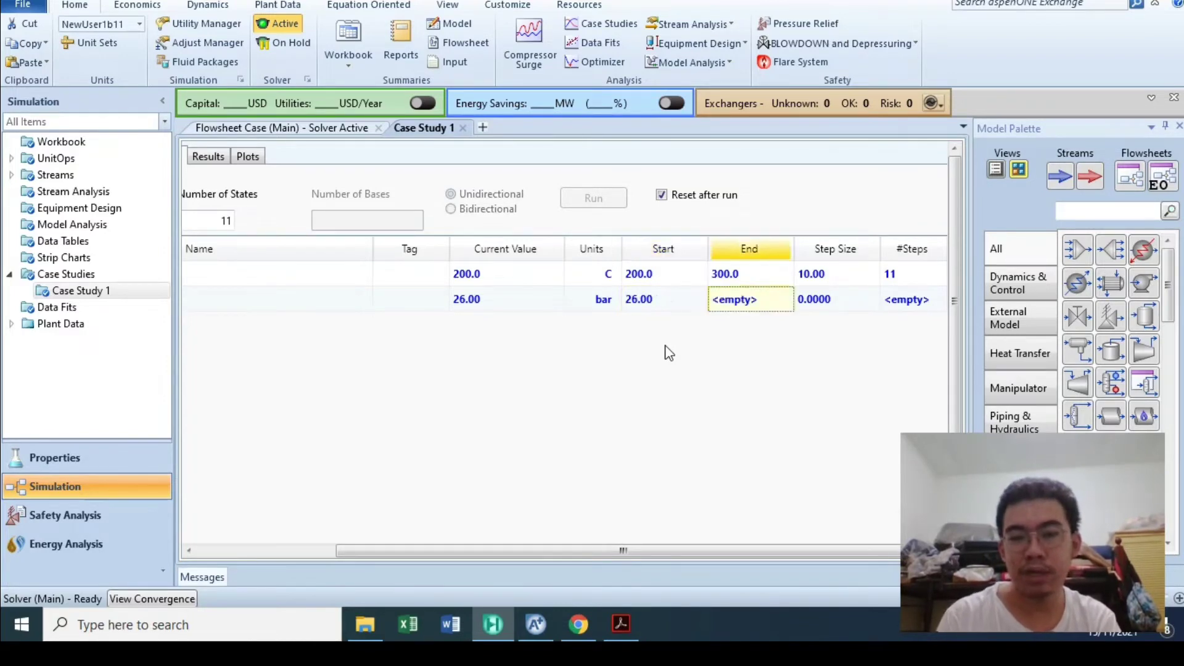
type("40")
key("Return")
type("2")
key("Return")
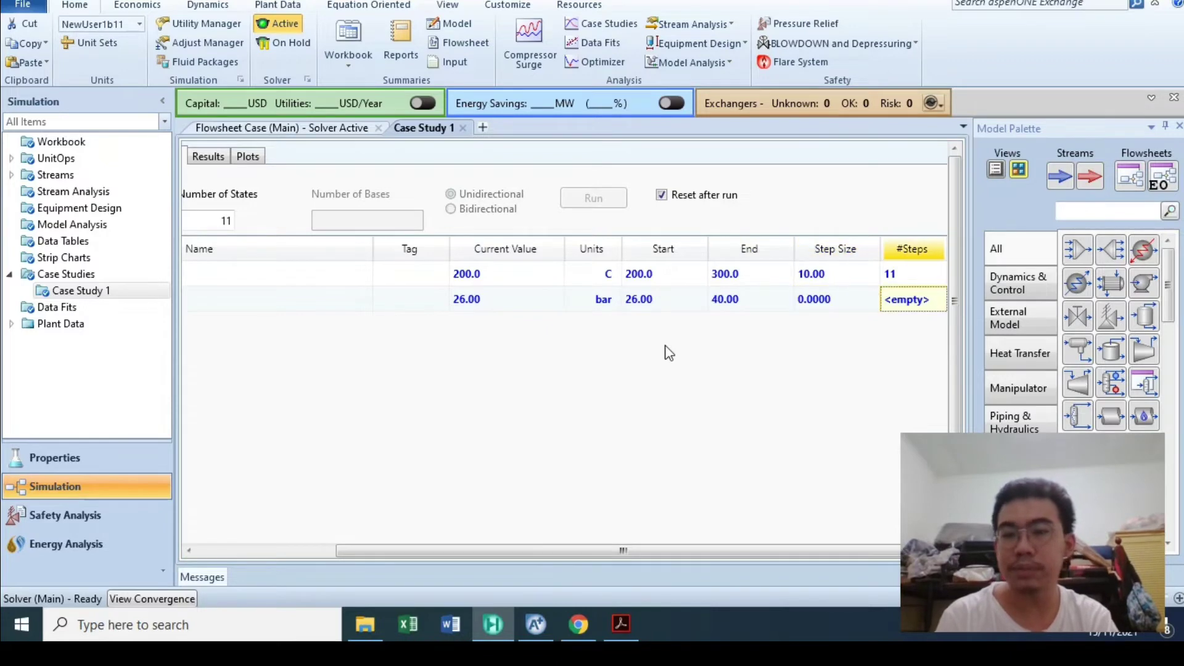
Review the available case study types without changing the Nested setting, and open the list of case studies
left_click_drag(625, 551, 462, 420)
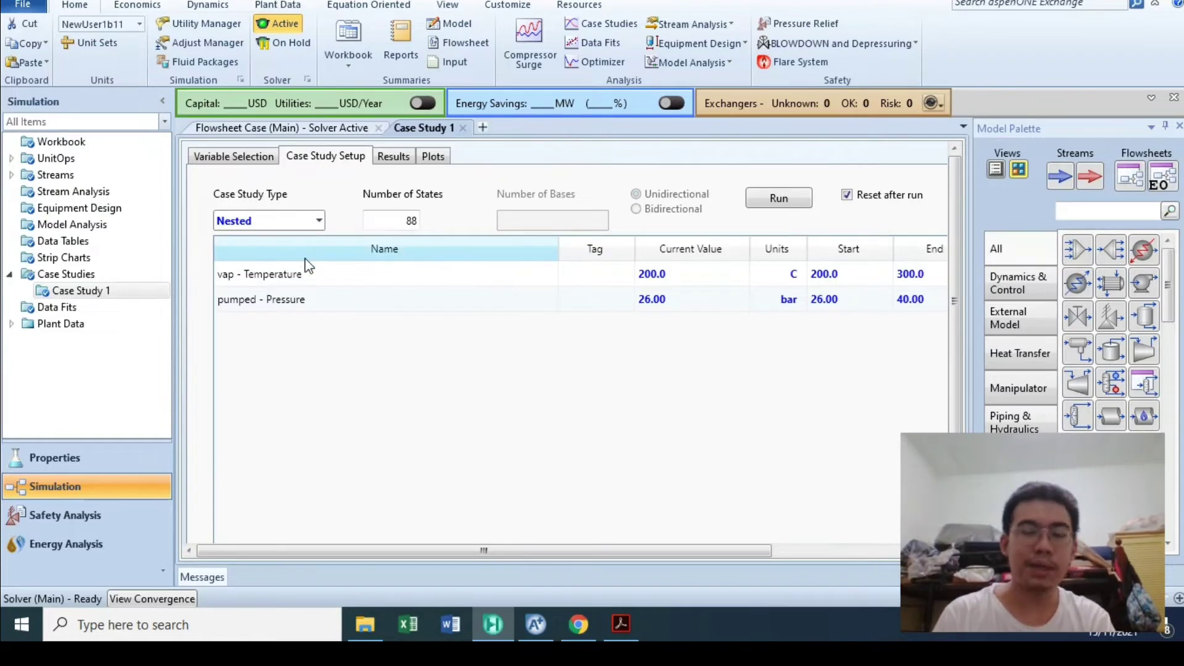
left_click(319, 220)
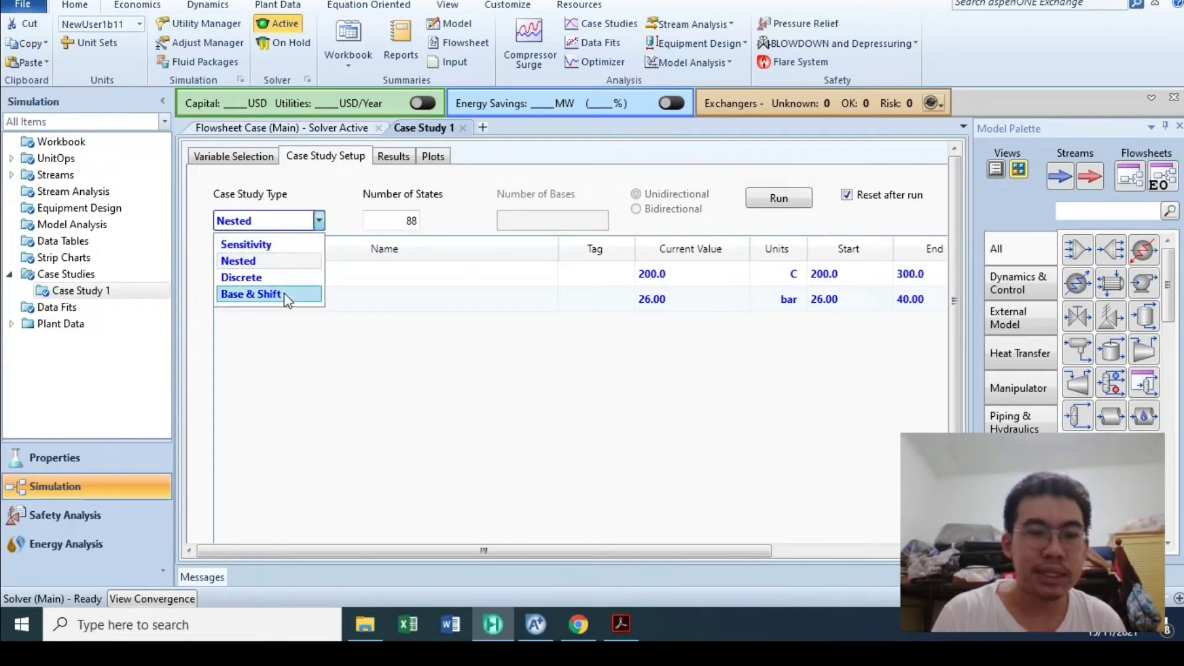
left_click(389, 413)
left_click(67, 274)
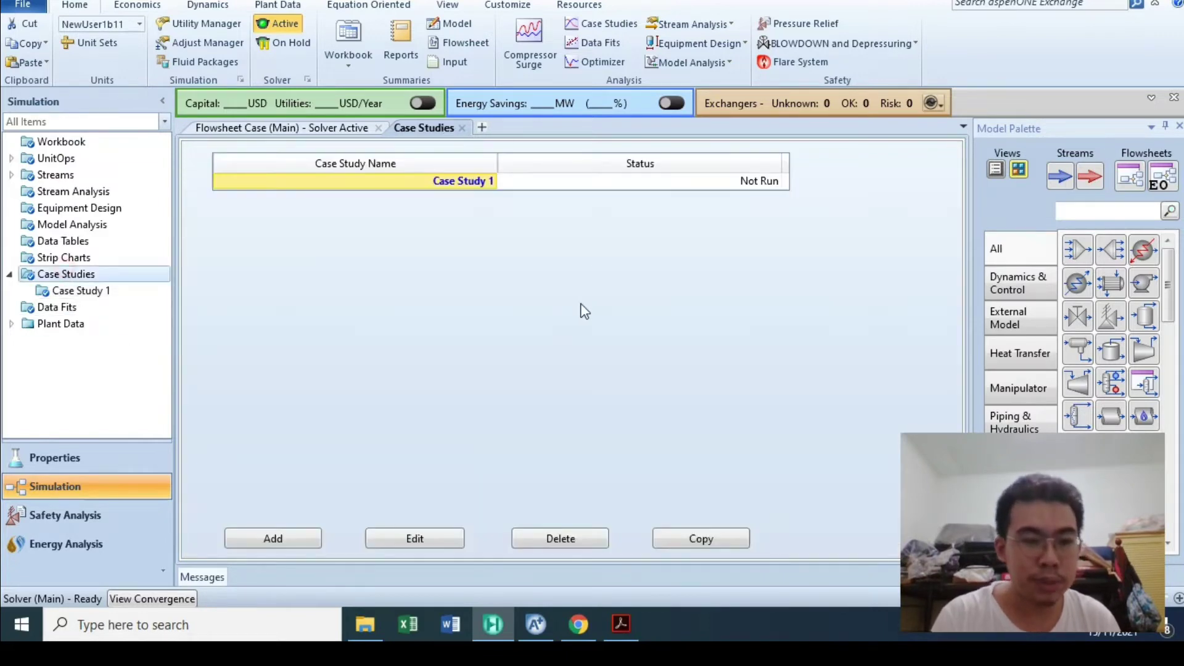
Make three copies of Case Study 1 in the list of case studies
left_click(692, 545)
left_click(691, 547)
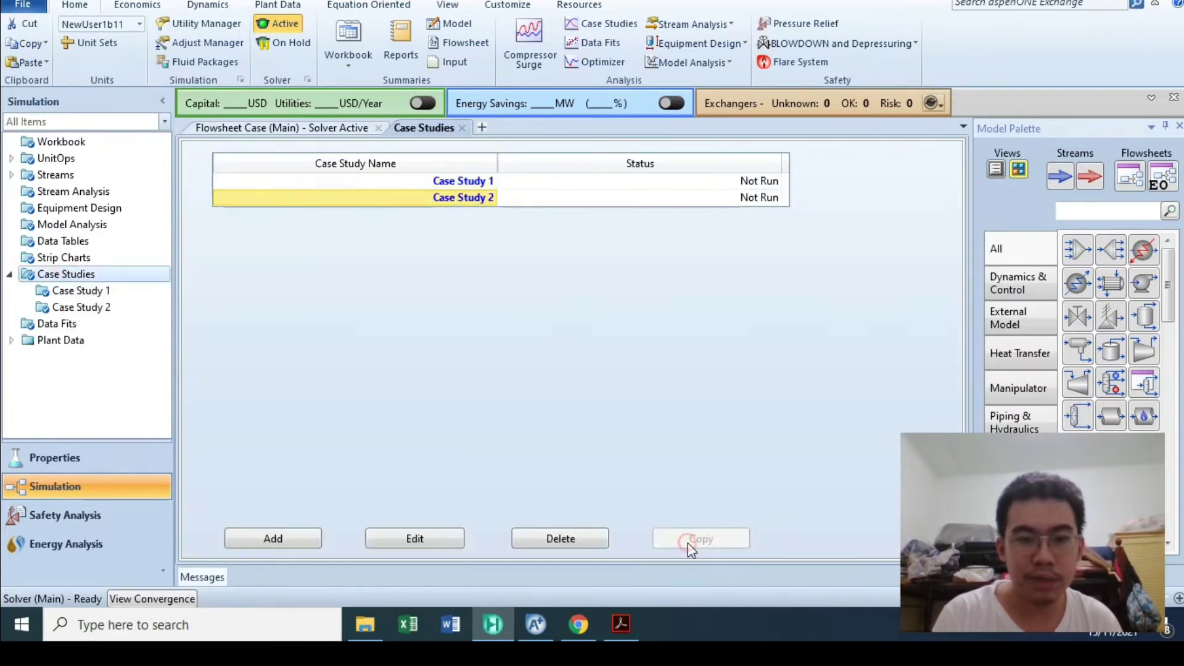
left_click(691, 547)
Rename Case Study 1 as Nested and Case Study 2 as Sensitivity
left_click(430, 197)
left_click(424, 183)
type("Nested")
key("Return")
left_click(470, 198)
type("Sensitivity")
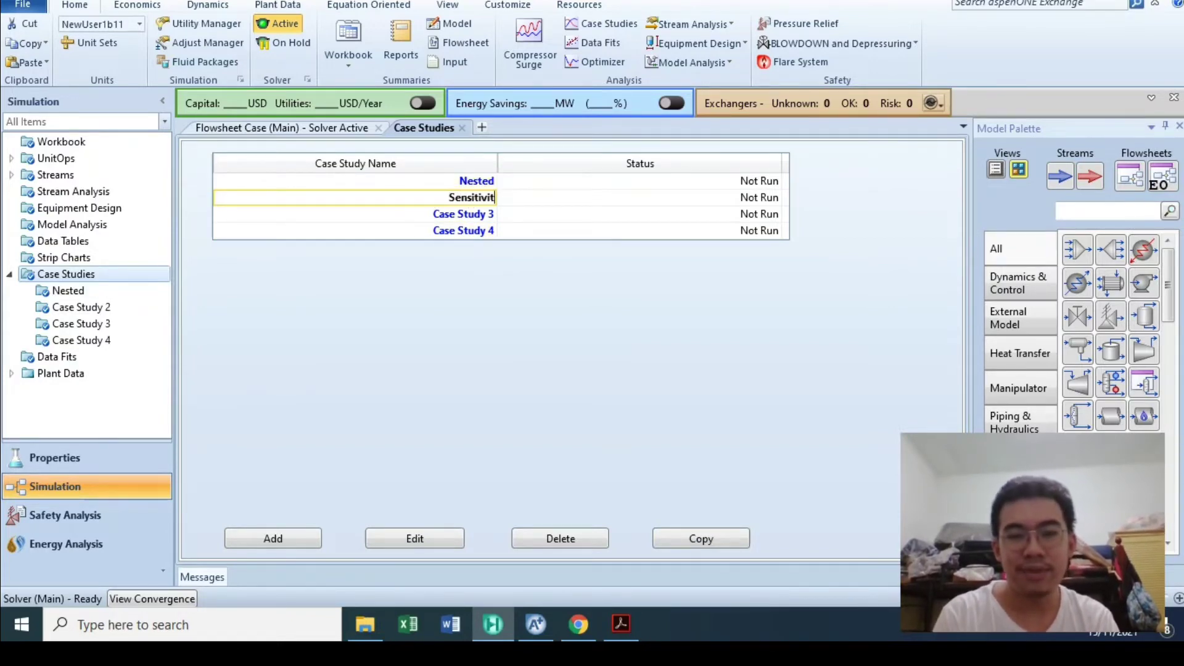
key("Return")
Check the available case study types, and rename Case Study 3 as Based & Shift and Case Study 4 as Discrete
left_click(454, 230)
left_click(442, 214)
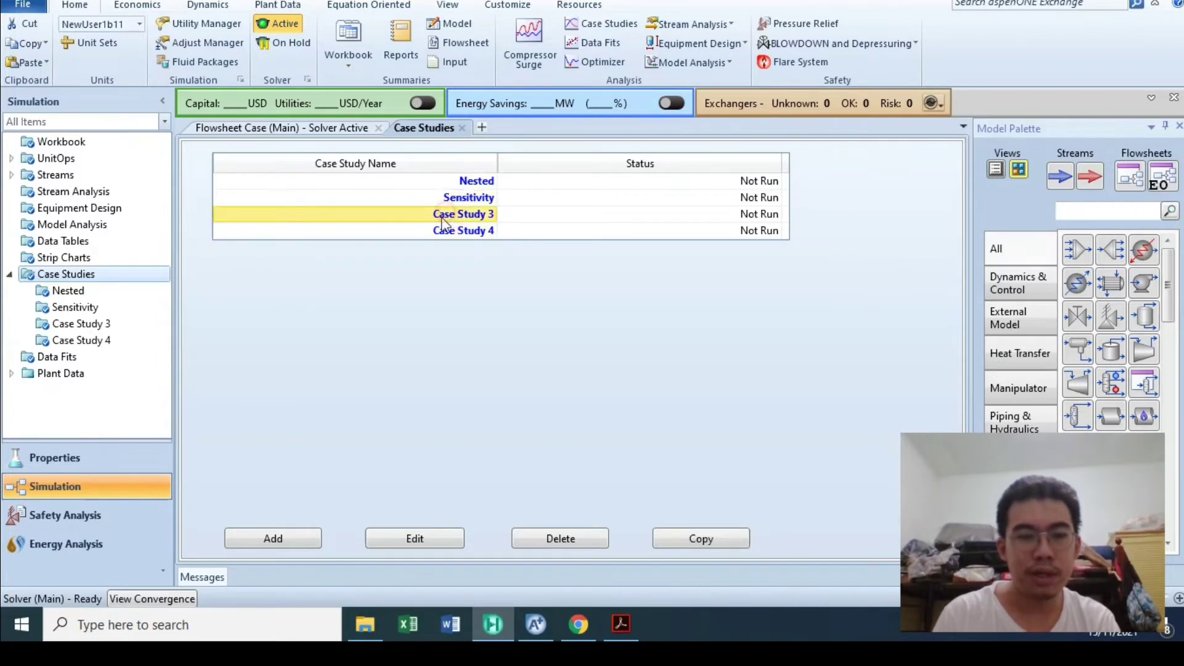
double_click(77, 290)
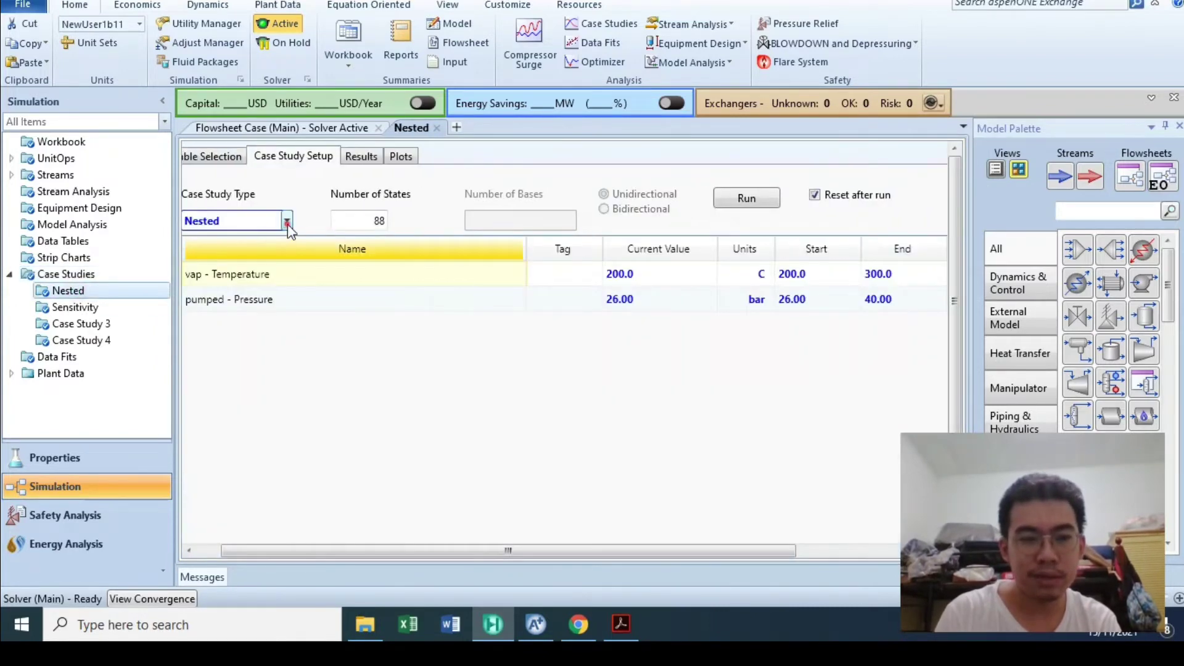
left_click(287, 220)
left_click(387, 428)
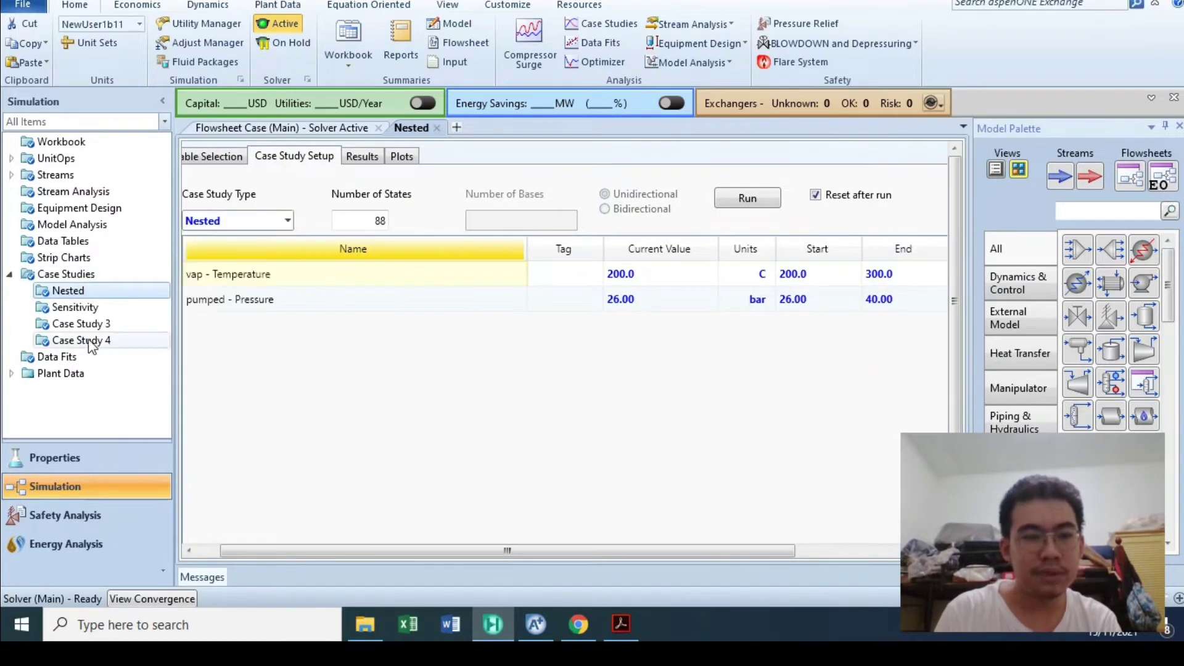
double_click(80, 323)
double_click(93, 274)
left_click(411, 214)
type("Based & Shift")
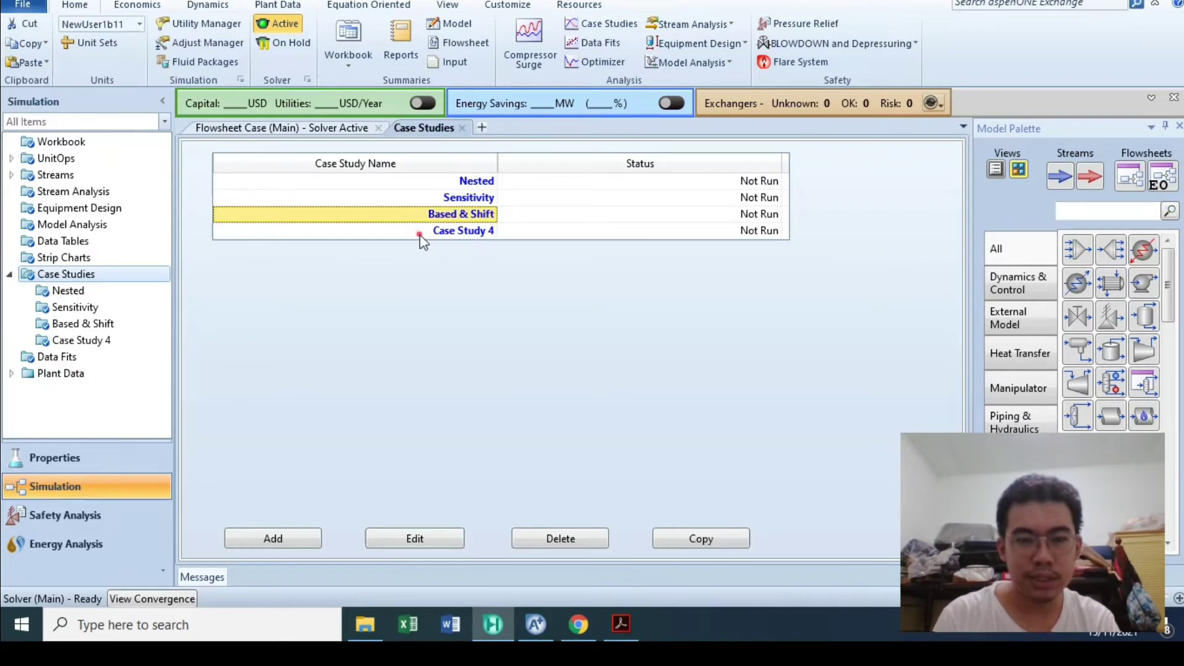
double_click(431, 230)
type("Discrete")
key("Return")
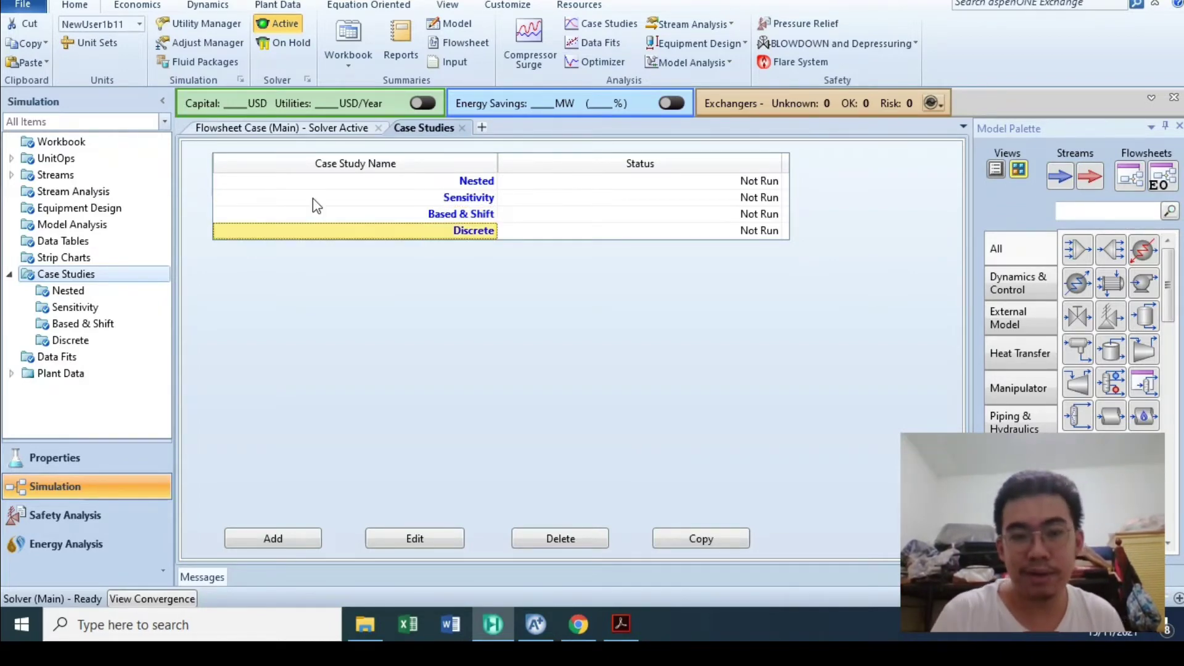
Open the Nested case study, run it and check its run status
double_click(68, 292)
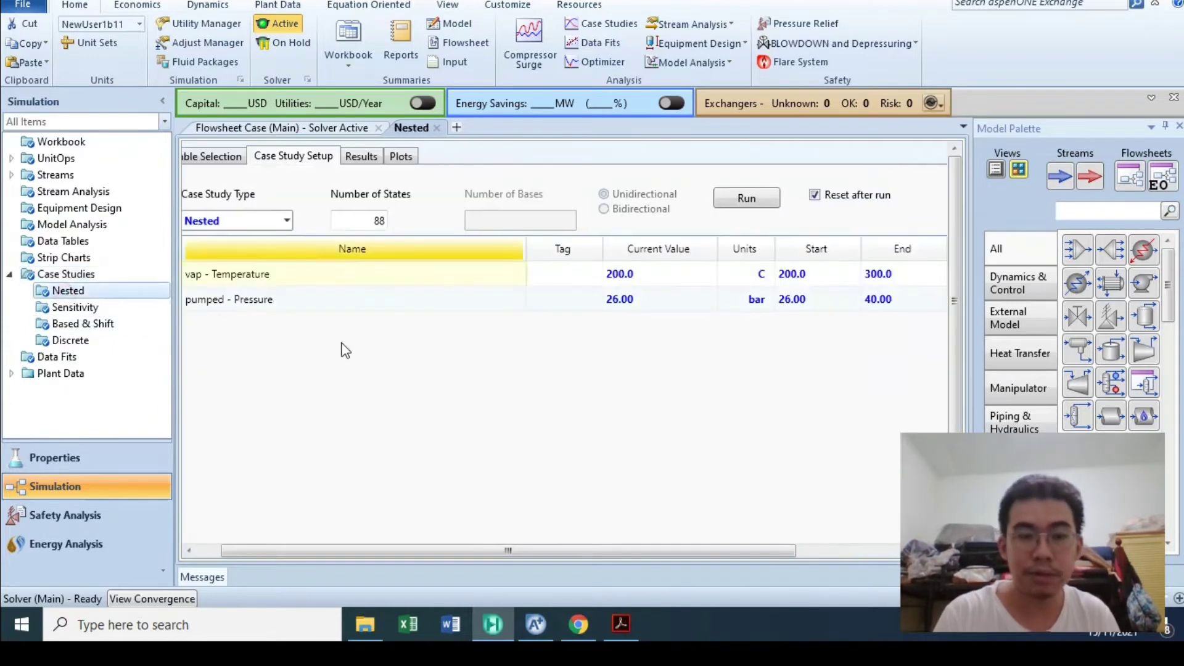
left_click(747, 200)
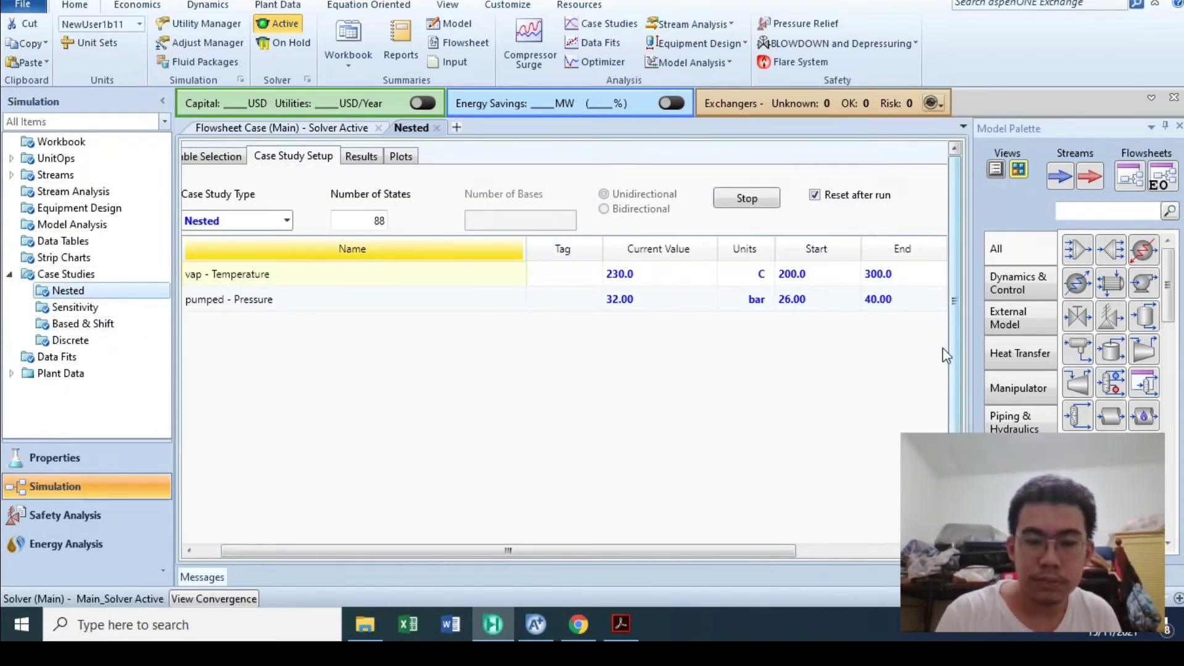
left_click_drag(958, 347, 953, 430)
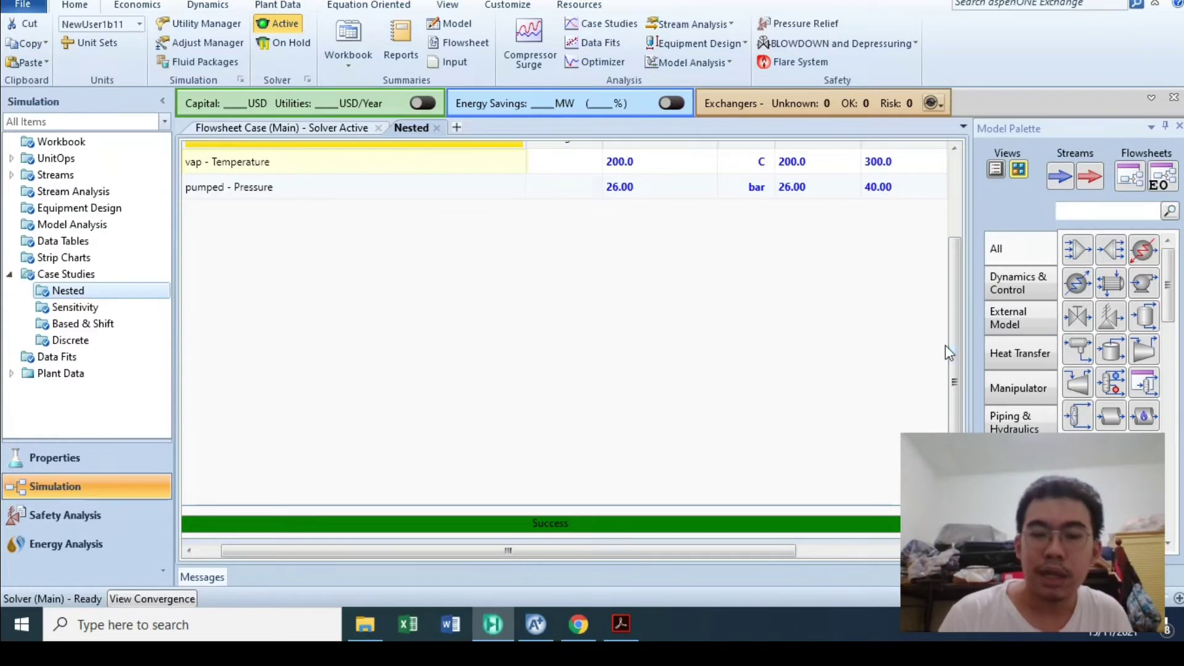
left_click_drag(952, 345, 951, 263)
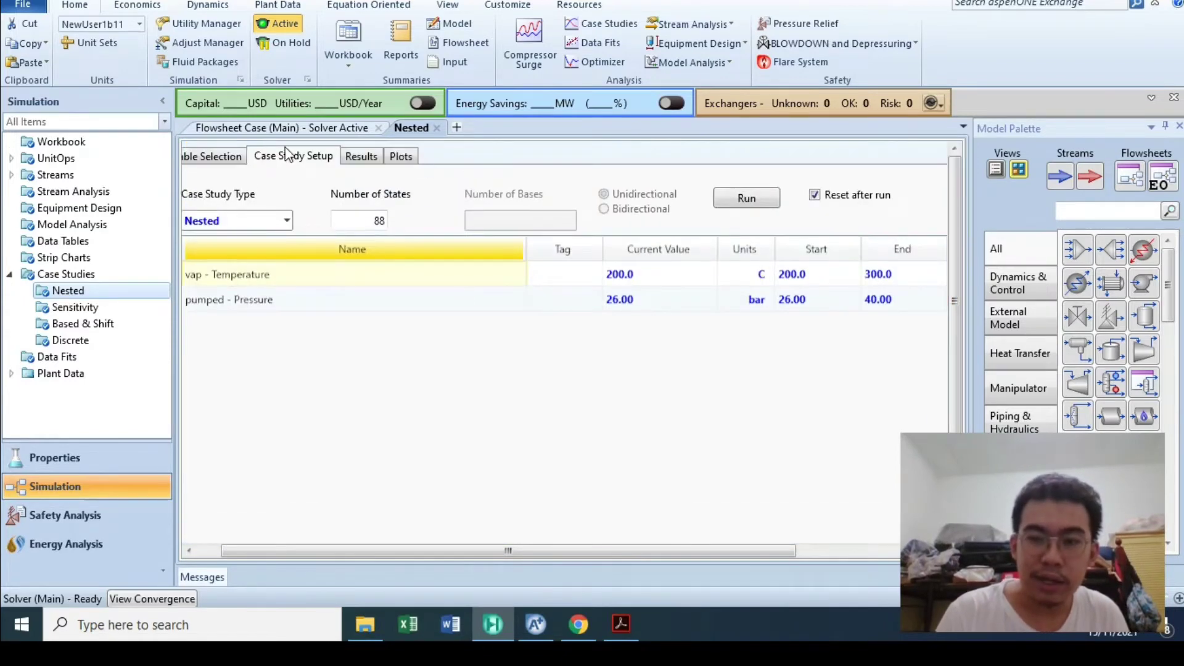
Examine the Nested results table, comparing how vap temperature and pumped pressure combine to affect the DME molar flow
left_click(361, 156)
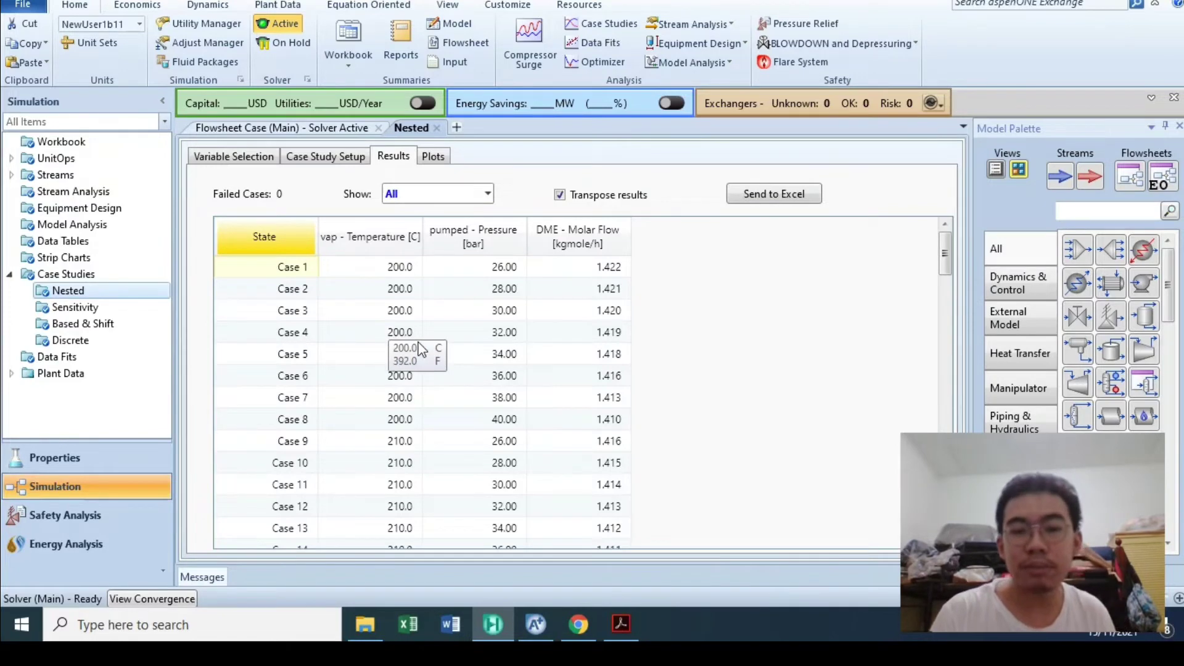
key("Right")
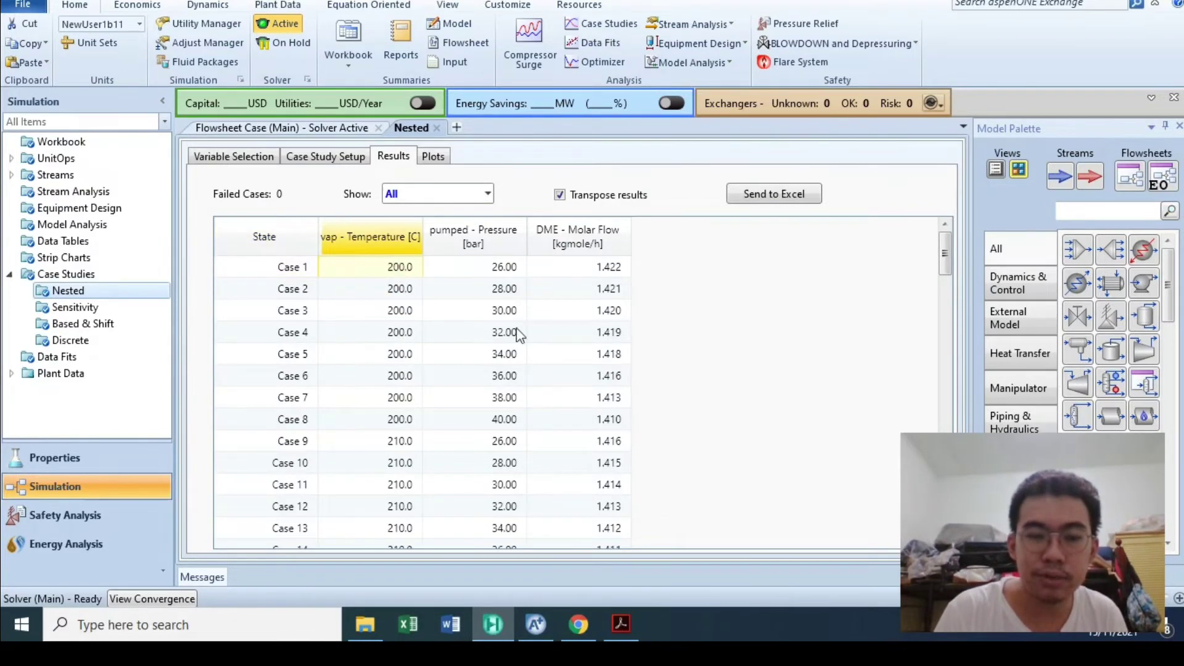
left_click_drag(498, 272, 500, 407)
left_click_drag(598, 269, 597, 380)
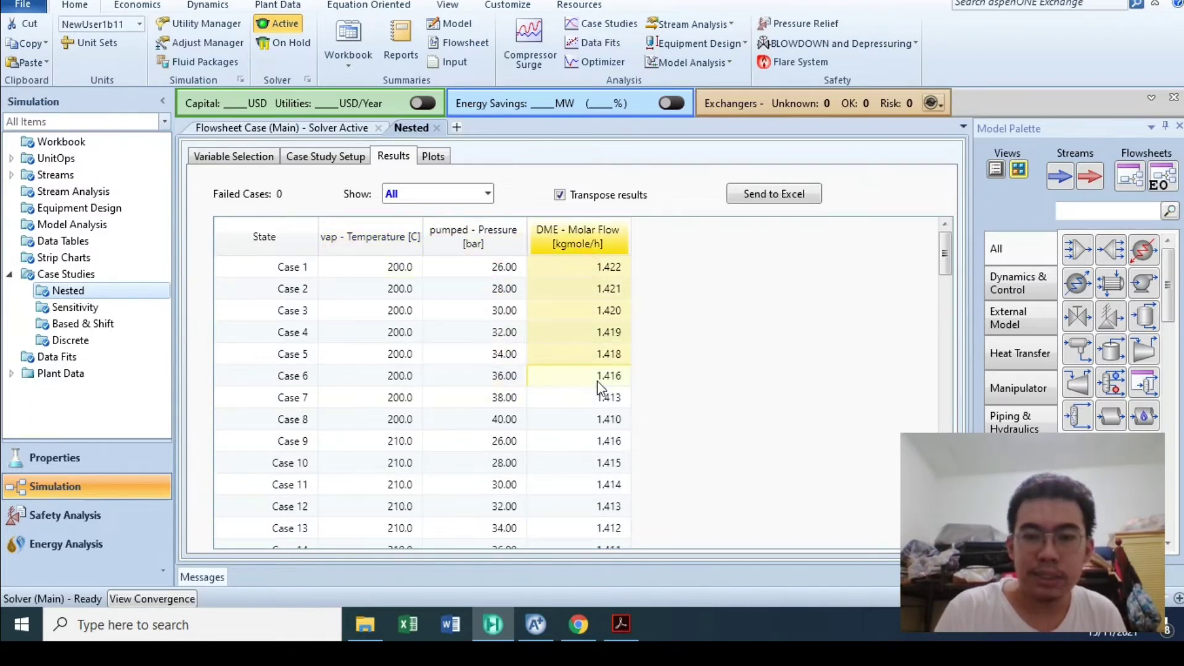
left_click(399, 377)
left_click_drag(405, 406, 404, 484)
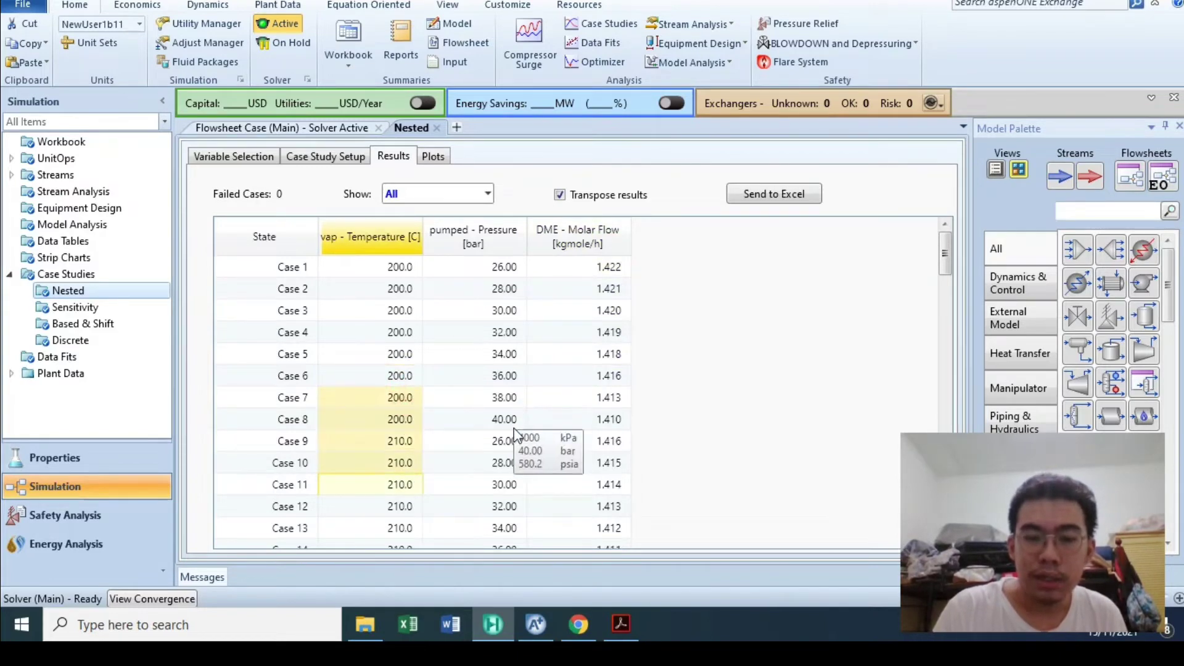
mouse_move(502, 265)
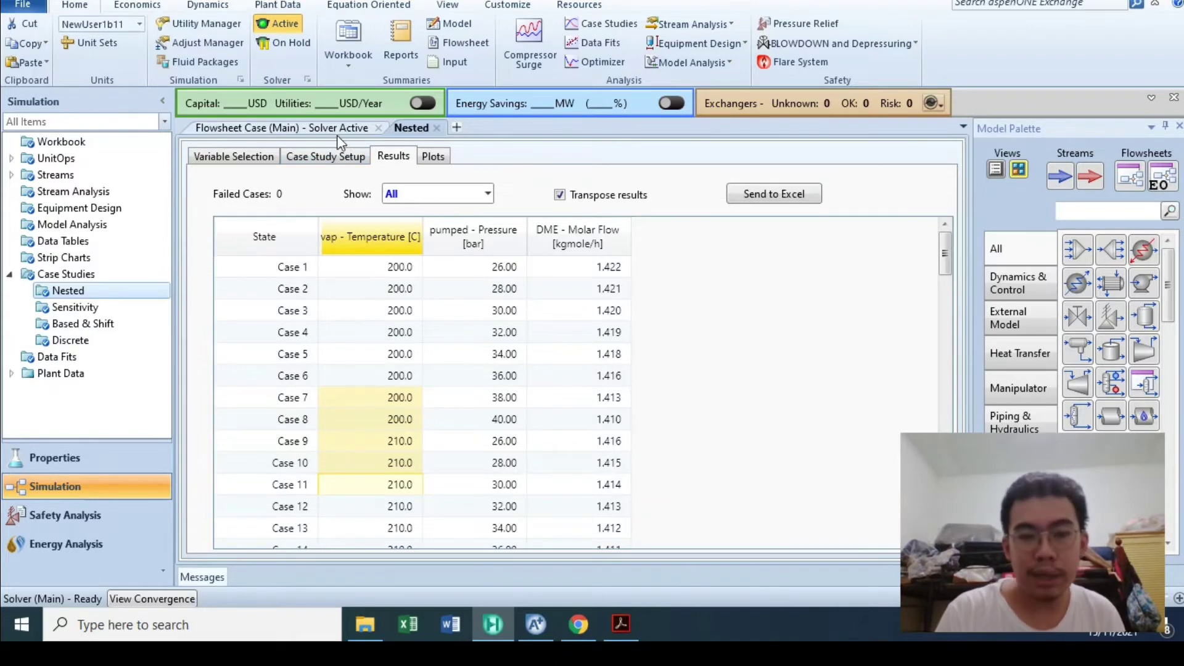
Examine the number of steps for each variable in the Nested setup and compare it with the cases in the results table
left_click(335, 158)
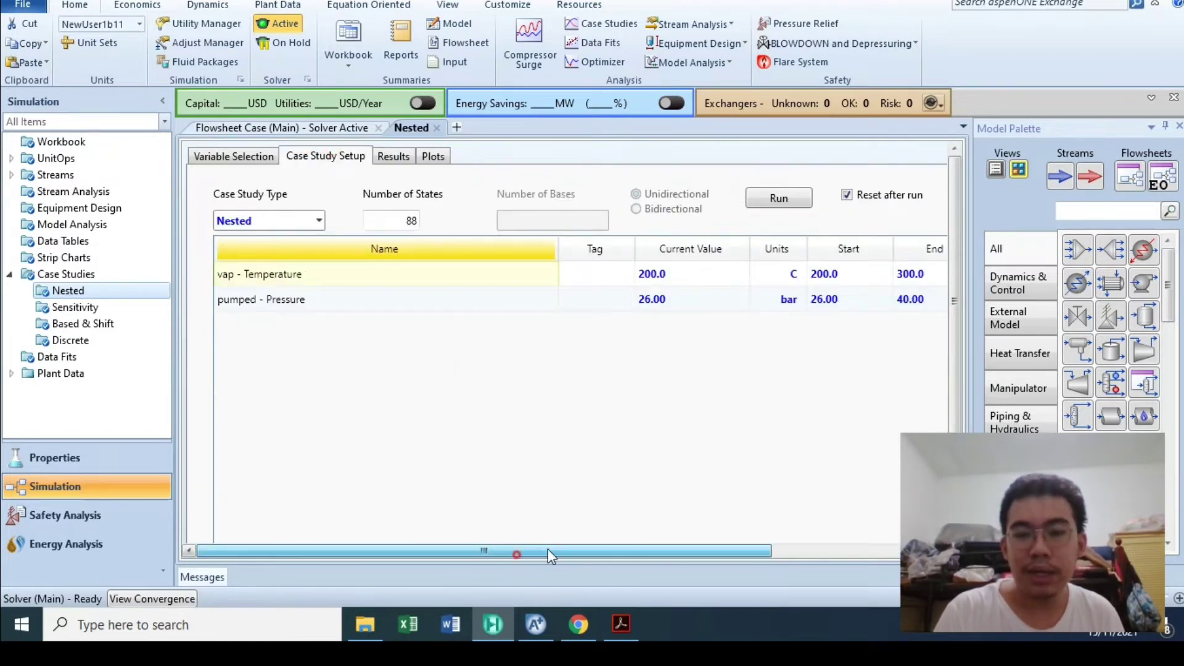
left_click_drag(529, 551, 689, 551)
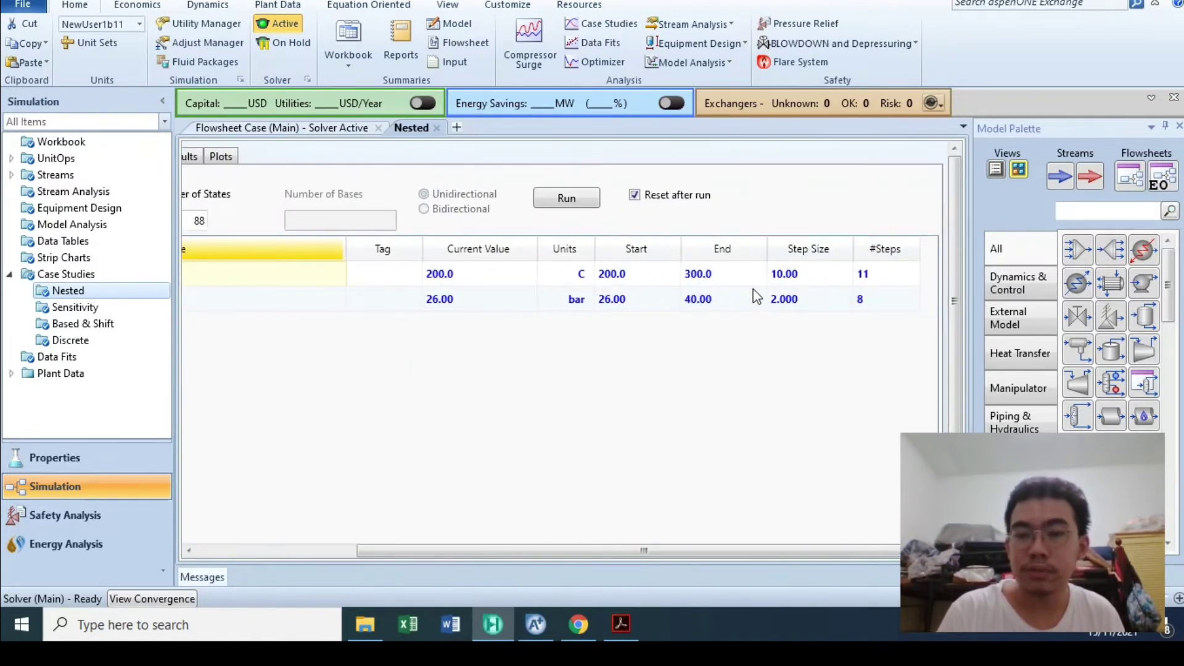
left_click(884, 274)
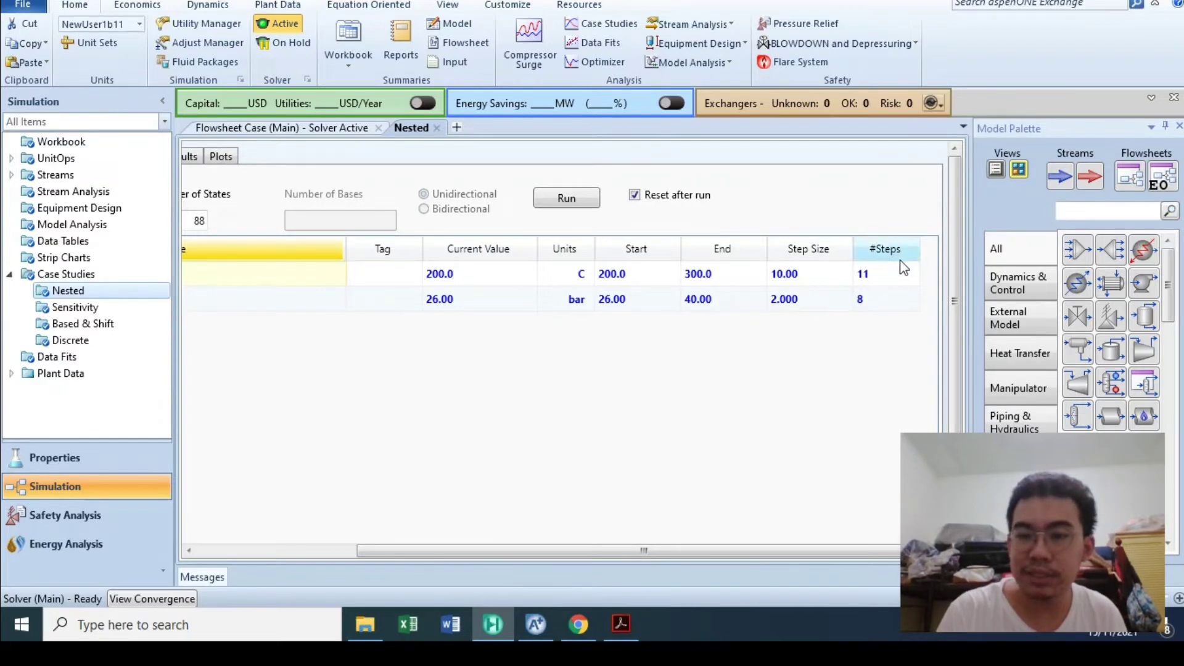
left_click(870, 300)
left_click_drag(537, 551, 857, 388)
left_click(735, 549)
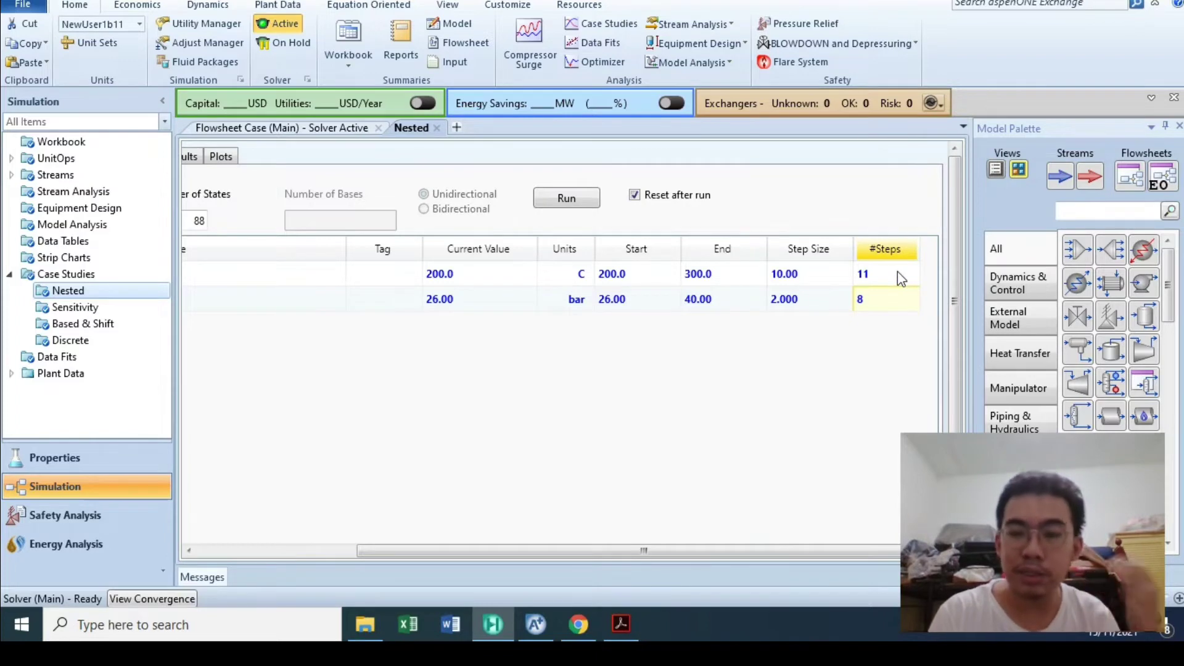
left_click_drag(450, 551, 342, 550)
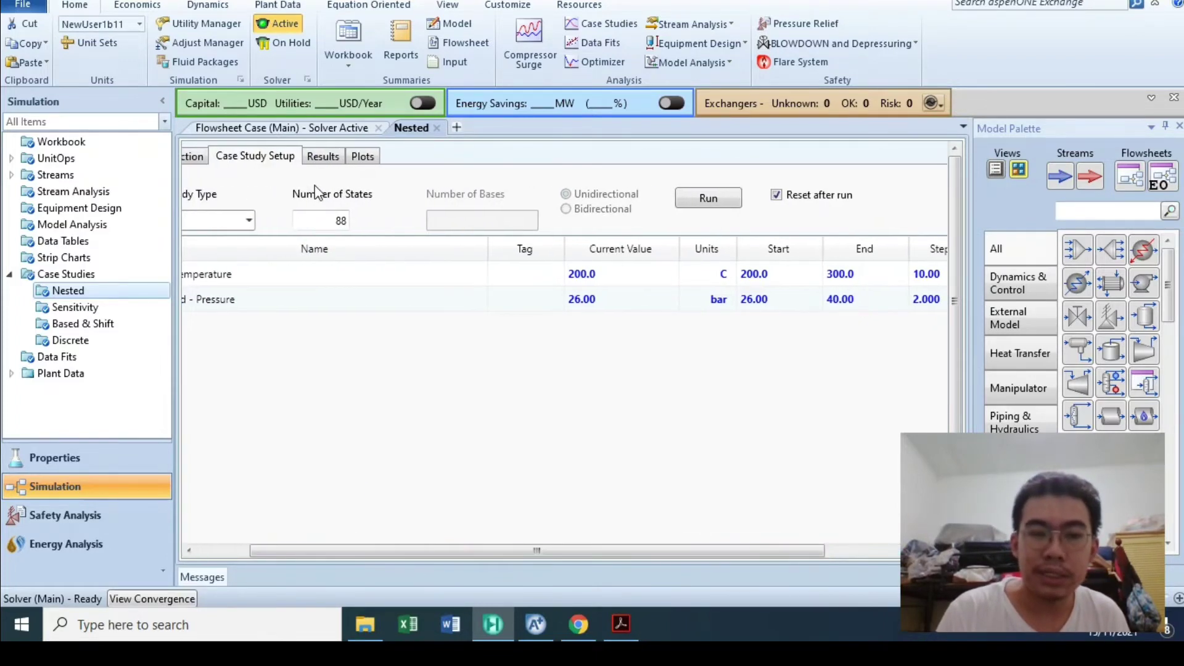
left_click(316, 156)
scroll(338, 339, "down", 2)
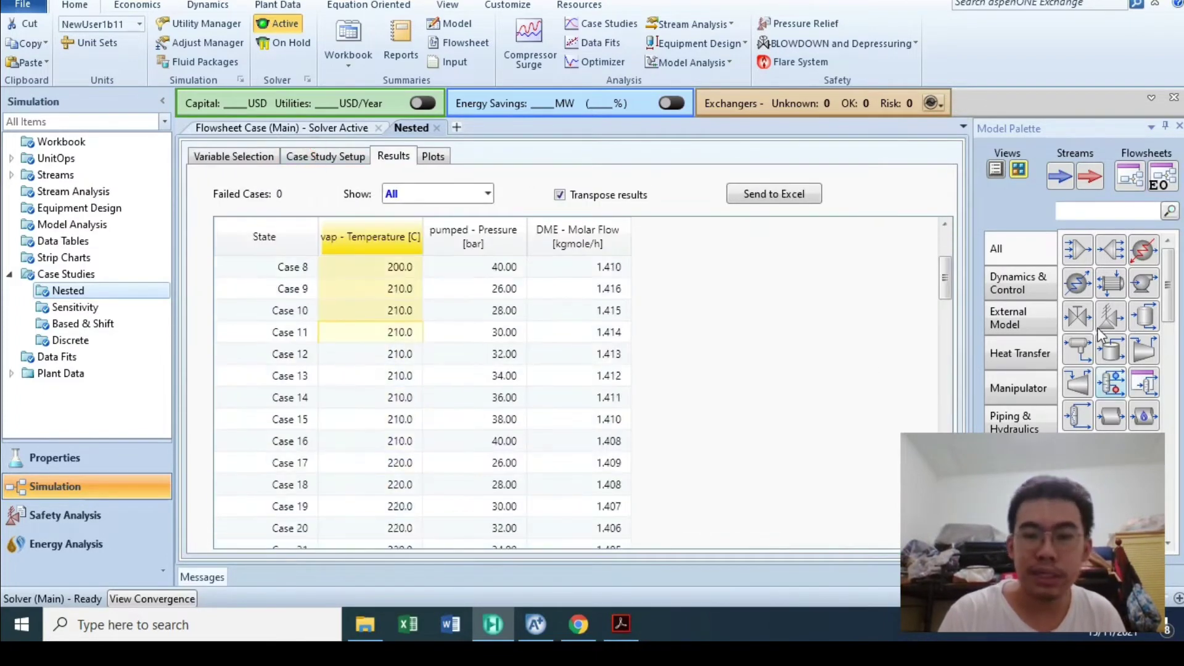
left_click_drag(943, 320, 944, 222)
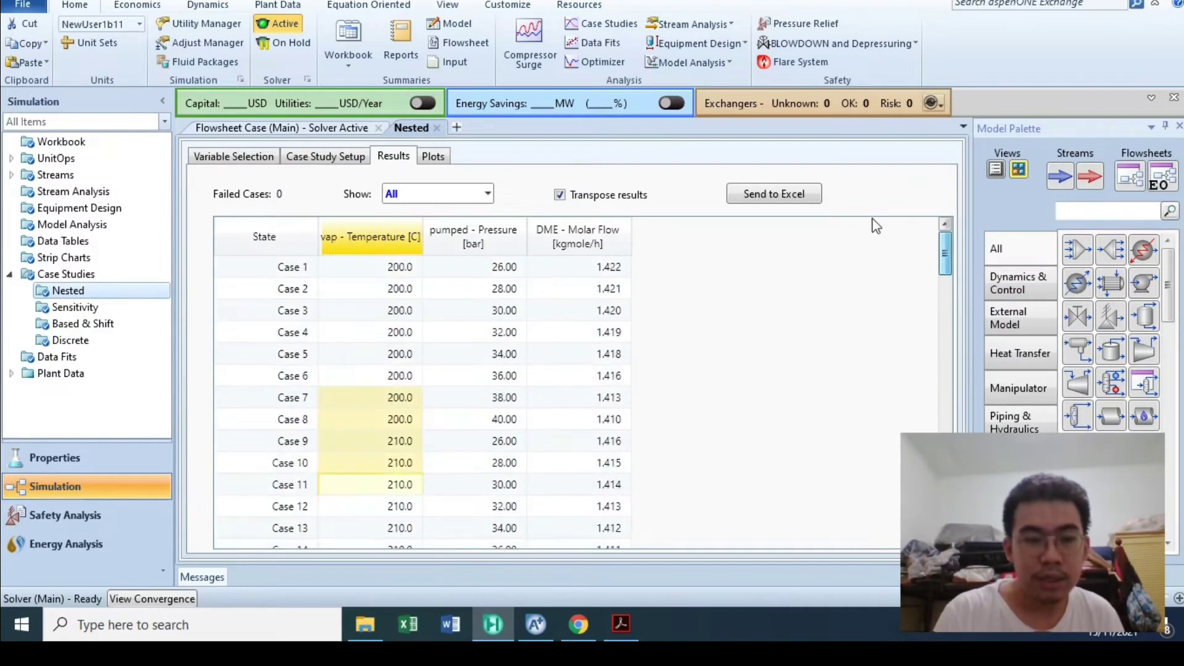
Open the setup of the Sensitivity case study and set its case study type to Sensitivity
double_click(90, 309)
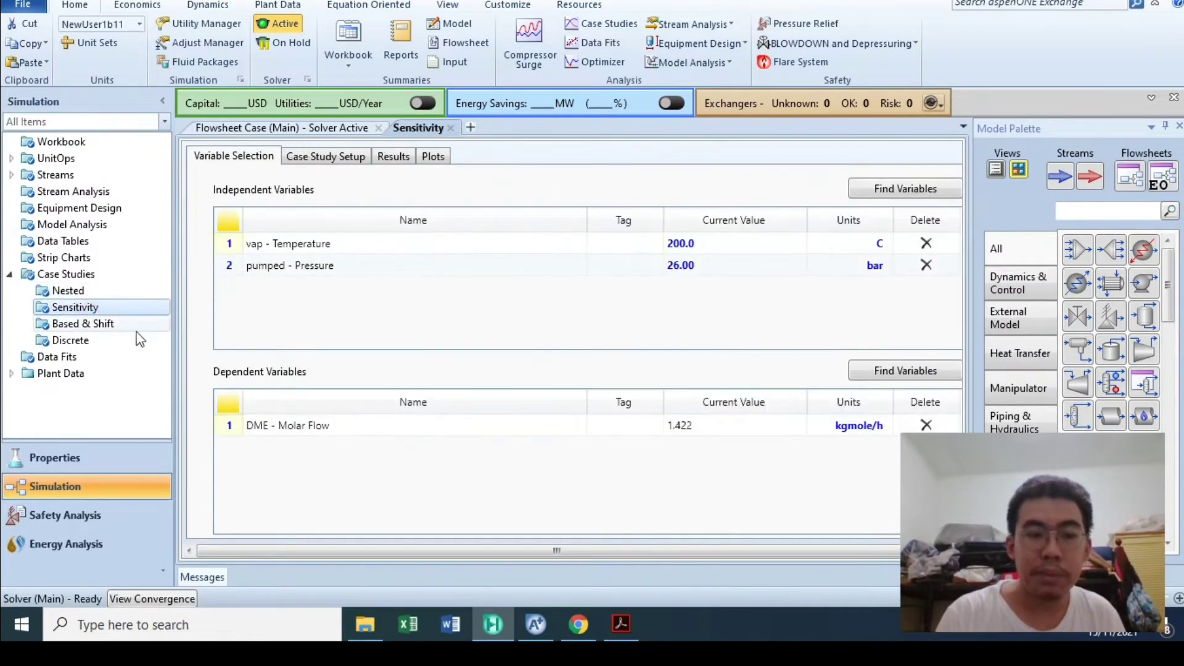
left_click(306, 158)
left_click(288, 216)
left_click(213, 243)
Vary the vap temperature from 200 to 300 °C with a step size of 10 in the Sensitivity case study
type("200")
key("Return")
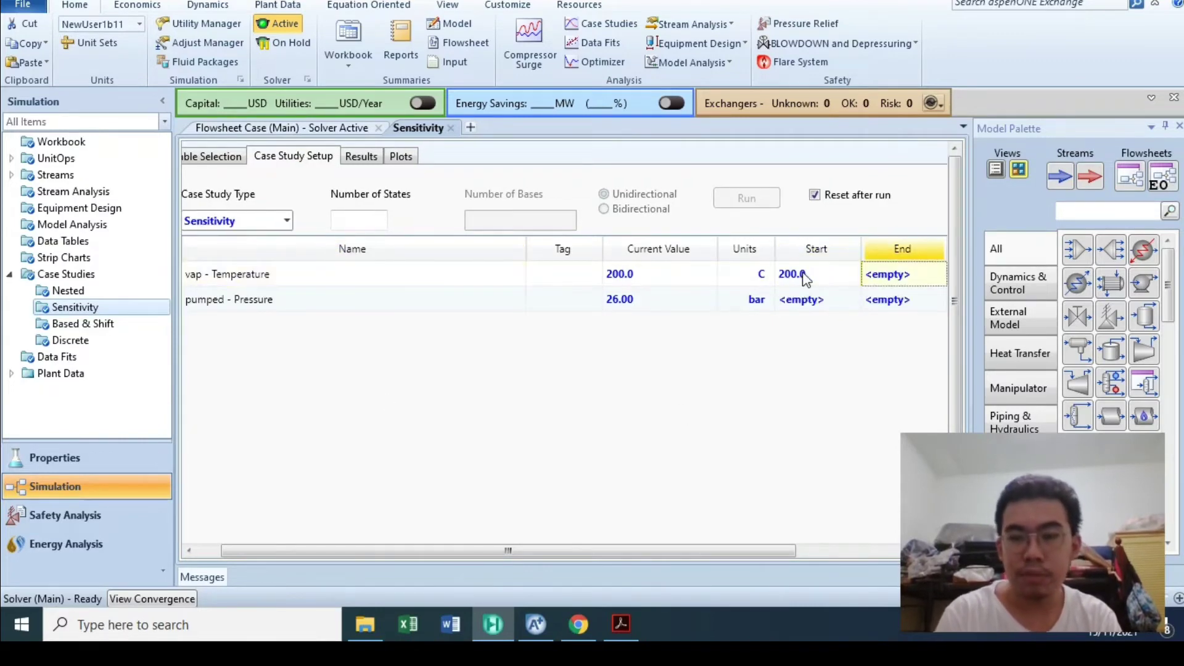
key("Return")
left_click(805, 275)
type("300")
key("Return")
type("10")
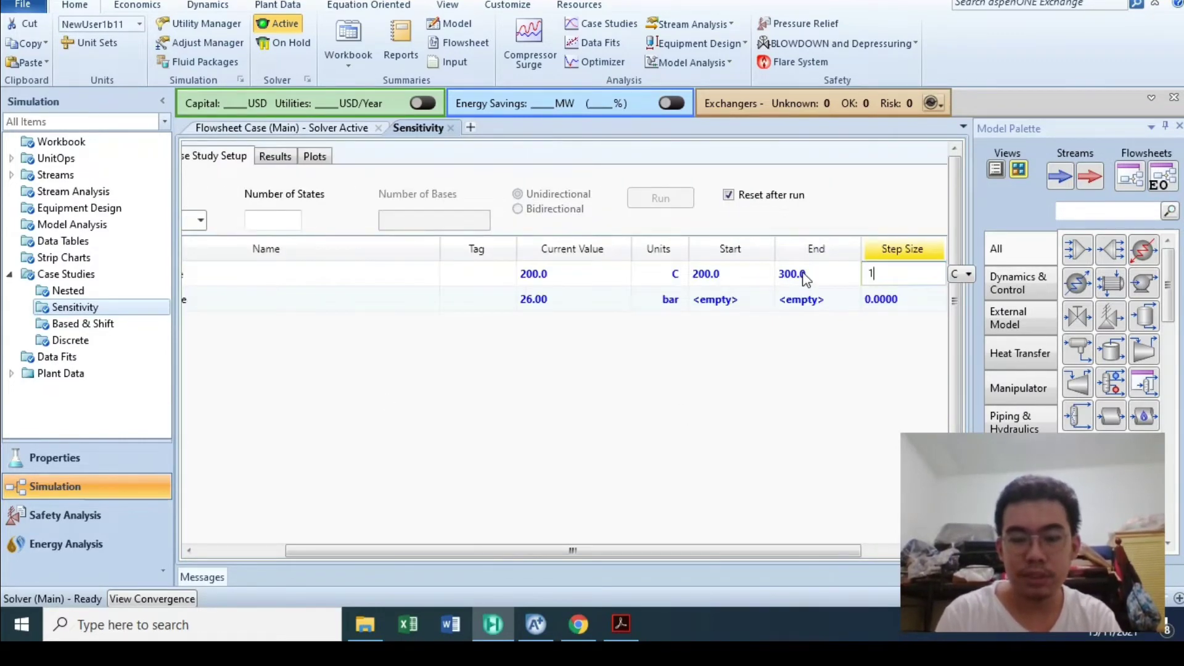
key("Return")
Vary the pumped pressure from 26 to 40 bar with a step size of 2 in the Sensitivity case study
key("Return")
key("Left")
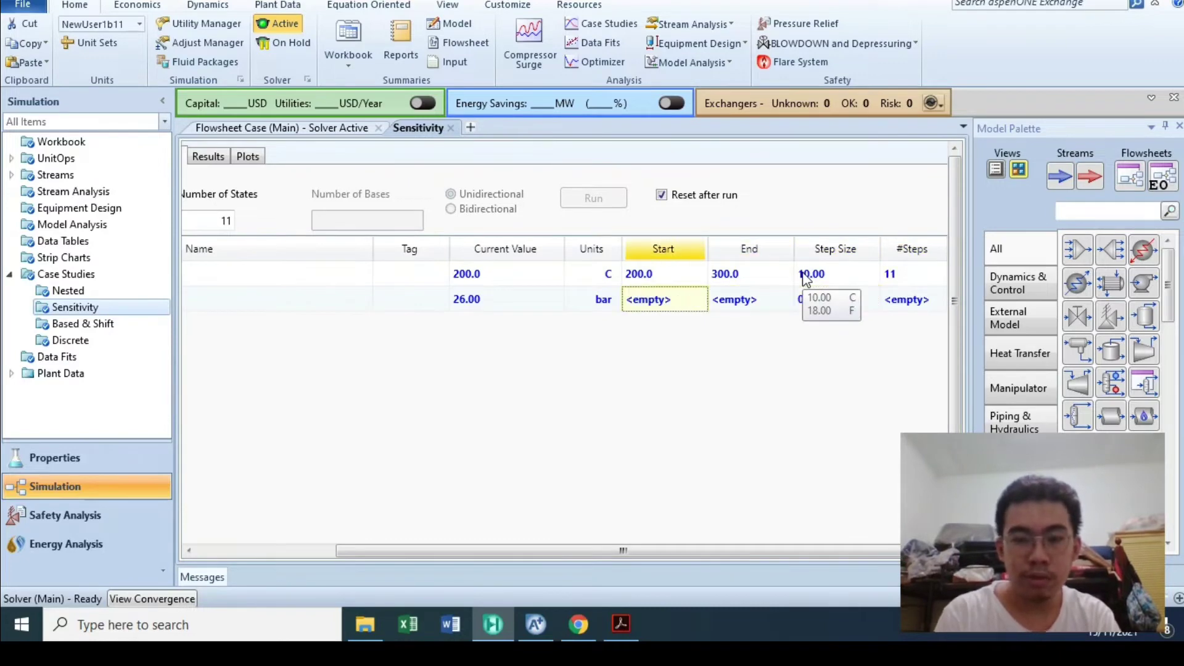
type("26")
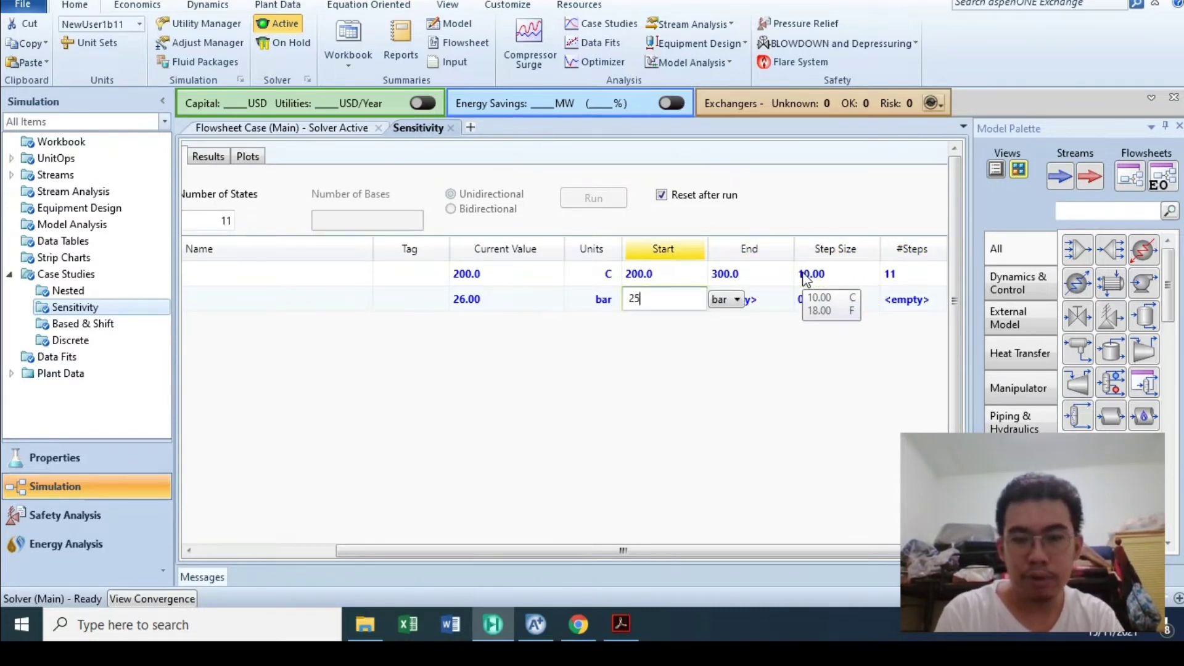
key("Return")
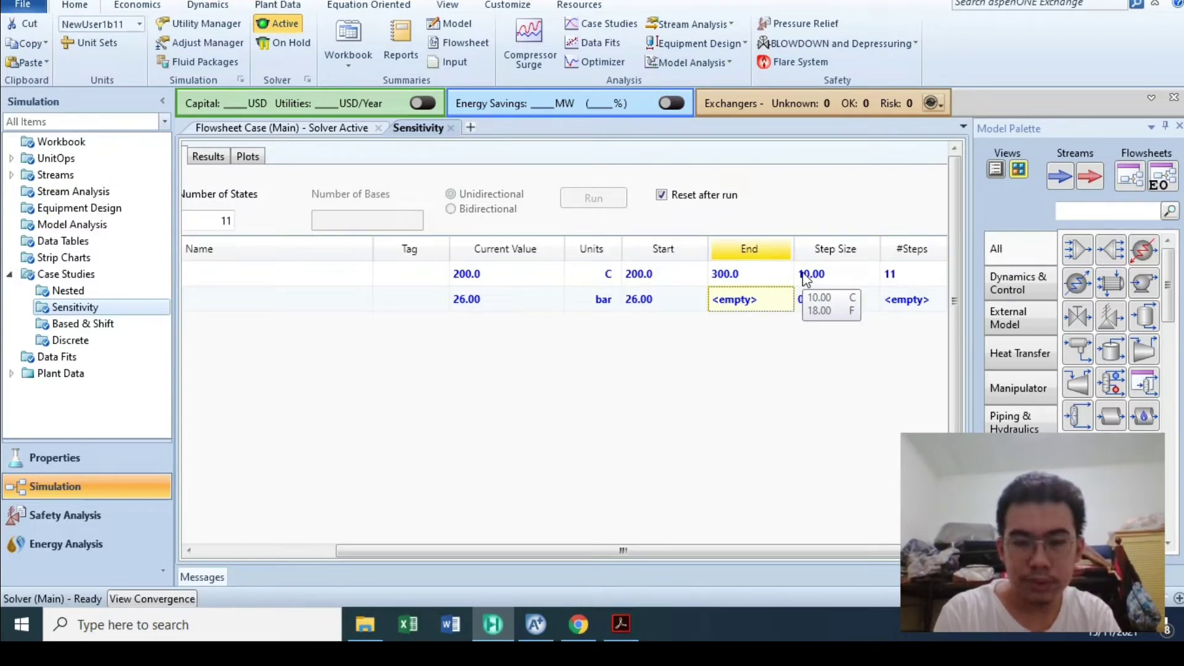
type("40")
key("Return")
type("2")
key("Return")
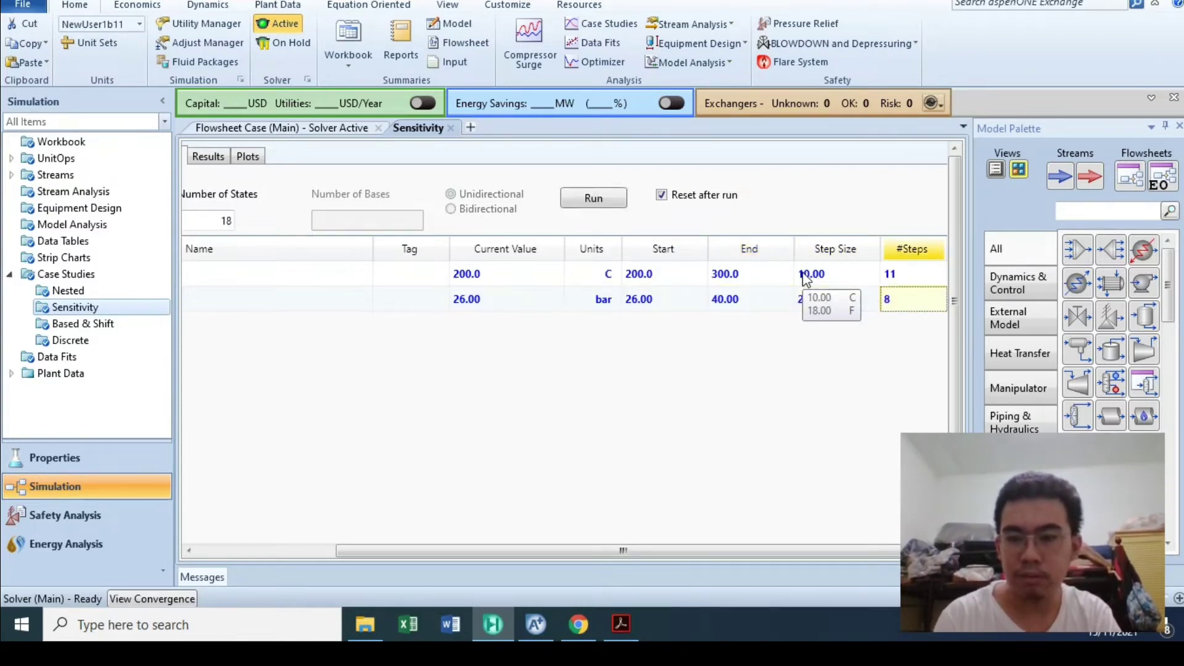
Run the Sensitivity case study and review the DME molar flow across all cases in its results table
left_click_drag(475, 550, 340, 549)
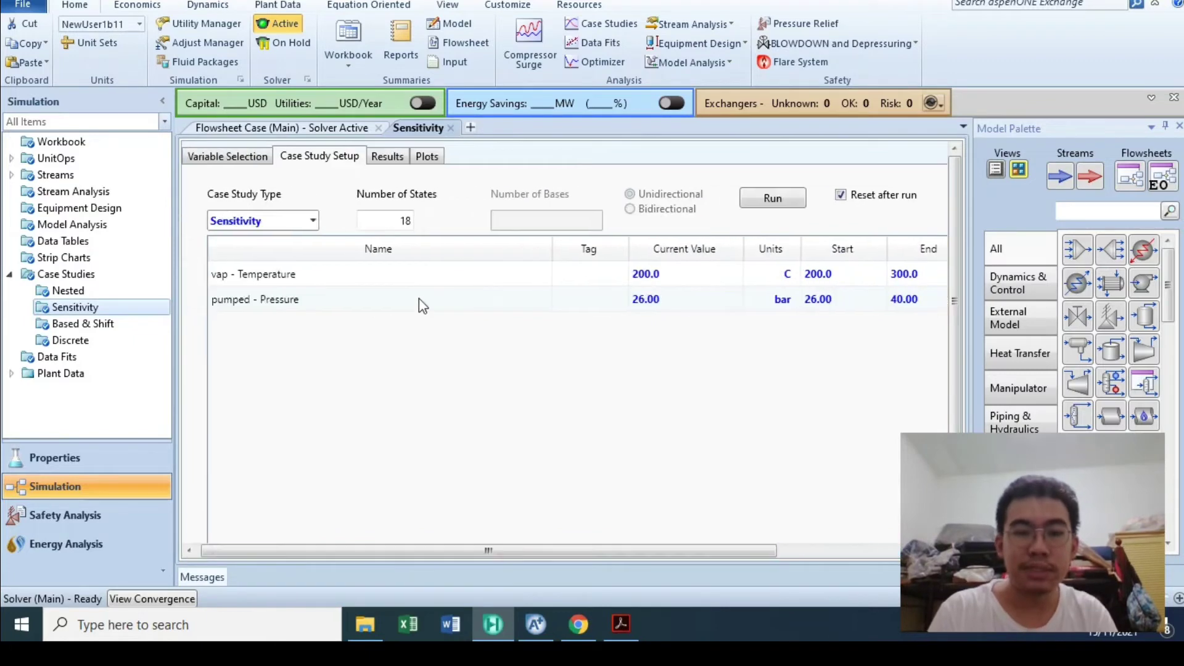
left_click(774, 199)
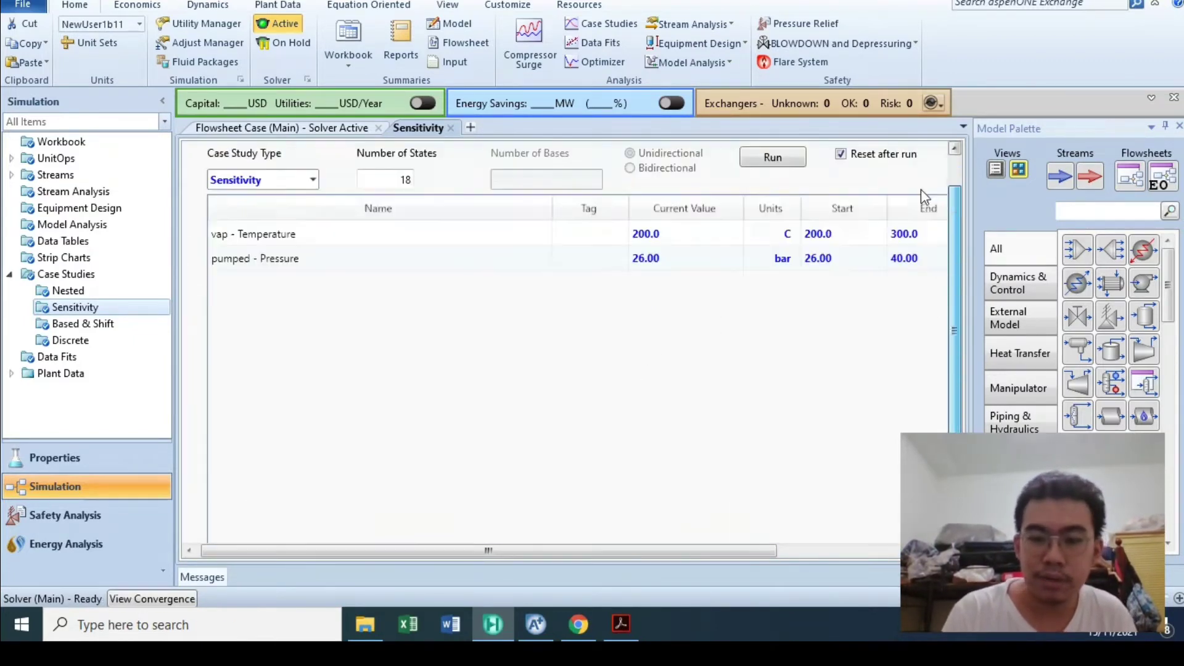
left_click(395, 156)
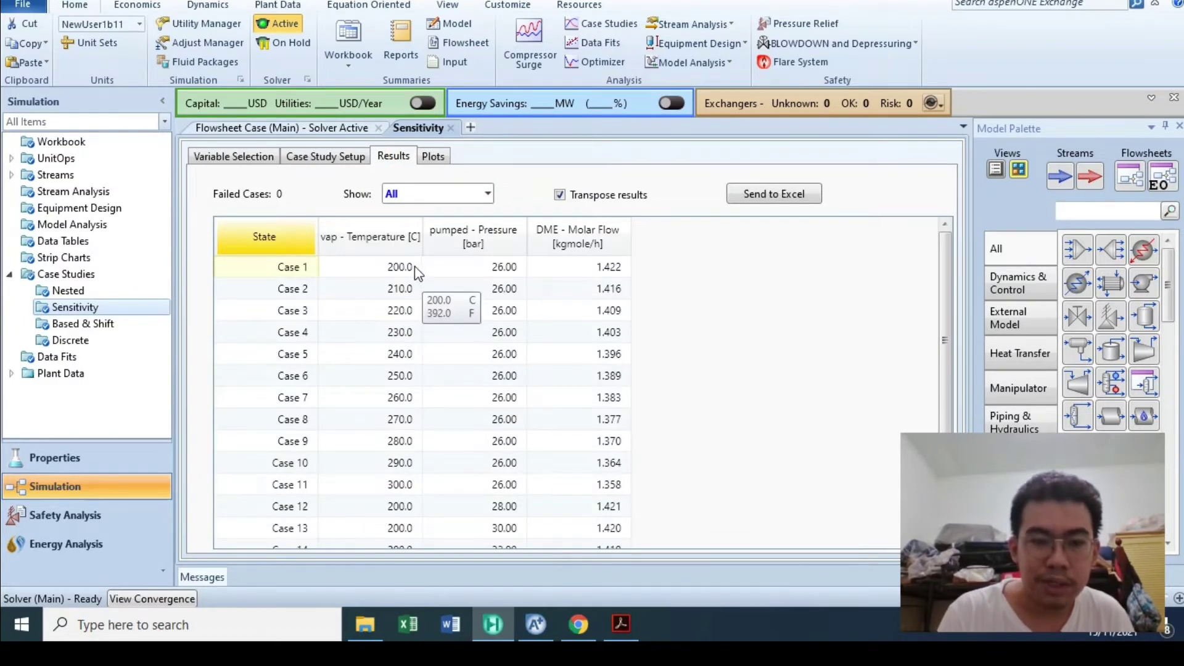
scroll(417, 273, "down", 2)
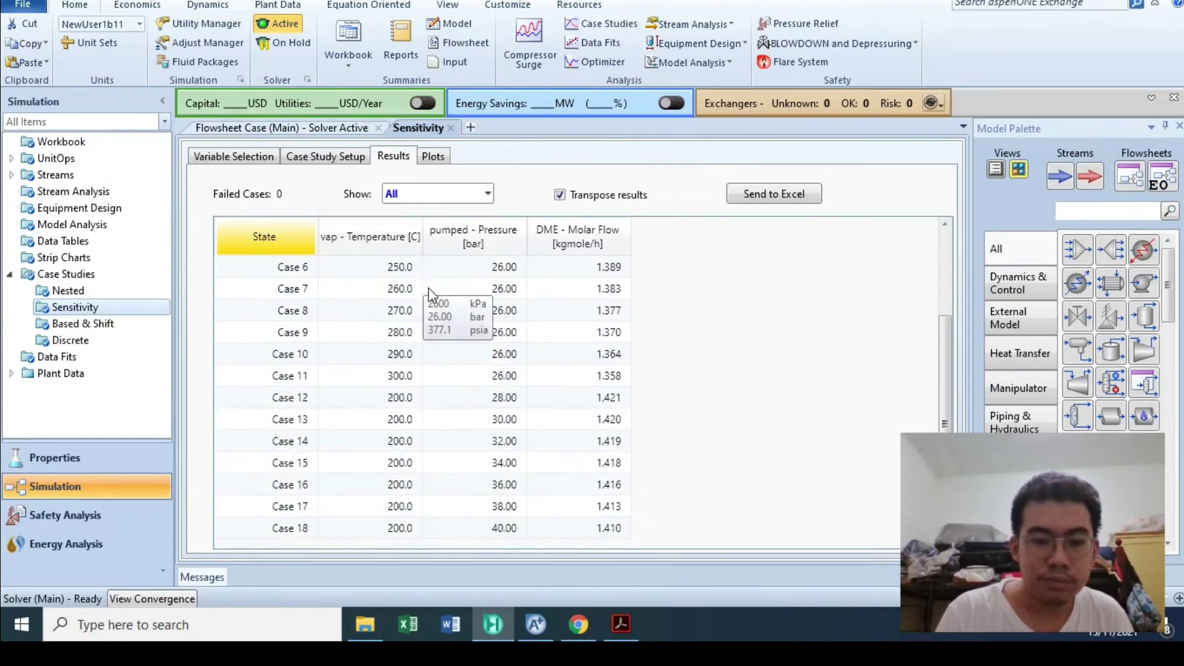
scroll(438, 321, "up", 2)
scroll(438, 318, "up", 1)
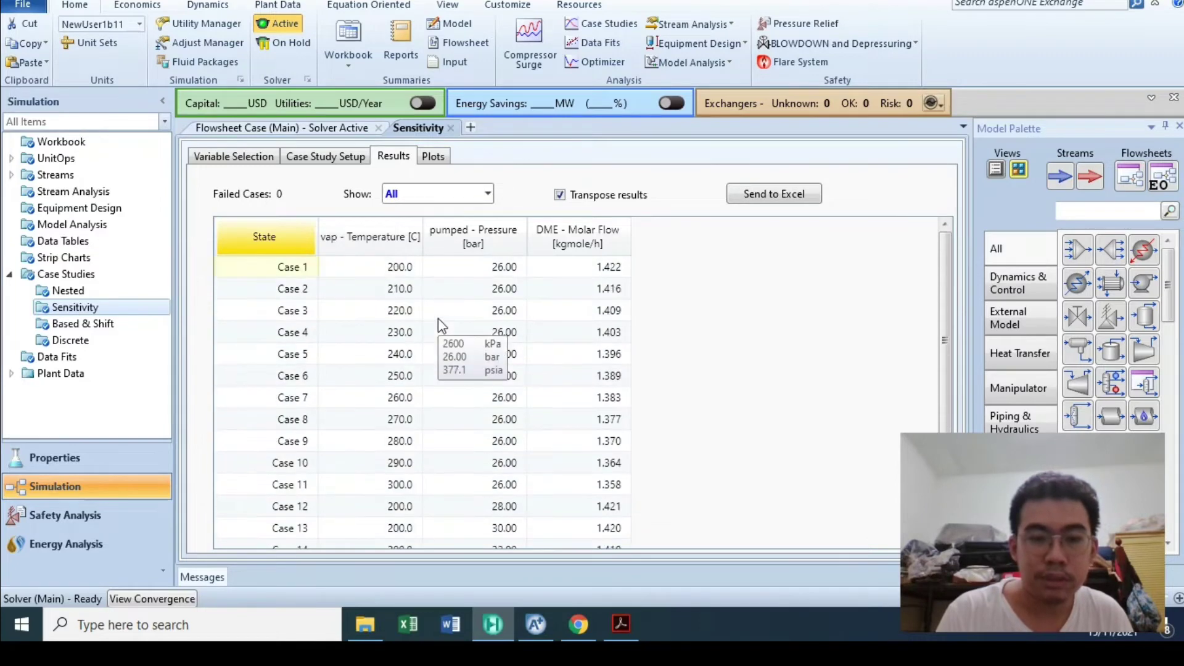
Examine how vap temperature and pumped pressure vary one at a time across the Sensitivity case study's results table
left_click(396, 267)
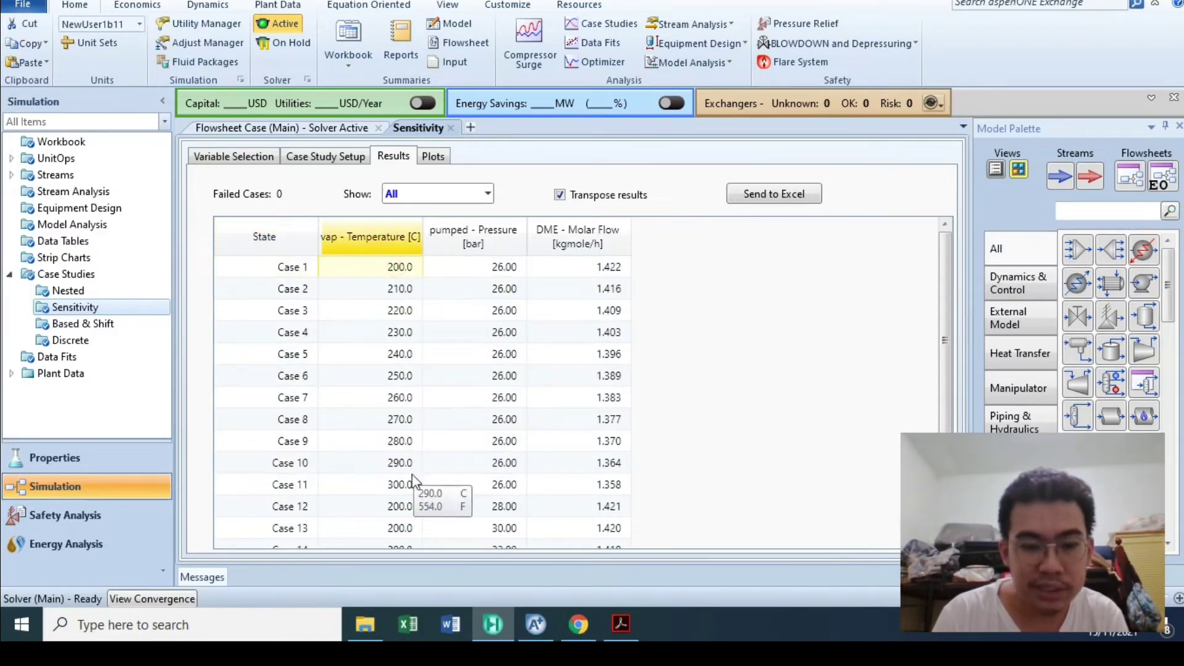
left_click(406, 490, "shift")
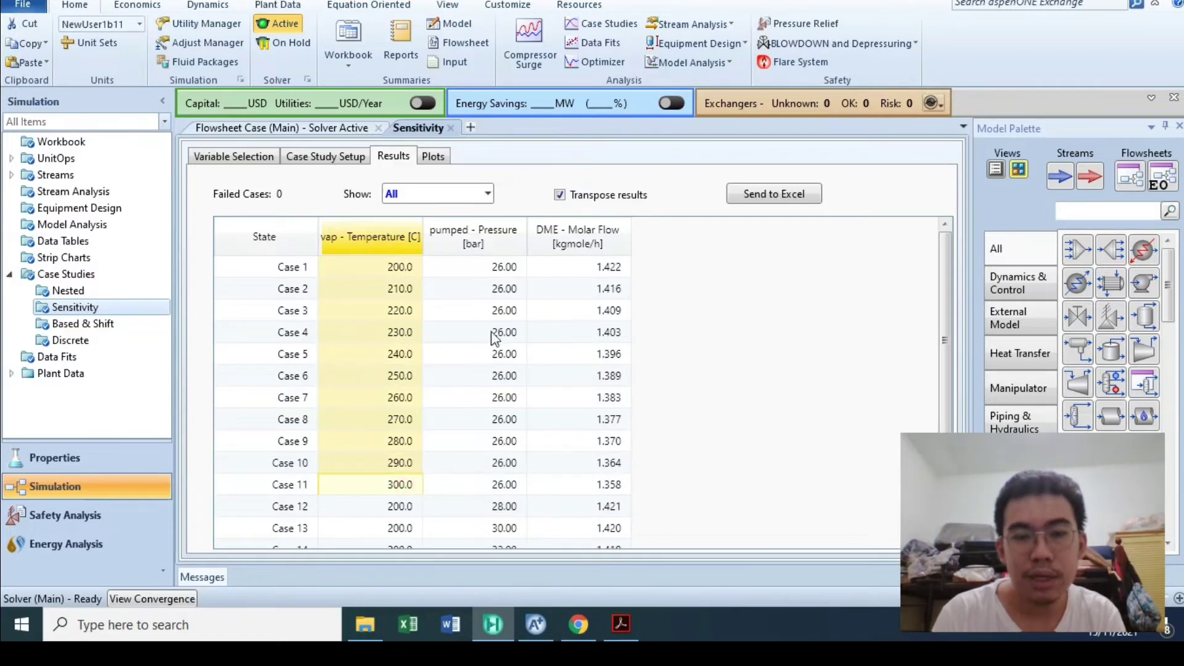
left_click_drag(501, 272, 497, 488)
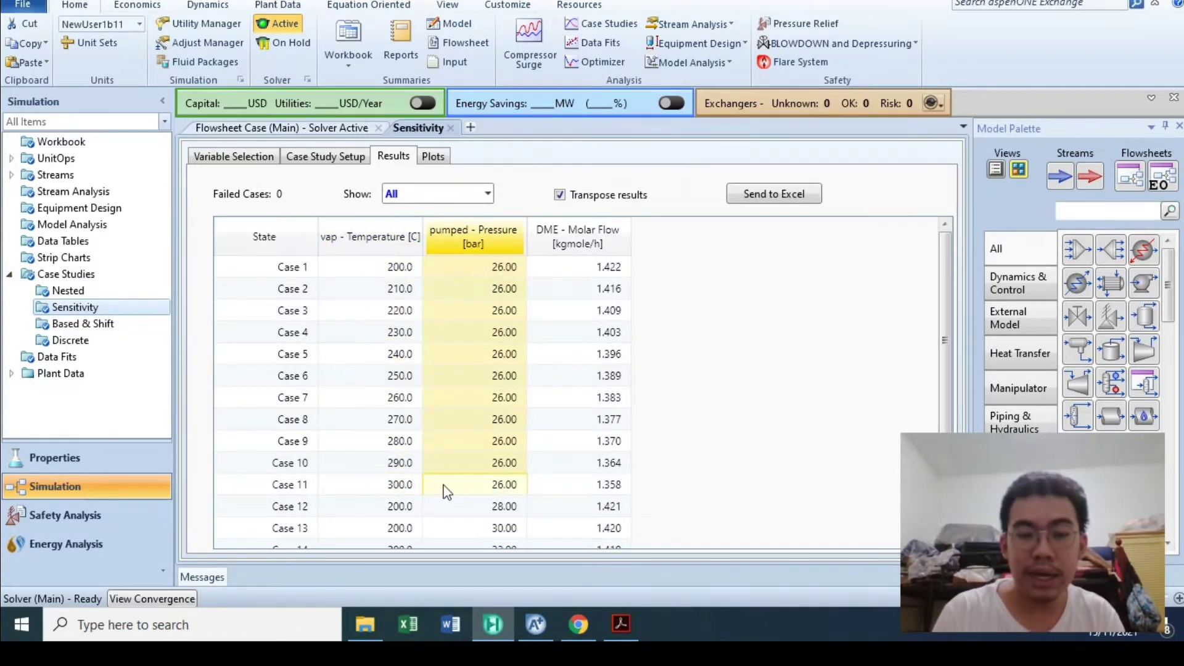
scroll(438, 478, "down", 2)
scroll(412, 441, "down", 1)
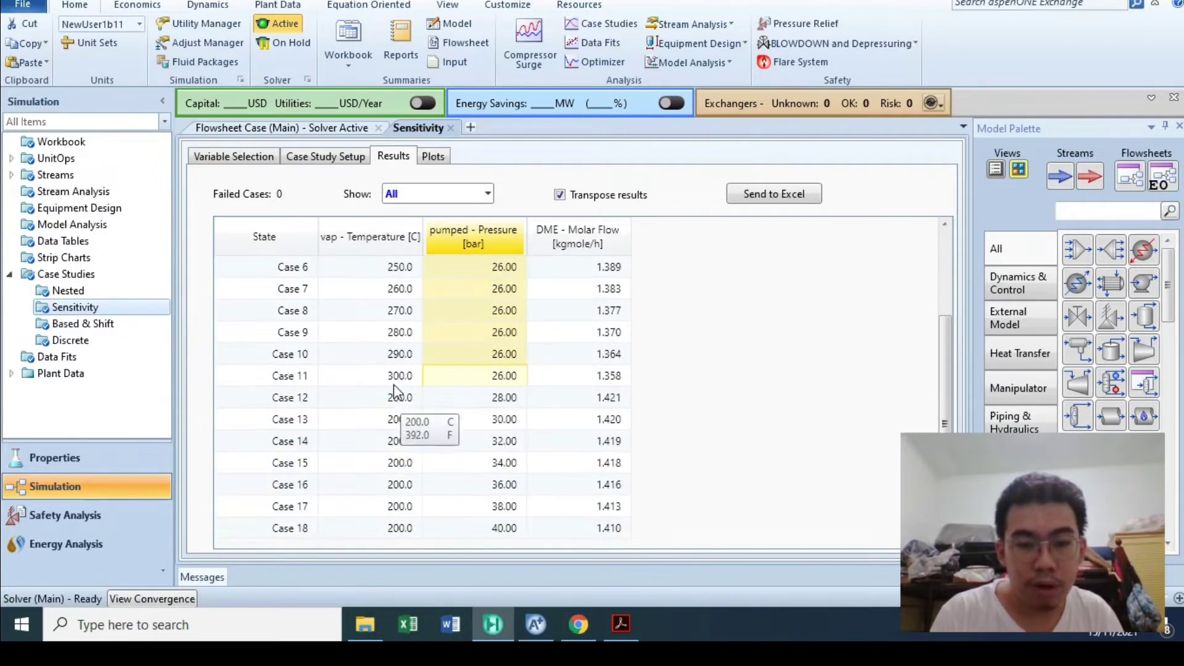
left_click_drag(399, 398, 383, 563)
left_click_drag(487, 376, 499, 558)
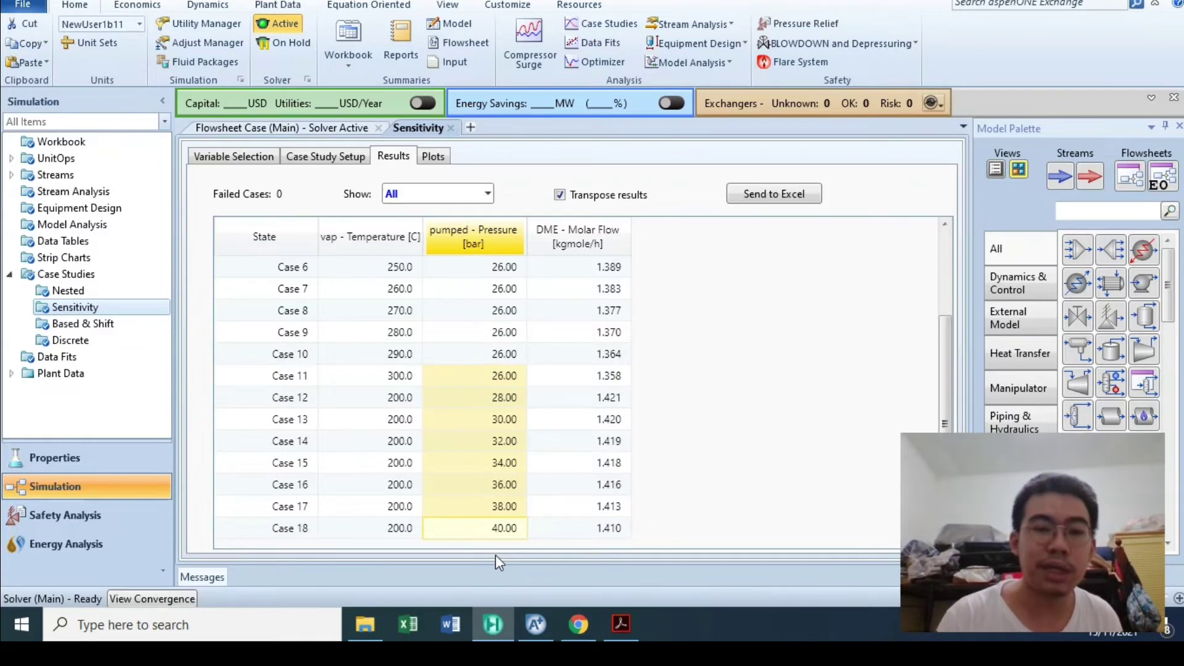
scroll(444, 425, "up", 2)
scroll(445, 424, "up", 1)
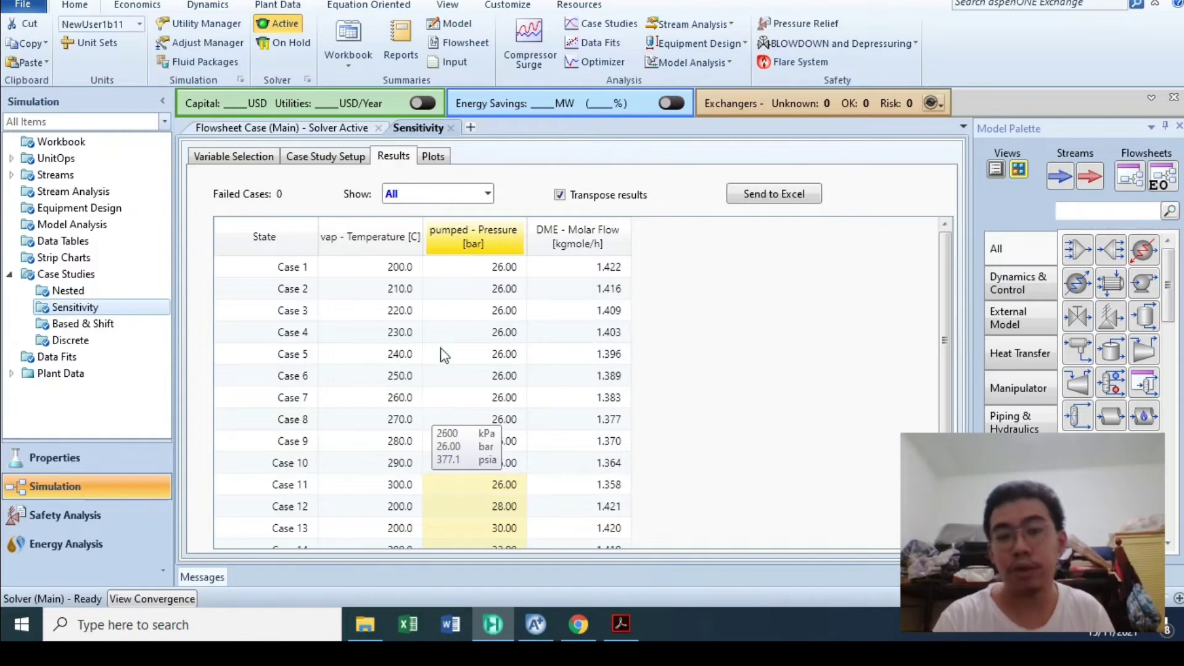
Check the number of steps defined for vap temperature and pumped pressure in the Sensitivity case study setup
left_click(326, 163)
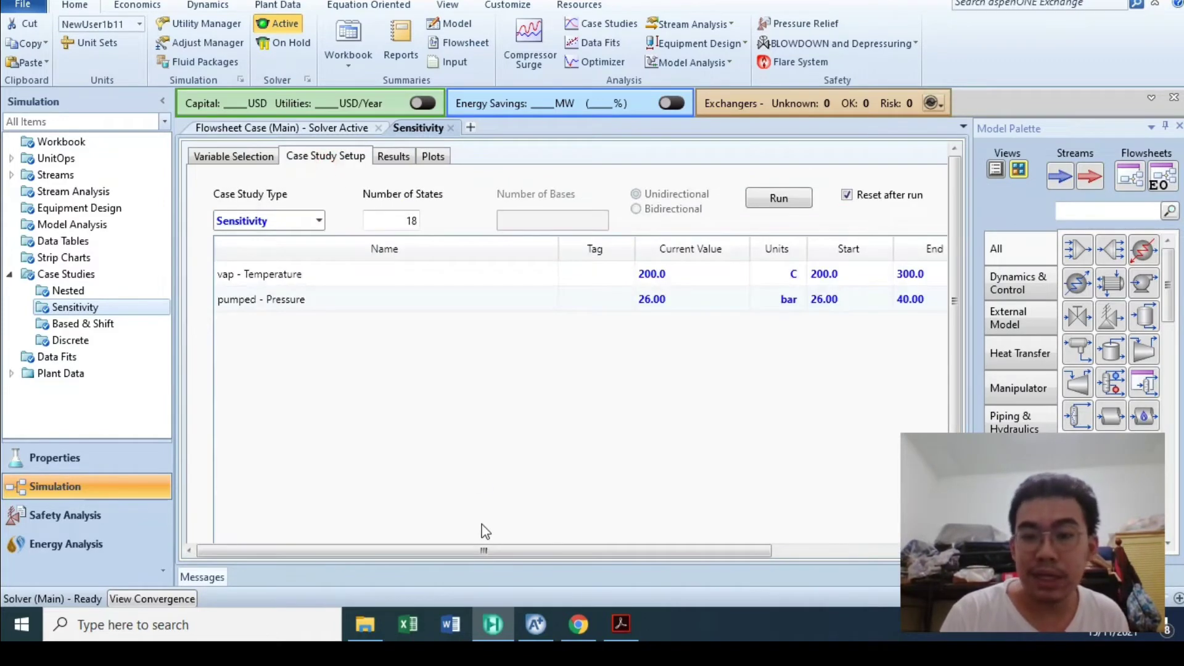
left_click_drag(442, 554, 808, 439)
left_click(876, 277)
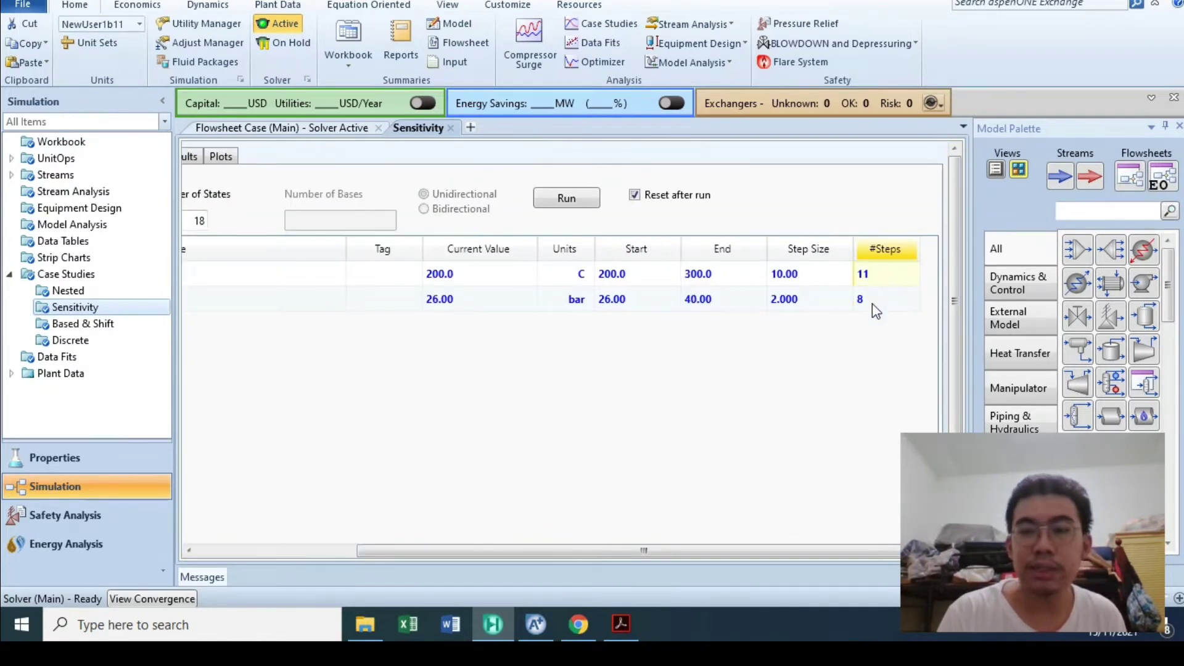
left_click(860, 296)
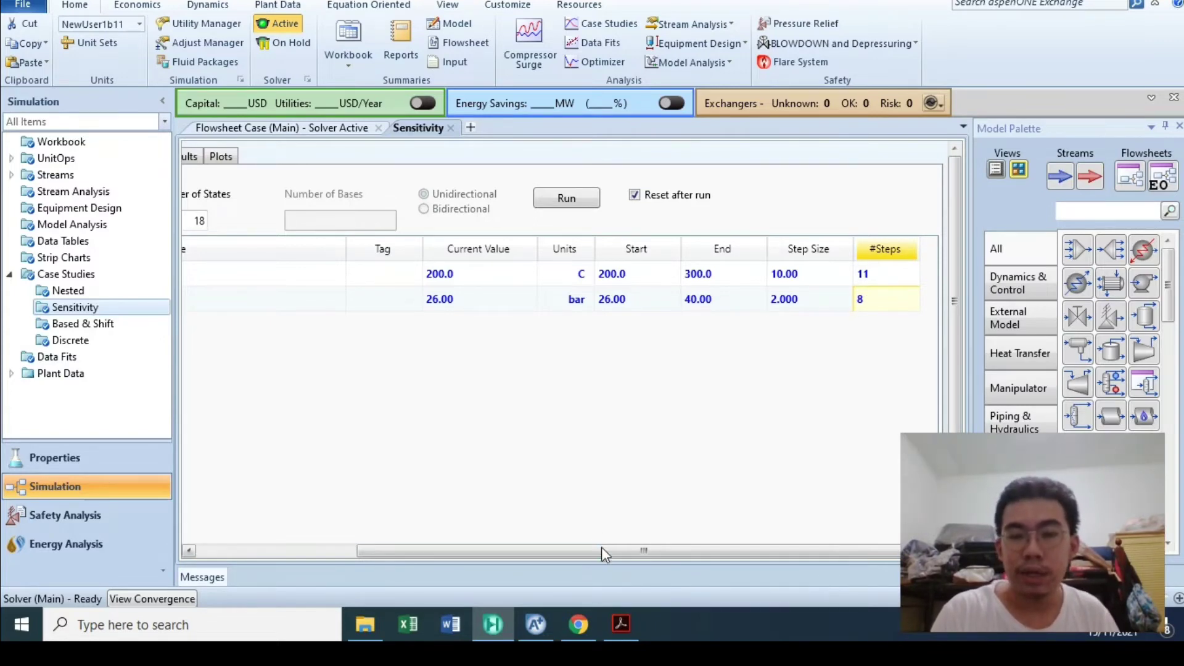
Try a start value of 24 bar for the pumped pressure in the Sensitivity case study
left_click(635, 302)
type("26")
key("BackSpace")
type("4")
key("Return")
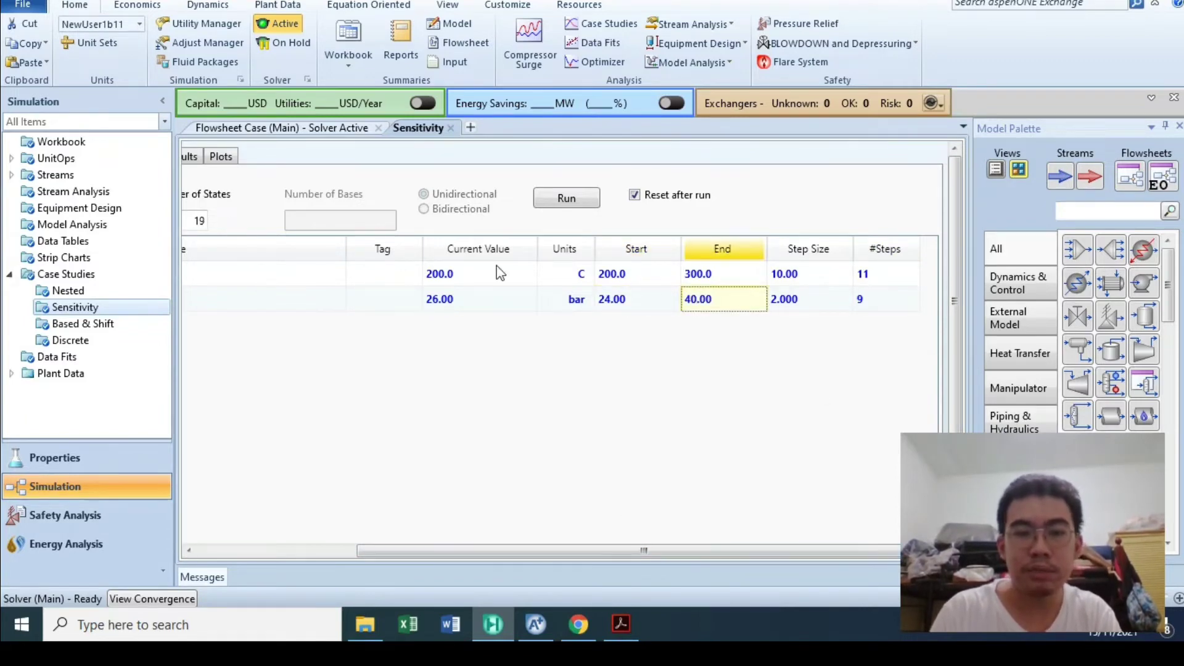
Set the pumped pressure's start value to 25 bar in the Sensitivity case study
left_click(643, 305)
type("25")
key("Return")
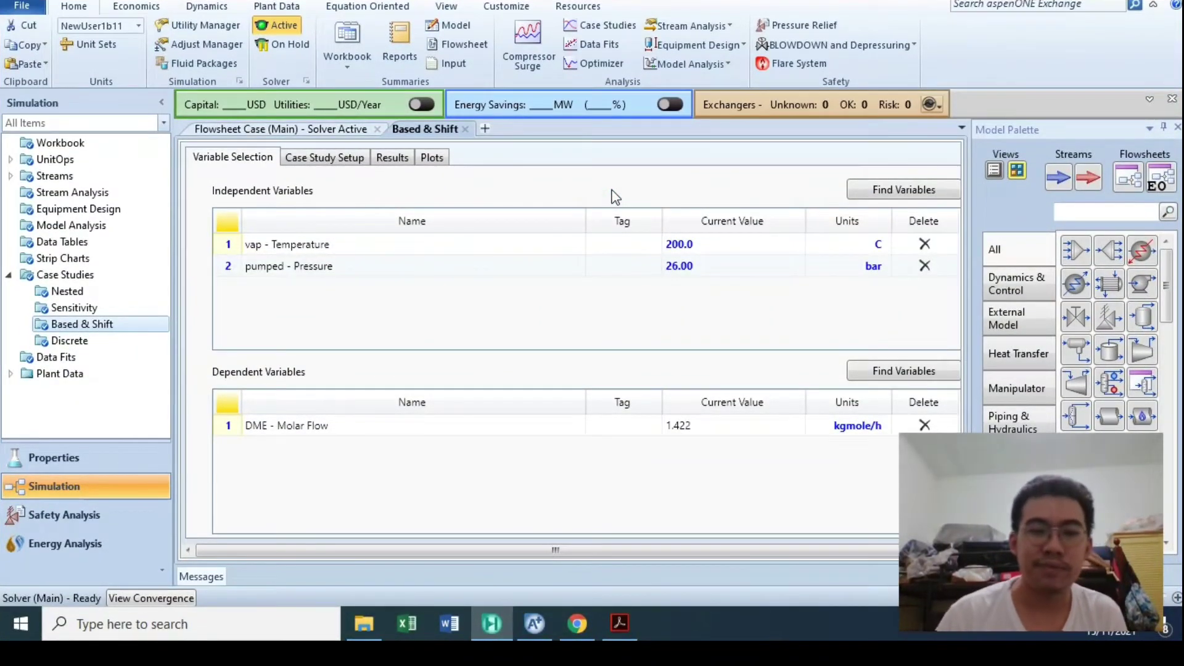
Open the setup of the Based & Shift case study and set its number of bases to 1
left_click(333, 157)
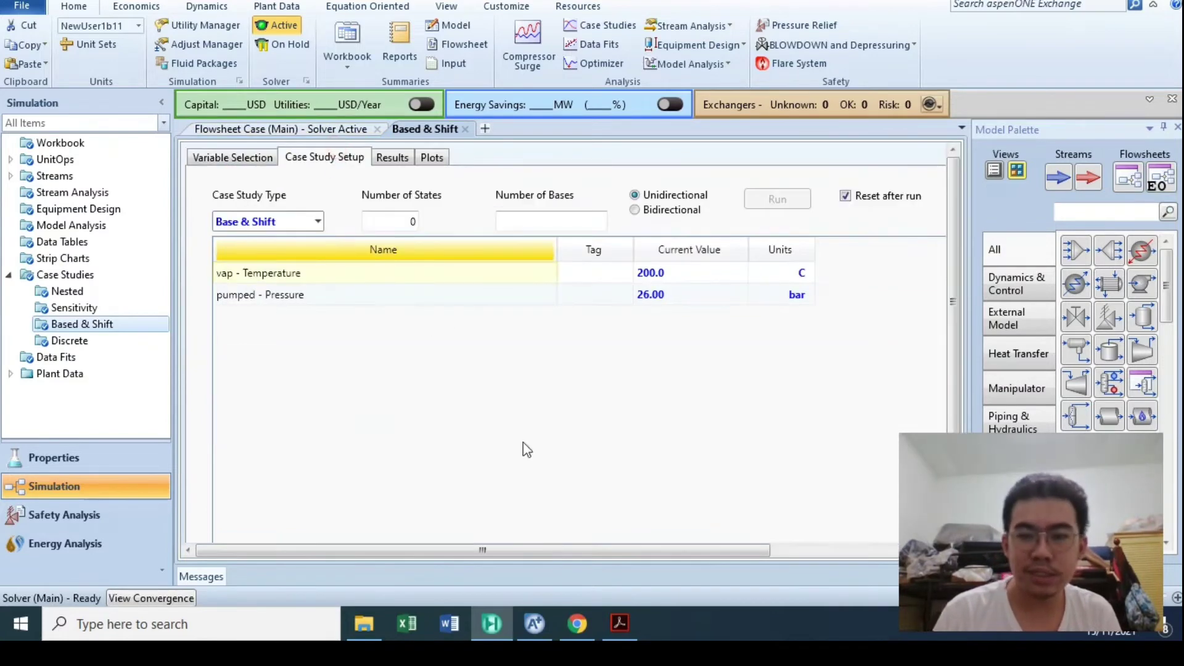
left_click_drag(483, 549, 633, 549)
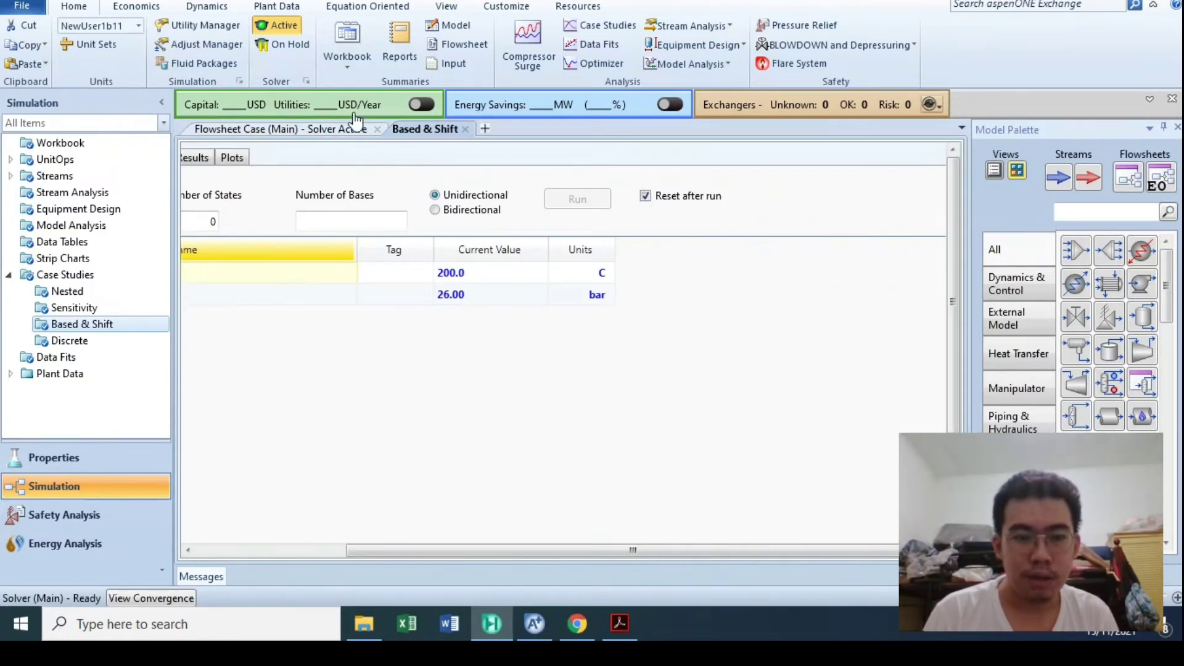
left_click_drag(471, 549, 396, 549)
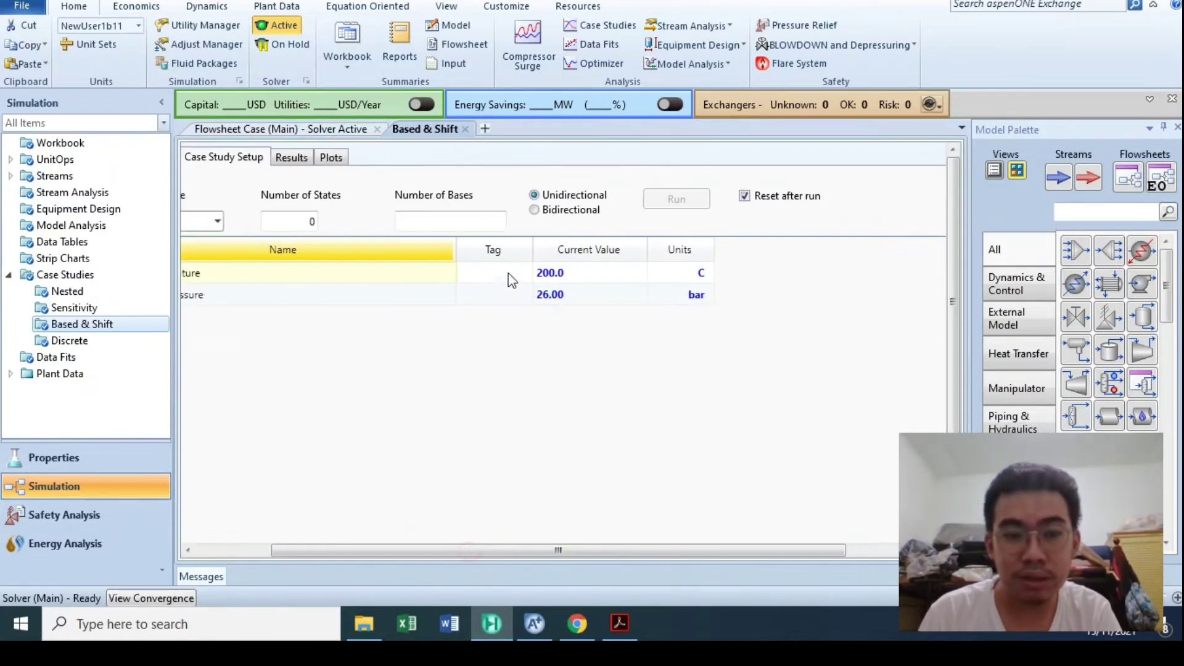
left_click(441, 220)
type("1")
key("Return")
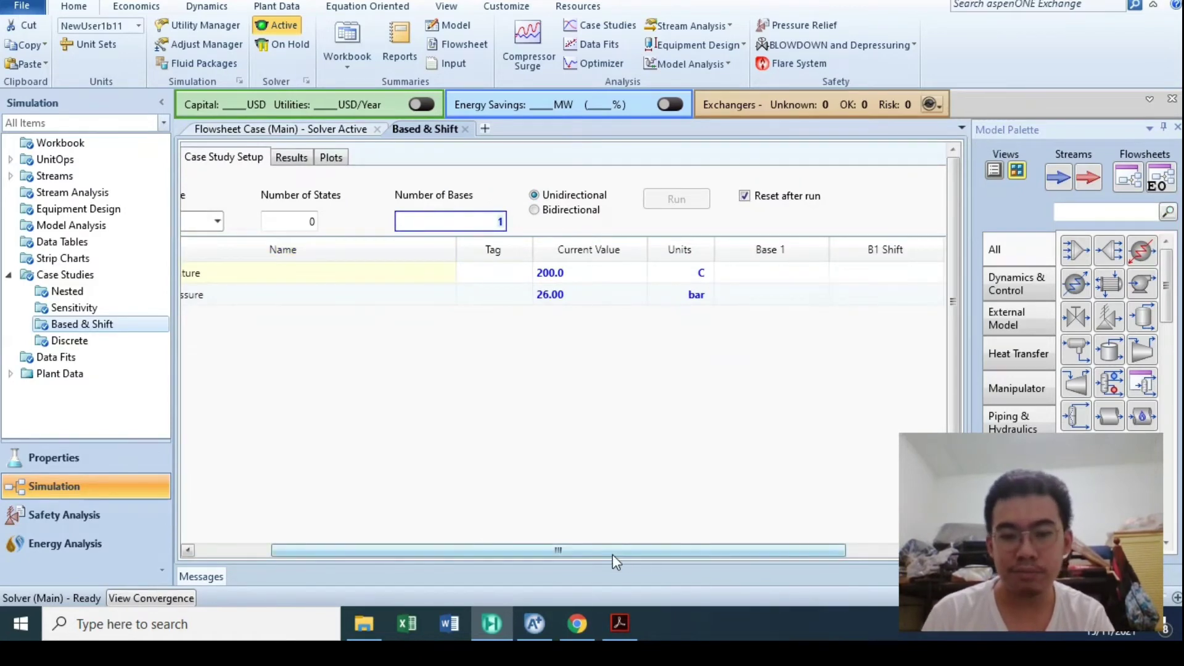
Set the Base 1 values to 200 °C for vap temperature and 26 bar for pumped pressure
left_click_drag(613, 555, 686, 545)
left_click(688, 277)
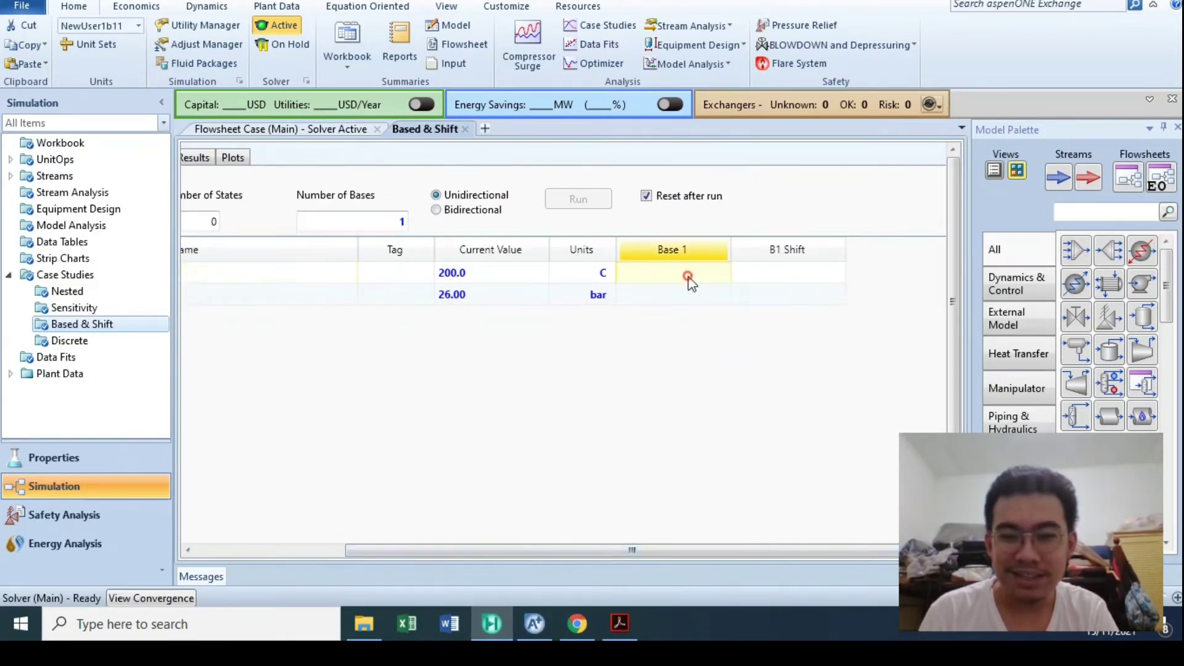
type("200")
key("Tab")
type("2")
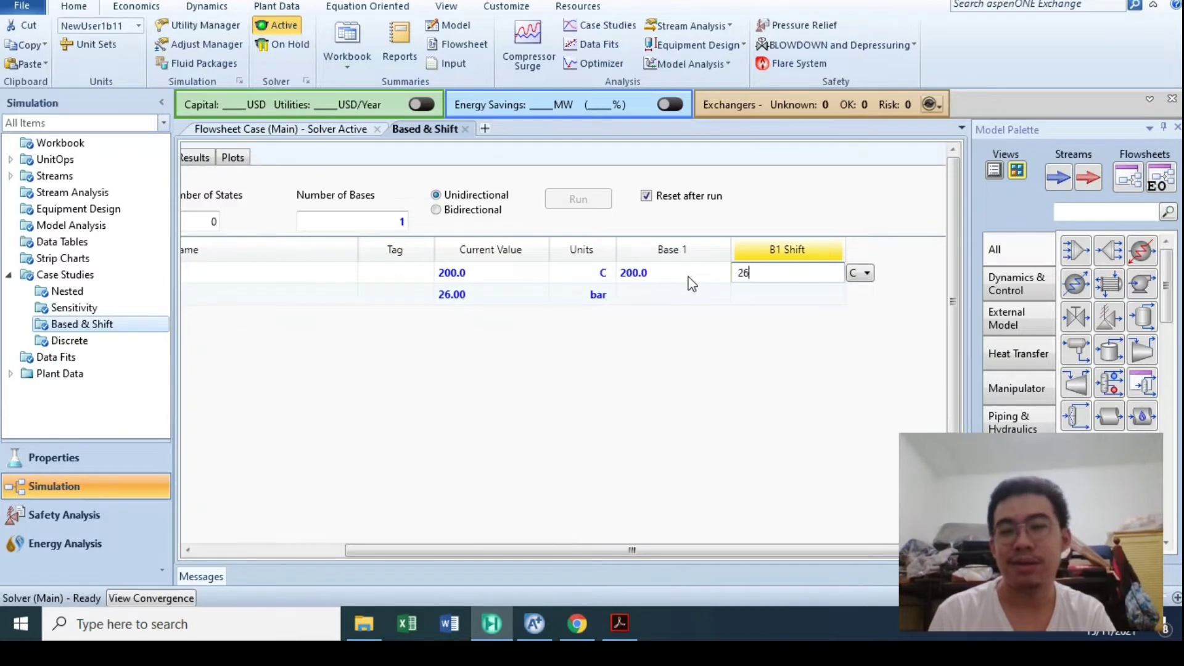
key("Return")
left_click(880, 294)
type("26.00")
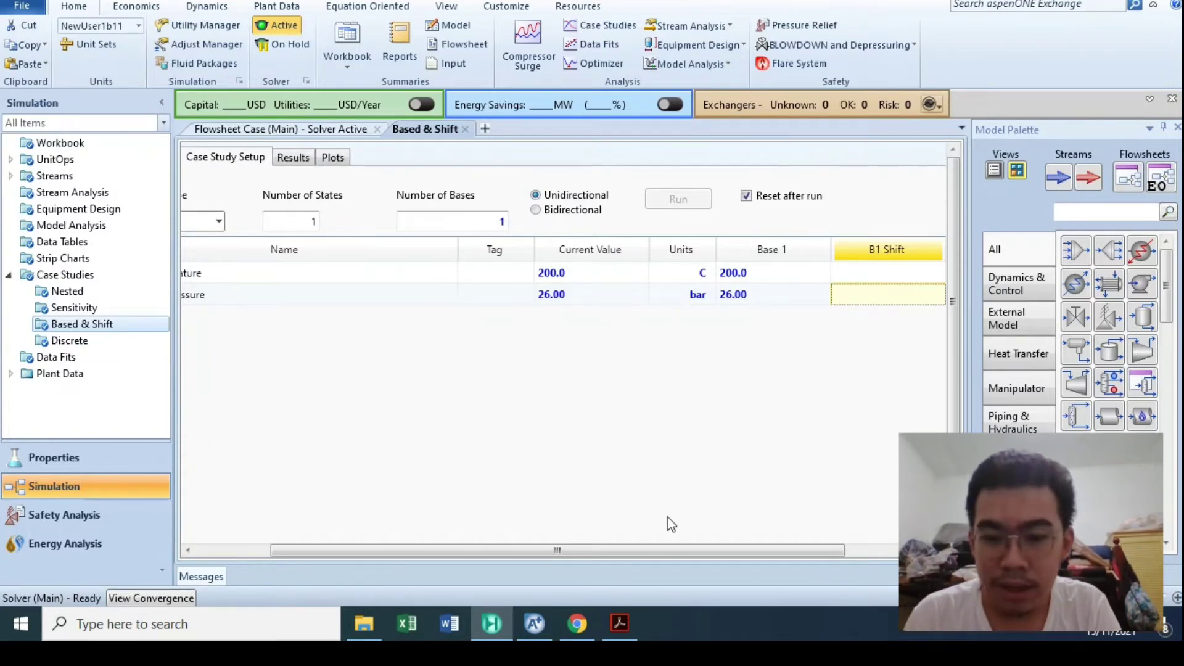
Set the B1 Shift to 10 °C for vap temperature and 2 bar for pumped pressure
left_click_drag(662, 546, 741, 547)
left_click(773, 274)
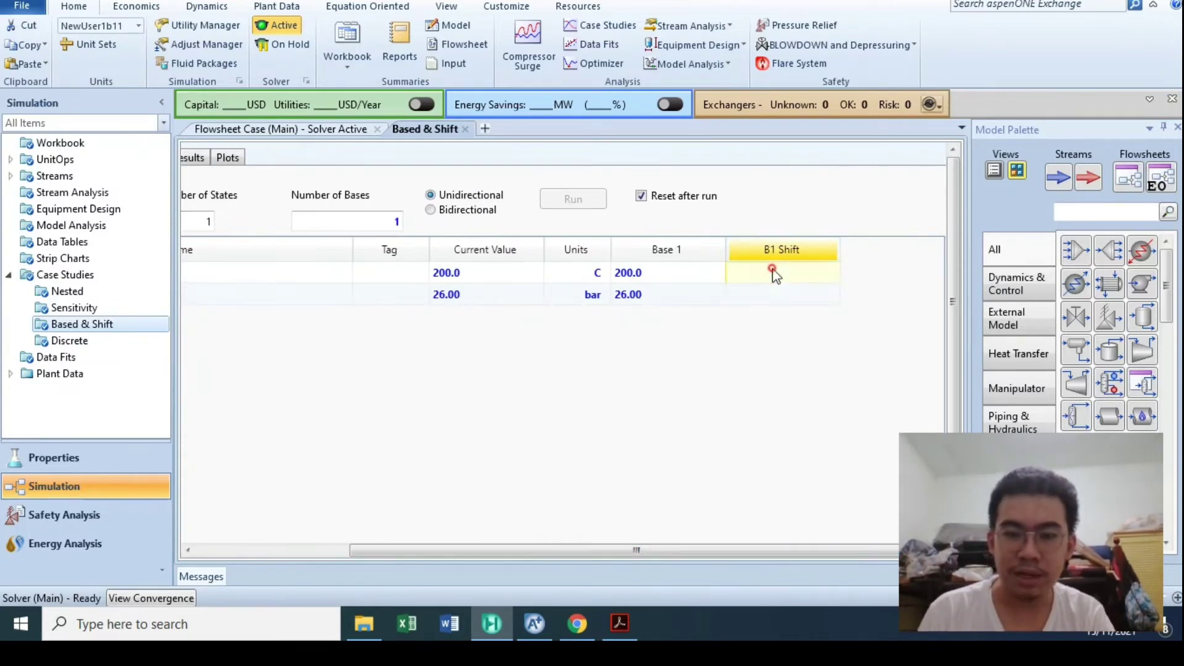
type("10")
key("Return")
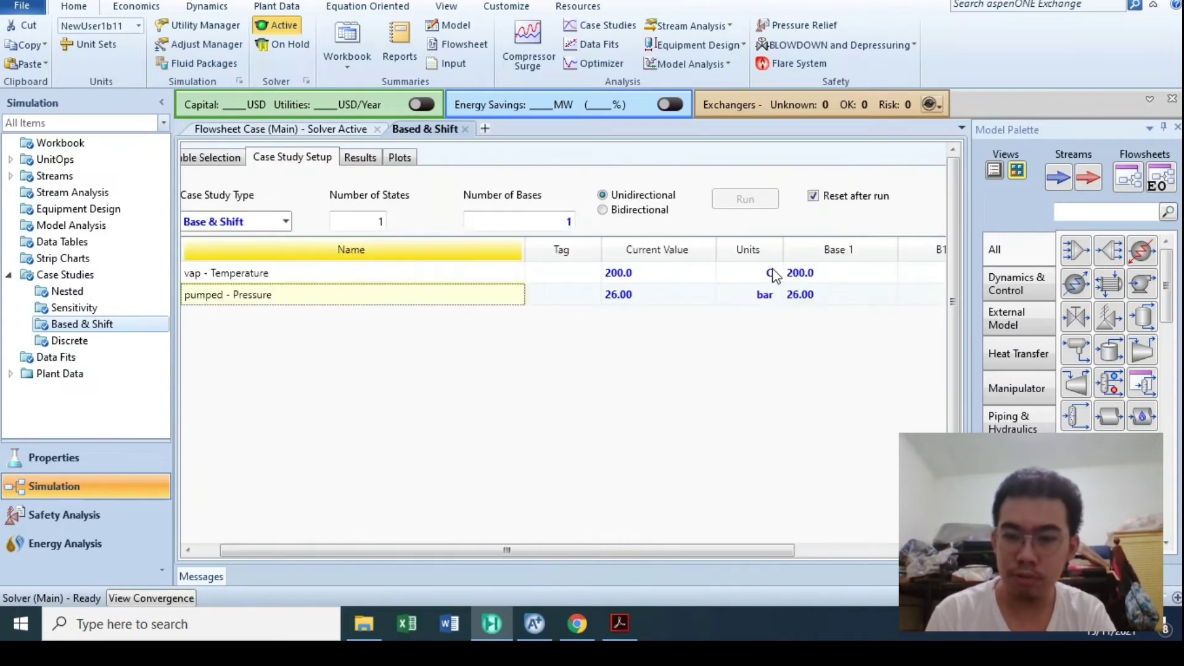
left_click_drag(682, 550, 769, 551)
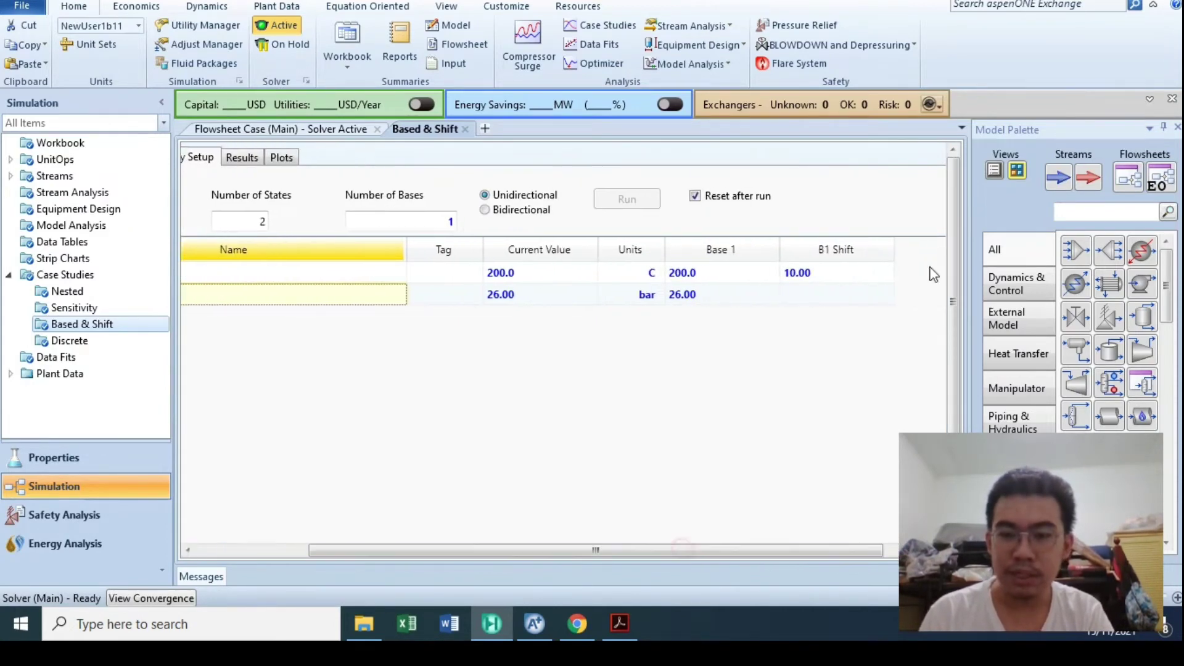
left_click(796, 297)
type("2")
key("Return")
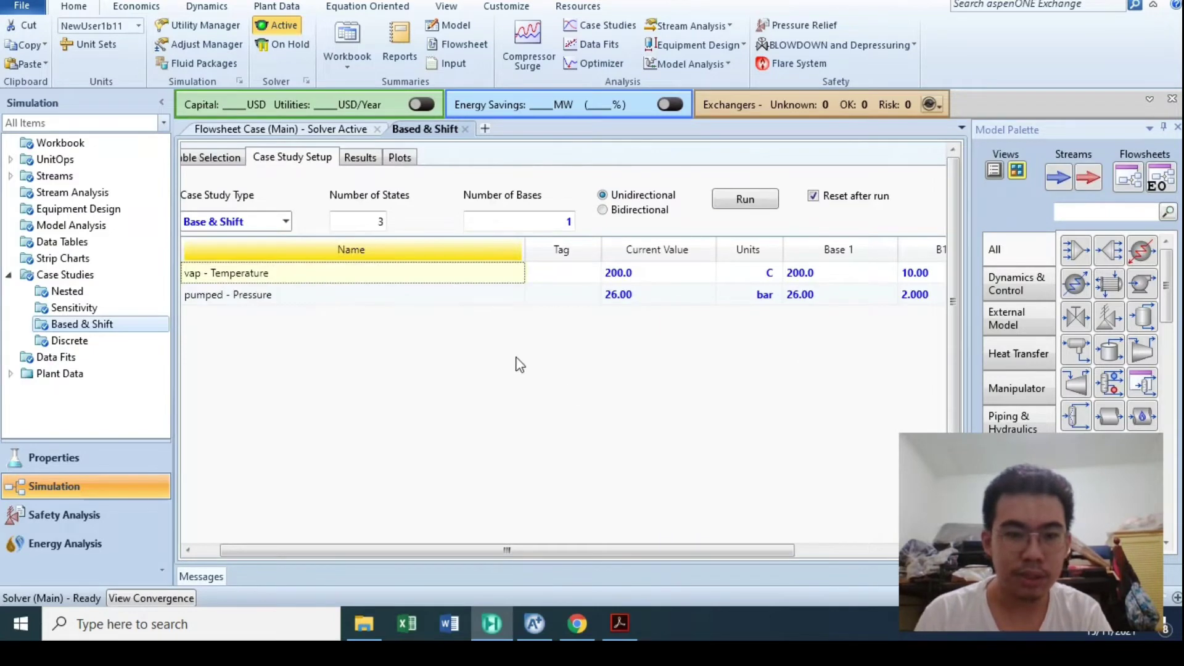
Run the Based & Shift case study and compare the Base 1 + Shift 1 state with Base 1 in its results
left_click(749, 203)
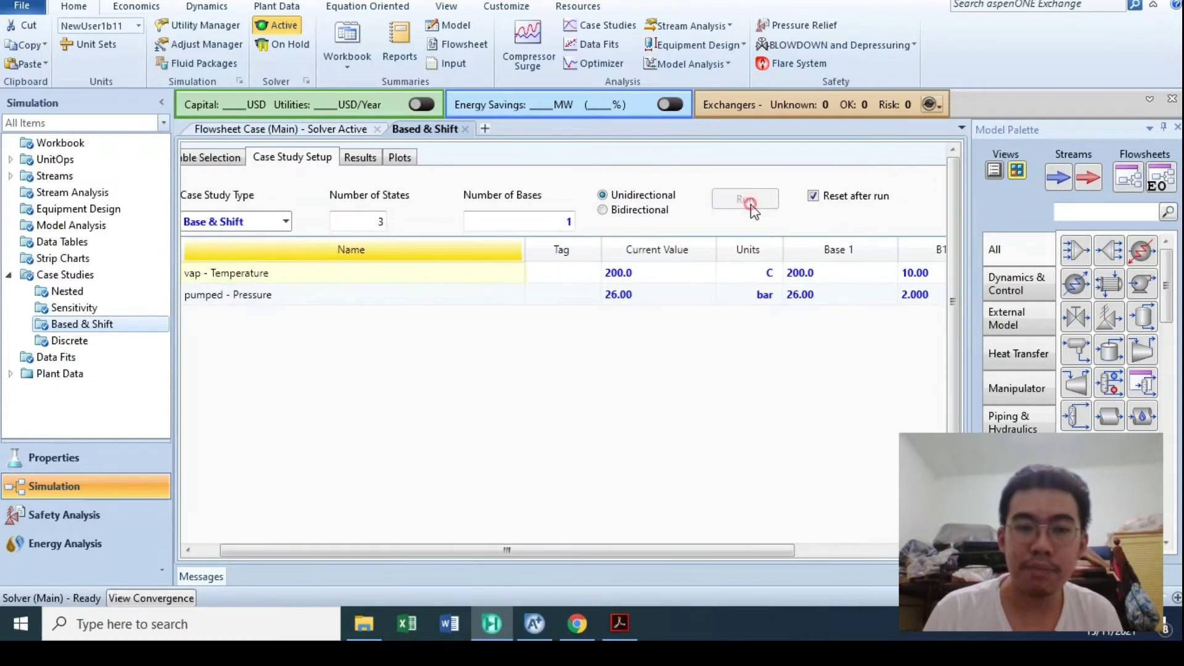
left_click(361, 160)
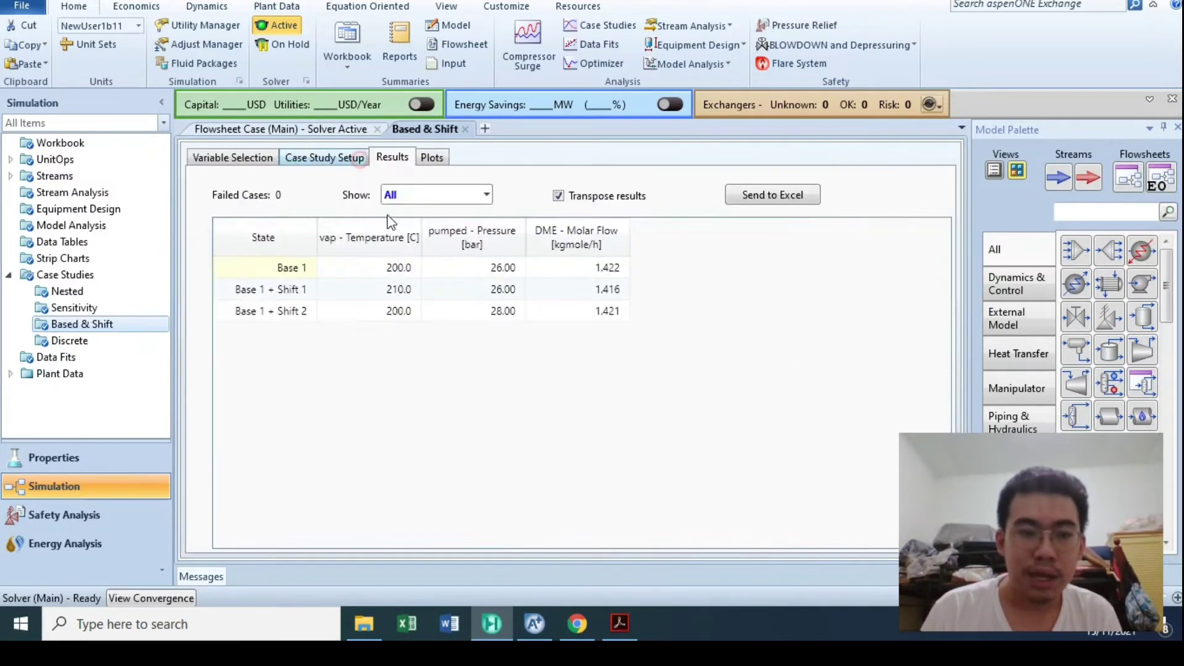
left_click(301, 290)
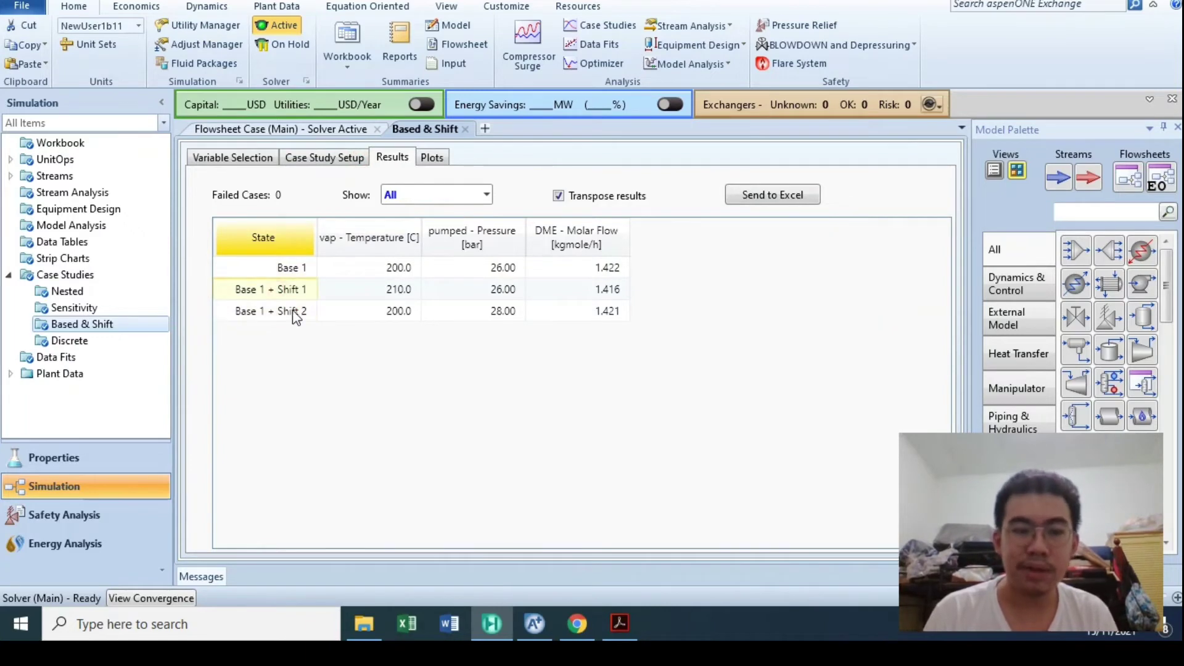
left_click(295, 311)
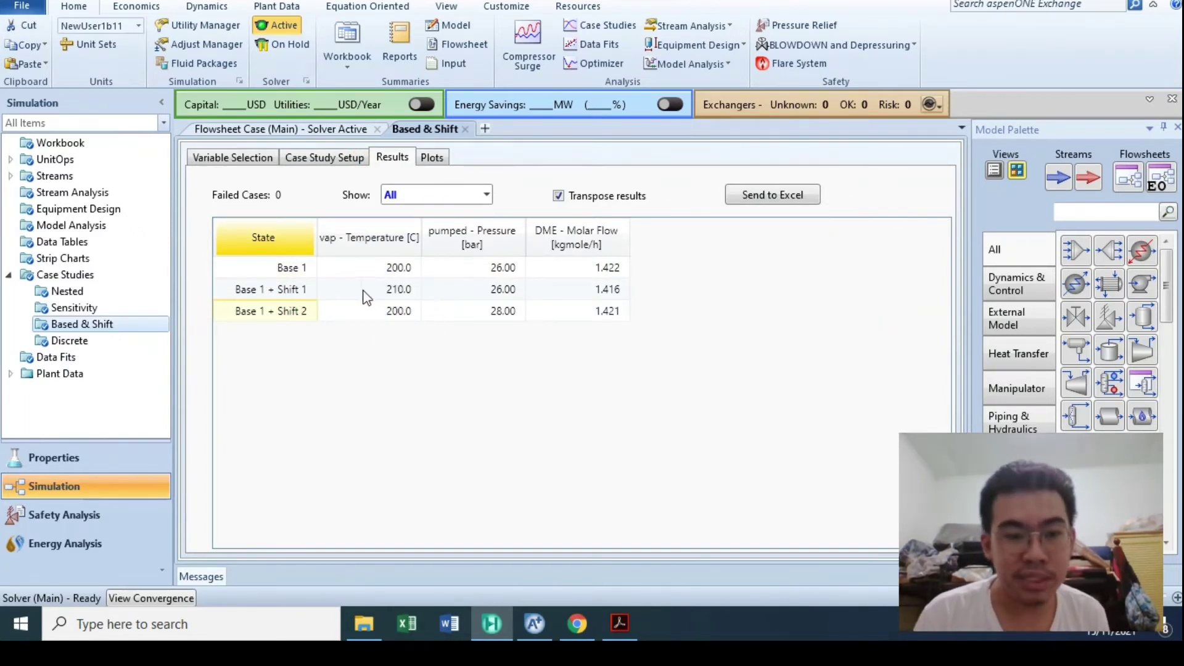
left_click(394, 273)
left_click(397, 293)
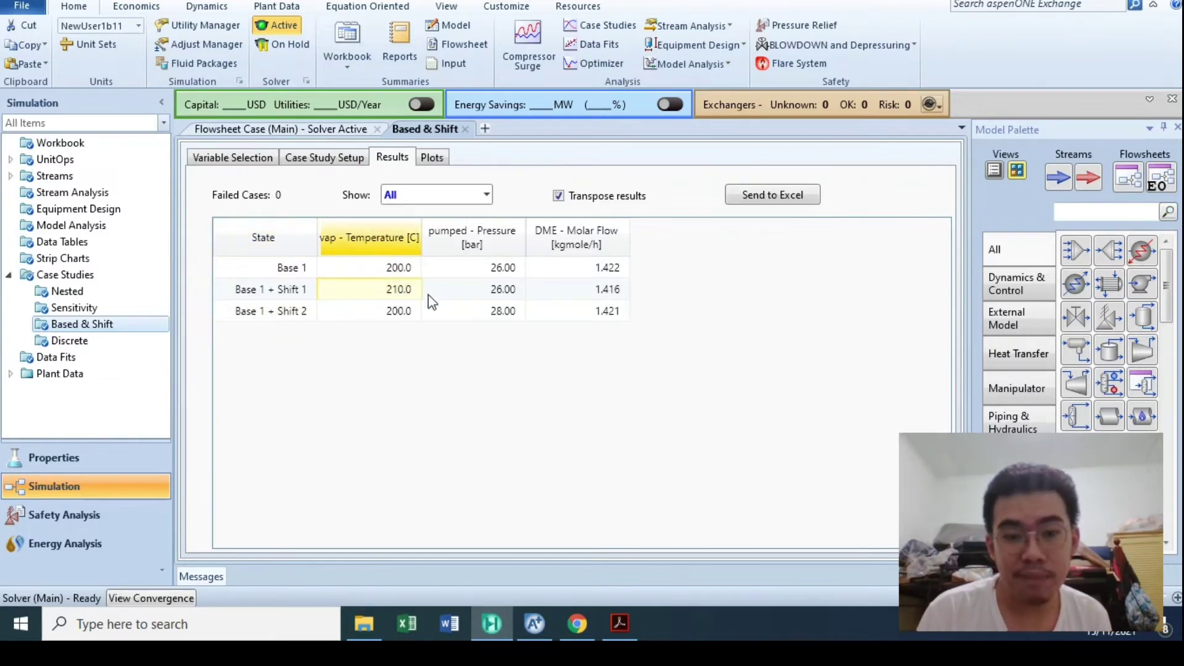
left_click(472, 268)
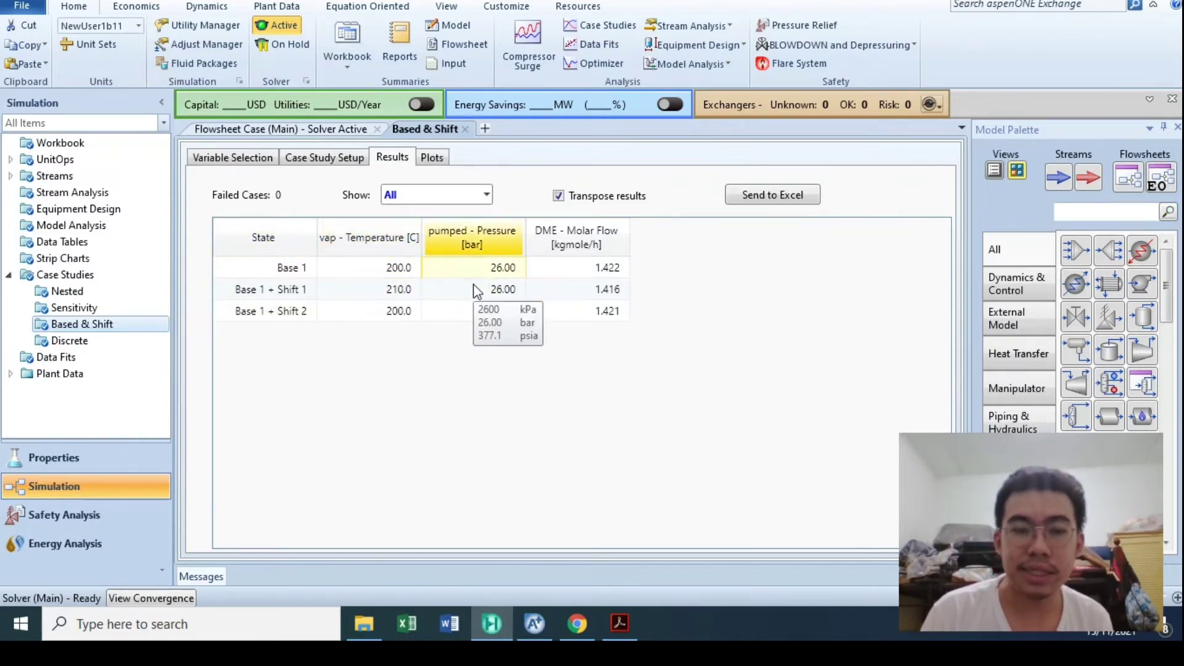
Compare the temperature and pressure of the Base 1 + Shift 2 state with those of Base 1
left_click(272, 268)
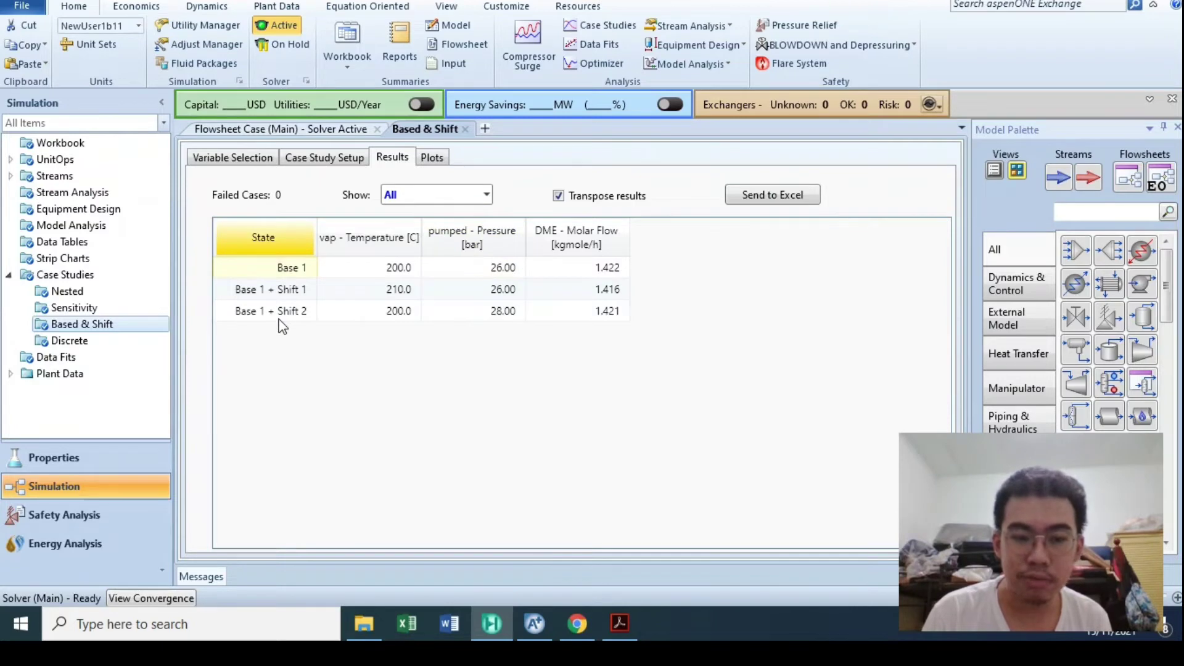
left_click(279, 318)
left_click(385, 316)
left_click(383, 267)
left_click(385, 317)
mouse_move(493, 318)
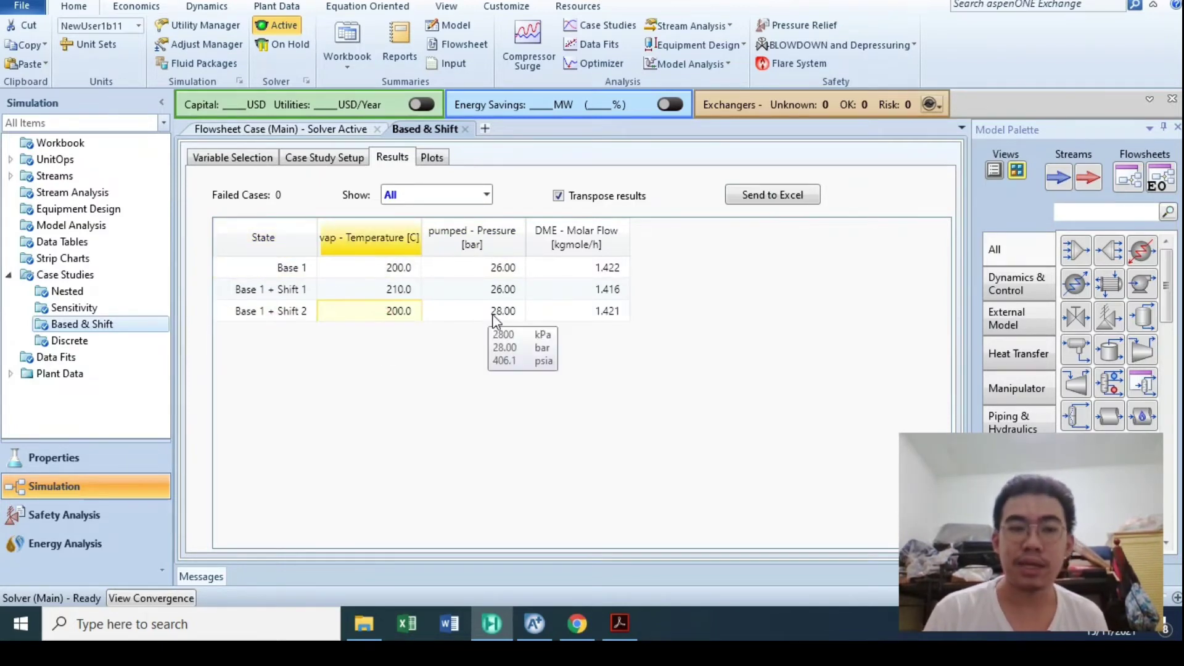
Set the number of bases in the Based & Shift case study setup to 2
left_click(331, 159)
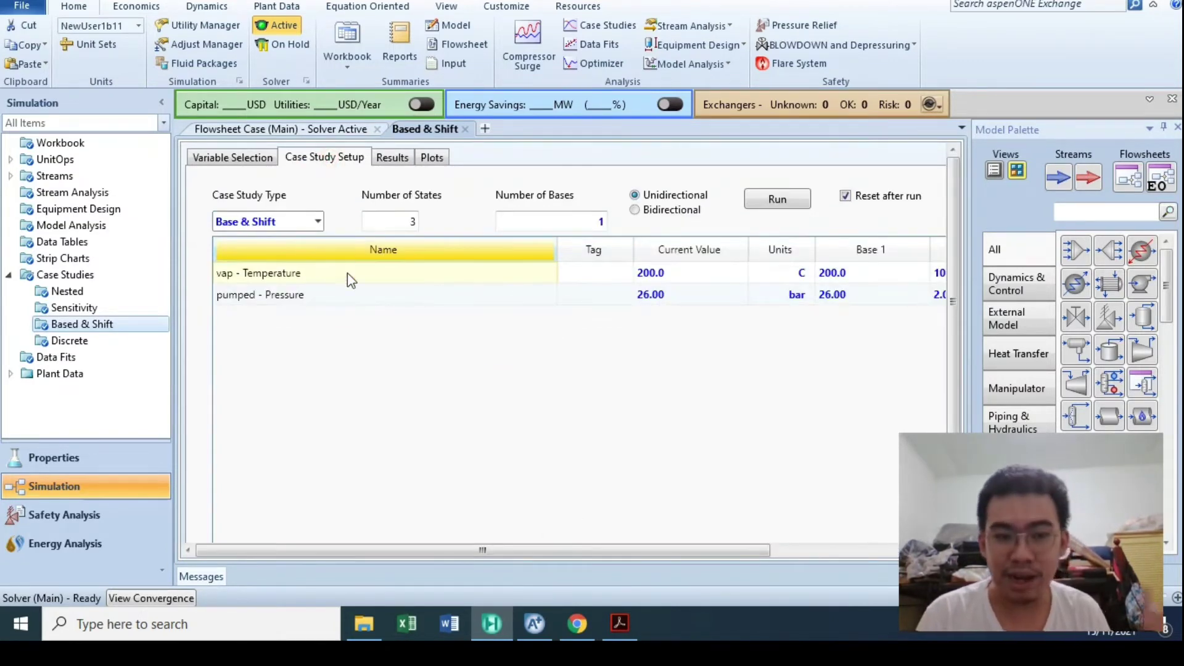
scroll(507, 542, "down", 2)
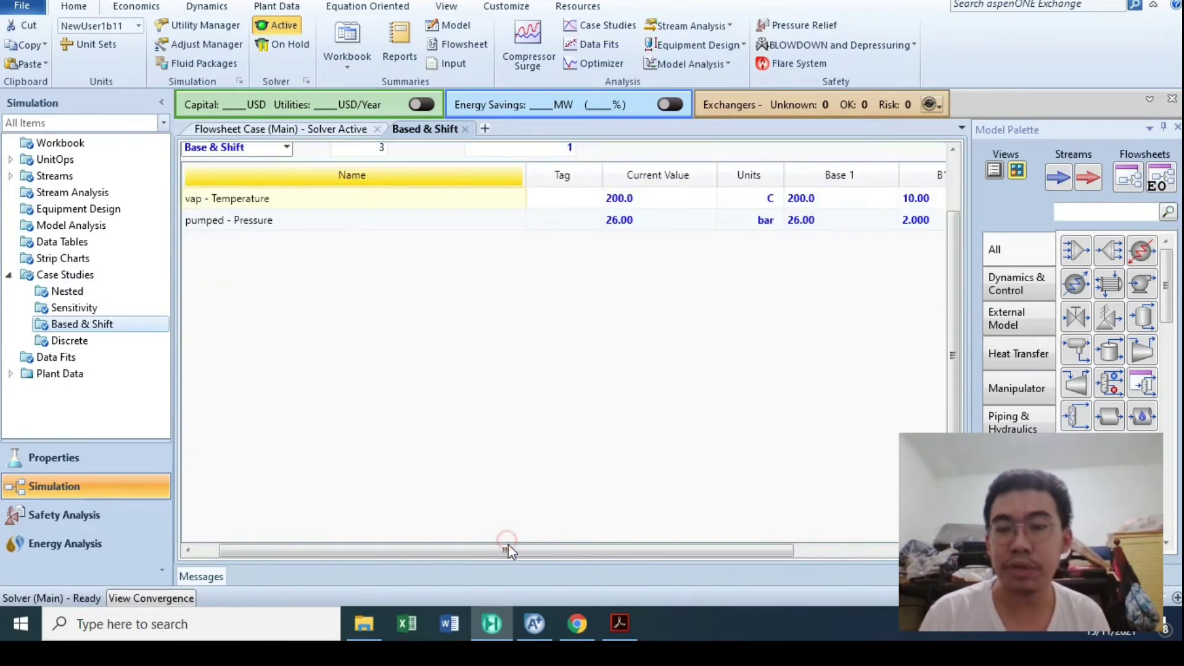
left_click(507, 544)
left_click_drag(598, 550, 671, 547)
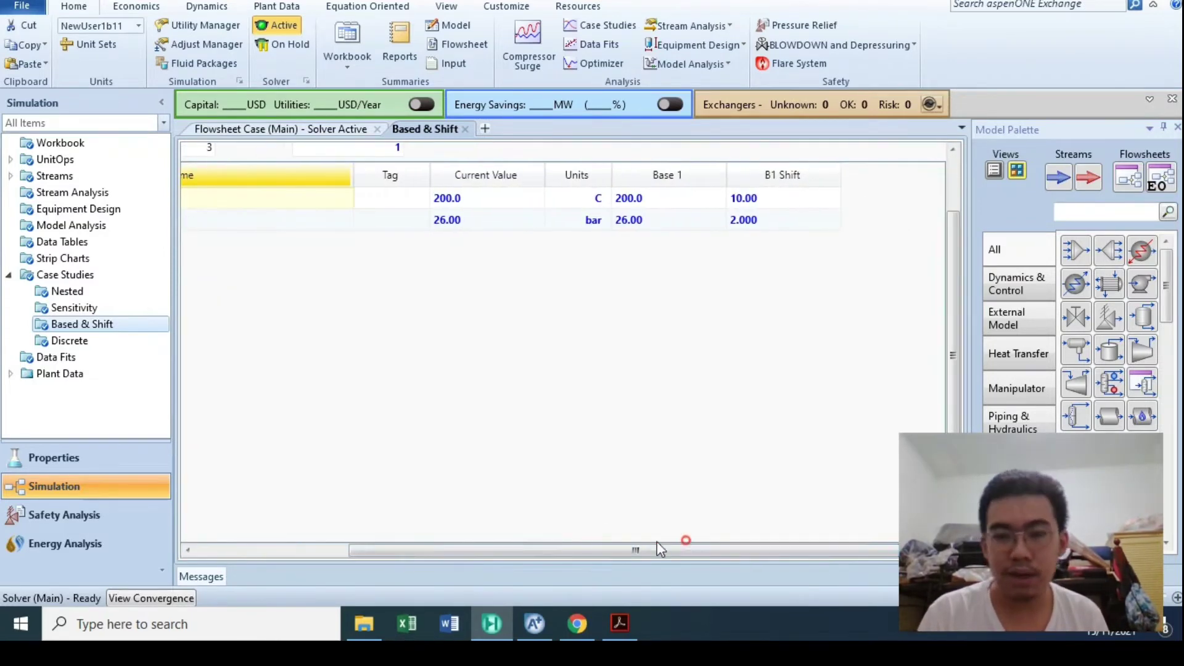
left_click_drag(957, 312, 955, 259)
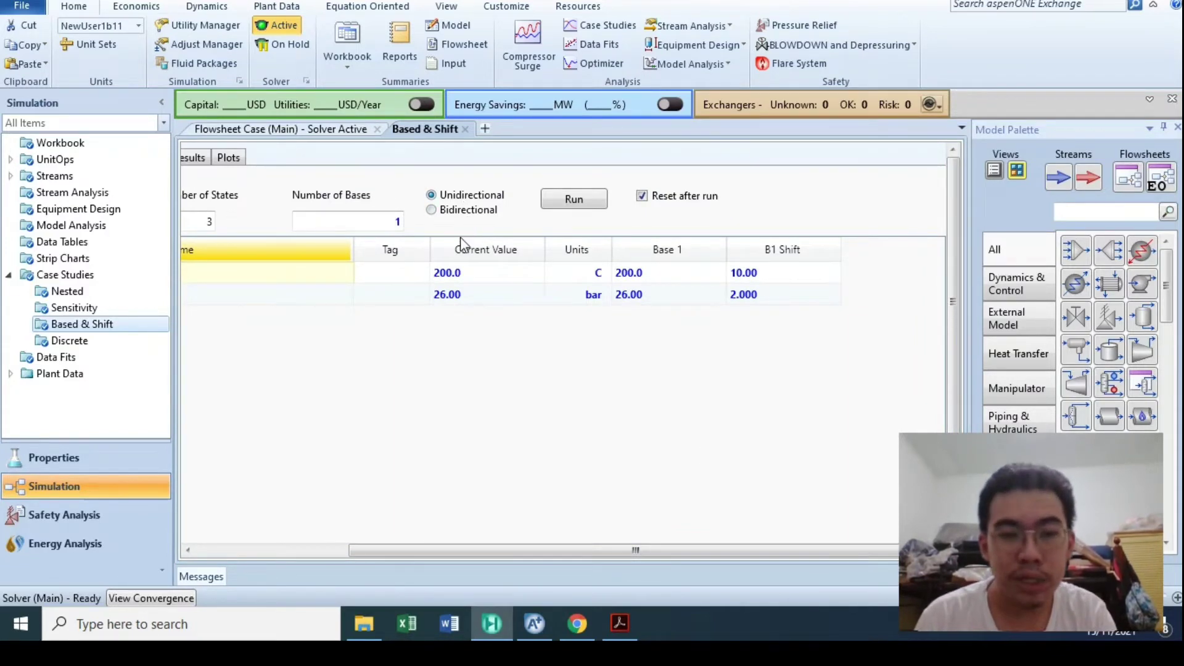
left_click(392, 227)
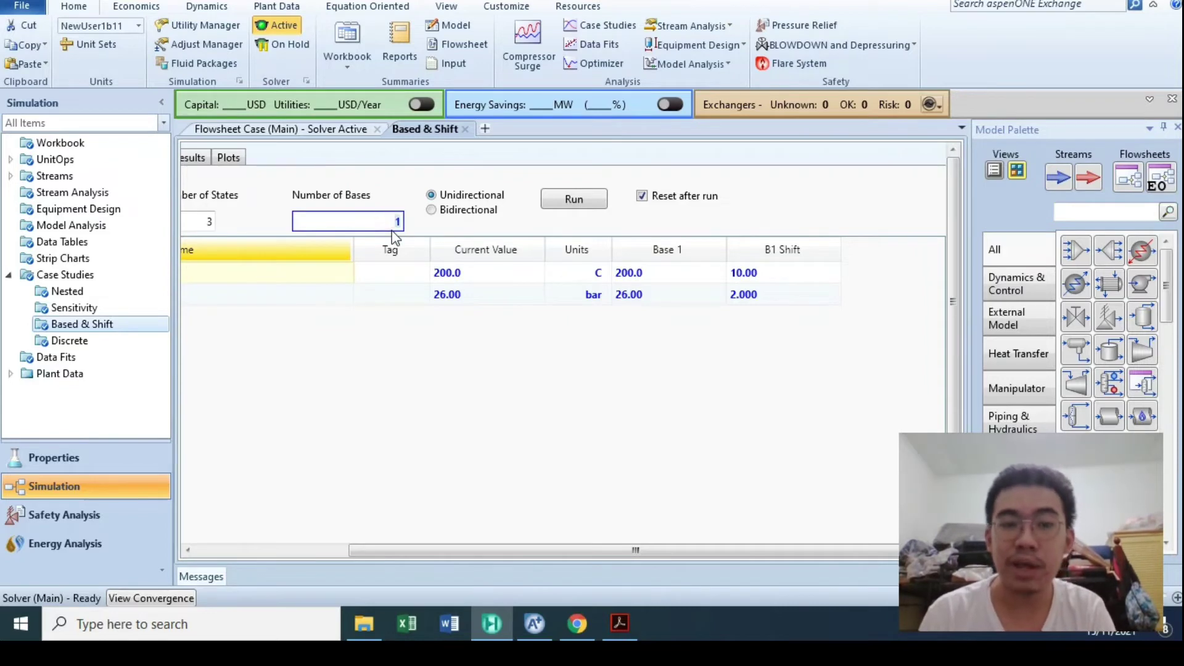
key("Return")
Set the Base 2 values to 210 °C for vap temperature and 28 bar for pumped pressure
left_click(884, 270)
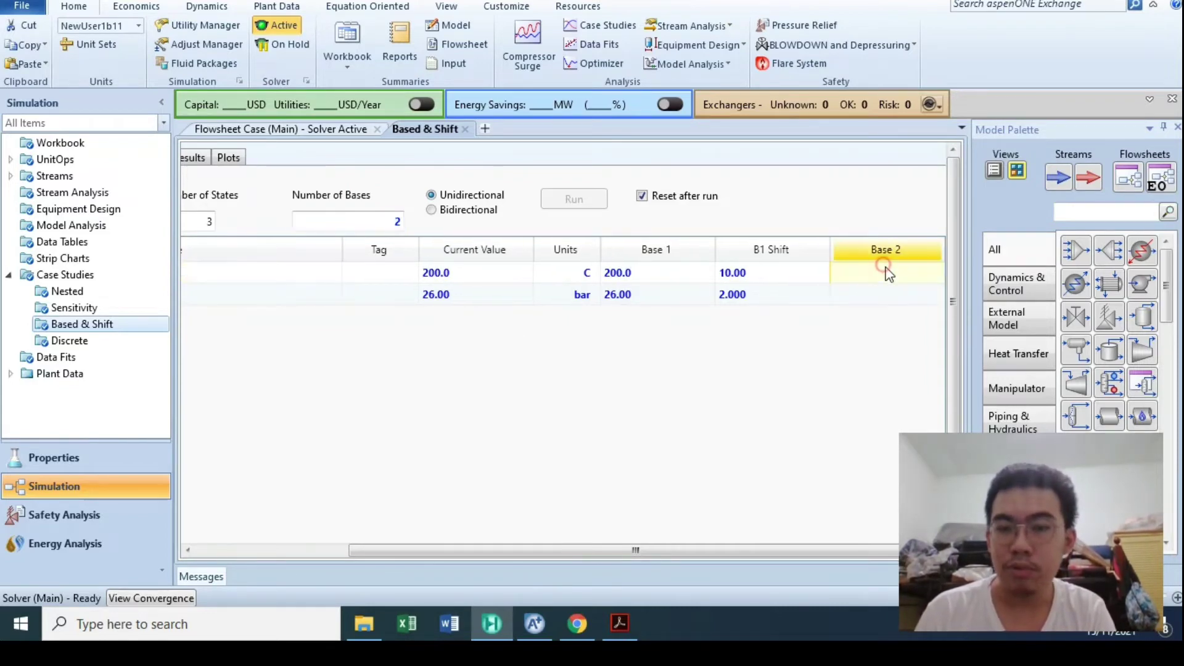
type("210")
key("Return")
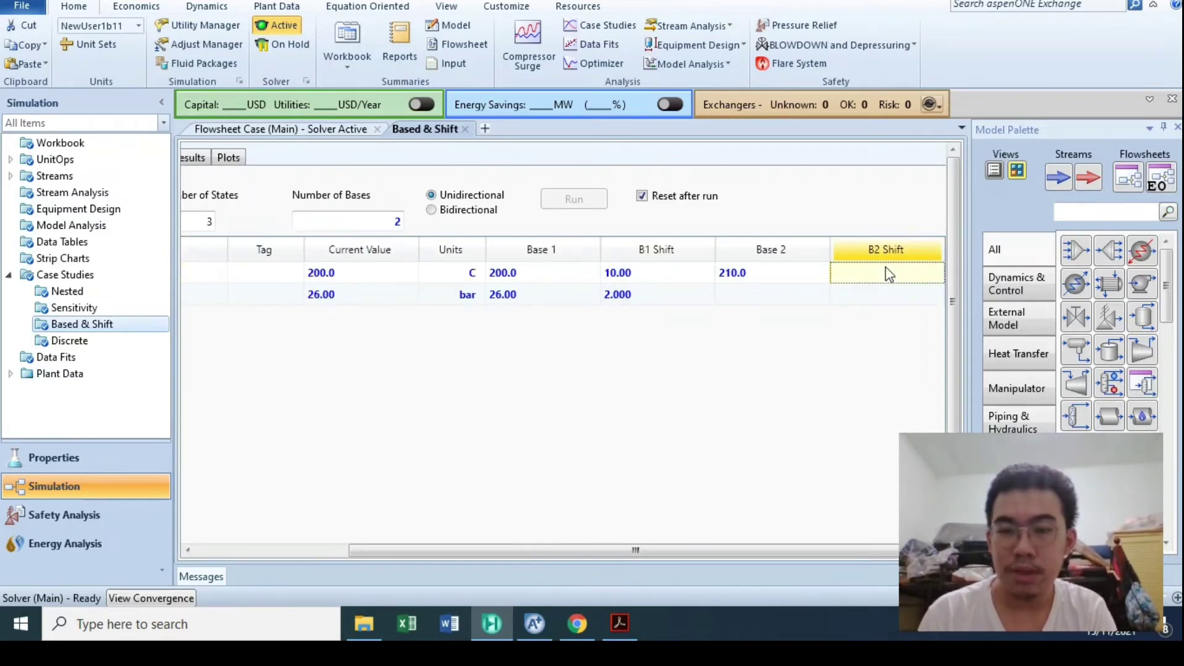
left_click(804, 296)
type("28")
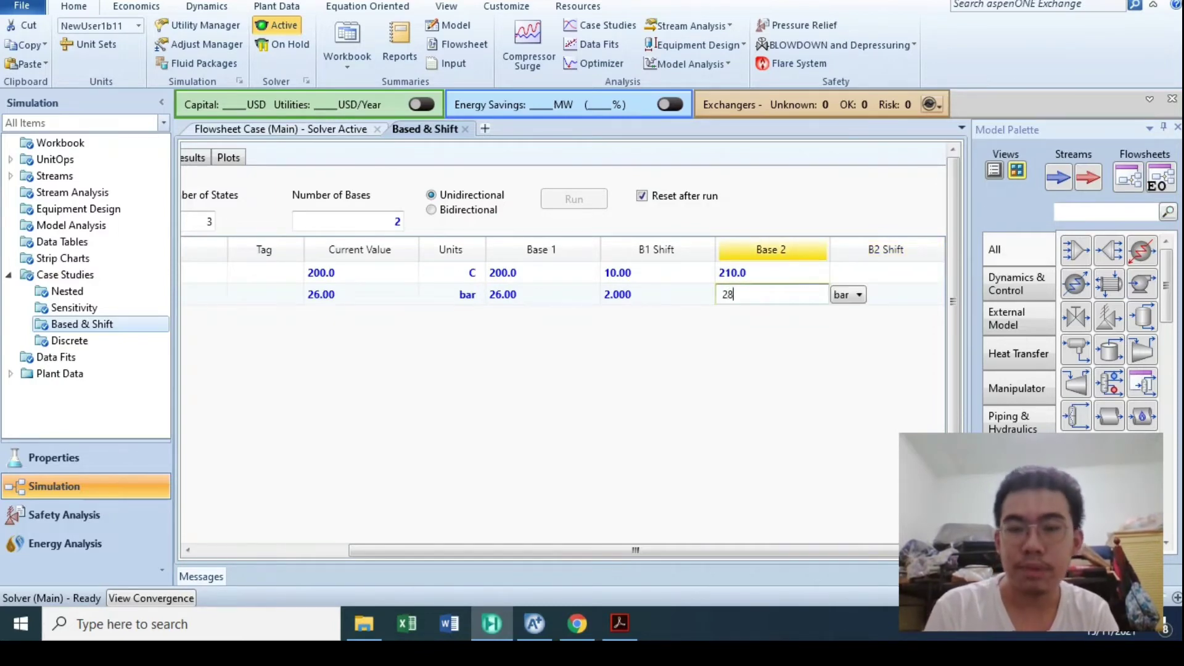
key("Return")
Set the B2 Shift to 10 °C for vap temperature and 2 bar for pumped pressure
left_click(859, 272)
type("10")
key("Return")
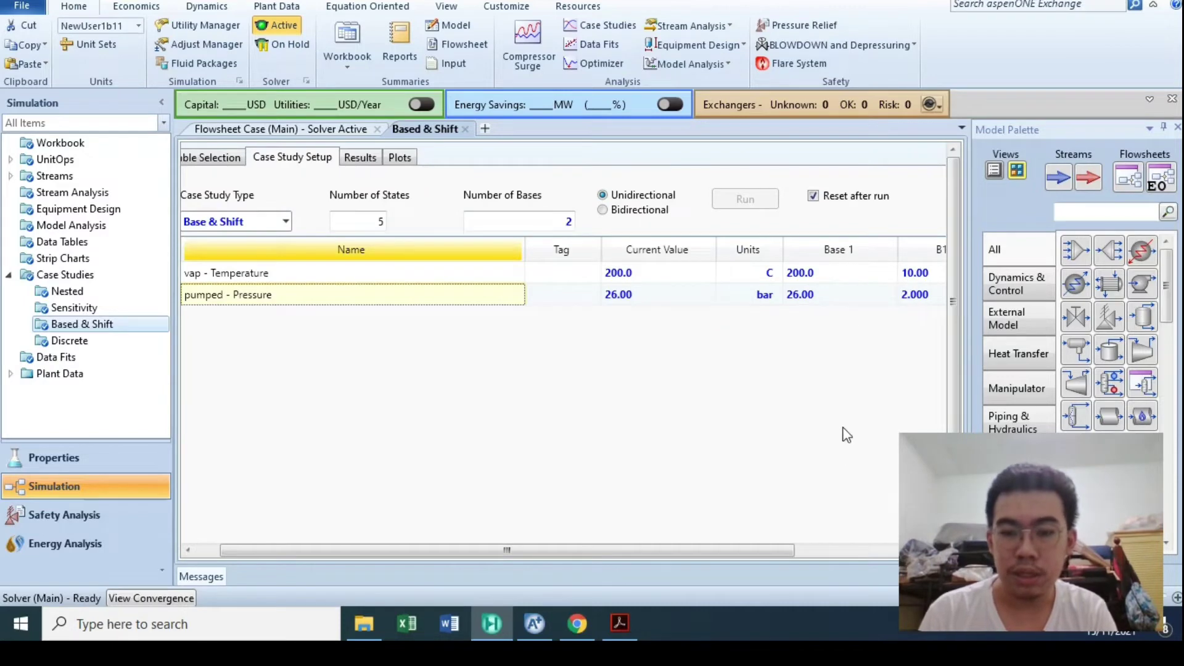
left_click(715, 551)
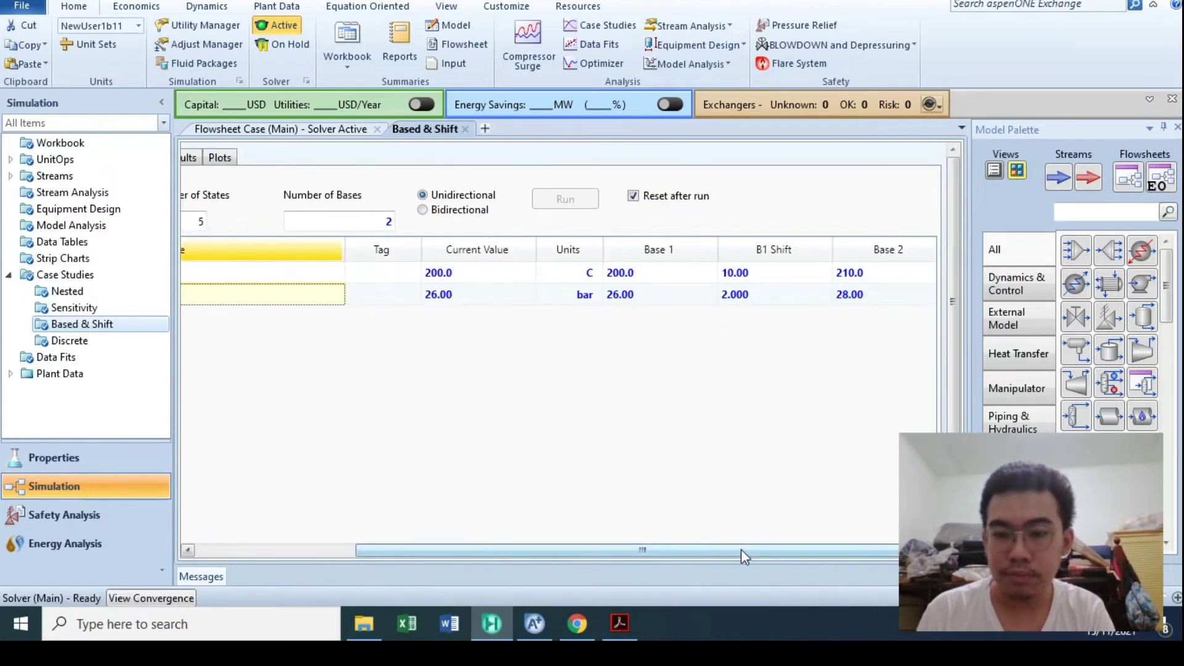
left_click(860, 293)
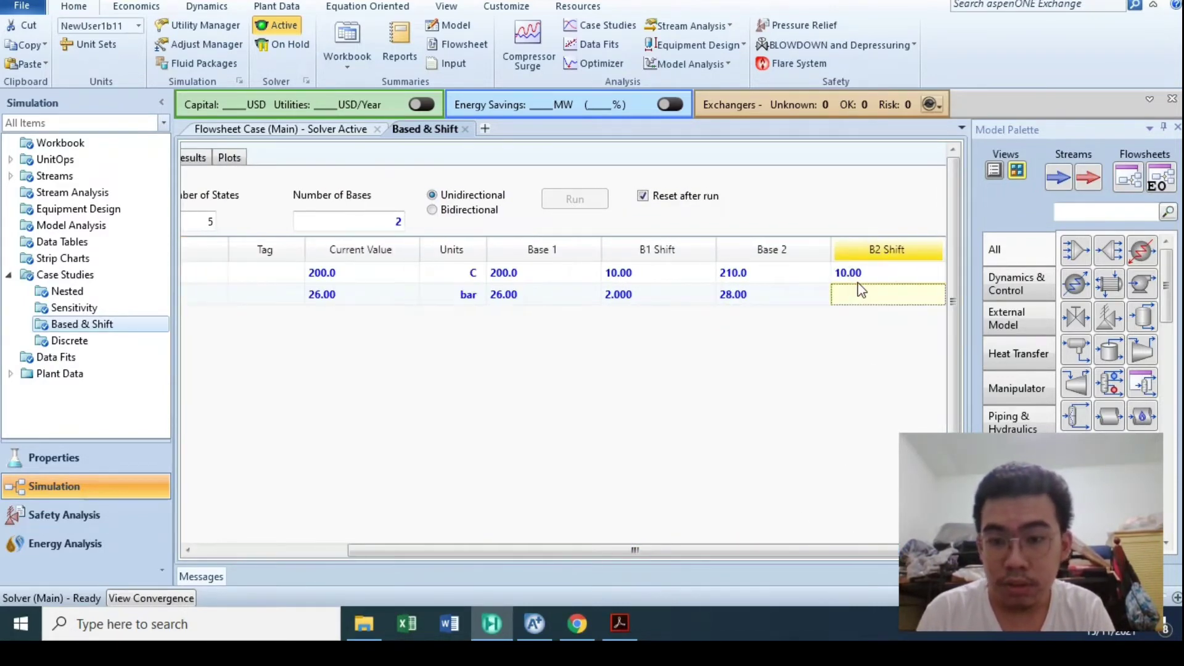
type("2")
key("Return")
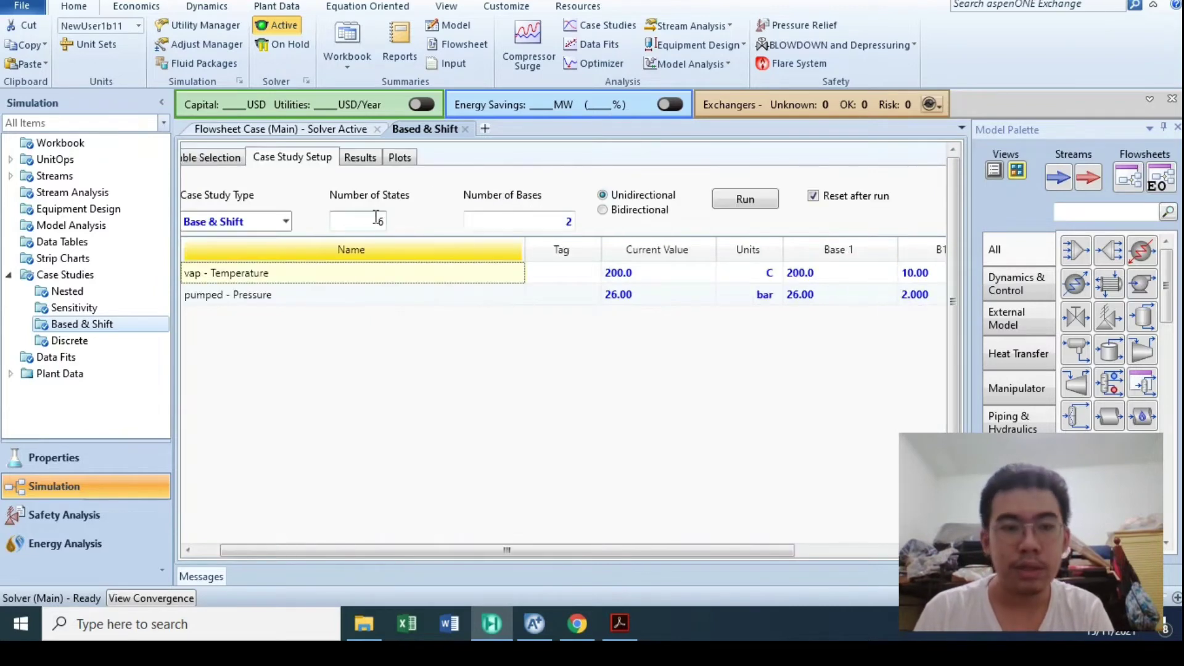
Run the two-base case study and examine the Base 2, Base 2 + Shift 1 and Base 2 + Shift 2 states in its results
left_click_drag(560, 549, 613, 548)
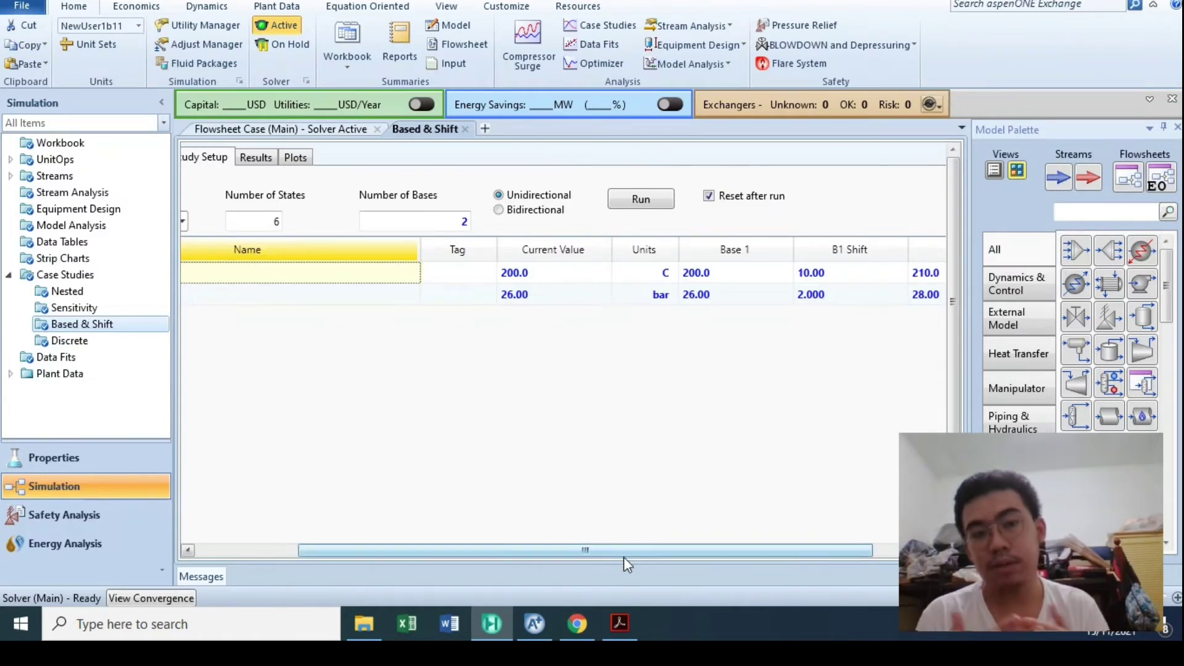
left_click_drag(624, 555, 681, 556)
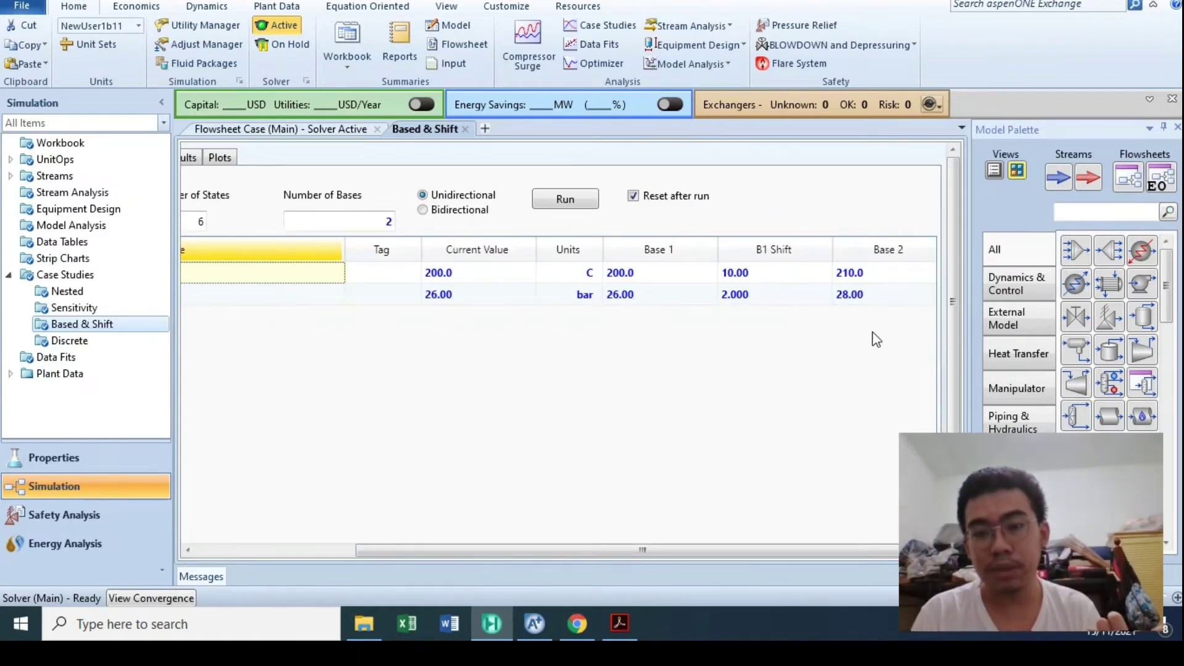
left_click(549, 206)
left_click(297, 158)
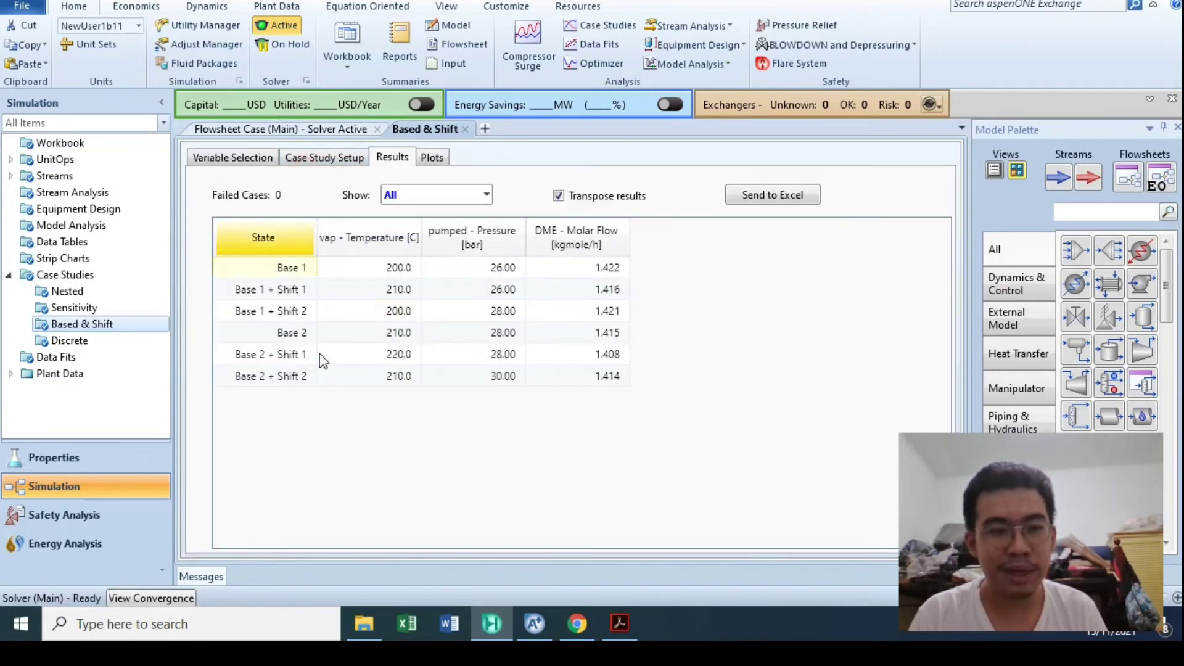
left_click(303, 361)
left_click(286, 372)
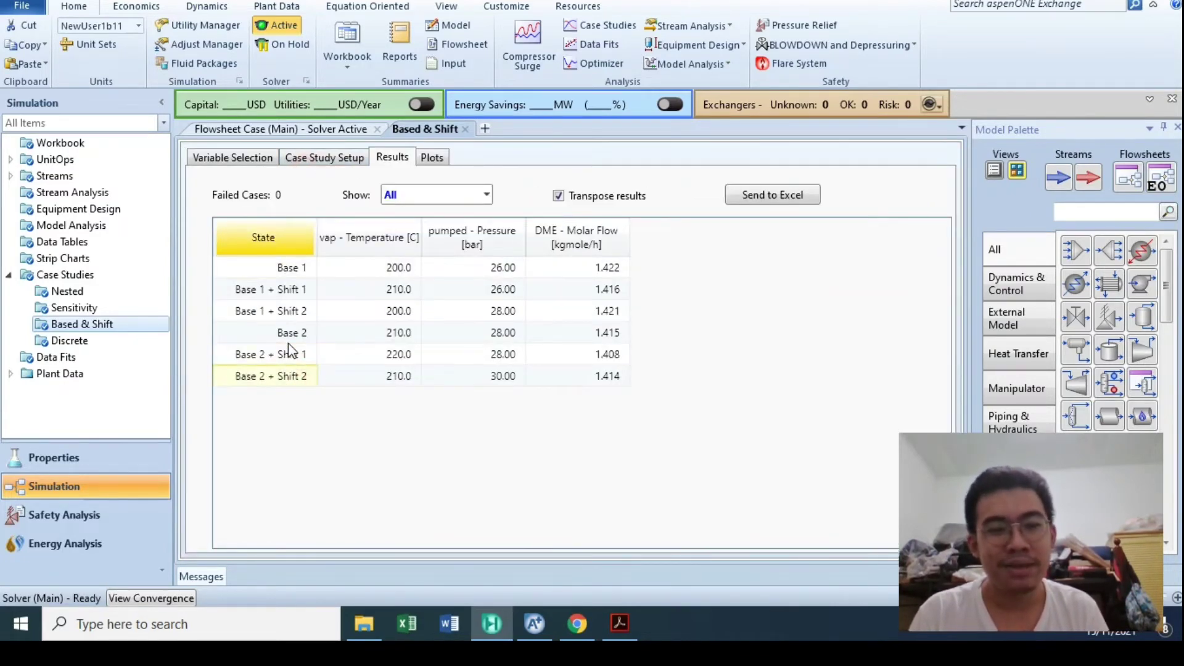
left_click(294, 336)
left_click(289, 356)
left_click(297, 381)
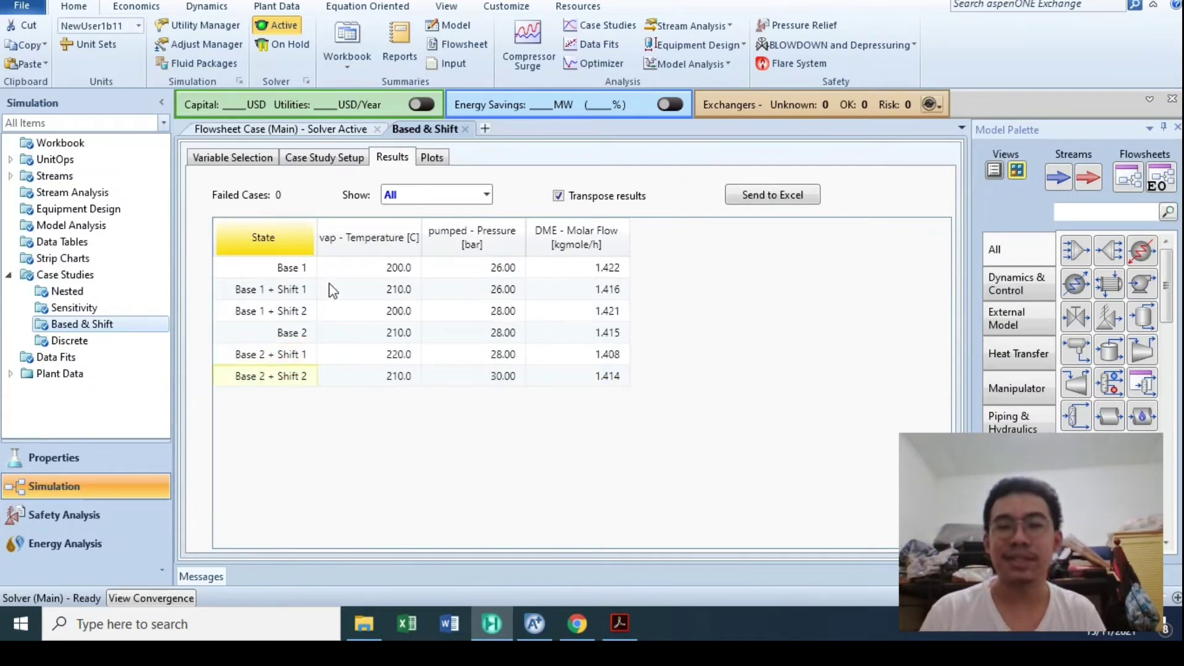
Set the number of bases to 1 and switch the shift direction to Bidirectional
left_click(323, 158)
left_click(590, 219)
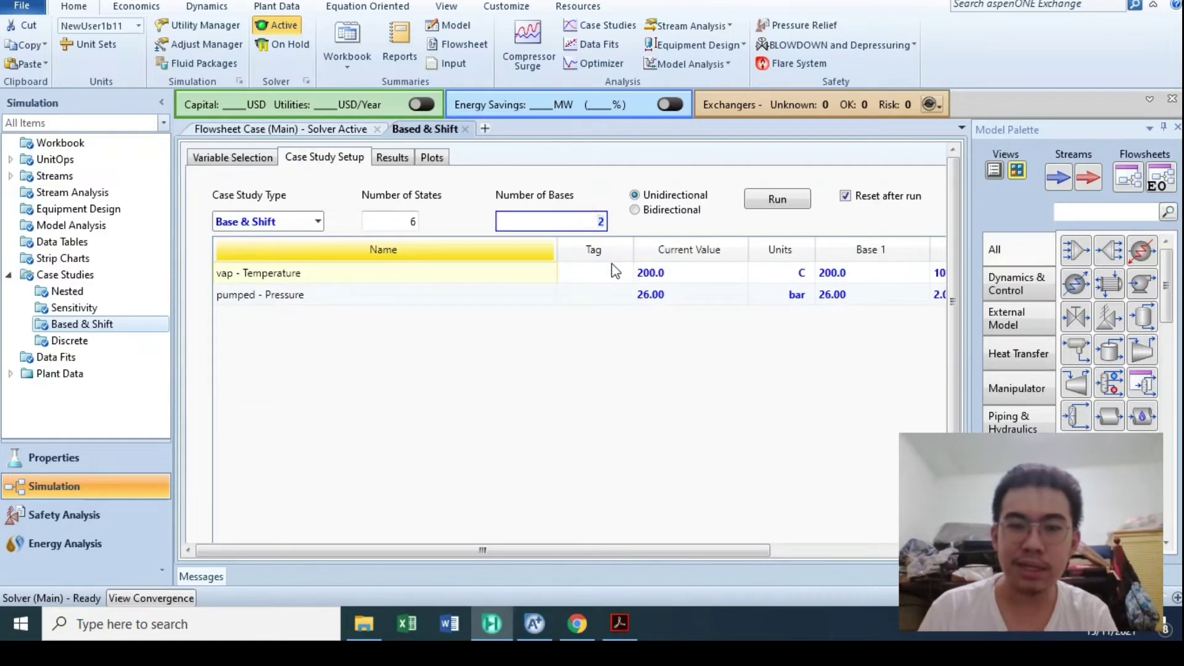
left_click_drag(617, 550, 583, 534)
left_click(631, 211)
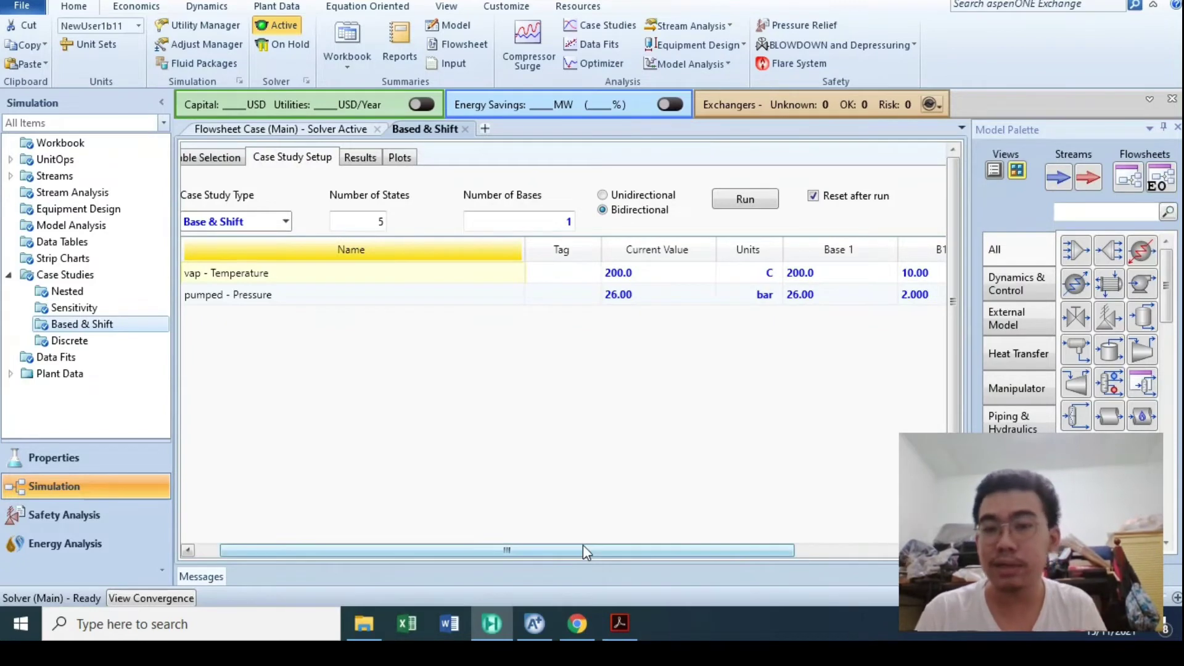
Set the Base 1 values to 30 bar for pumped pressure and 220 °C for vap temperature
left_click_drag(583, 547, 721, 530)
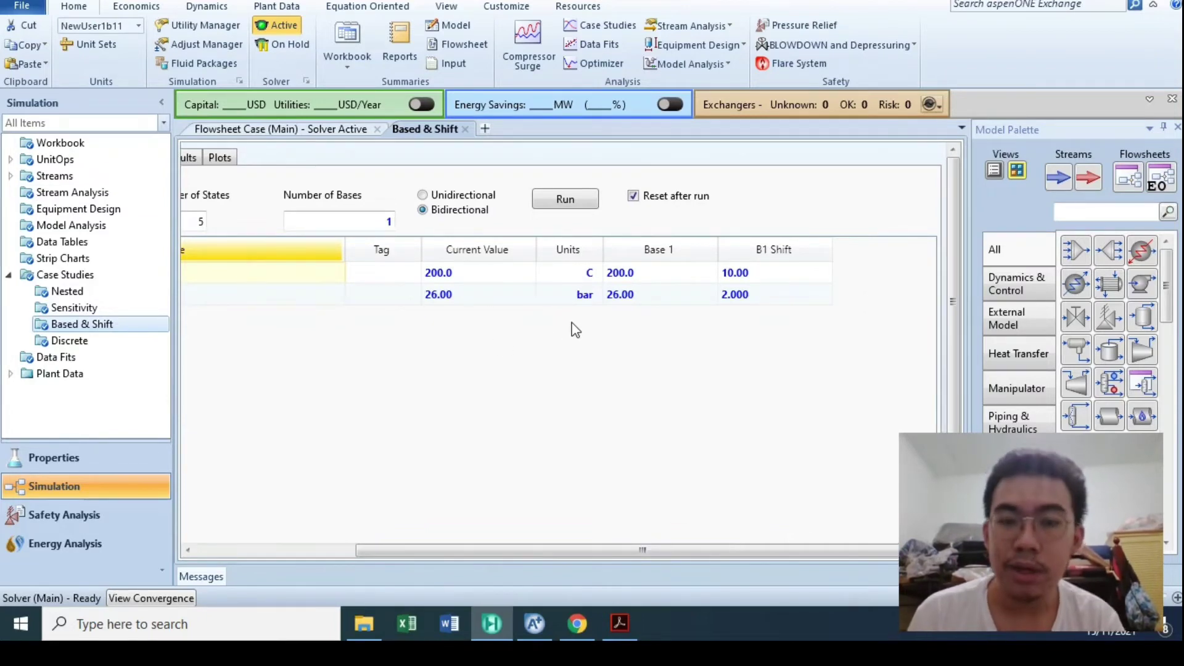
left_click(638, 297)
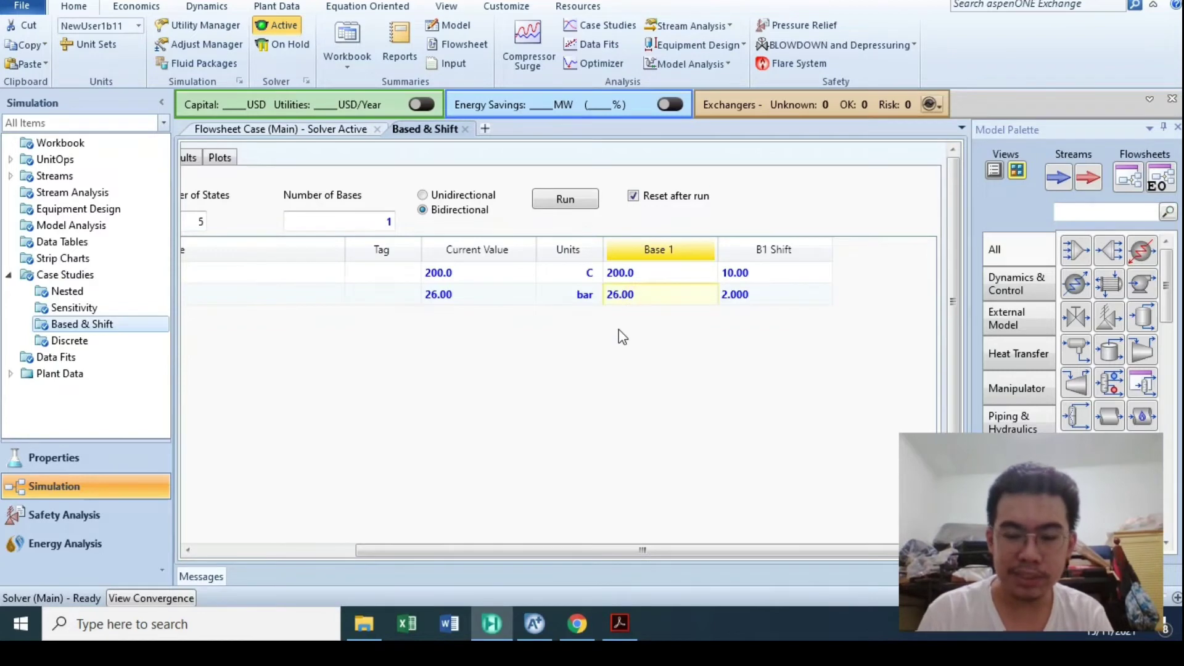
type("30")
key("Return")
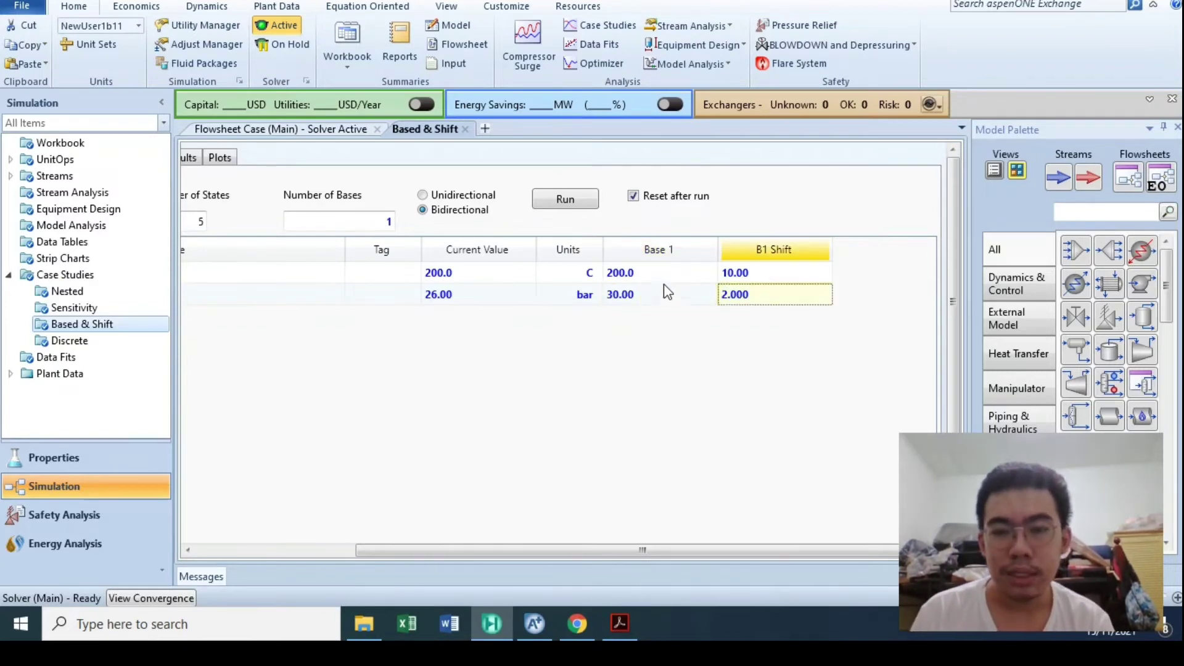
left_click(646, 273)
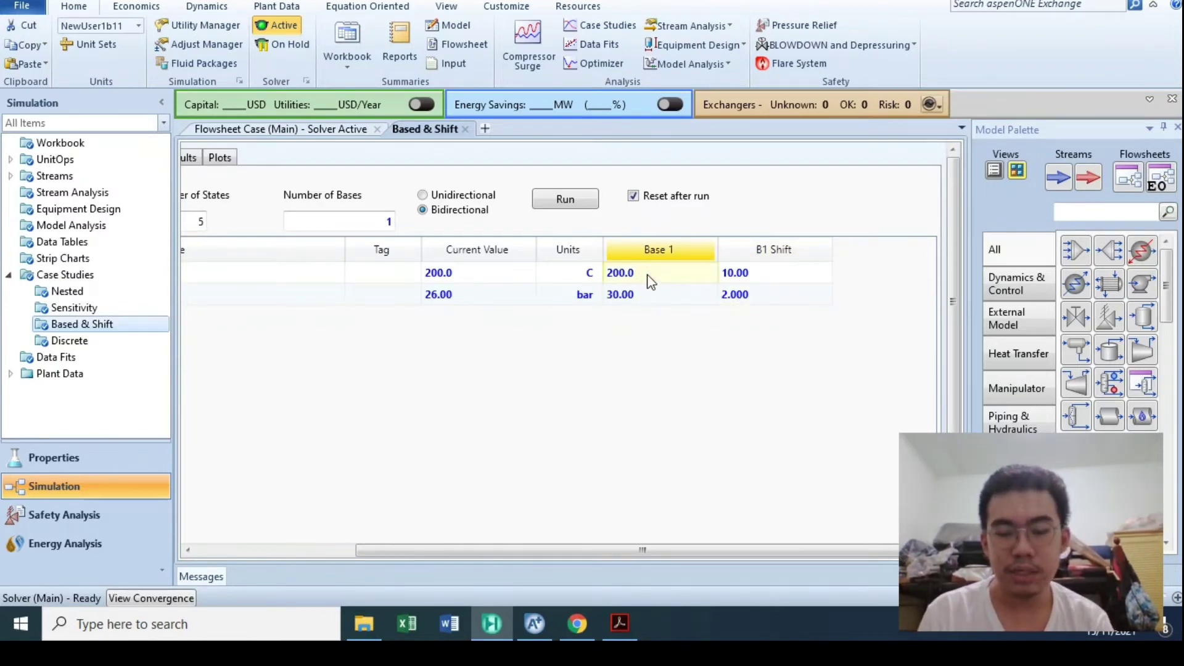
type("220")
key("Return")
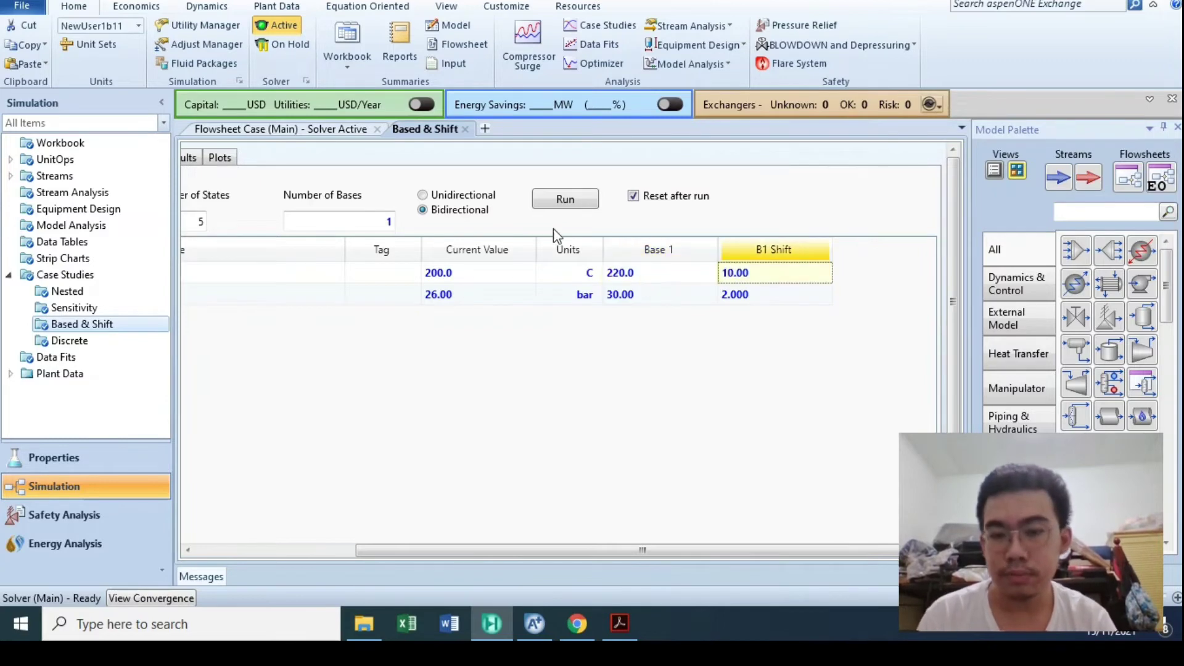
Run the bidirectional case study and compare the temperatures of the Base 1 - Shift 1 and Base 1 + Shift 1 states, returning to the setup
left_click(562, 200)
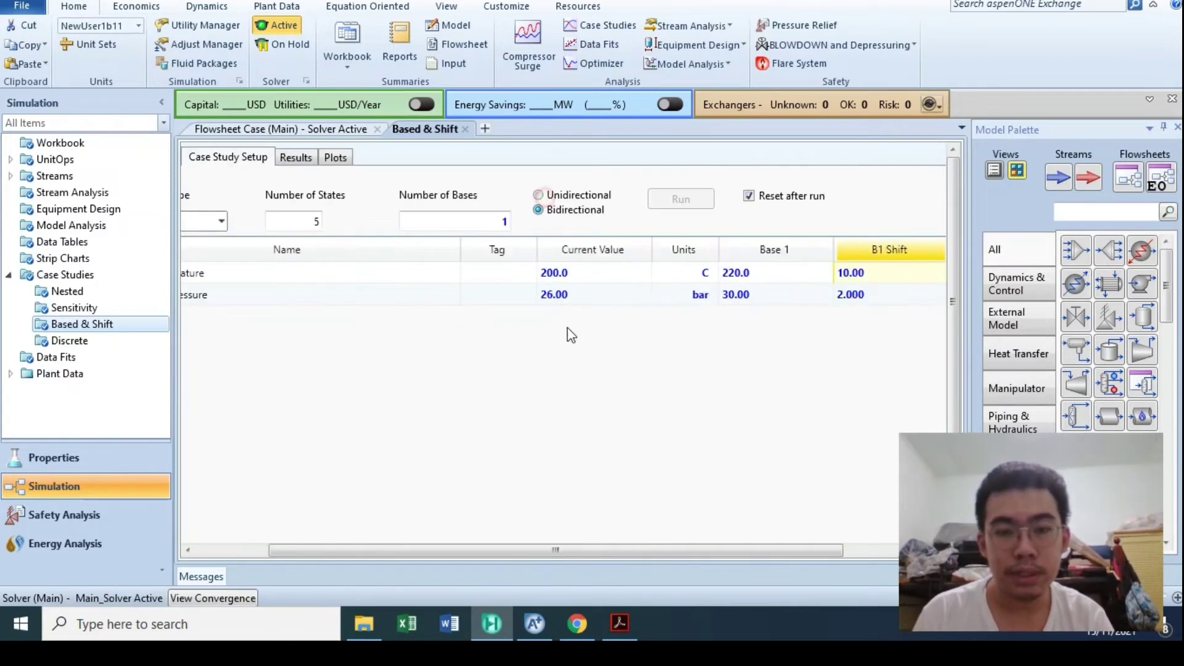
left_click(303, 159)
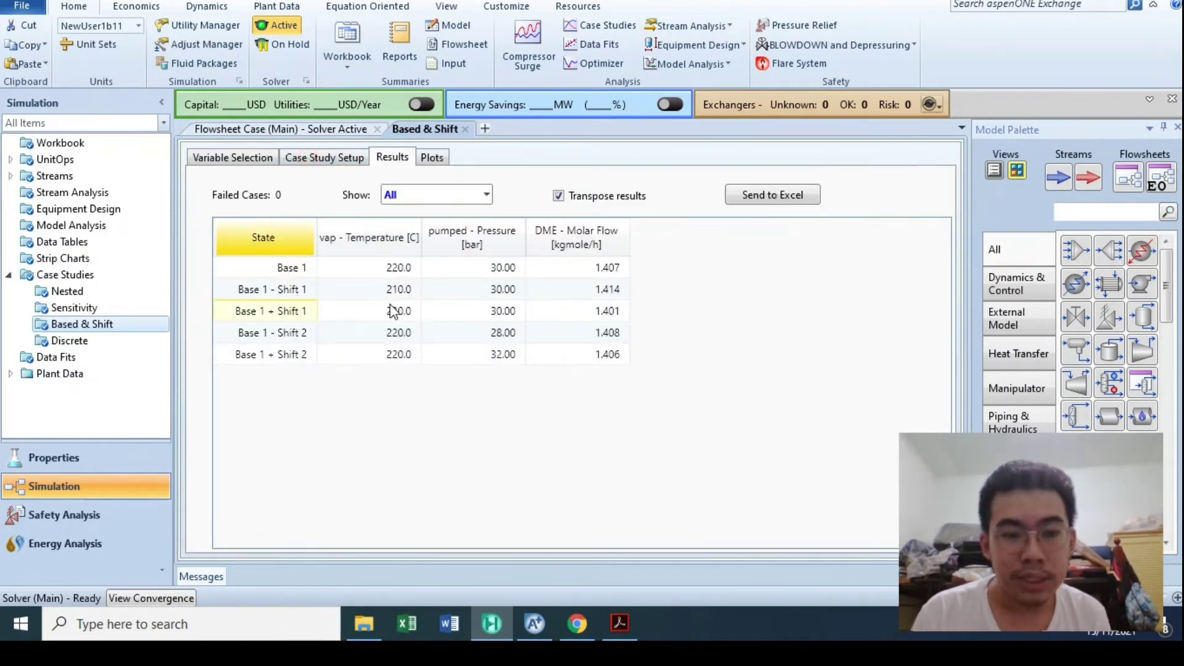
key("Right")
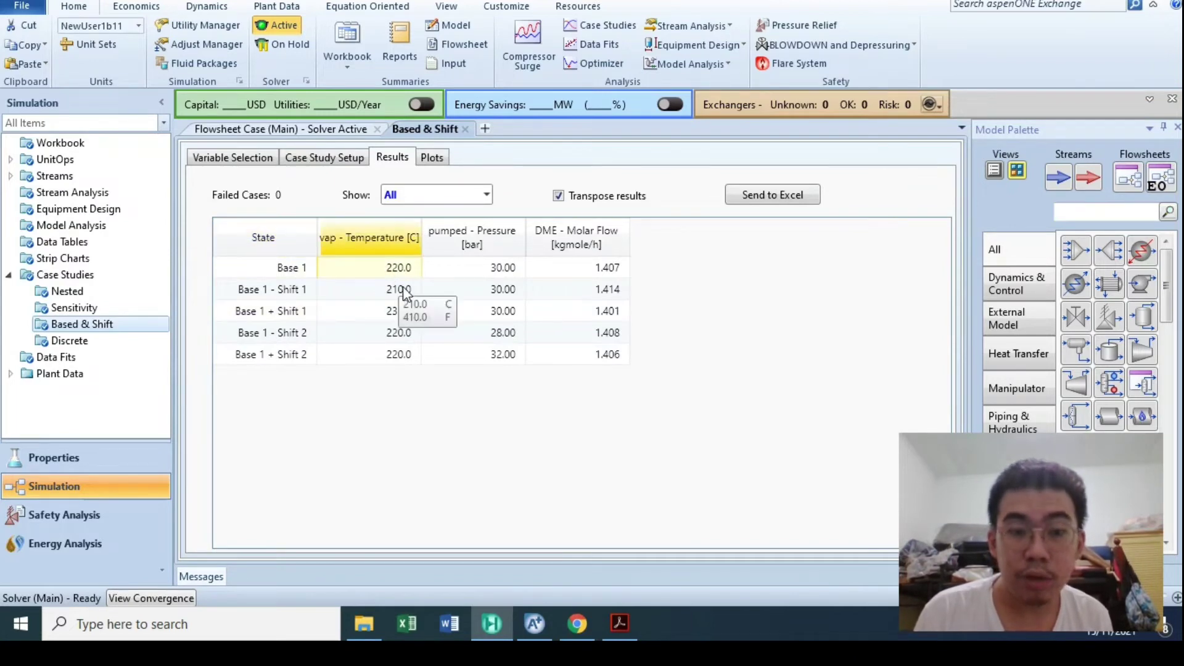
left_click(404, 290)
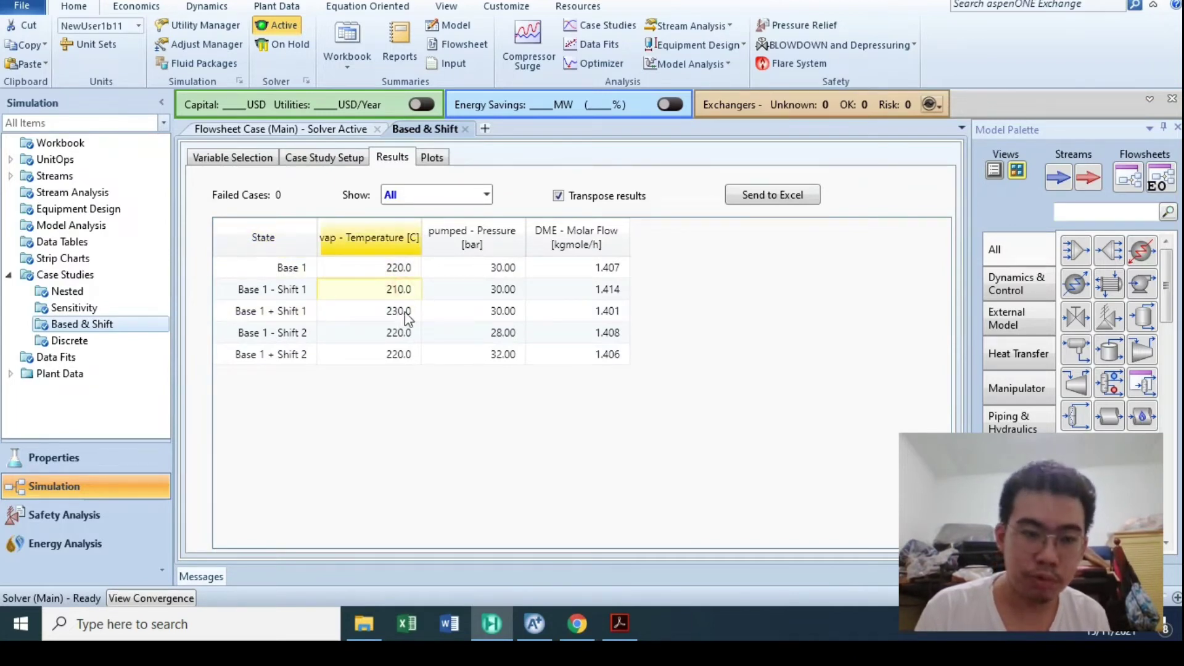
left_click(397, 312)
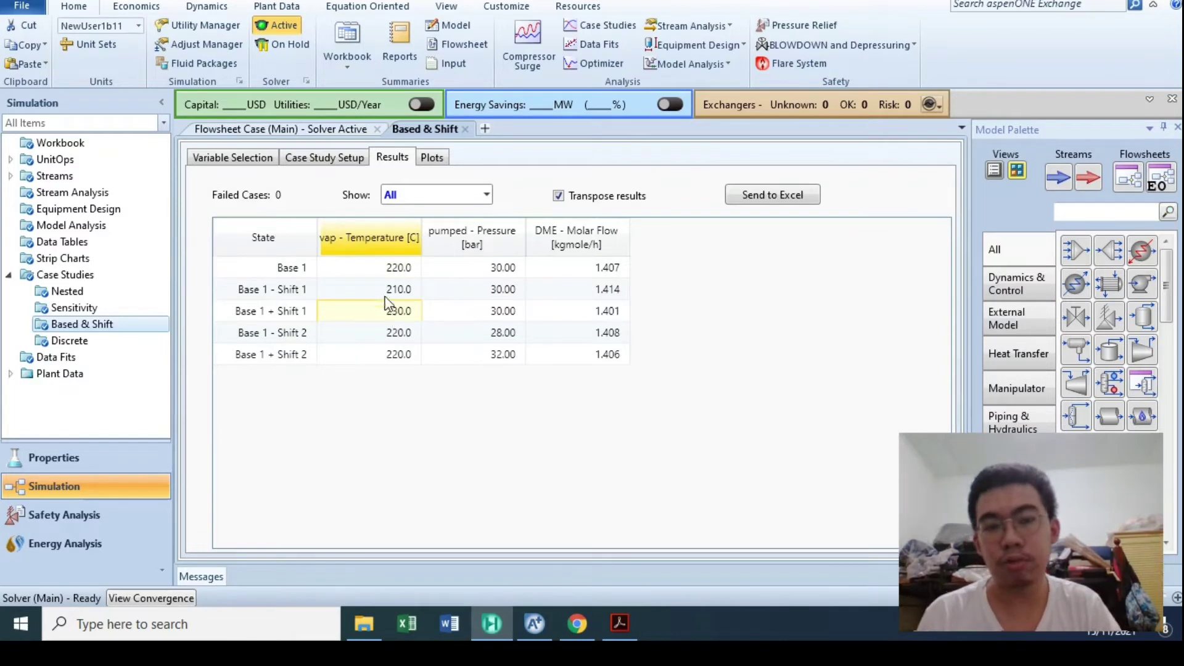
left_click(382, 293)
left_click(388, 312)
left_click(343, 157)
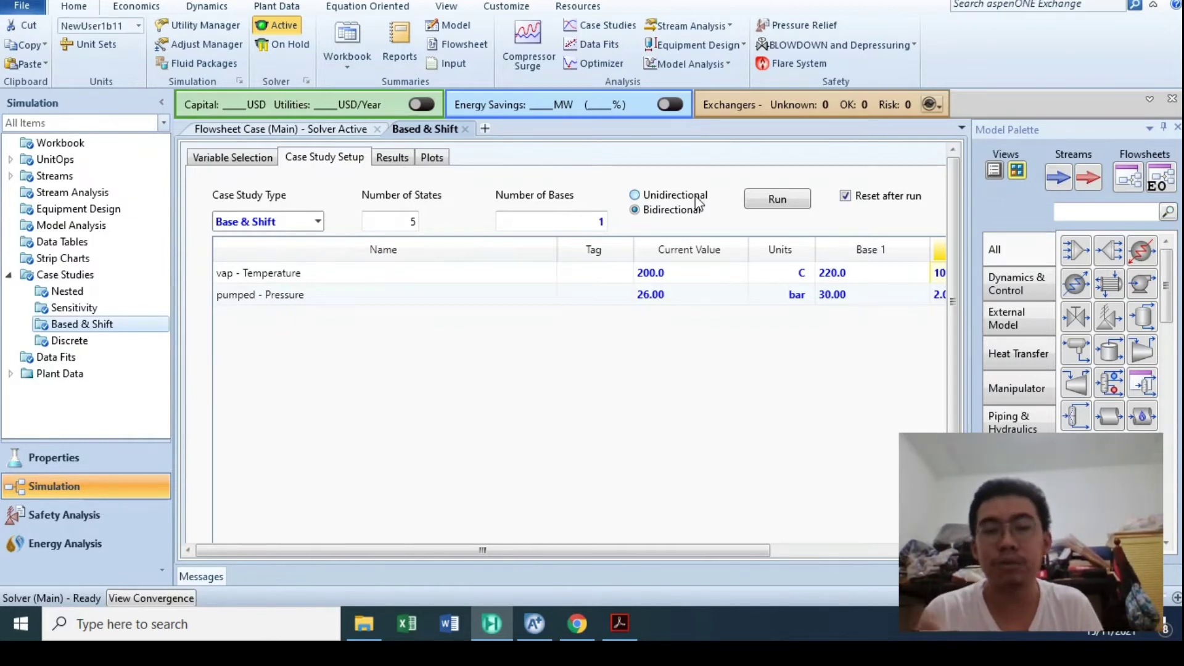
Open the setup of the Discrete case study and set its case study type to Discrete
left_click(119, 295)
left_click(117, 308)
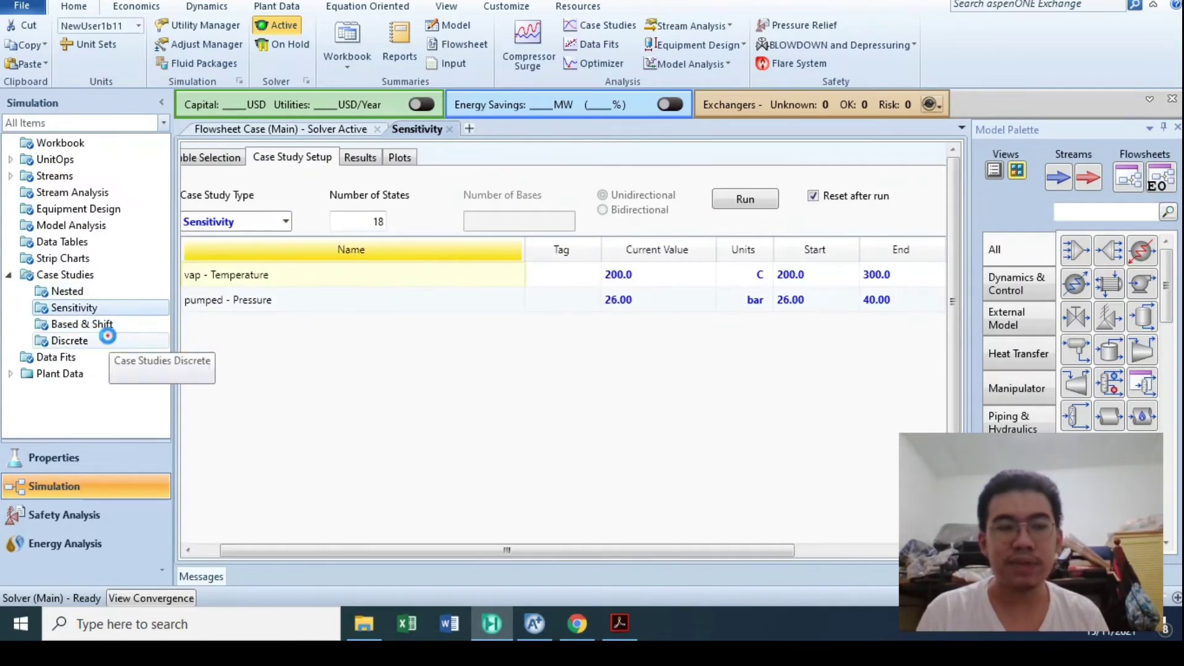
left_click(109, 341)
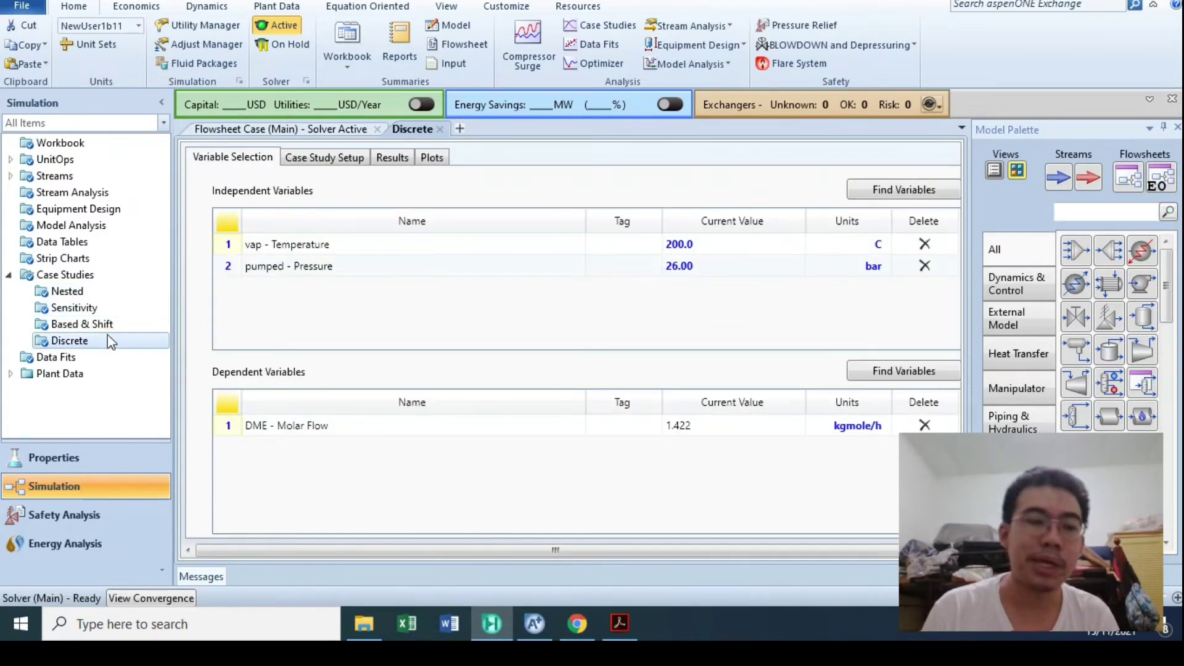
left_click(322, 157)
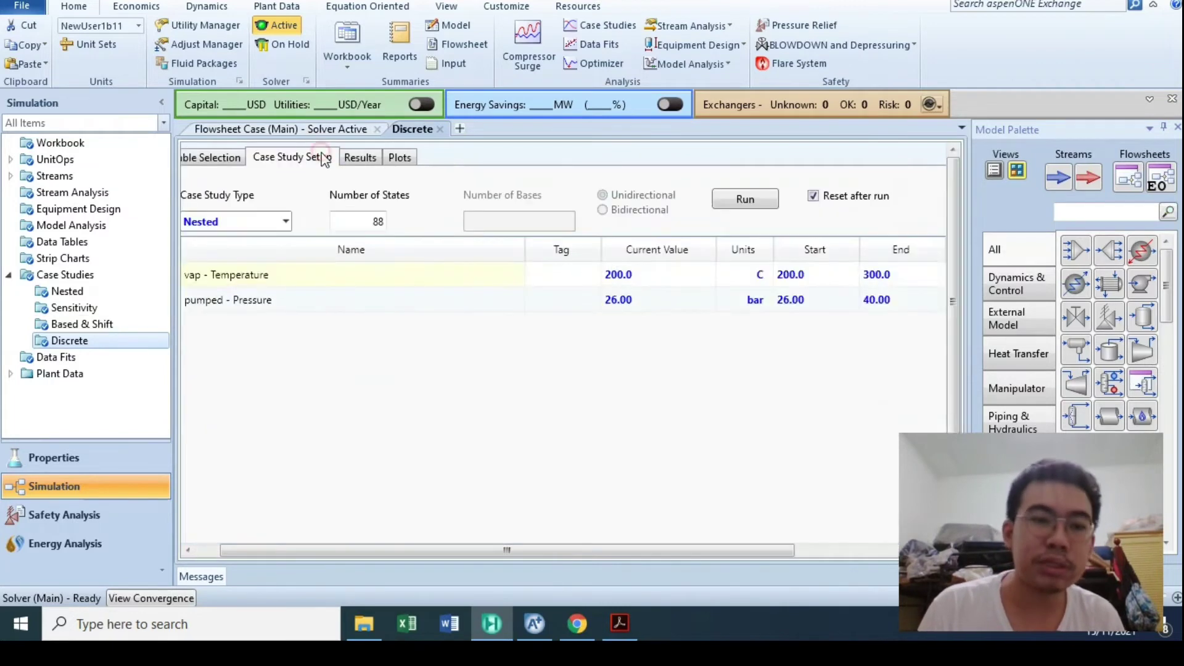
mouse_move(390, 548)
left_mouse_down()
mouse_move(521, 542)
mouse_move(520, 553)
mouse_move(376, 549)
left_mouse_up()
left_click(298, 220)
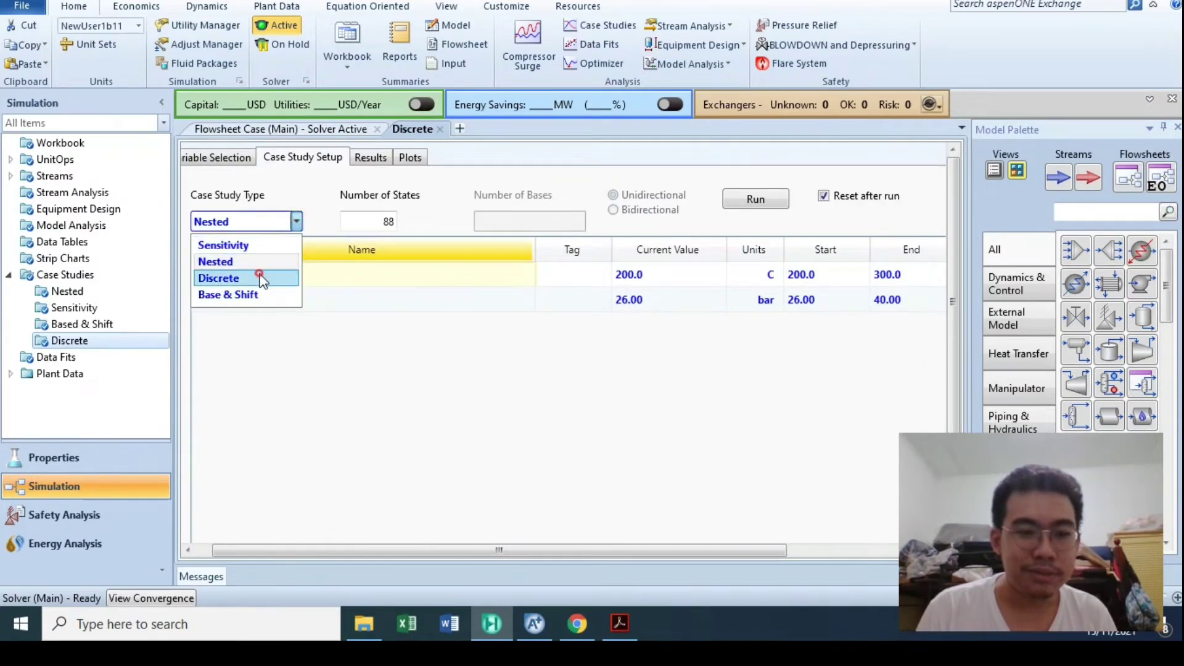
left_click(246, 275)
left_click_drag(516, 551, 621, 545)
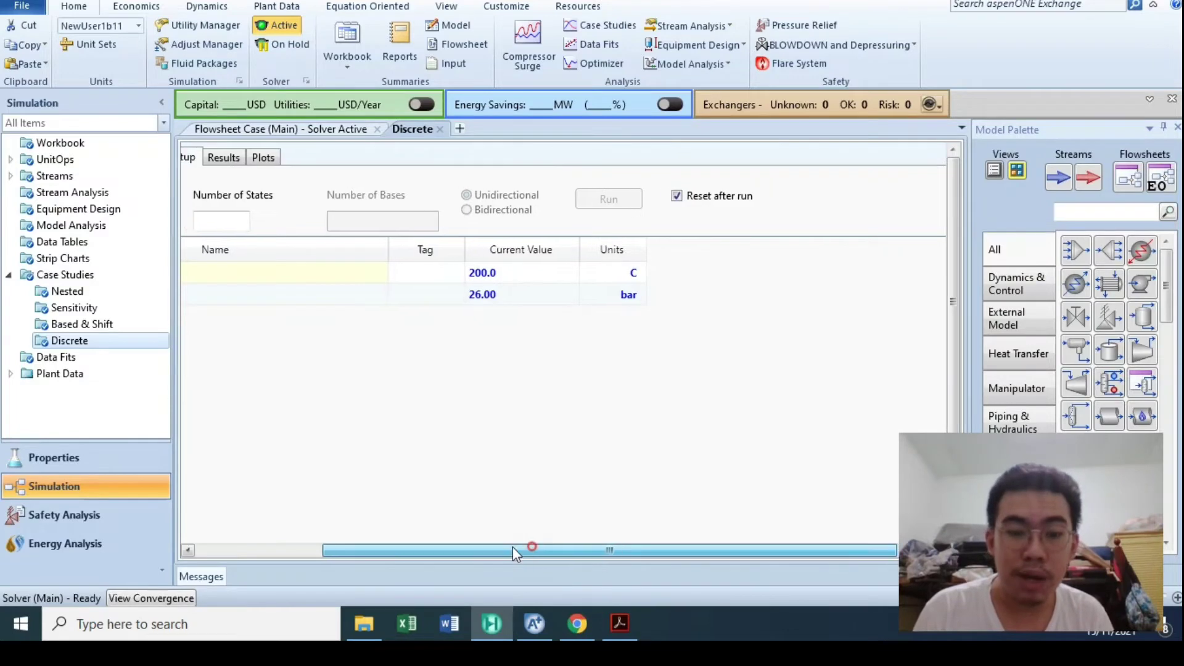
Set the number of states of the Discrete case study to 2
left_click_drag(523, 549, 447, 549)
left_click(333, 221)
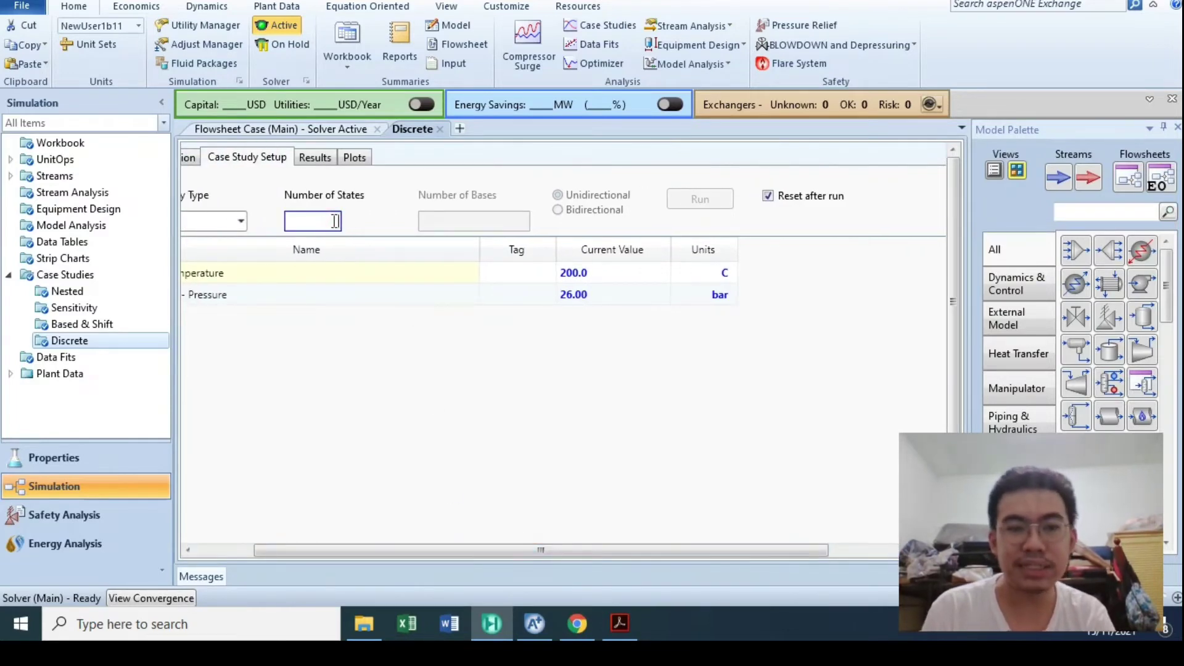
key("Return")
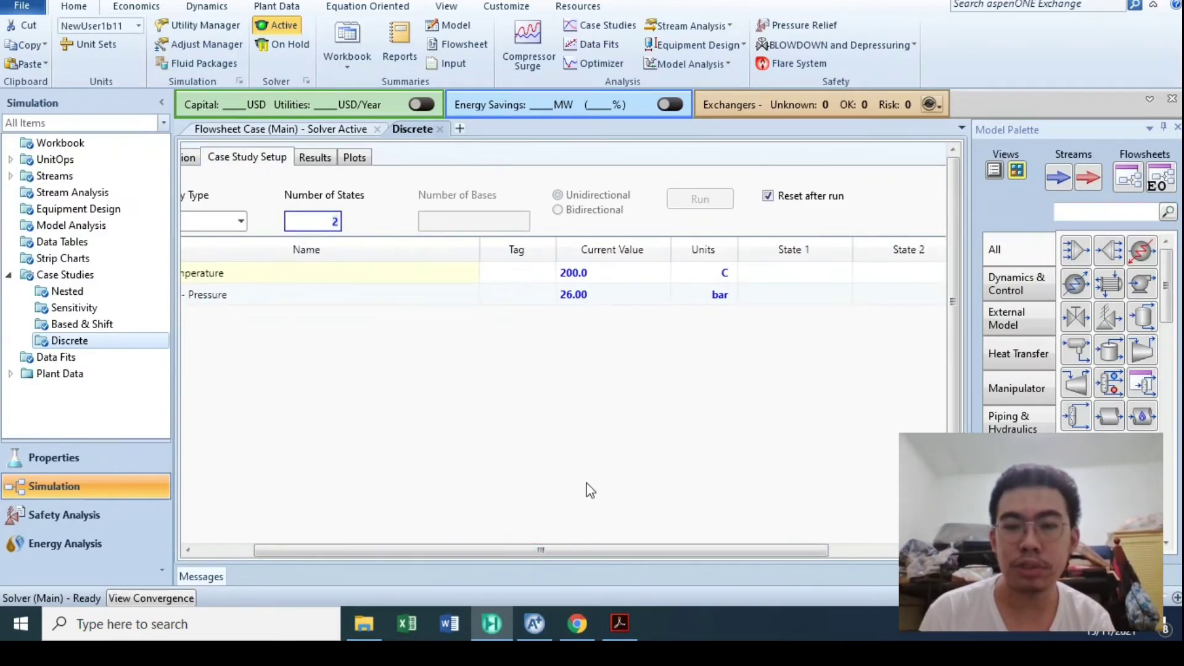
Set the vap temperature to 220 °C for State 1 and 450 °C for State 2
left_click_drag(634, 551, 701, 543)
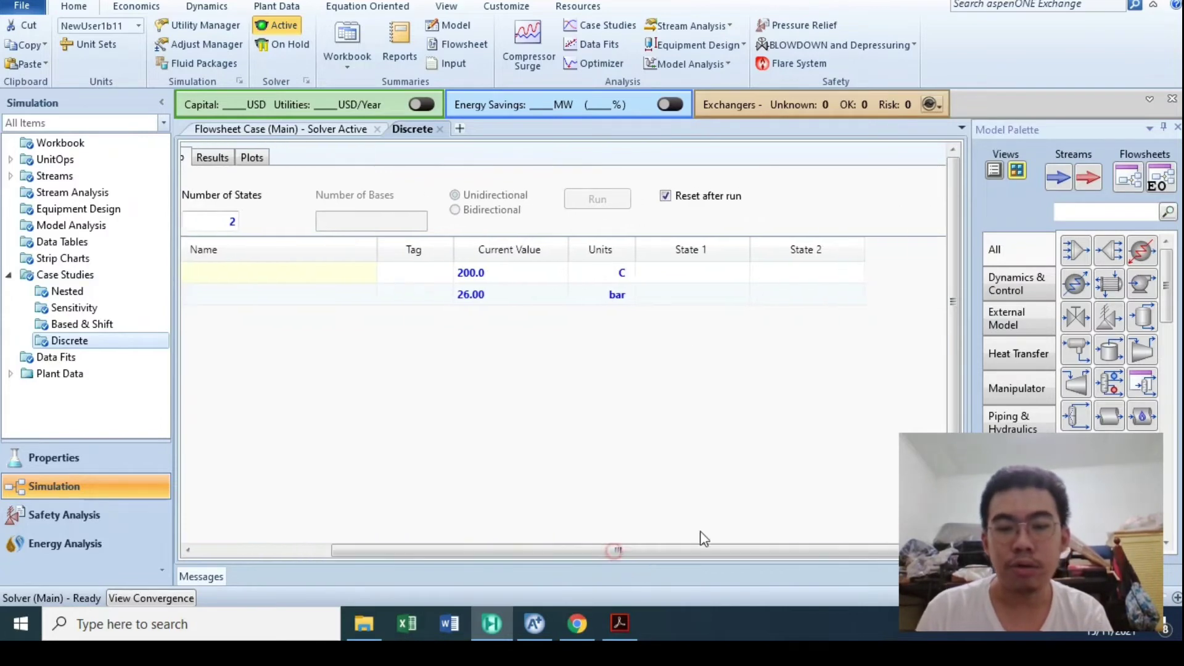
left_click(675, 274)
type("220")
key("Return")
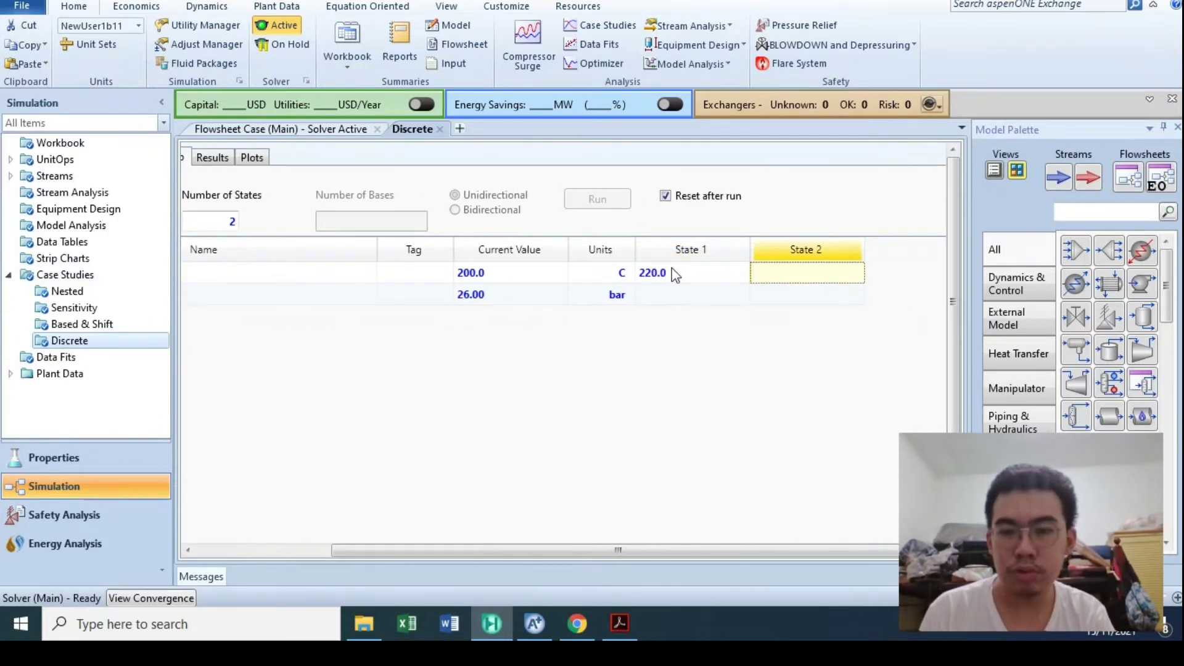
type("450")
key("Return")
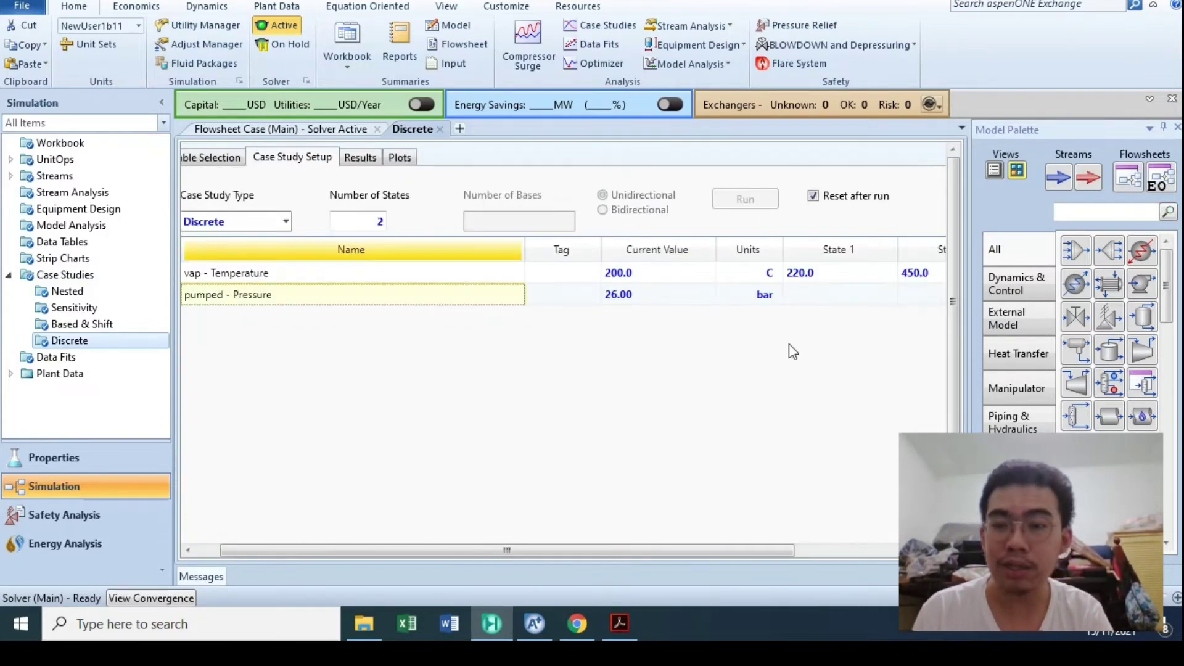
Set the pumped pressure to 27 bar for State 1 and 27.1 bar for State 2
left_click(812, 295)
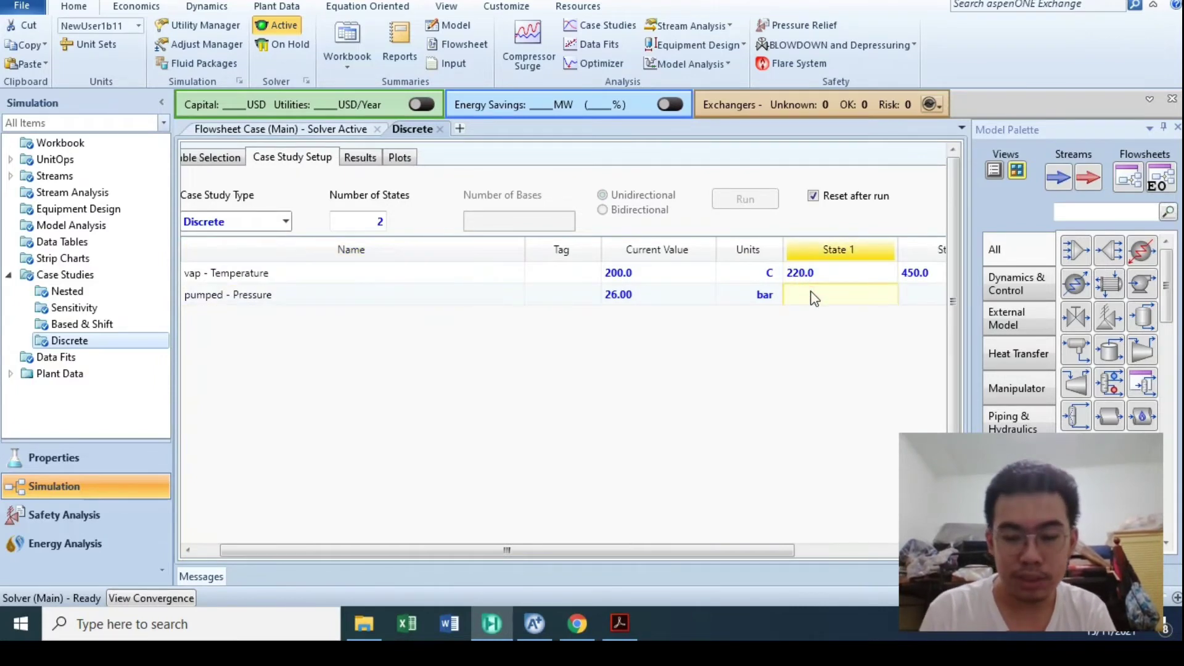
type("27")
key("Return")
type("27")
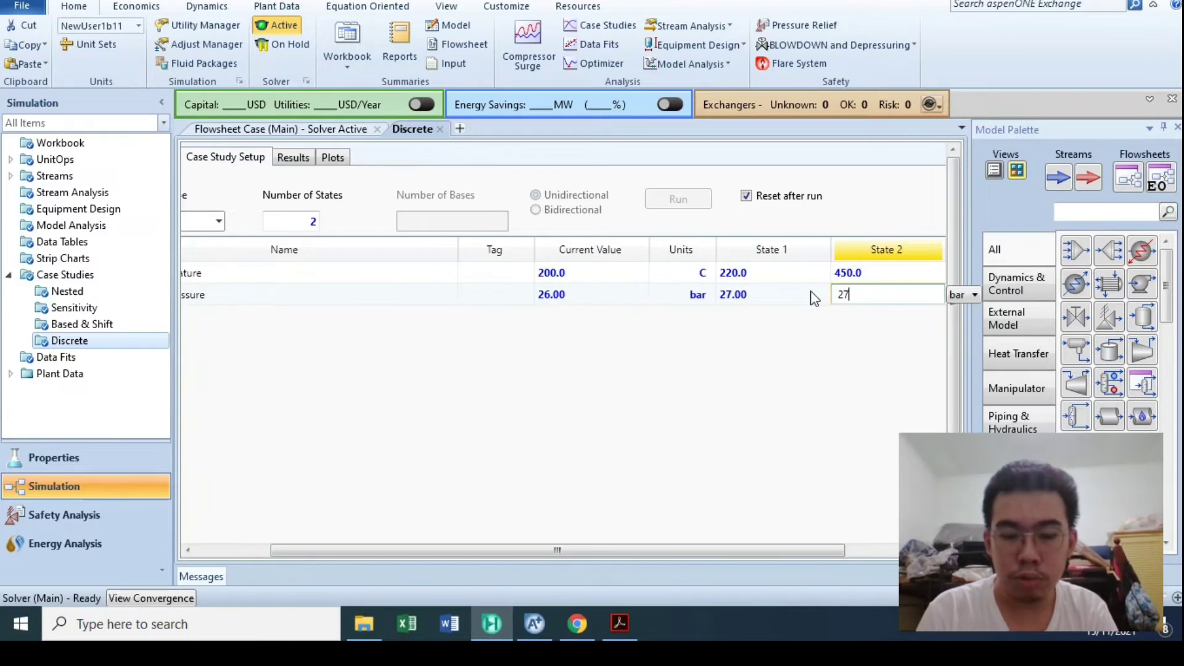
type(".1")
key("Return")
Run the Discrete case study and compare the temperature, pressure and DME molar flow of its two cases in the results
left_click(723, 198)
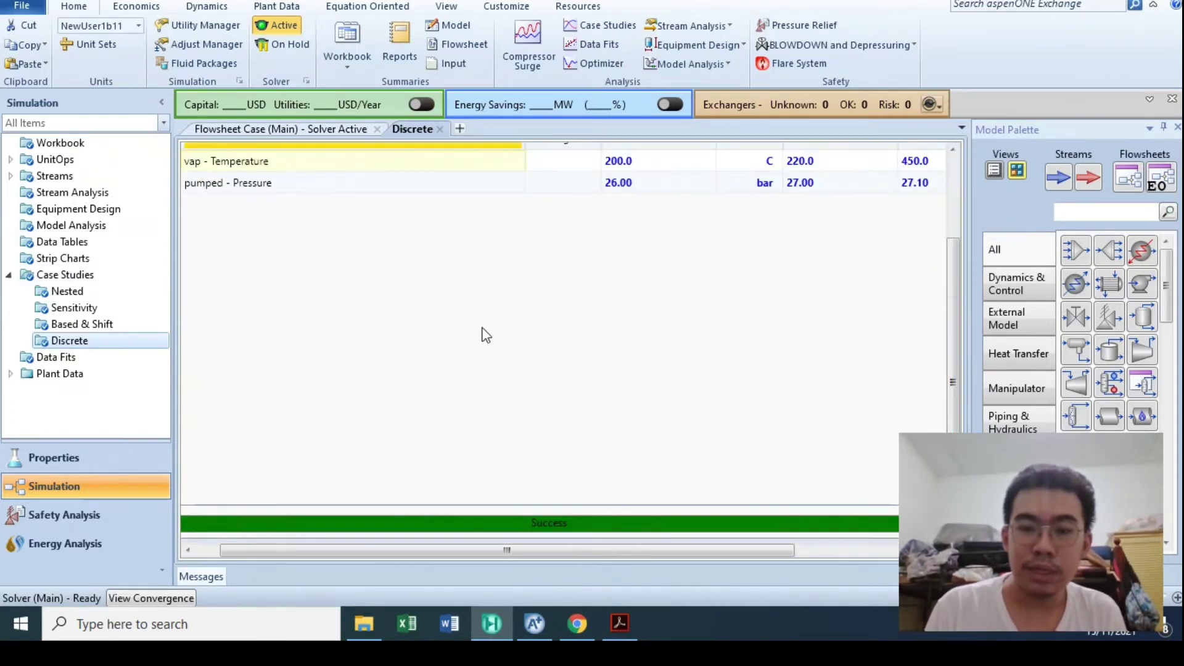
scroll(944, 269, "up", 3)
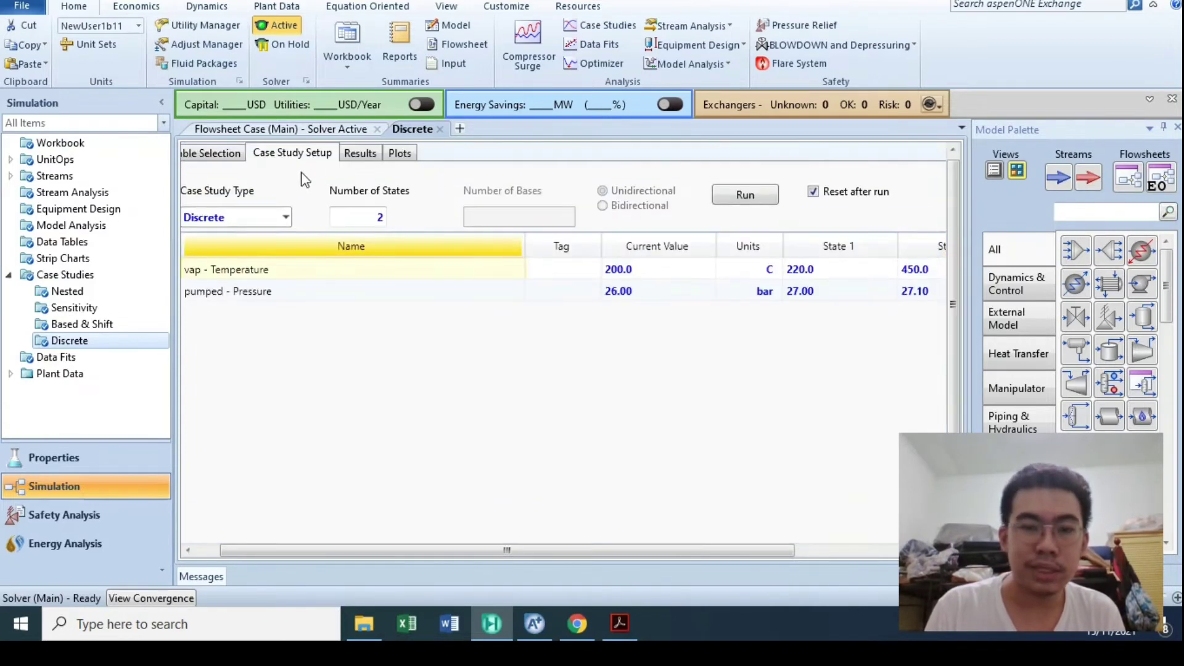
left_click(355, 159)
left_click(479, 265)
left_click(494, 286)
left_click(595, 289)
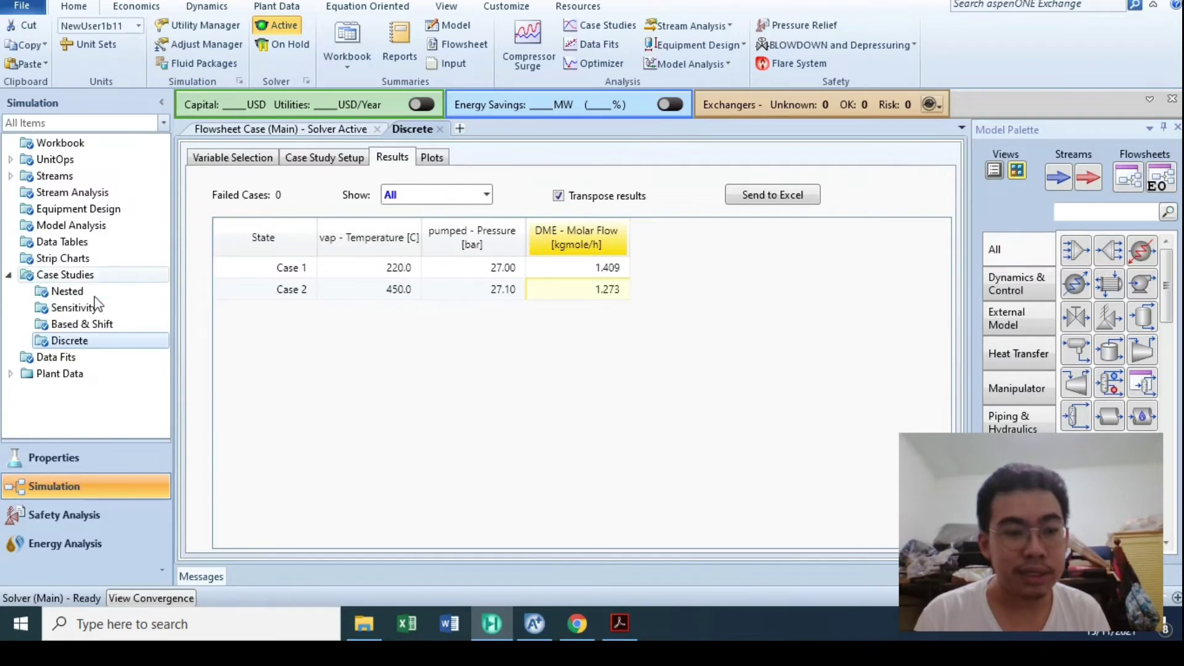
left_click(74, 307)
left_click(80, 325)
left_click(84, 342)
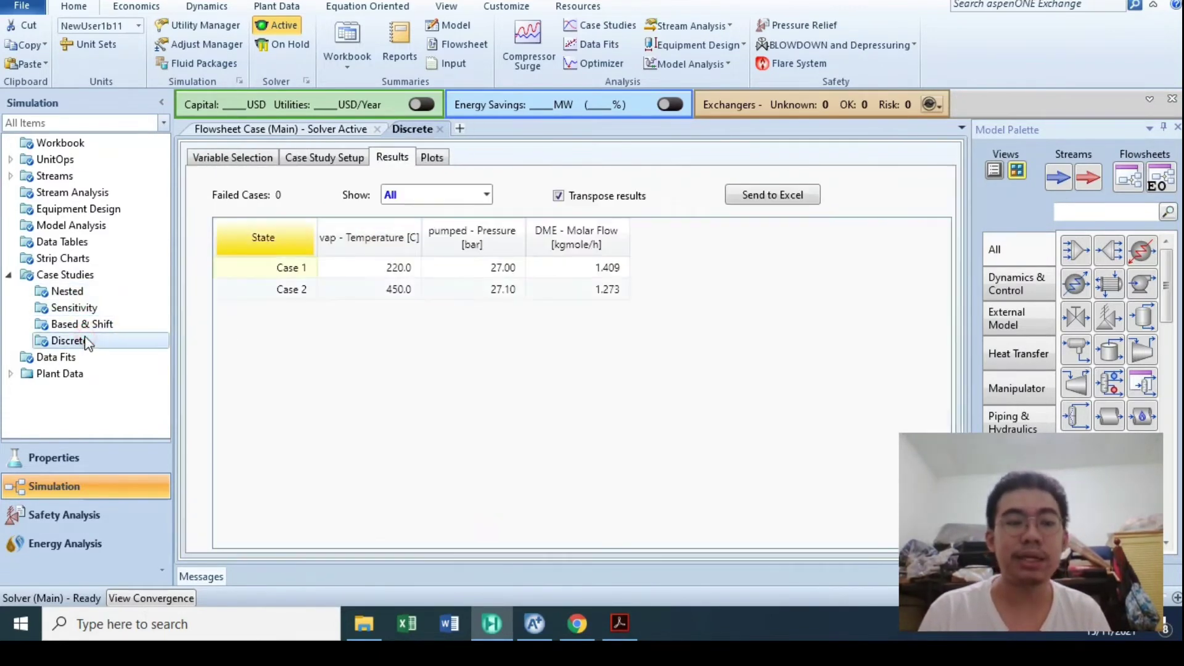
Add a new case study with the TEE-100 Flow Ratio_1 as its independent variable
left_click(71, 276)
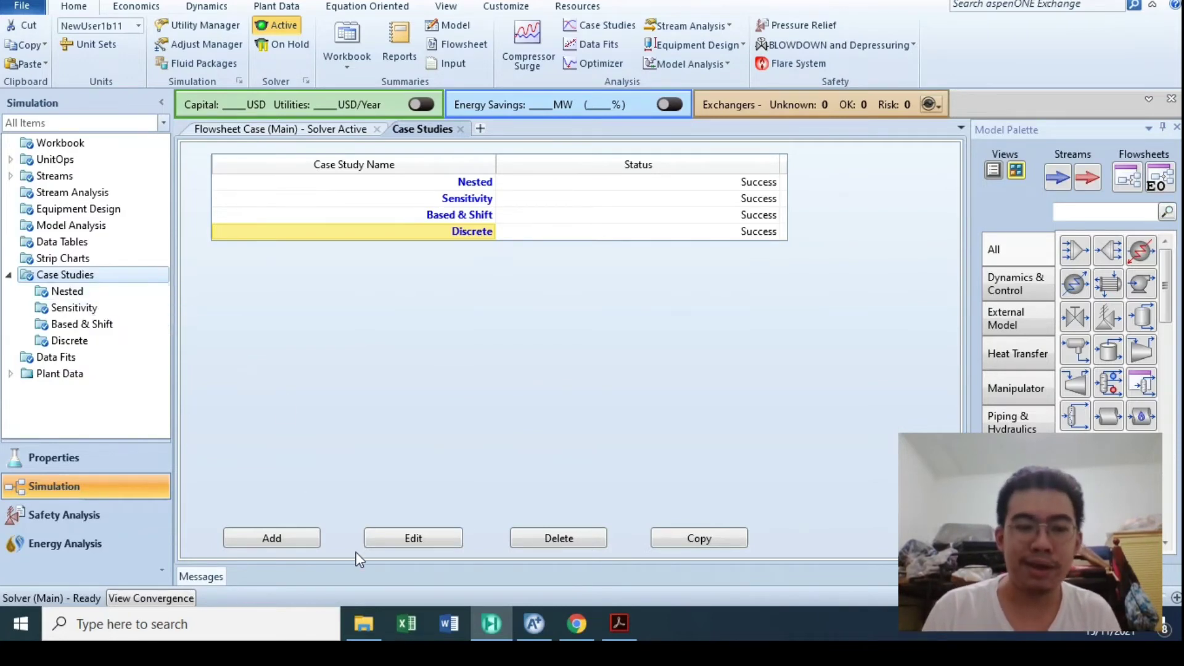
left_click(301, 543)
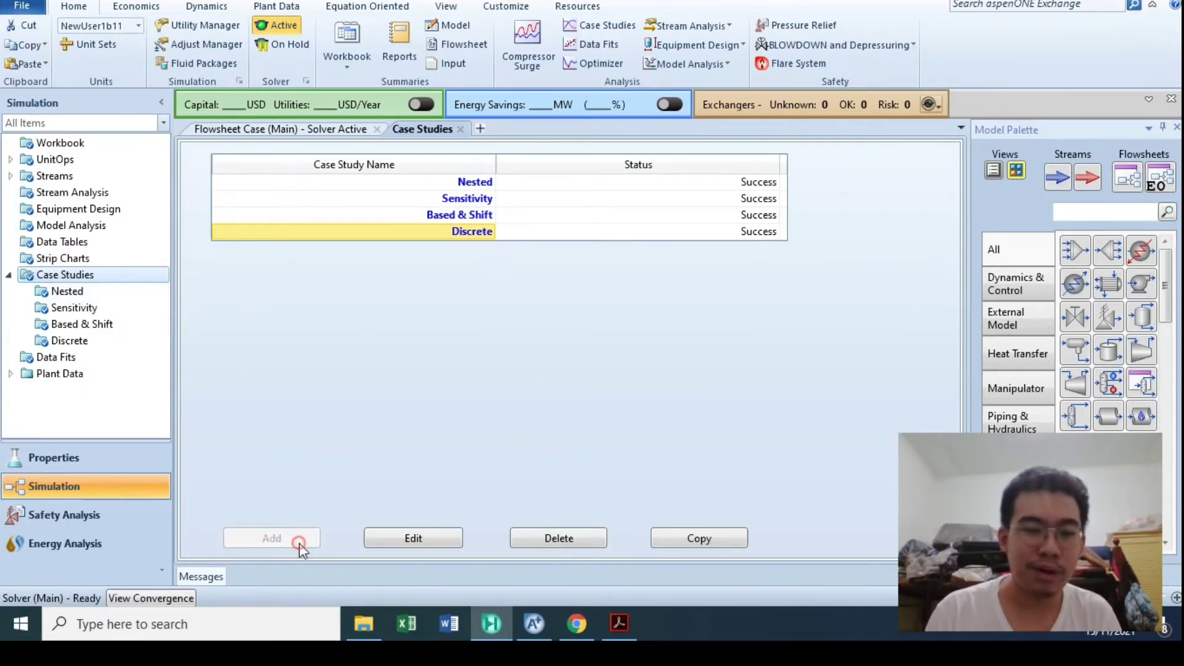
left_click(903, 189)
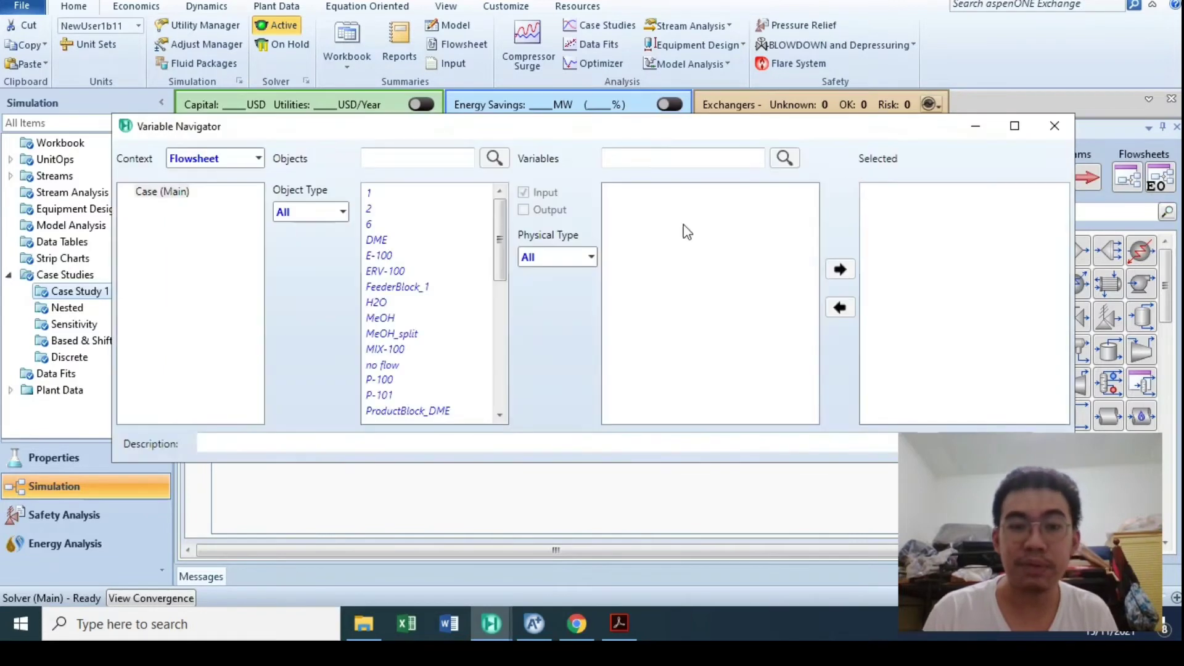
scroll(448, 285, "down", 1)
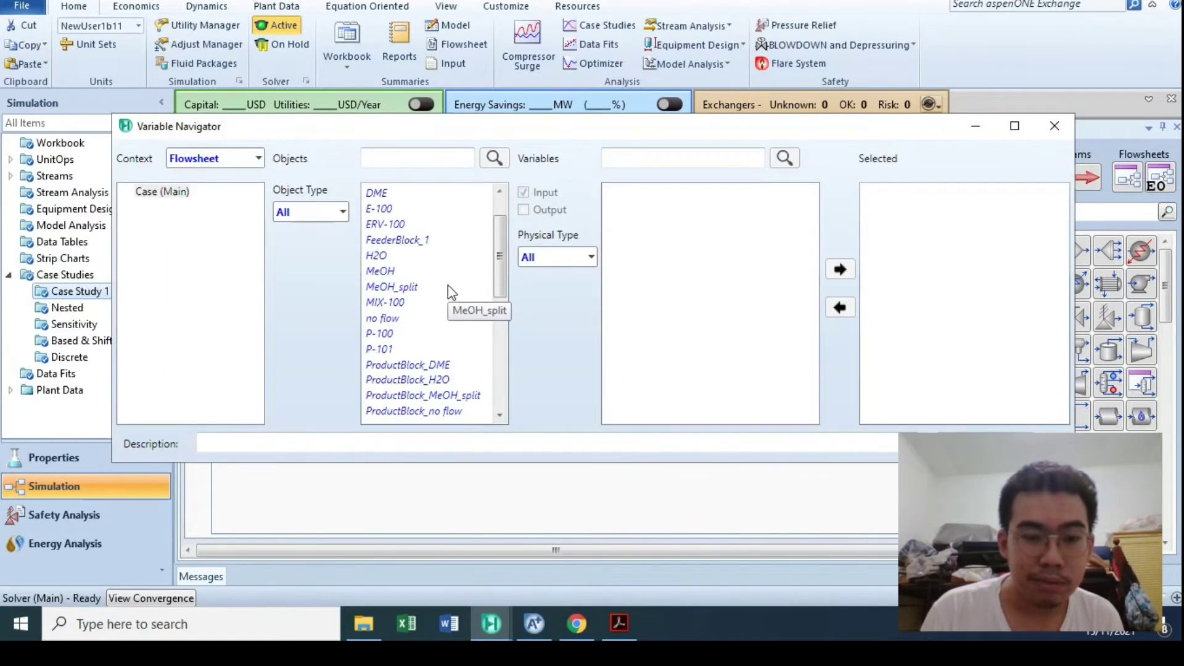
left_click(391, 164)
type("tee")
left_click(391, 193)
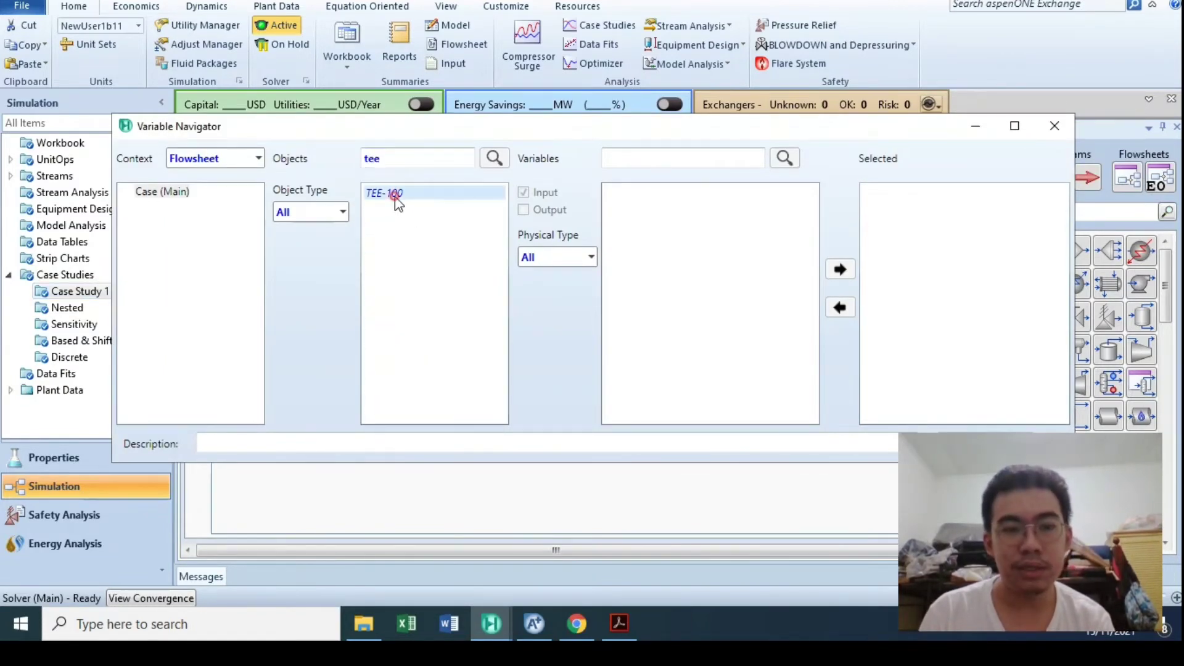
left_click(613, 191)
left_click(665, 206)
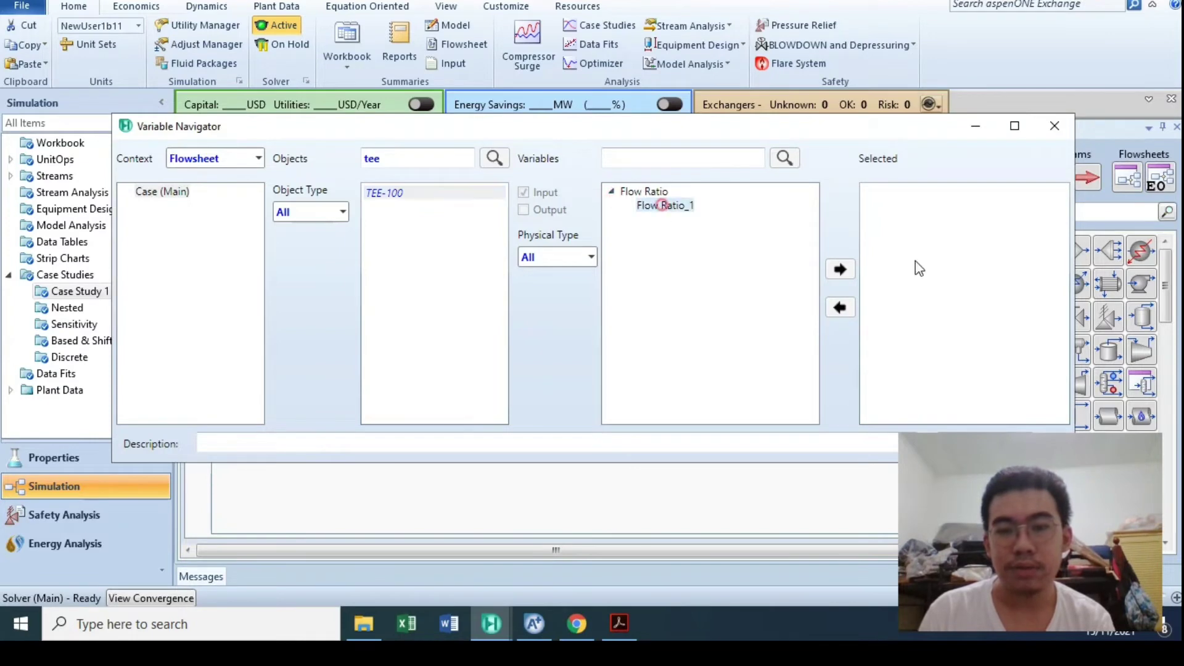
left_click(840, 269)
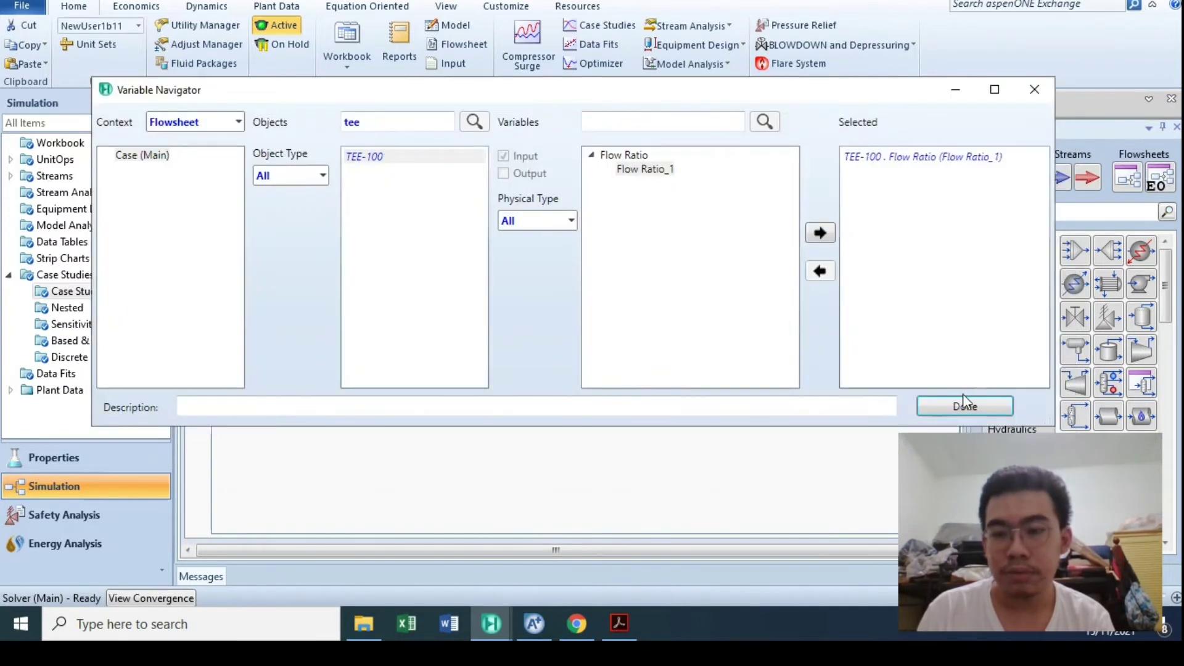
left_click(965, 404)
Add the DME stream's Molar Flow as the dependent variable of the new case study
left_click(904, 371)
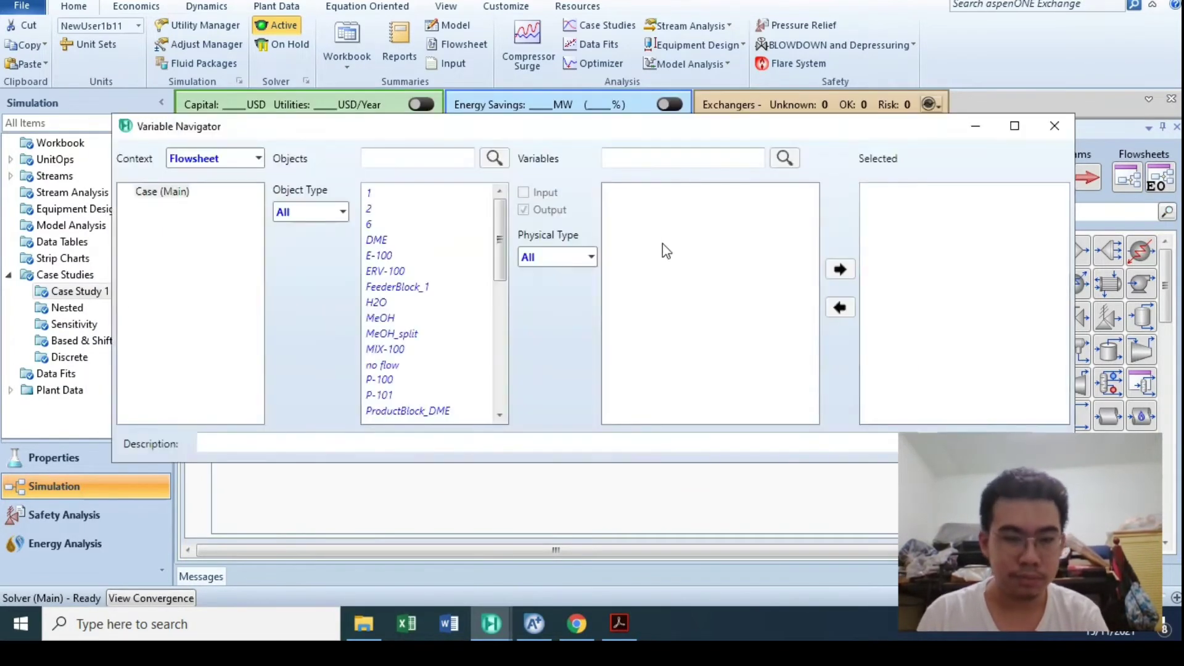
left_click(376, 241)
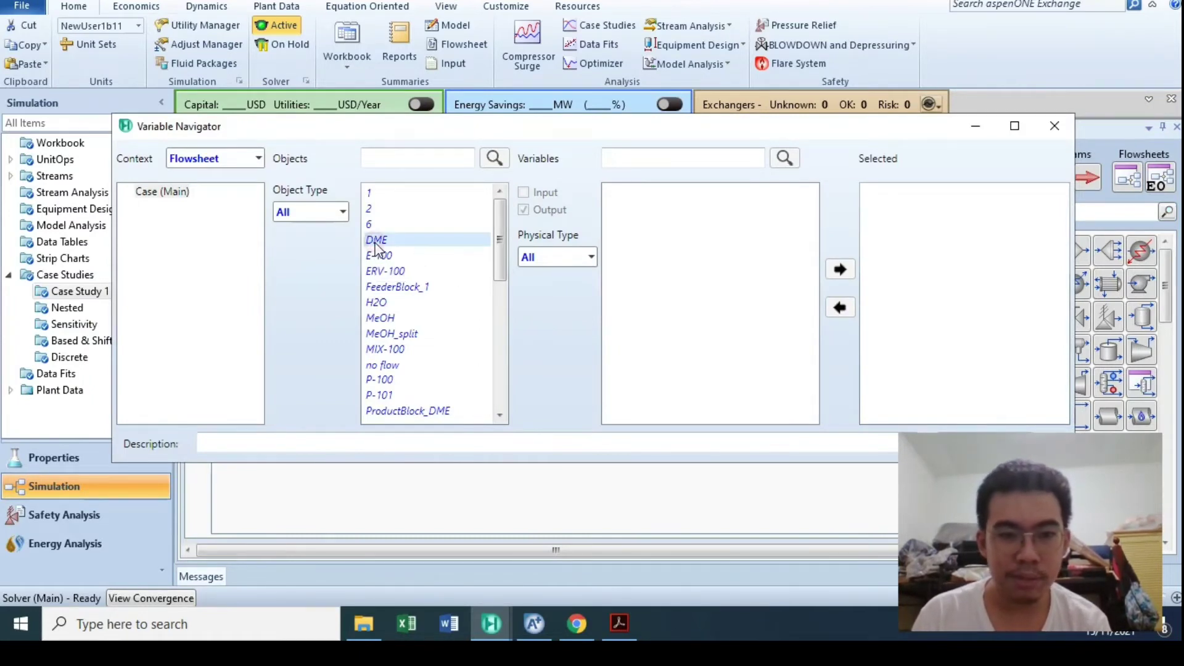
left_click(660, 158)
type("molar")
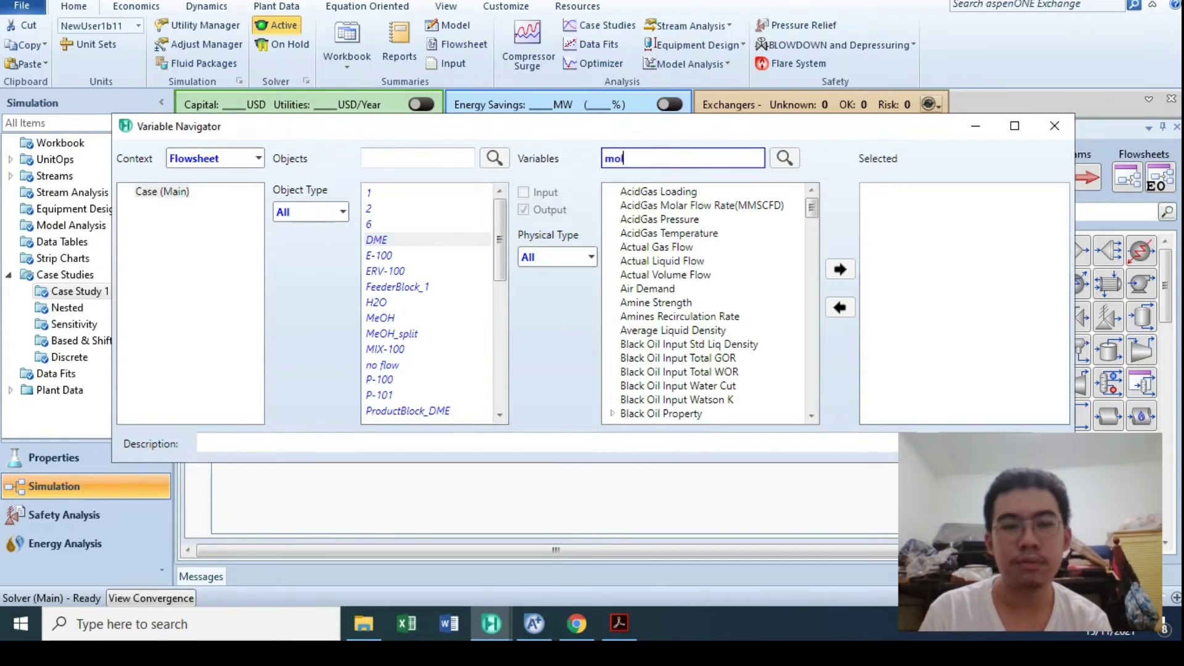
left_click(661, 276)
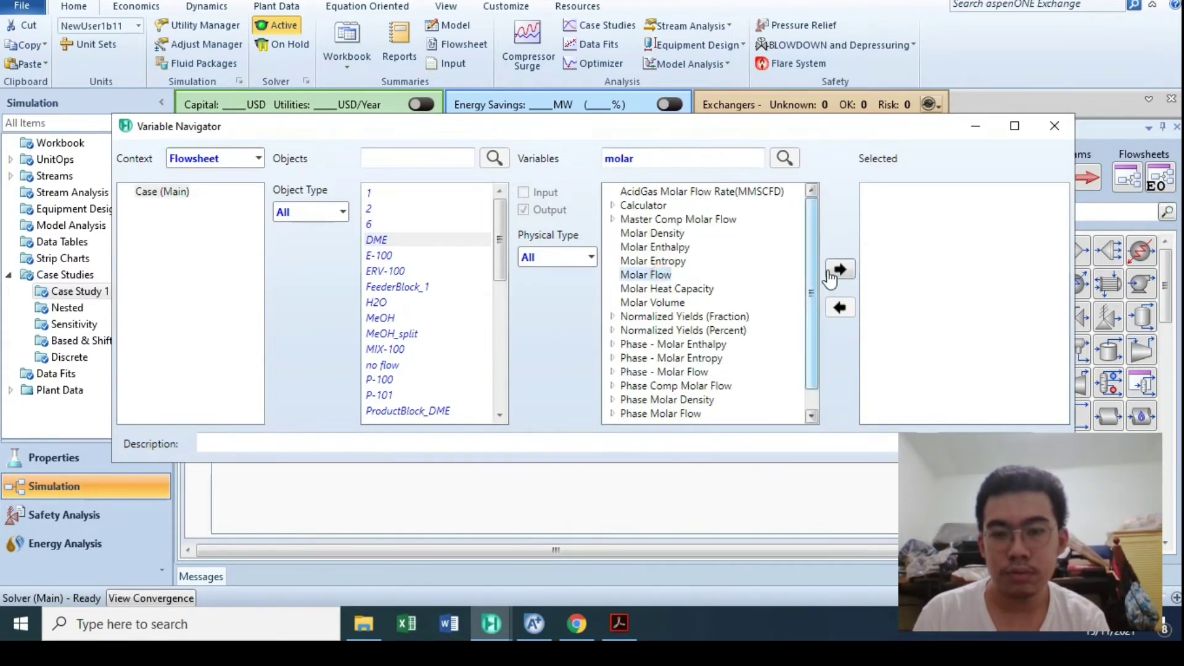
left_click(837, 269)
left_click_drag(732, 129, 627, 74)
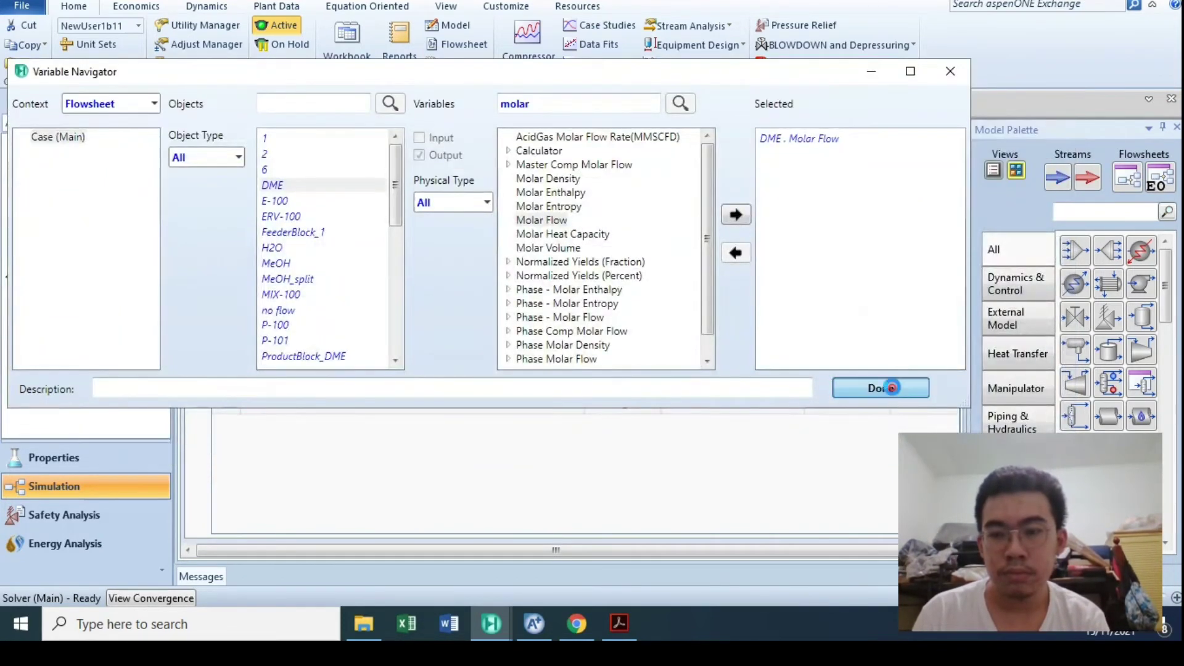
left_click(896, 390)
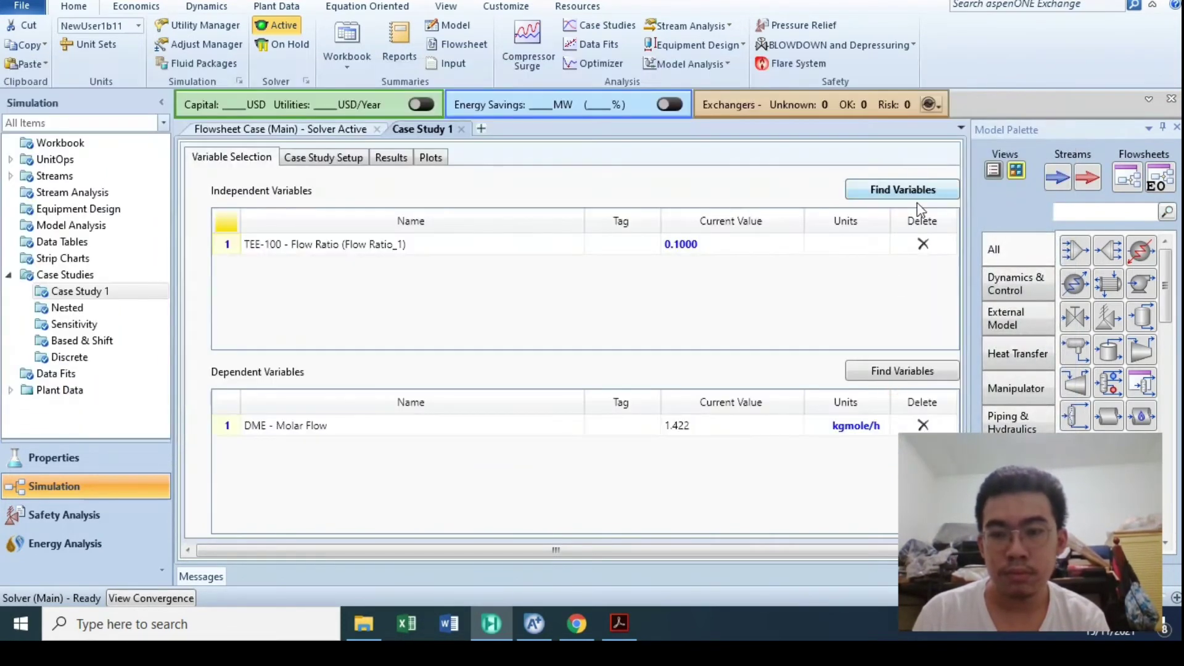
Set the TEE-100 flow ratio in the case study setup to run from 0.1 to 0.4 with a step size of 0.05
left_click(323, 158)
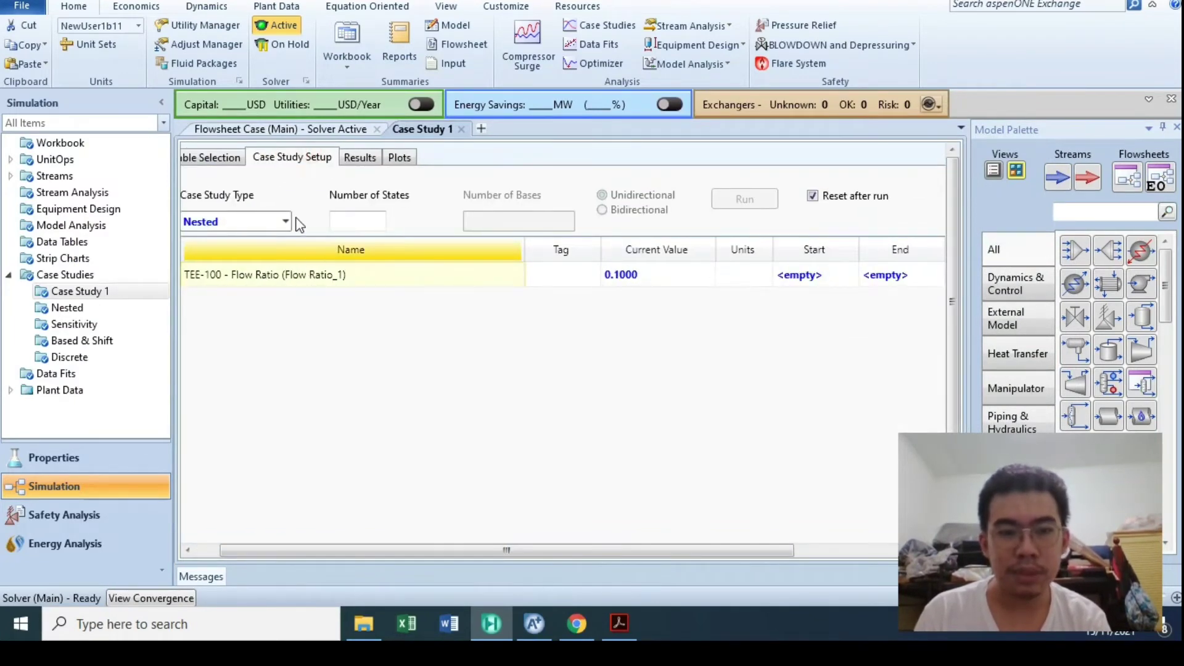
left_click_drag(614, 551, 709, 548)
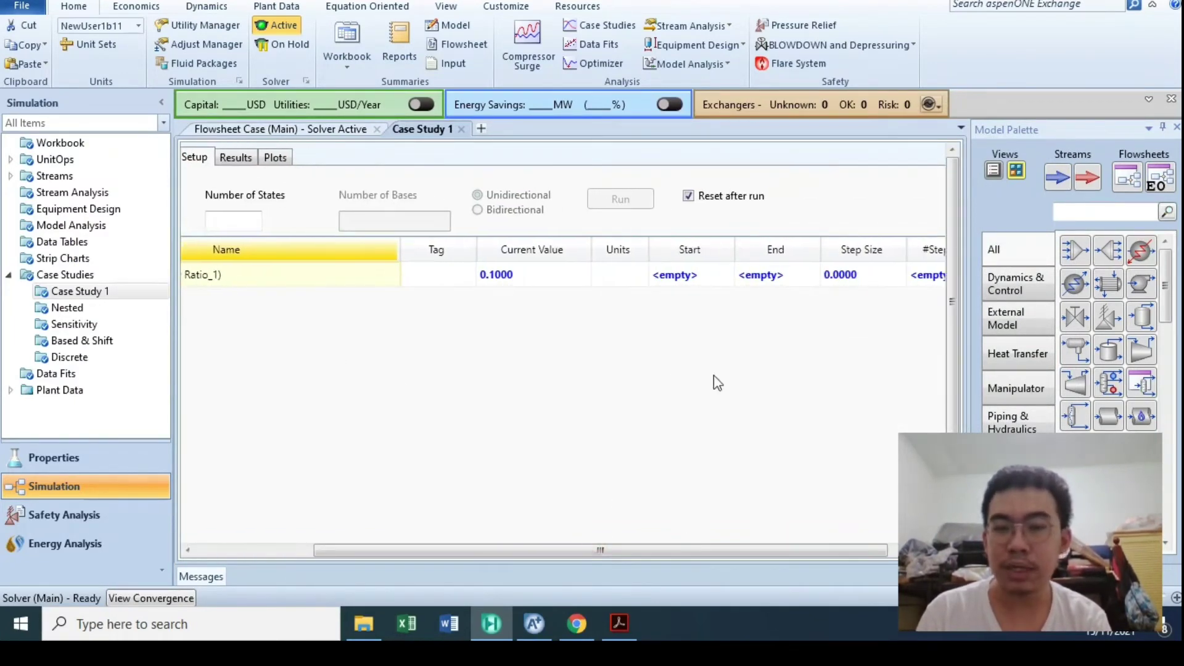
left_click(668, 276)
type("0.1")
key("Return")
type("0.4")
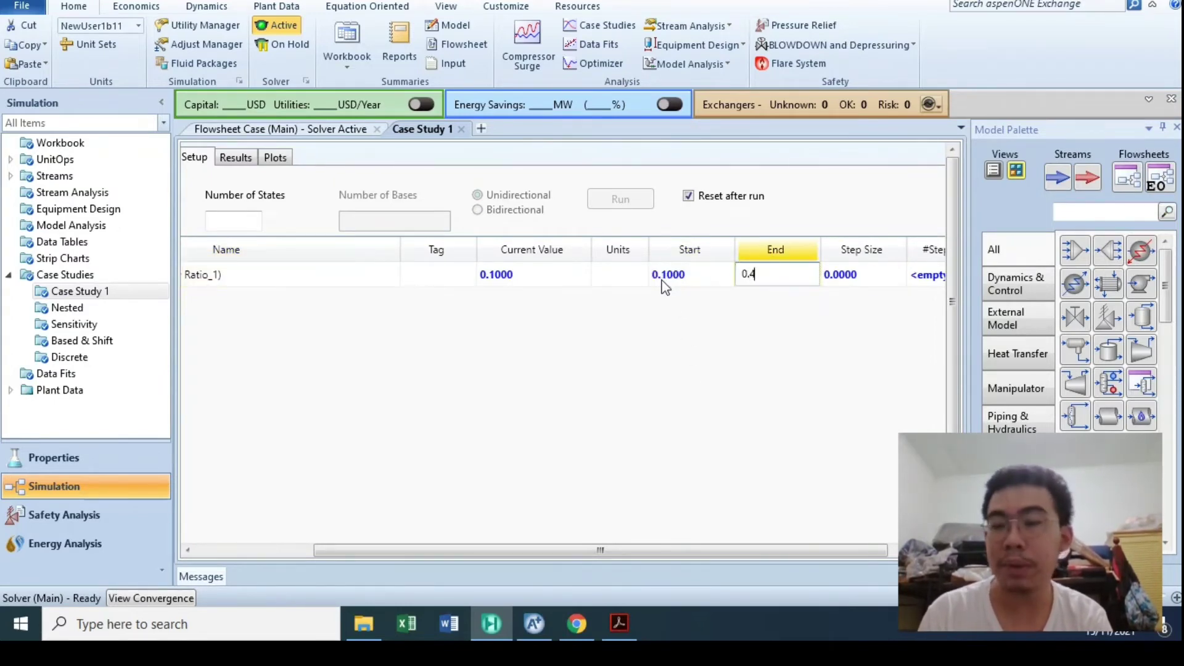
key("Return")
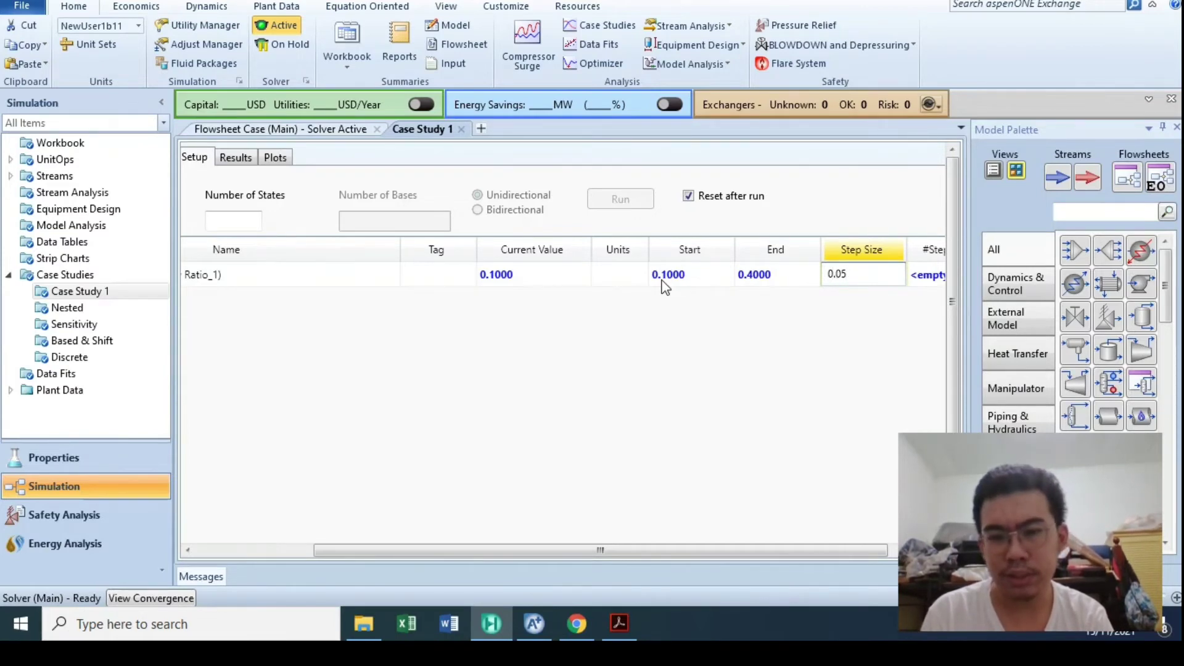
key("Return")
Run the flow ratio case study and examine how the DME molar flow varies with the TEE-100 flow ratio in the results
left_click(596, 201)
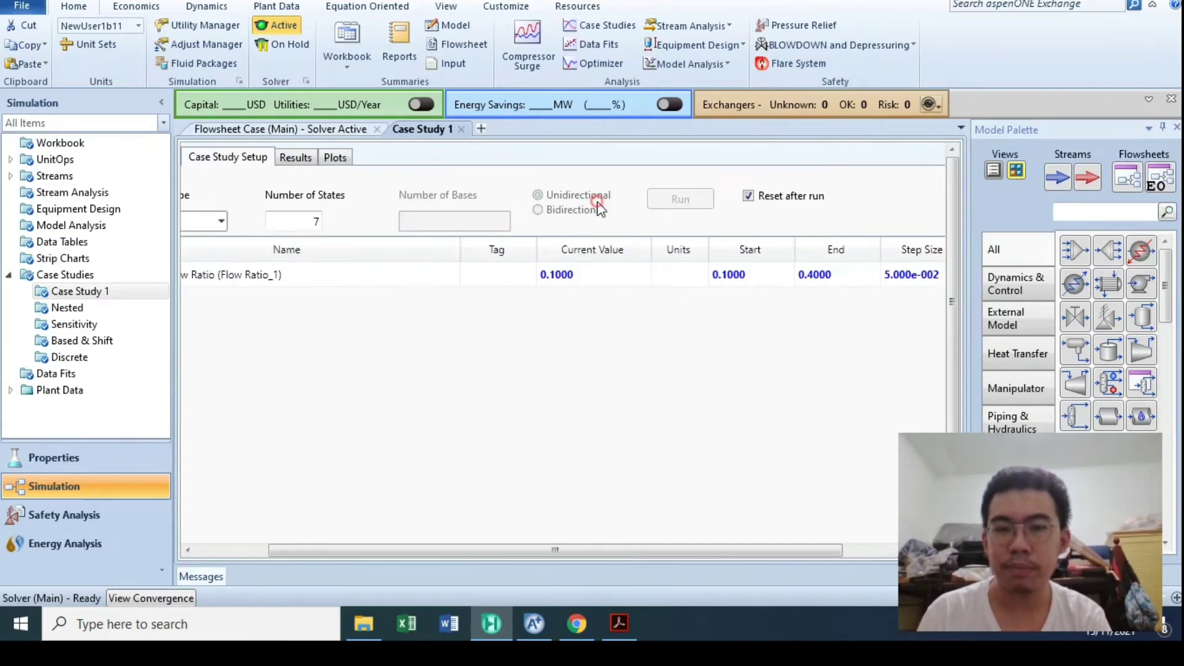
left_click(294, 159)
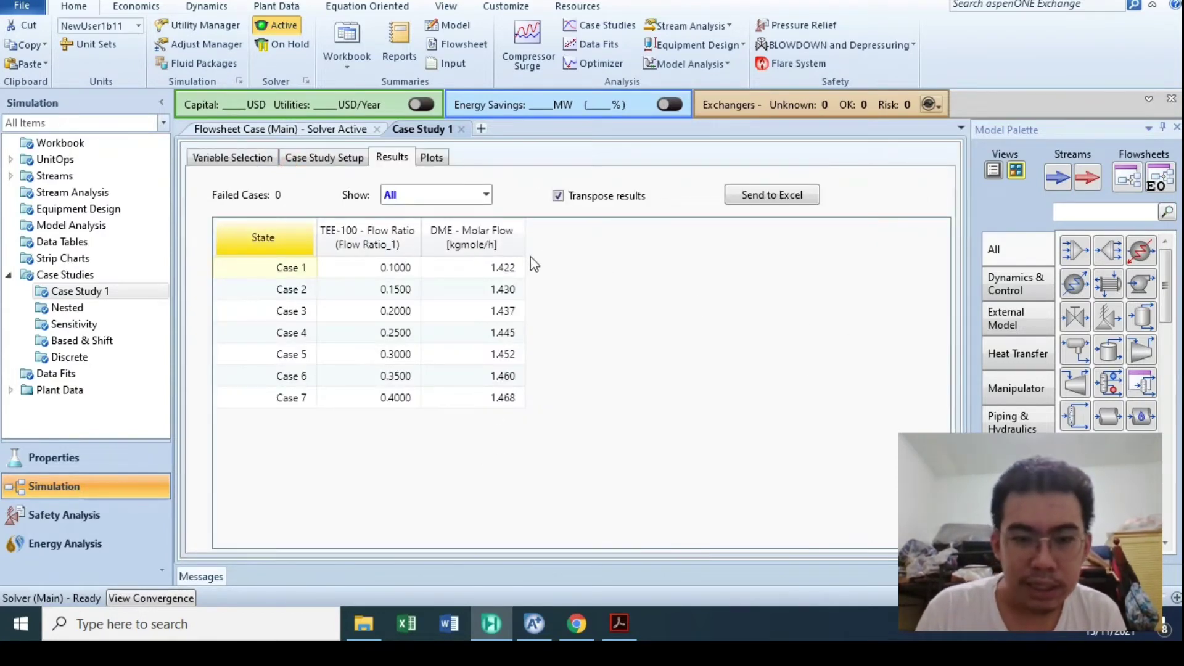
mouse_move(506, 277)
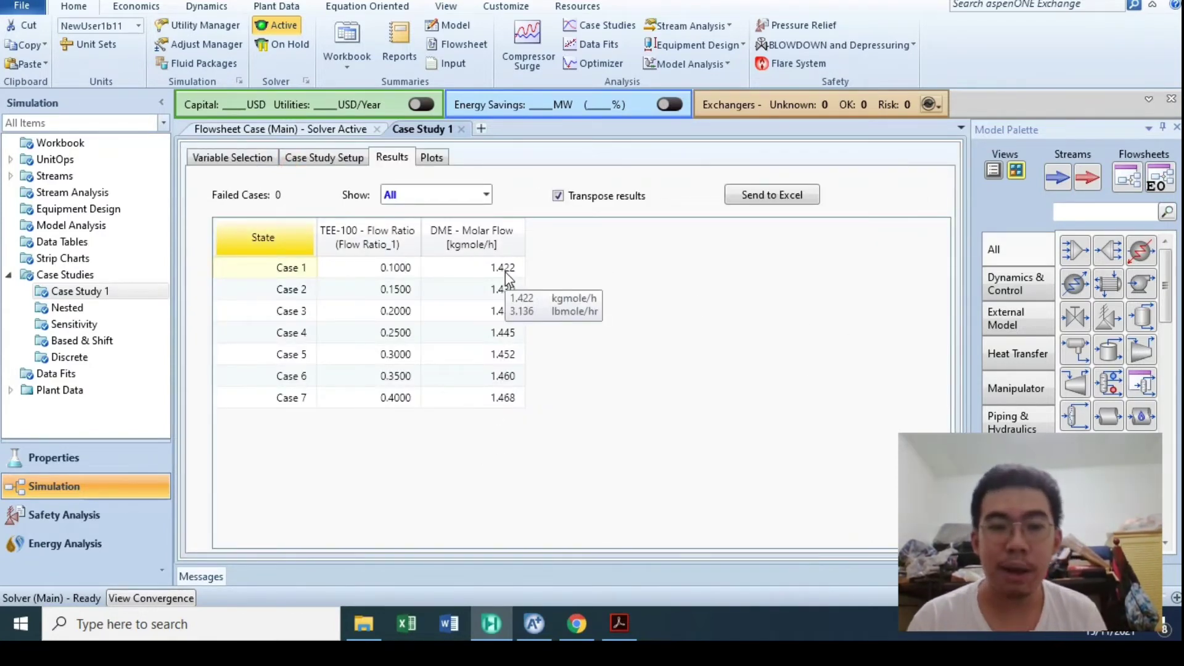
left_click_drag(409, 269, 408, 401)
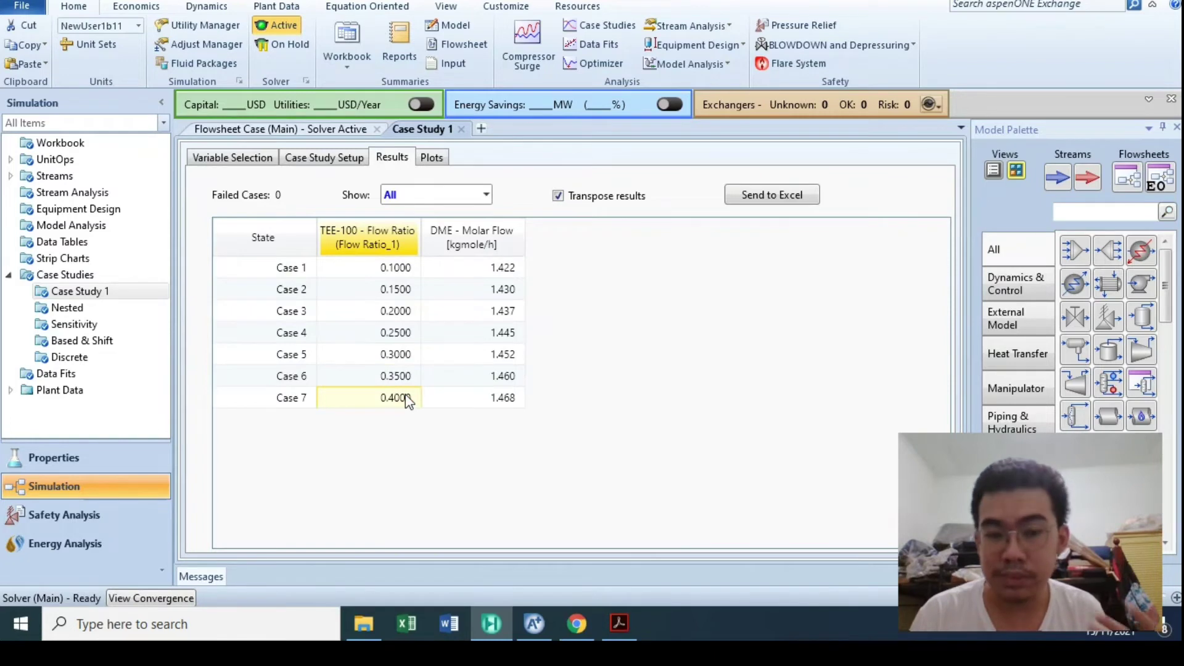
Return to the flowsheet and check the split flow ratios in the parameters of TEE-100
left_click(271, 130)
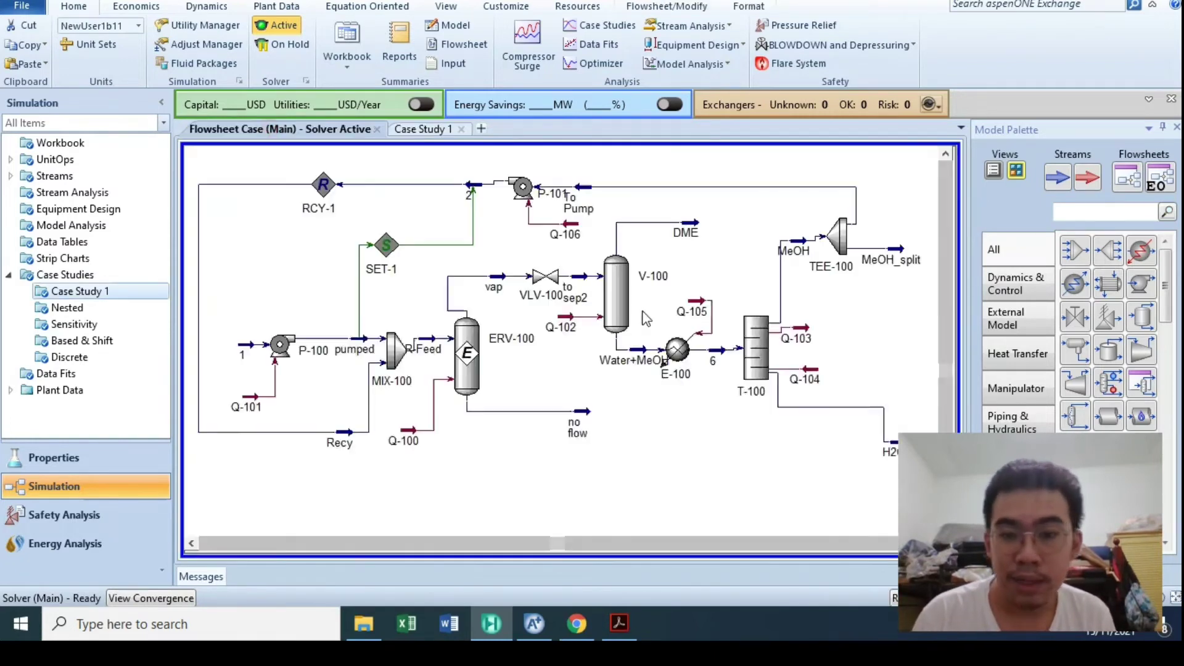
double_click(837, 238)
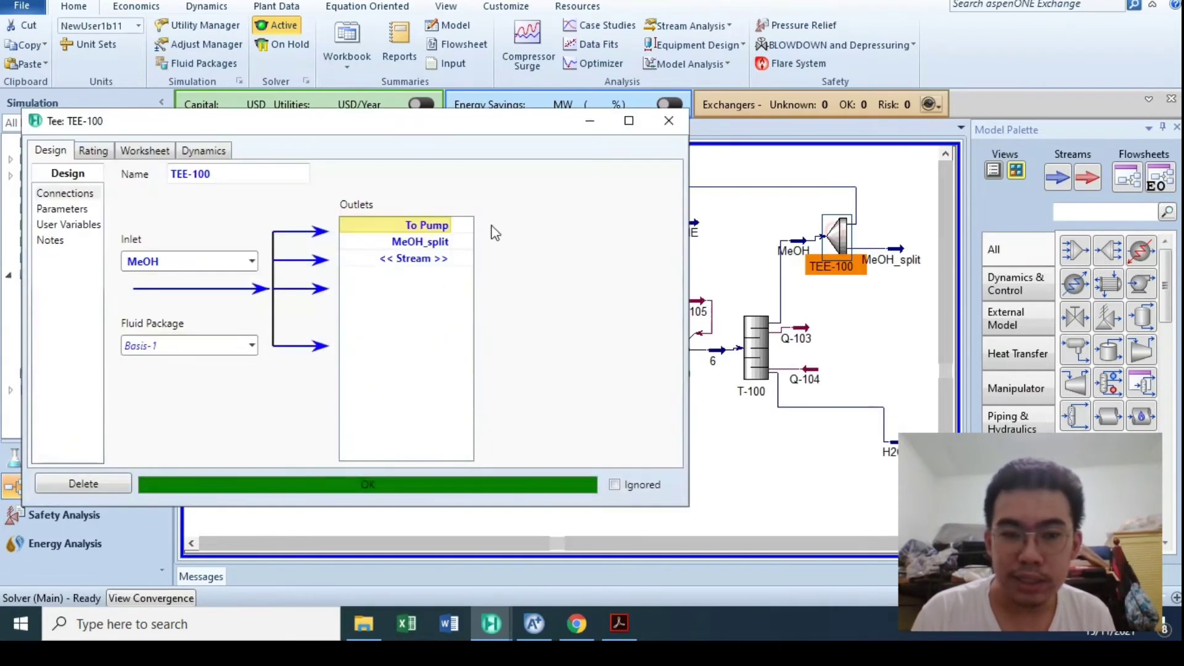
left_click(62, 208)
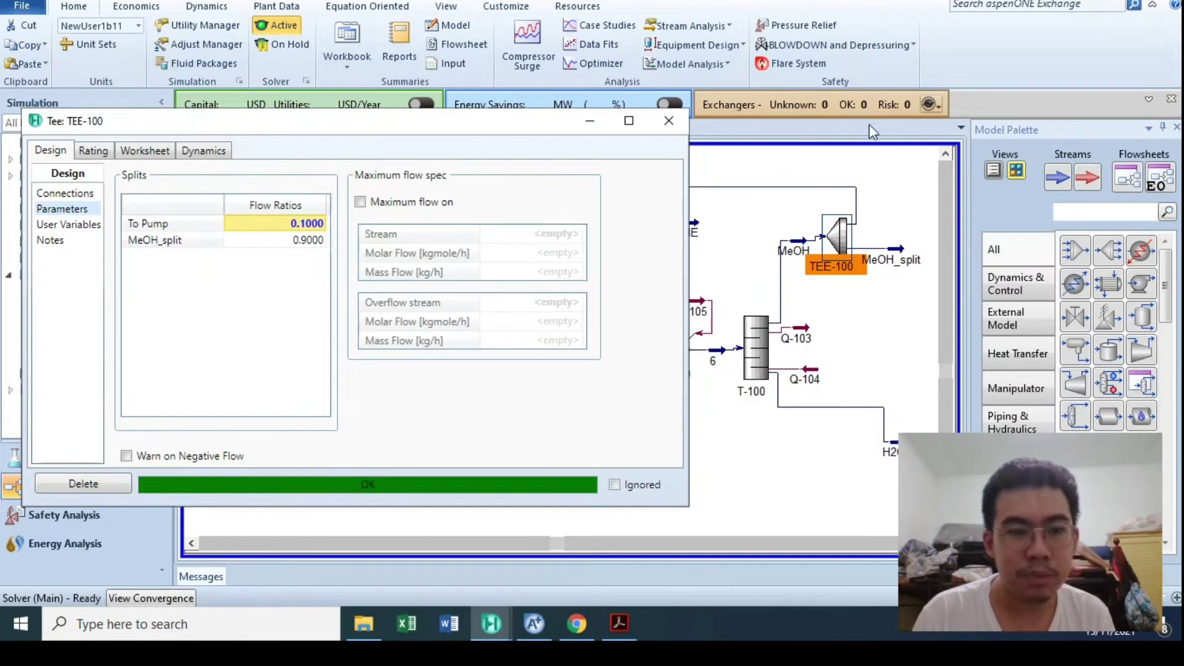
Close the TEE-100 parameters, return to Case Study 1, and examine the plot of DME molar flow against the flow ratio
left_click_drag(454, 126, 543, 293)
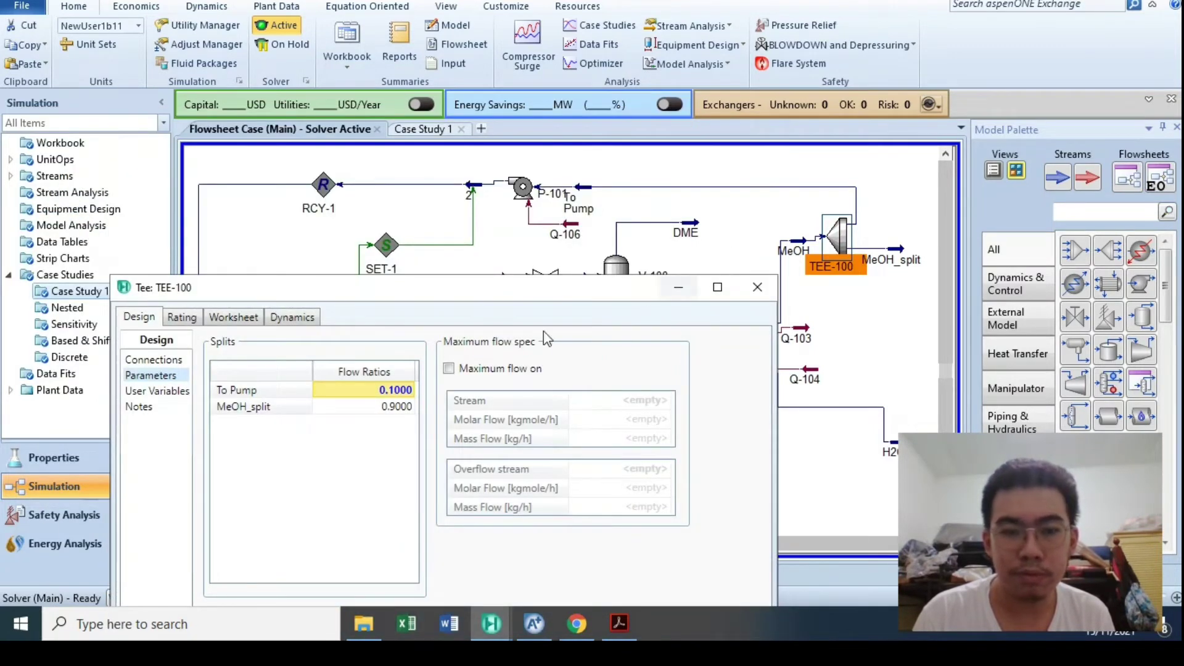
left_click(756, 287)
left_click(405, 133)
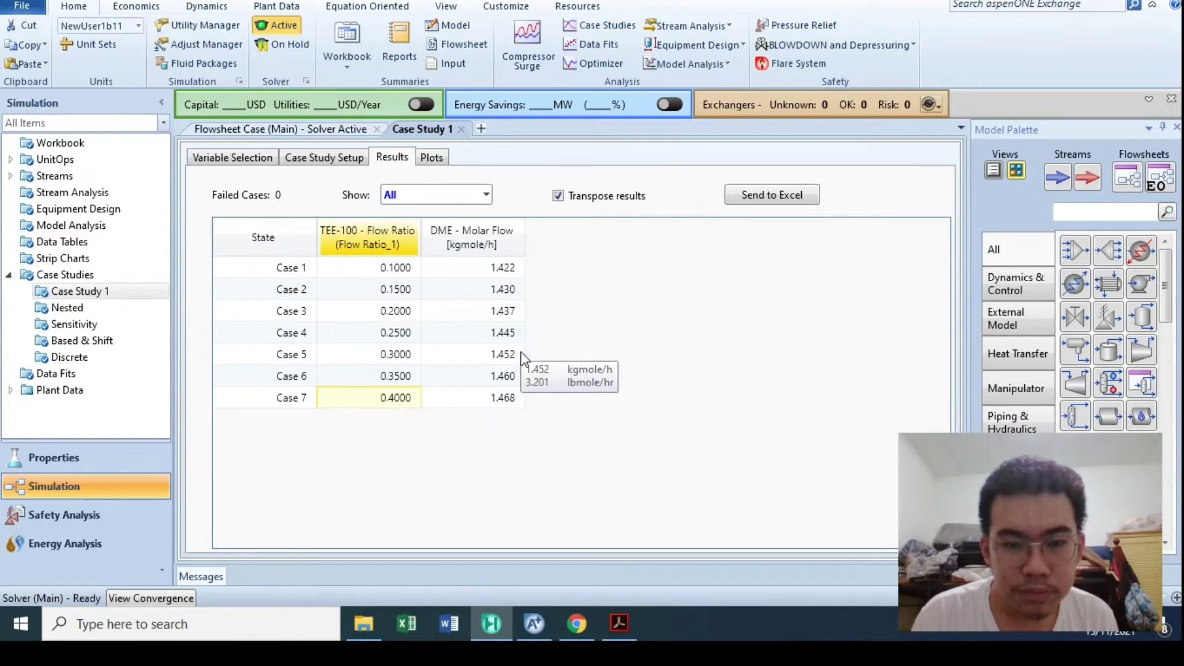
left_click(431, 161)
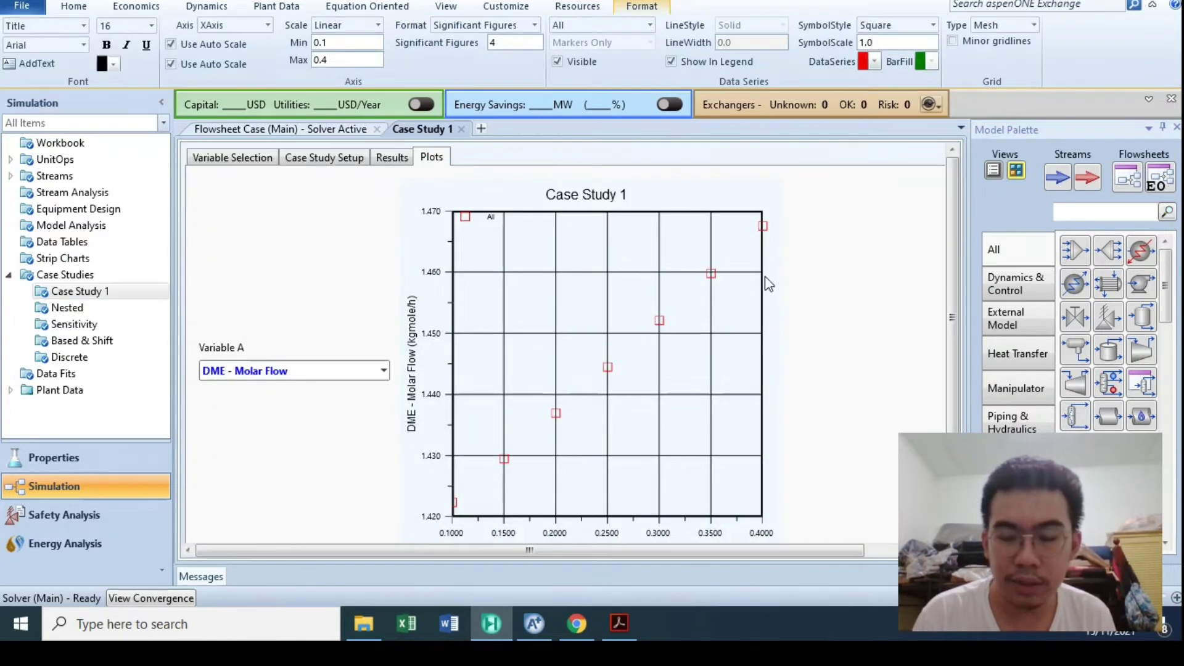
scroll(953, 264, "down", 2)
scroll(967, 298, "up", 2)
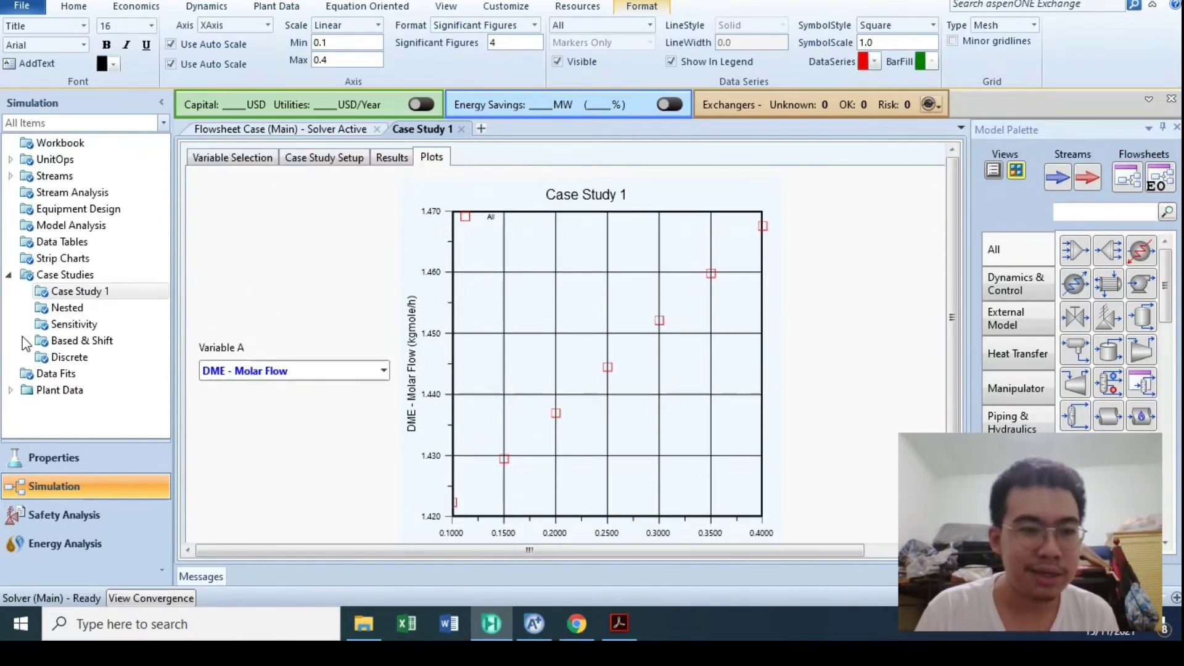
Open the Nested case study and examine its plot of DME molar flow against vap temperature
double_click(90, 308)
left_click(432, 157)
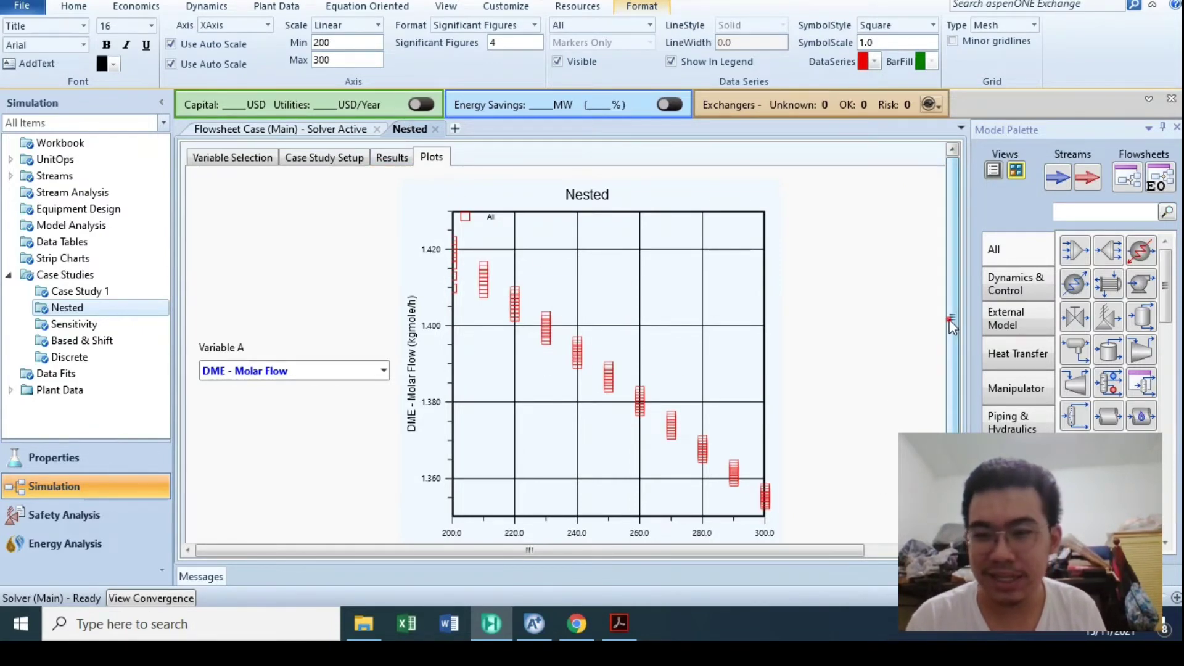
left_click_drag(953, 325, 953, 371)
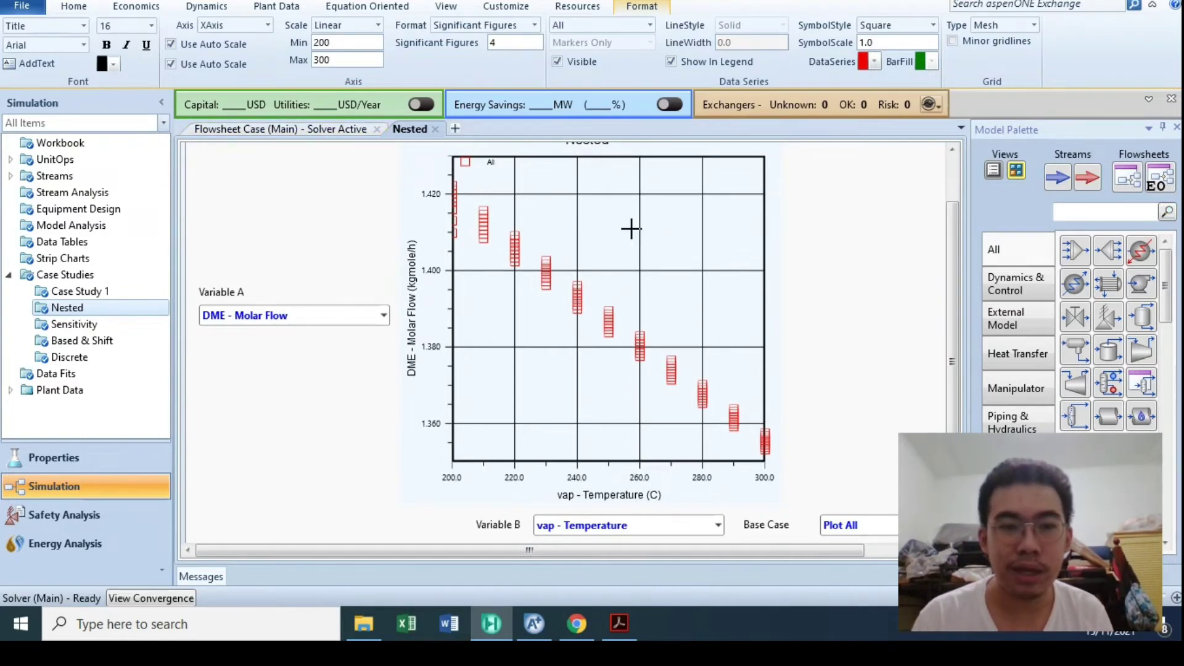
left_click_drag(953, 238, 939, 185)
Export the Nested case study results to a CSV file named tes
left_click(391, 158)
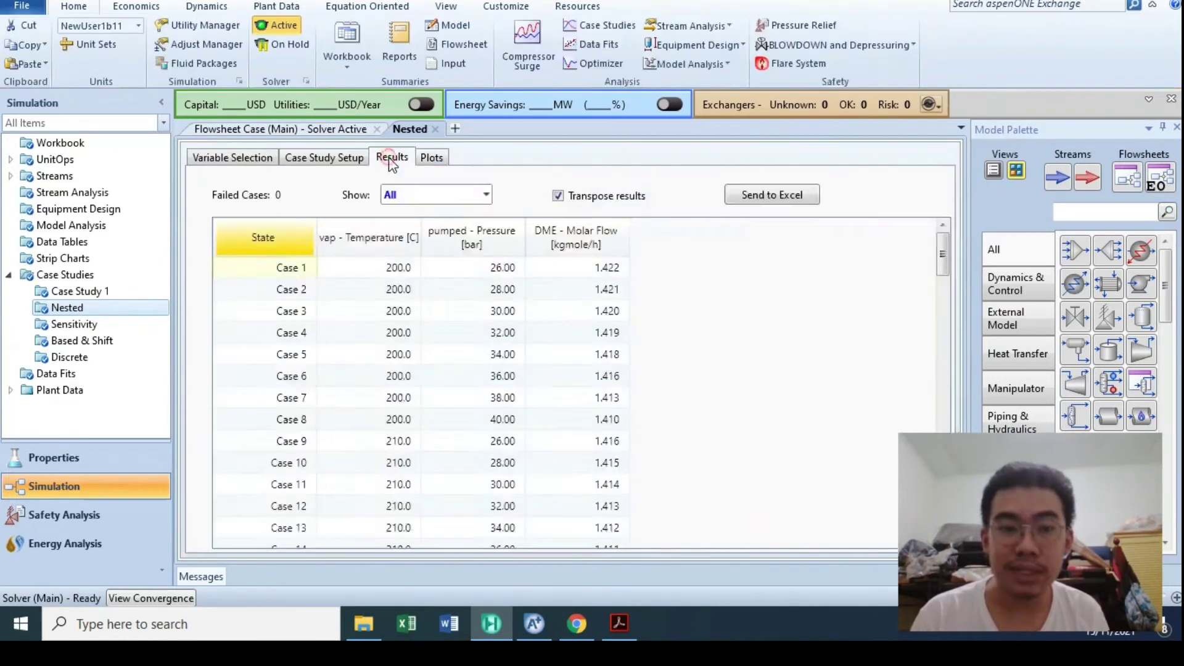
left_click(772, 194)
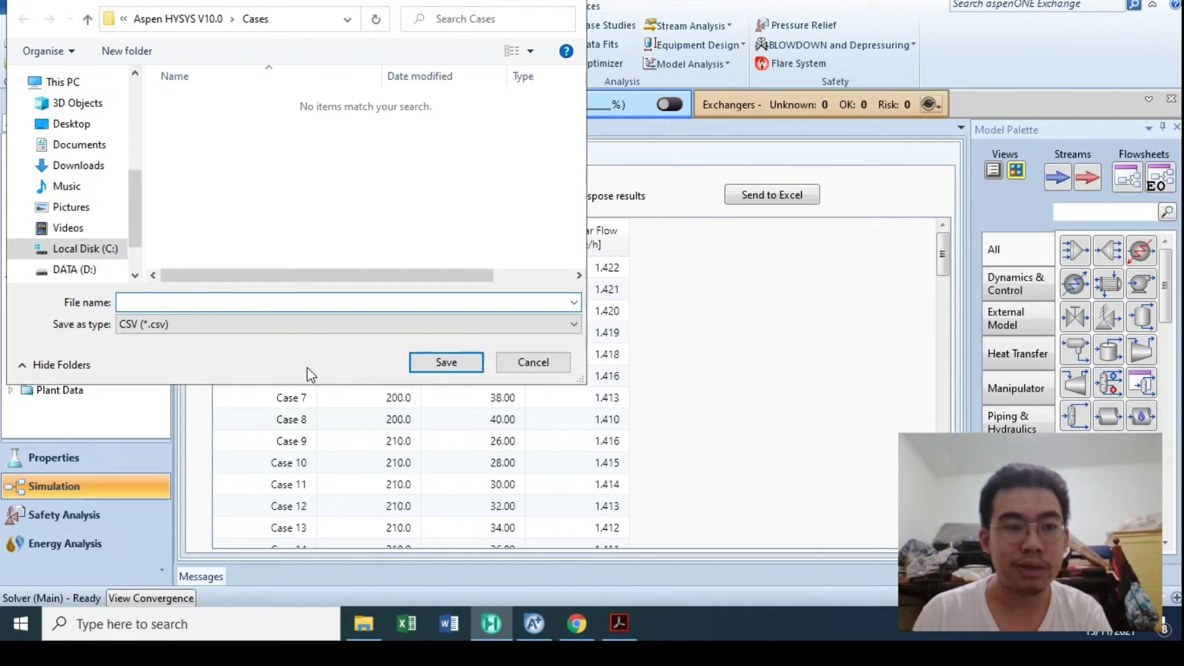
scroll(98, 244, "up", 5)
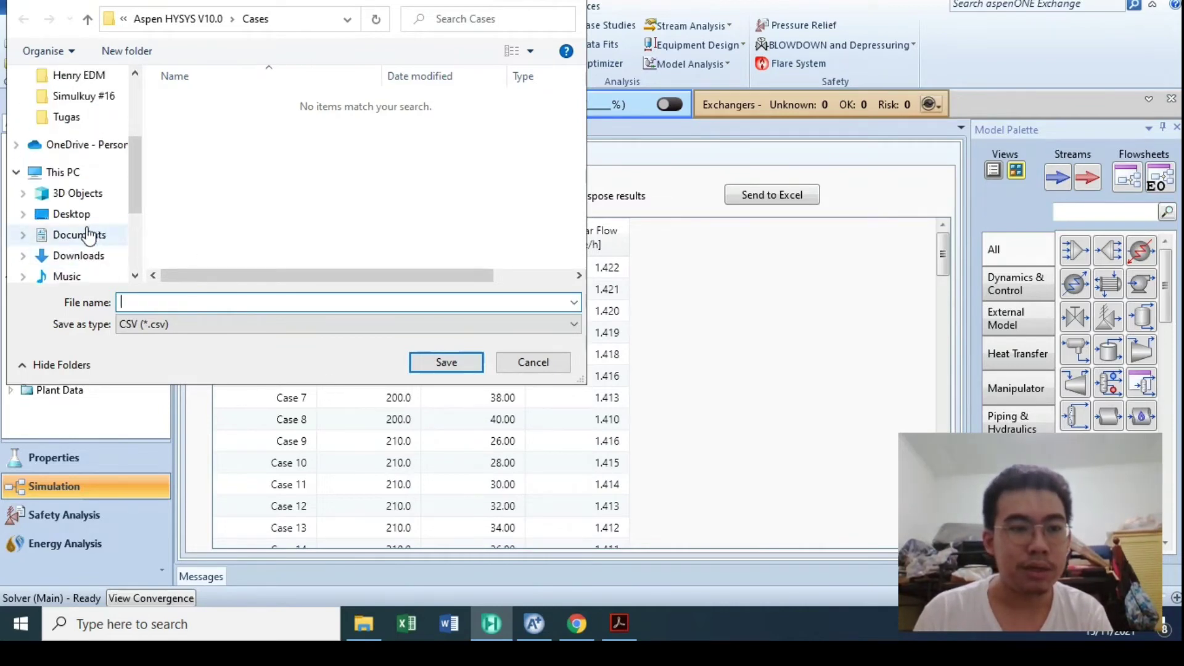
left_click(73, 131)
left_click(170, 302)
type("tes")
key("Return")
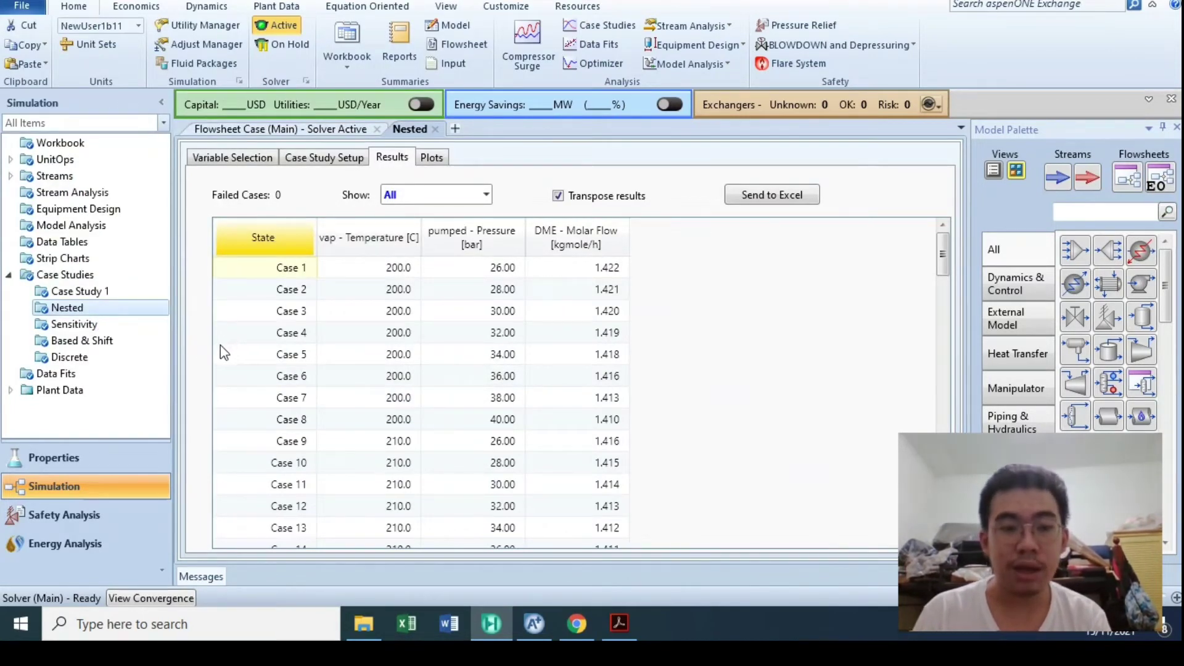
Switch to the exported tes sheet in Excel and insert an empty scatter chart with smooth lines
left_click(682, 272)
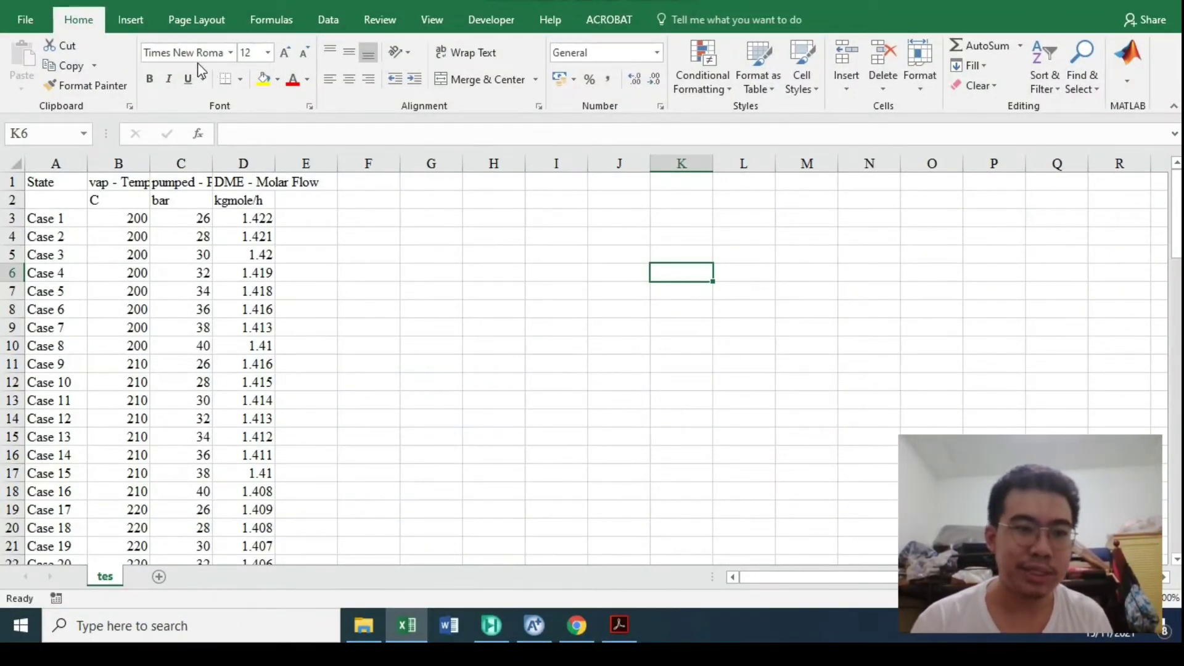
left_click(328, 20)
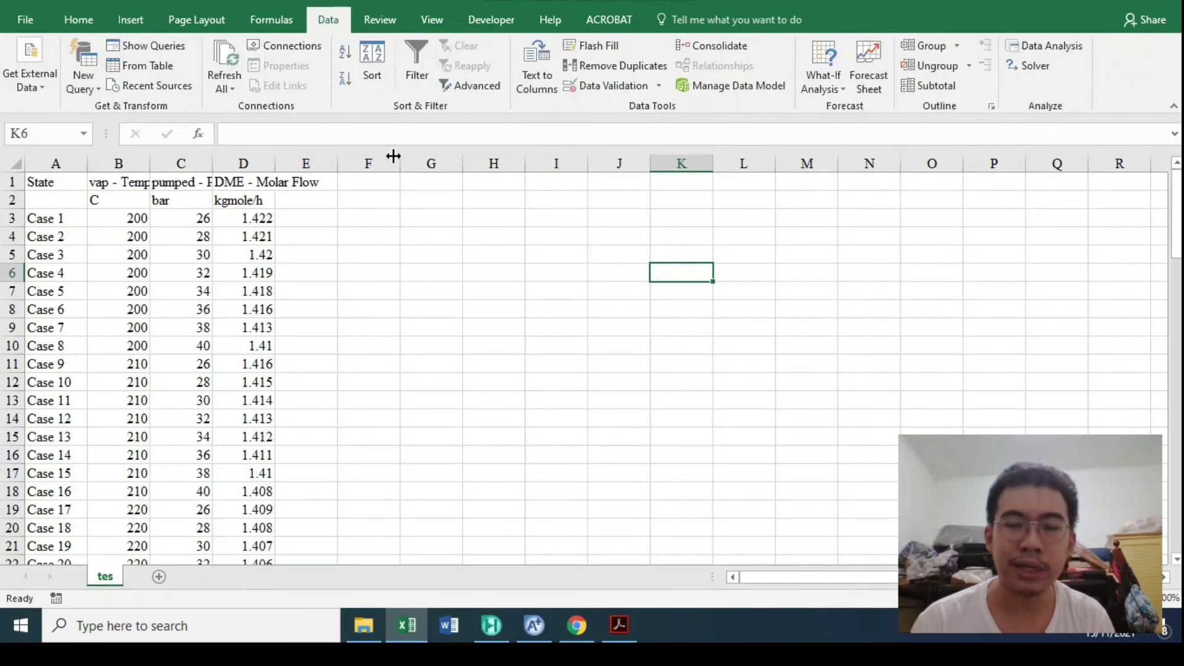
left_click(131, 19)
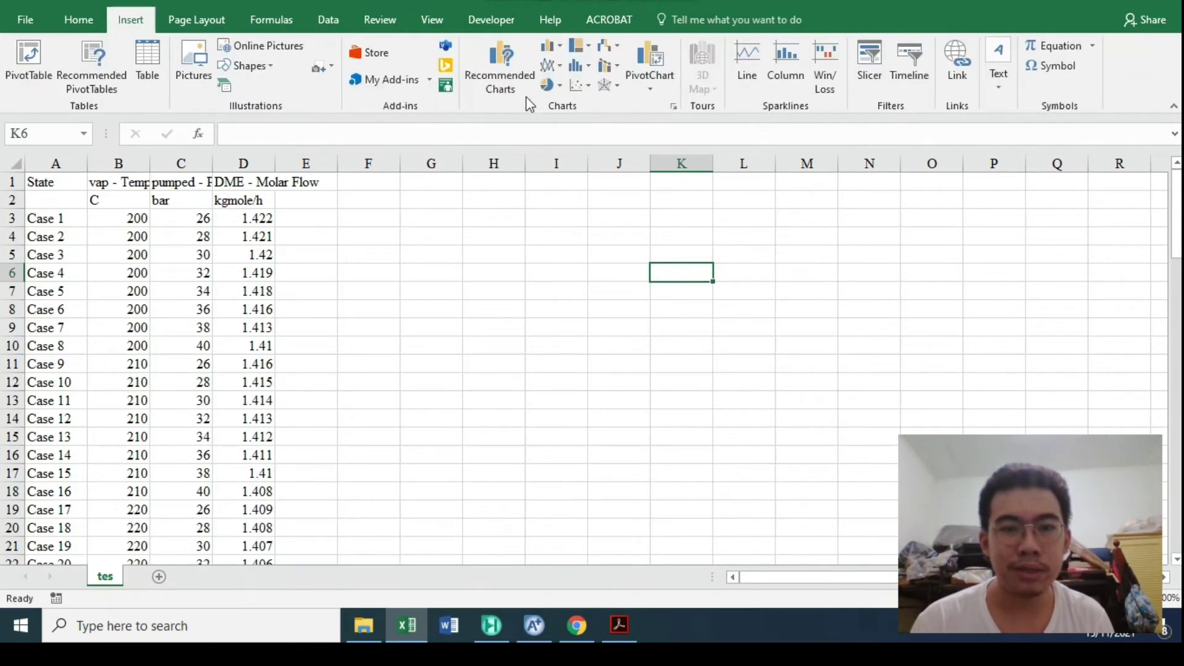
left_click(582, 88)
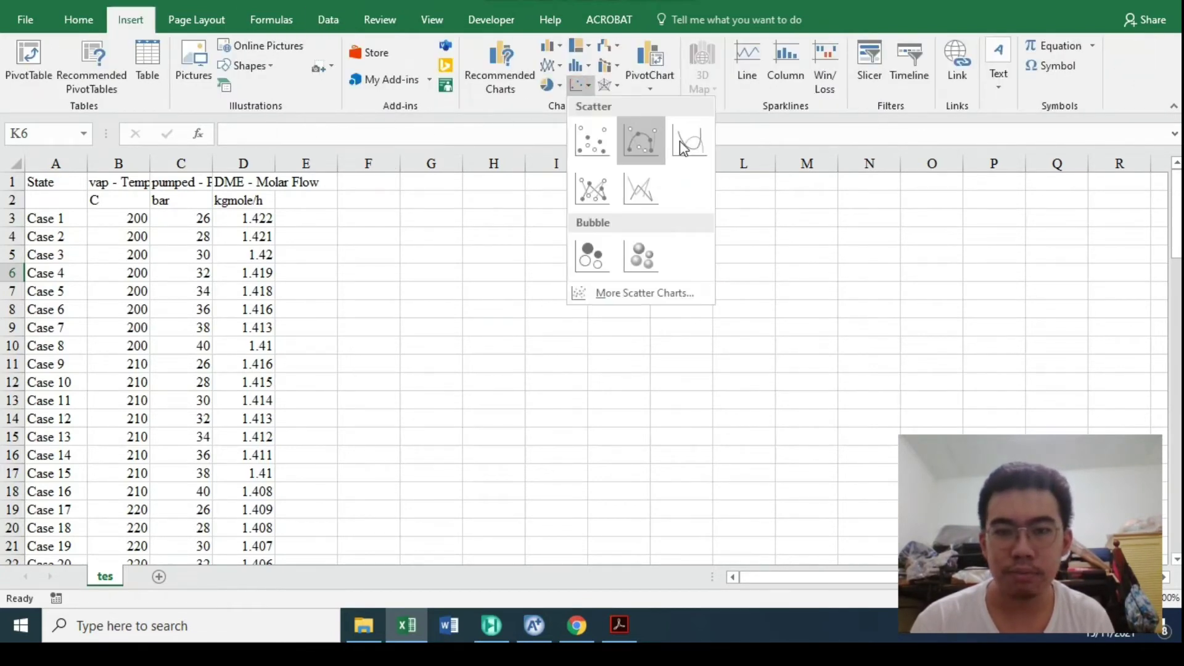
left_click(689, 148)
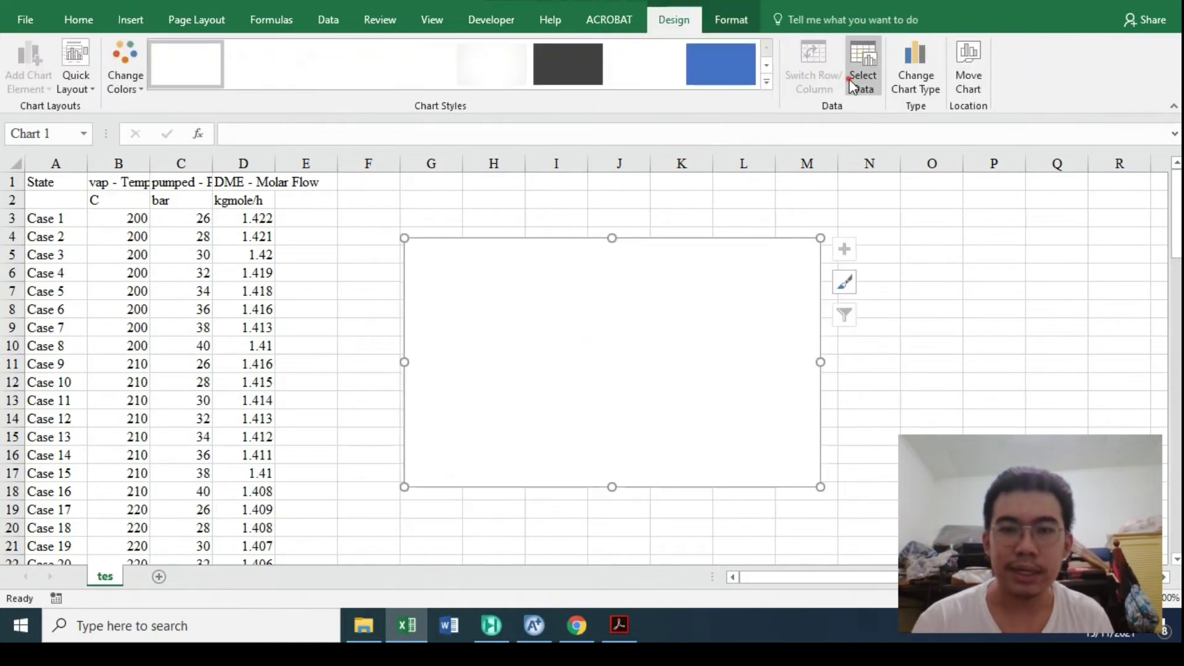
Add a chart series named T=200 with X values from C3:C10 and Y values from D3:D13
left_click(852, 87)
left_click(703, 229)
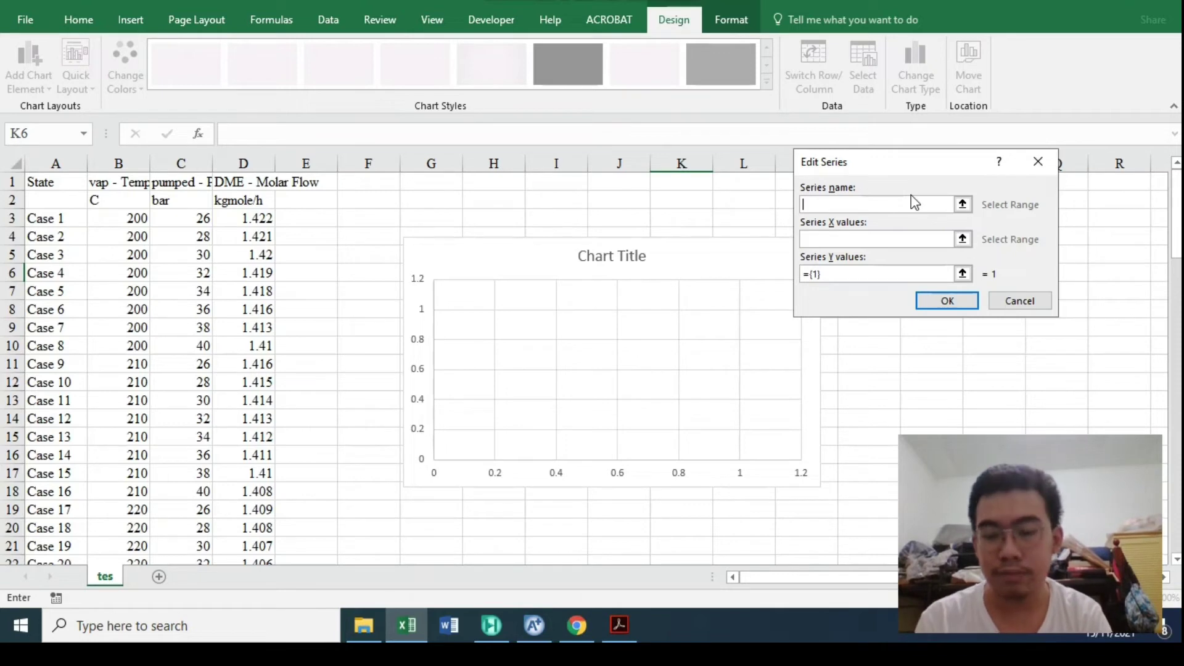
type("T=200")
left_click(872, 240)
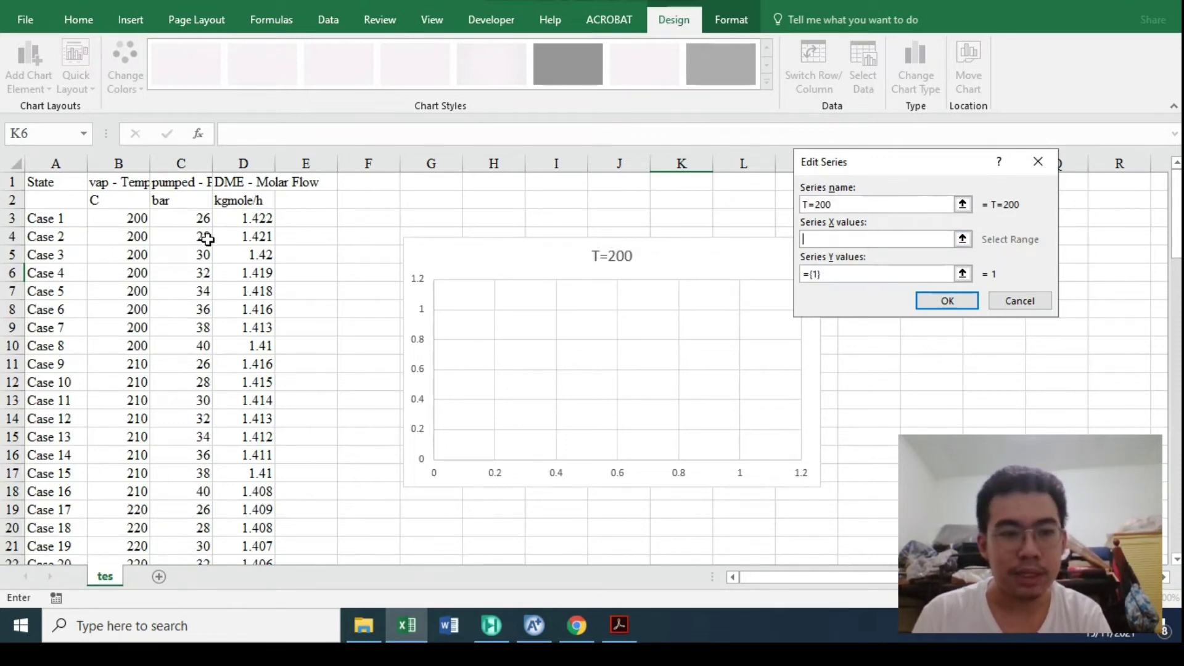
left_click_drag(179, 223, 179, 345)
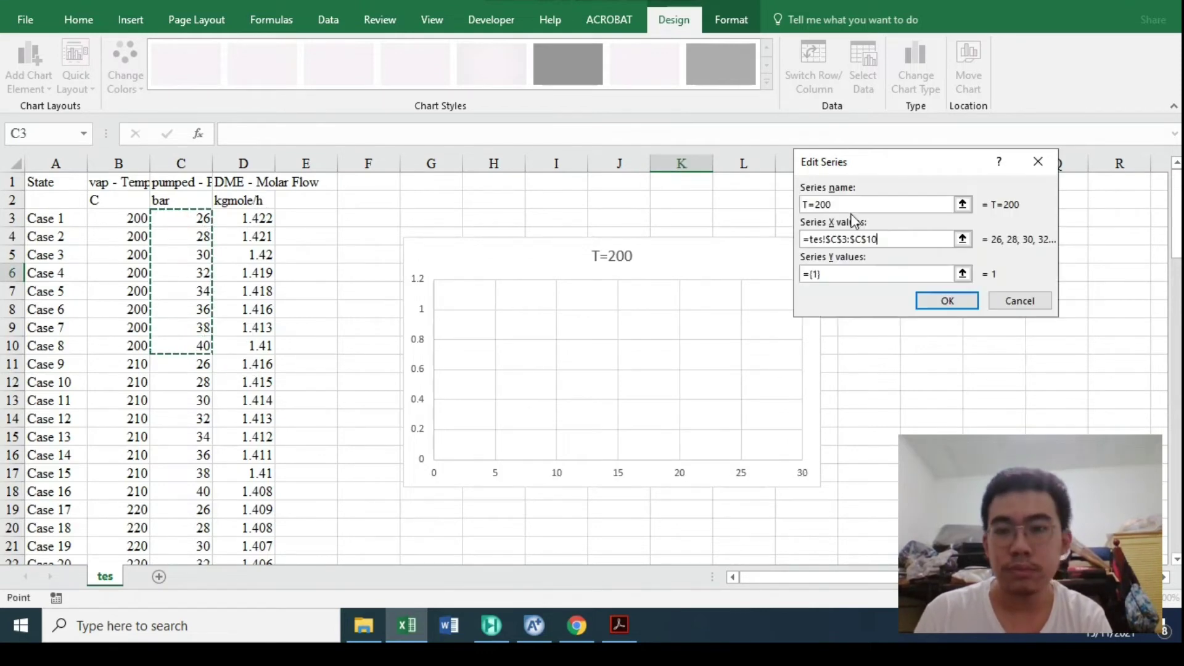
left_click(832, 271)
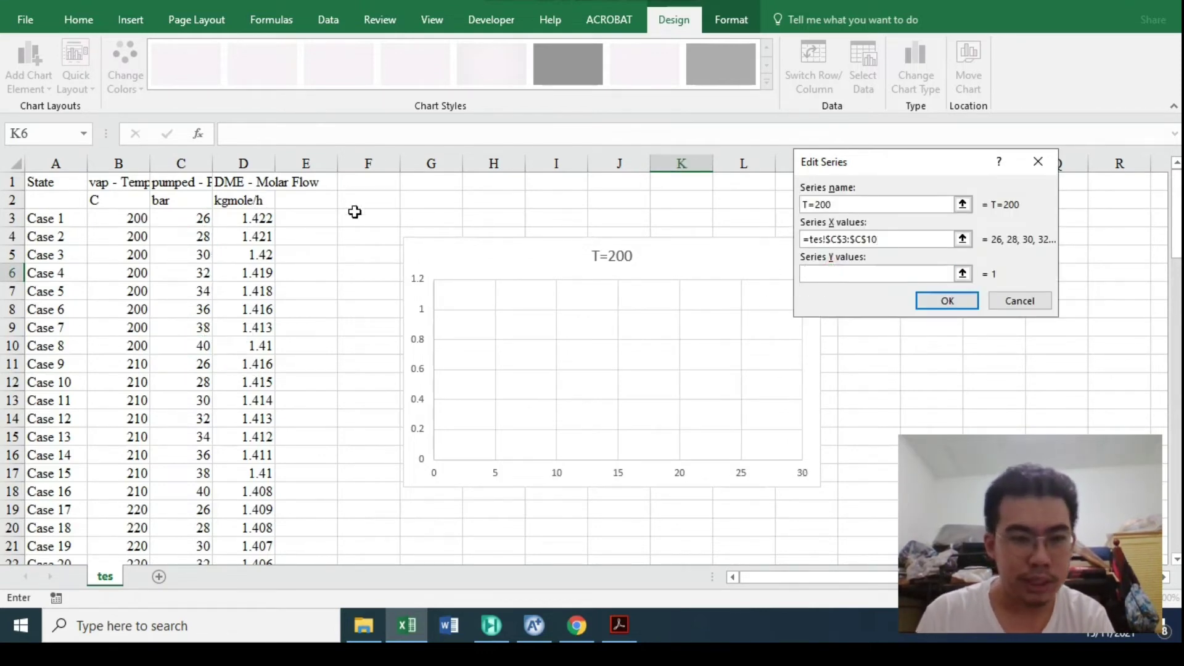
left_click_drag(264, 221, 259, 404)
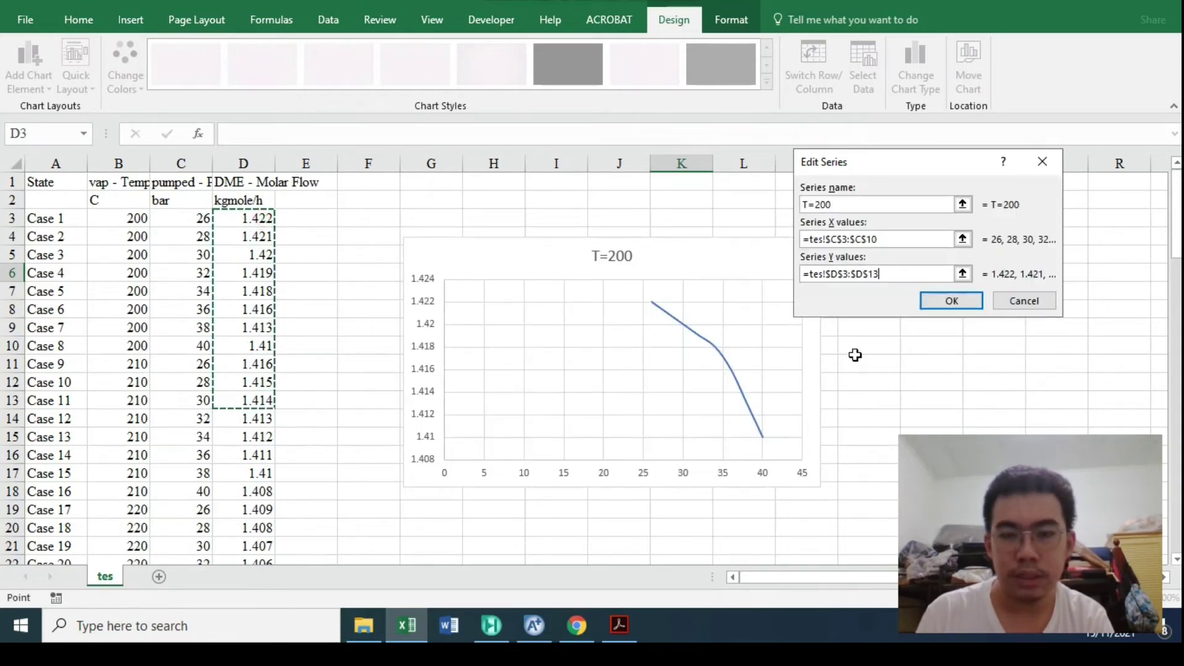
left_click(939, 302)
left_click(1067, 354)
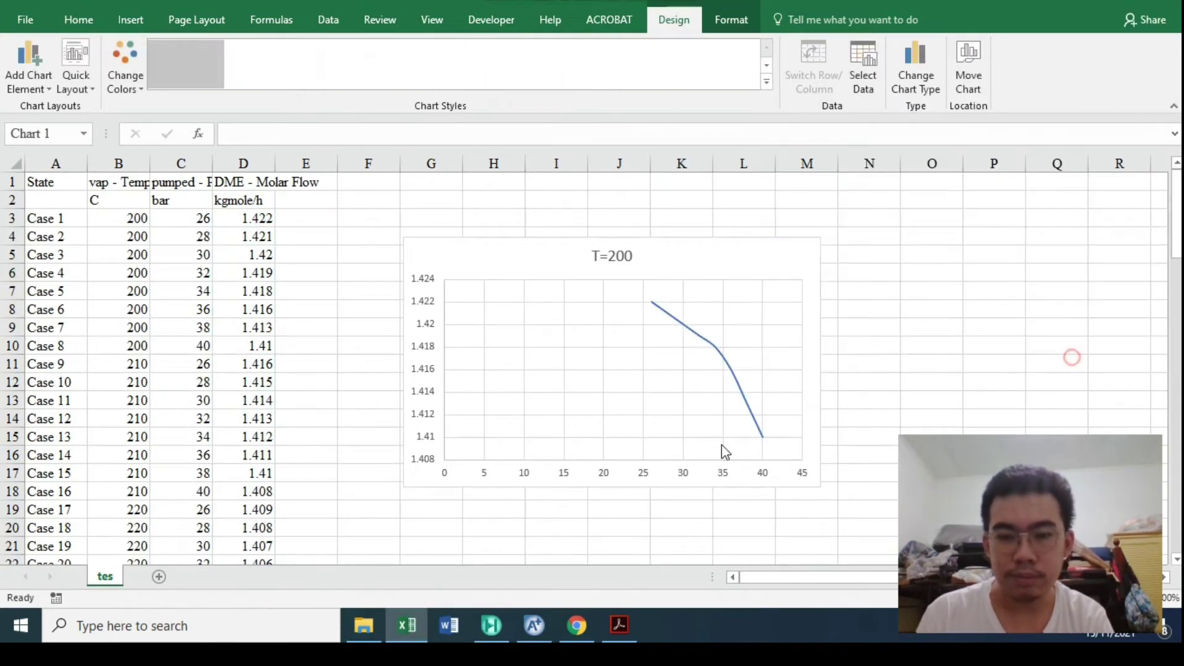
Set the chart's horizontal axis bounds to a minimum of 26 and a maximum of 40
double_click(566, 473)
left_click(1165, 176)
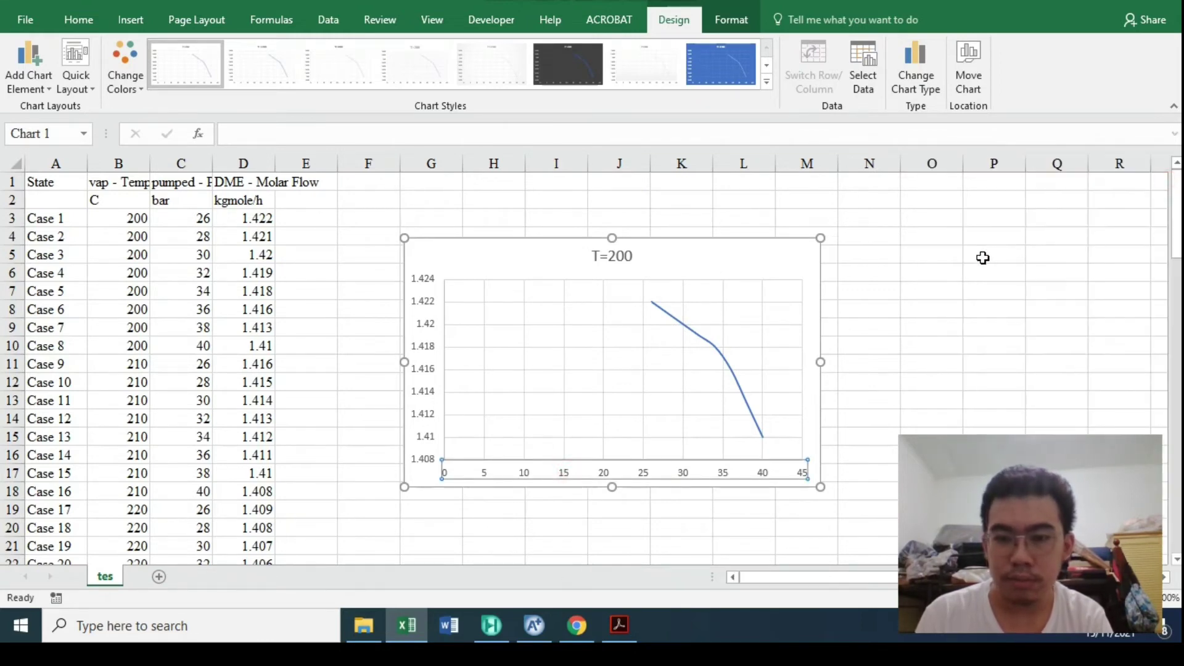
left_click(999, 252)
left_click(520, 476)
double_click(520, 478)
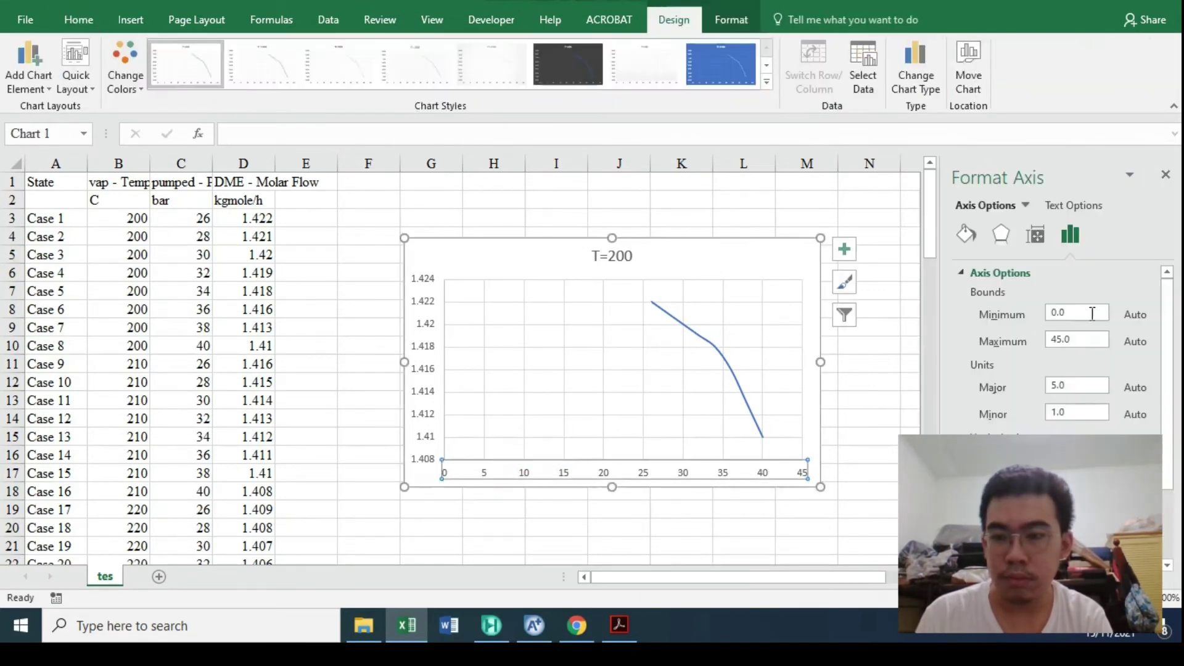
double_click(1081, 311)
type("2")
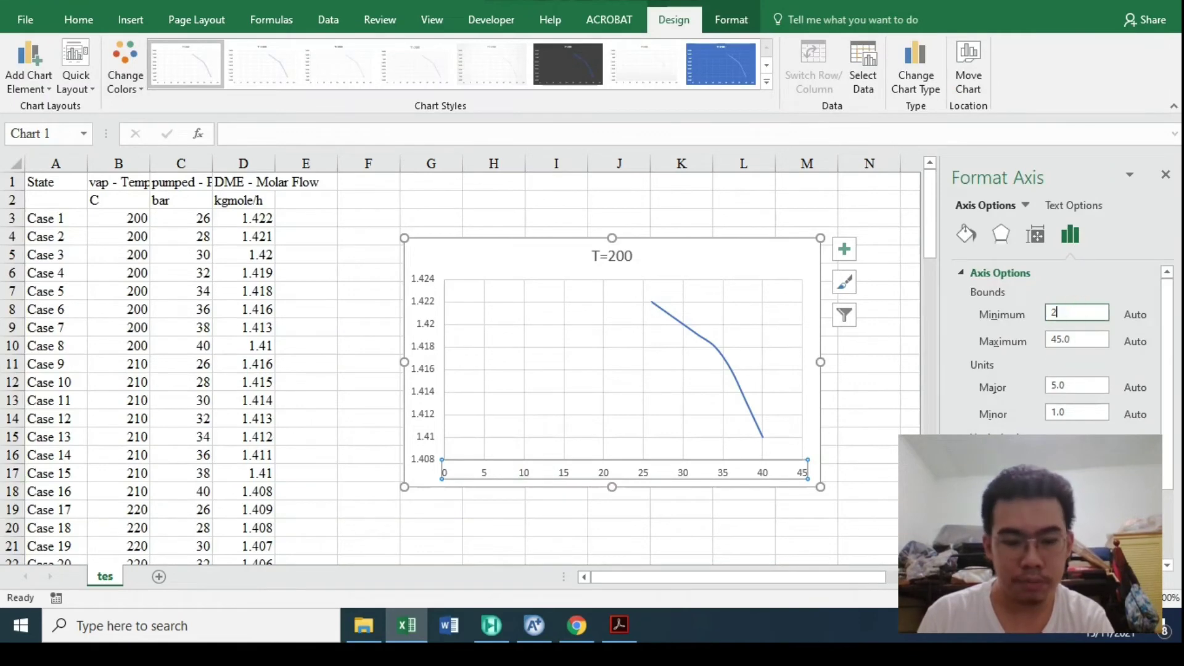
type("6")
double_click(1091, 339)
type("40")
key("Return")
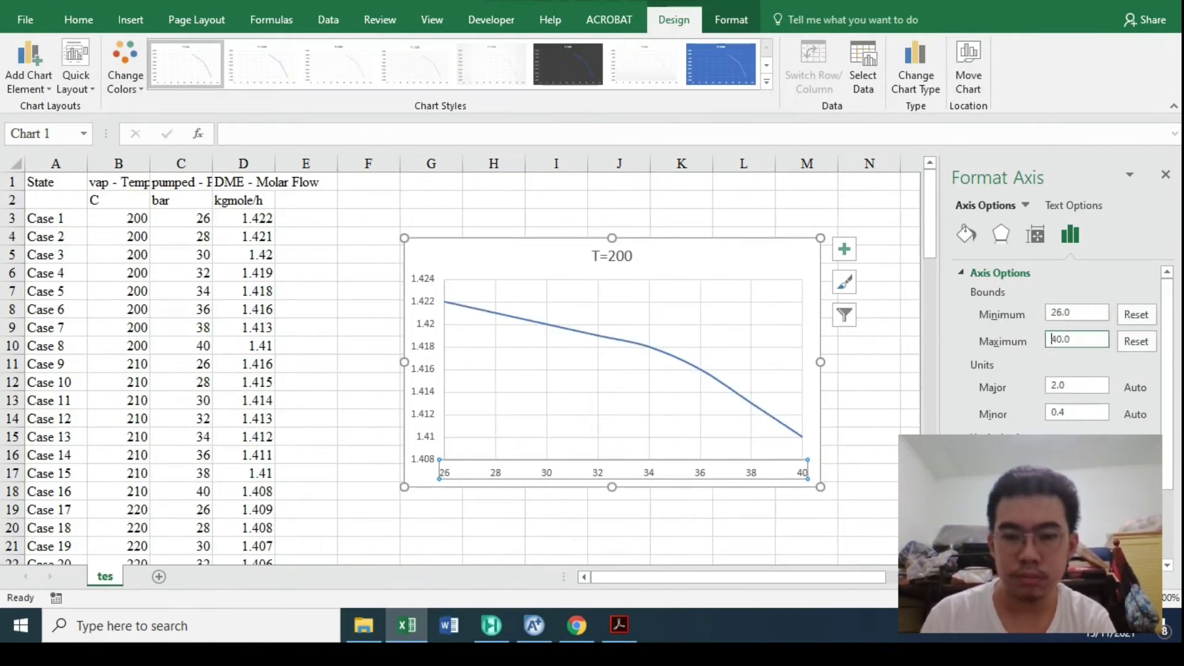
left_click(1168, 176)
left_click(949, 270)
Add a chart series named T=210 with X values C11:C18 and Y values D11:D26, and show the chart legend
left_click(732, 256)
left_click(843, 250)
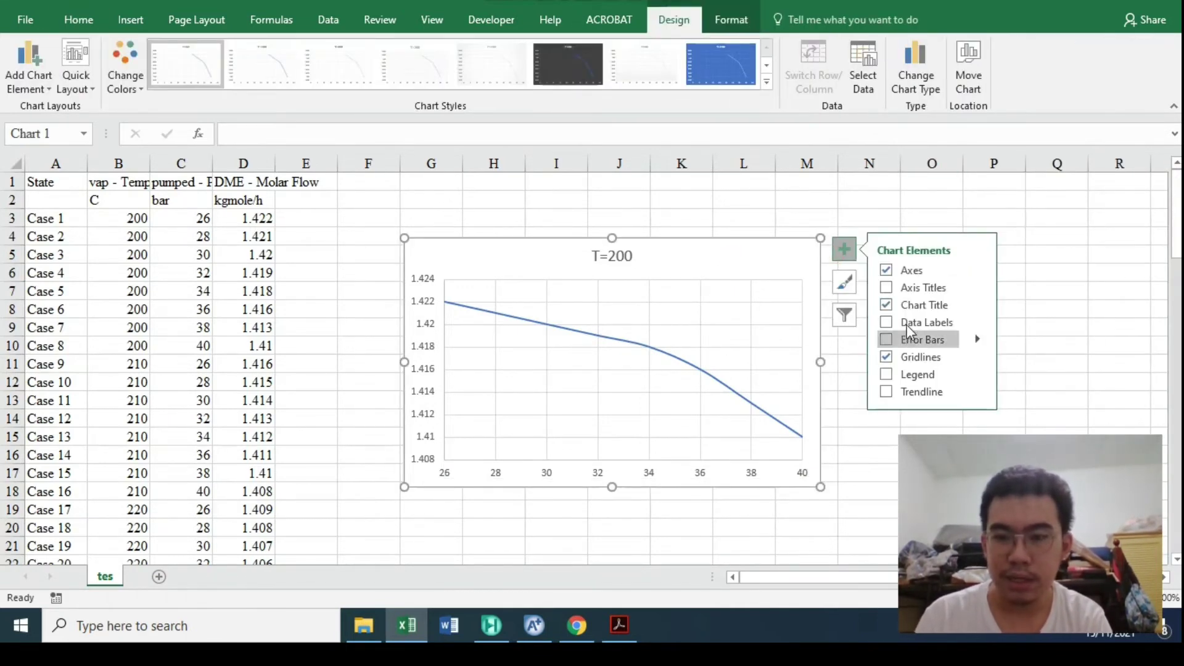
left_click(864, 68)
left_click(719, 231)
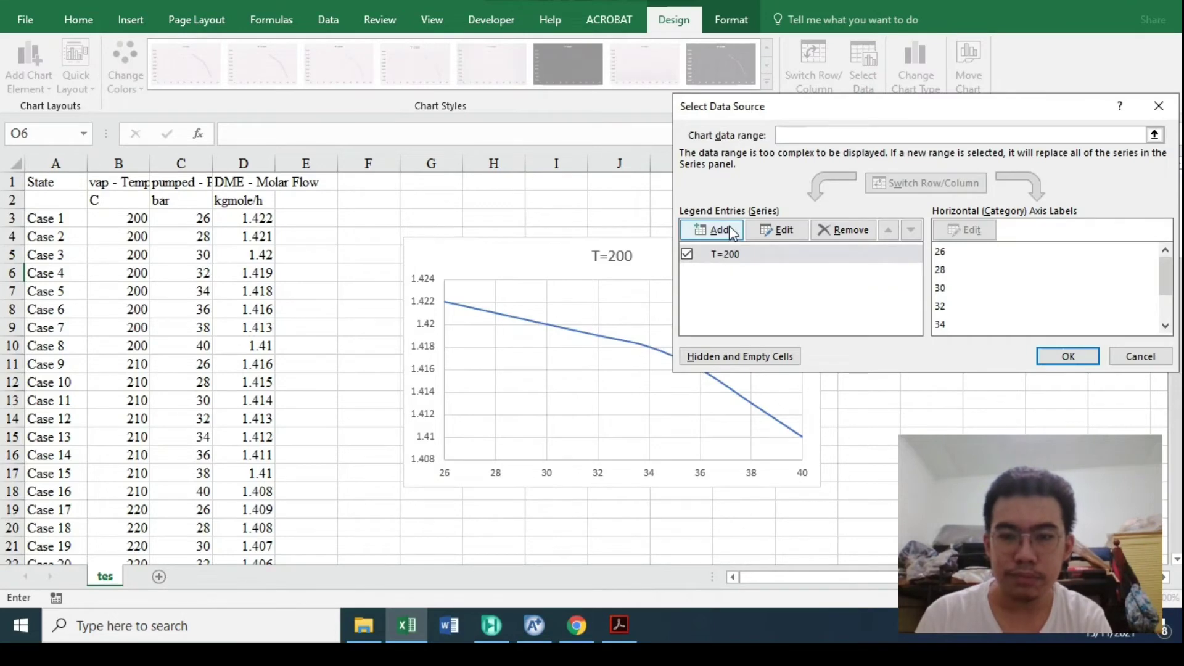
type("T=210")
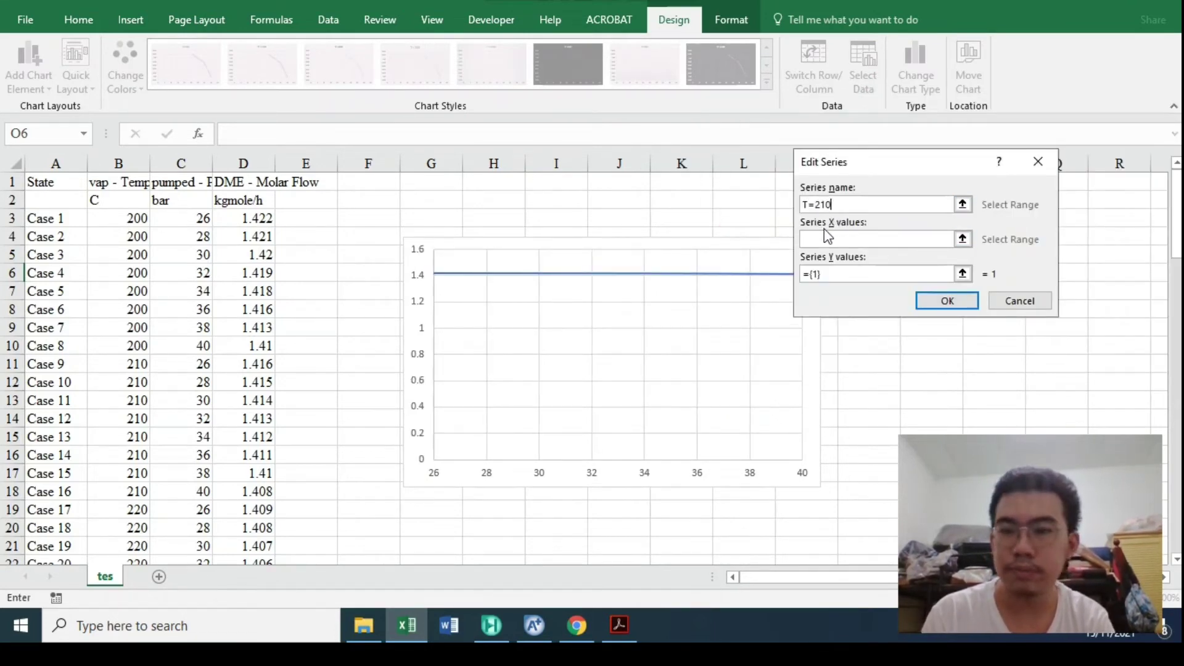
left_click(836, 239)
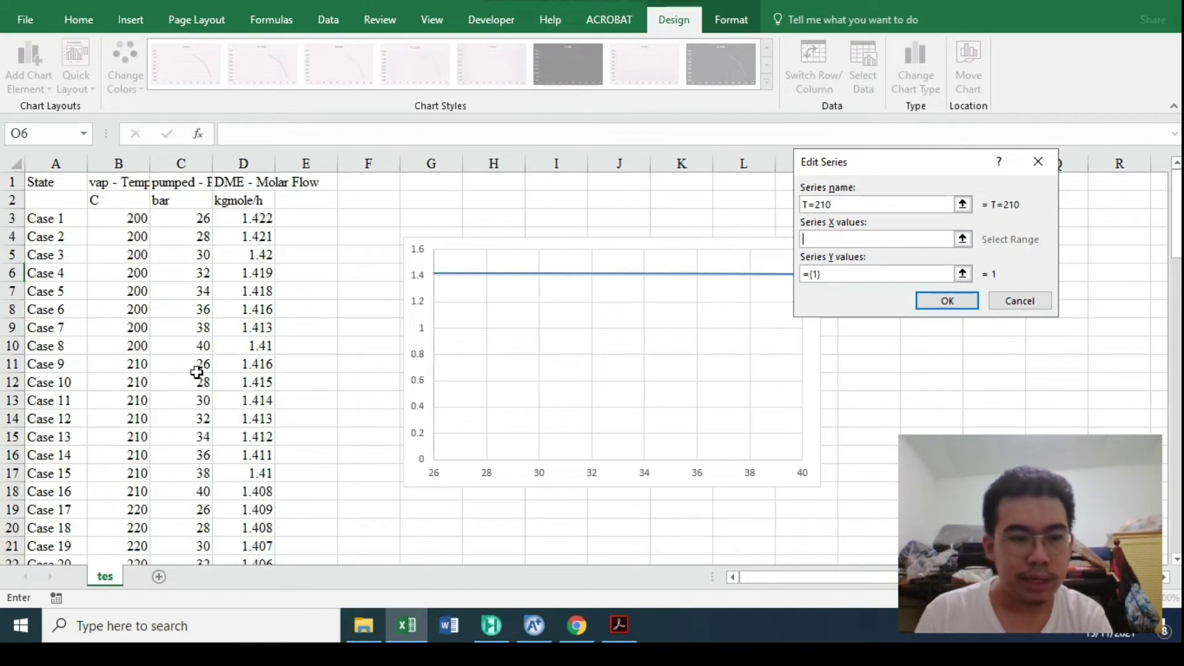
left_click_drag(193, 364, 197, 317)
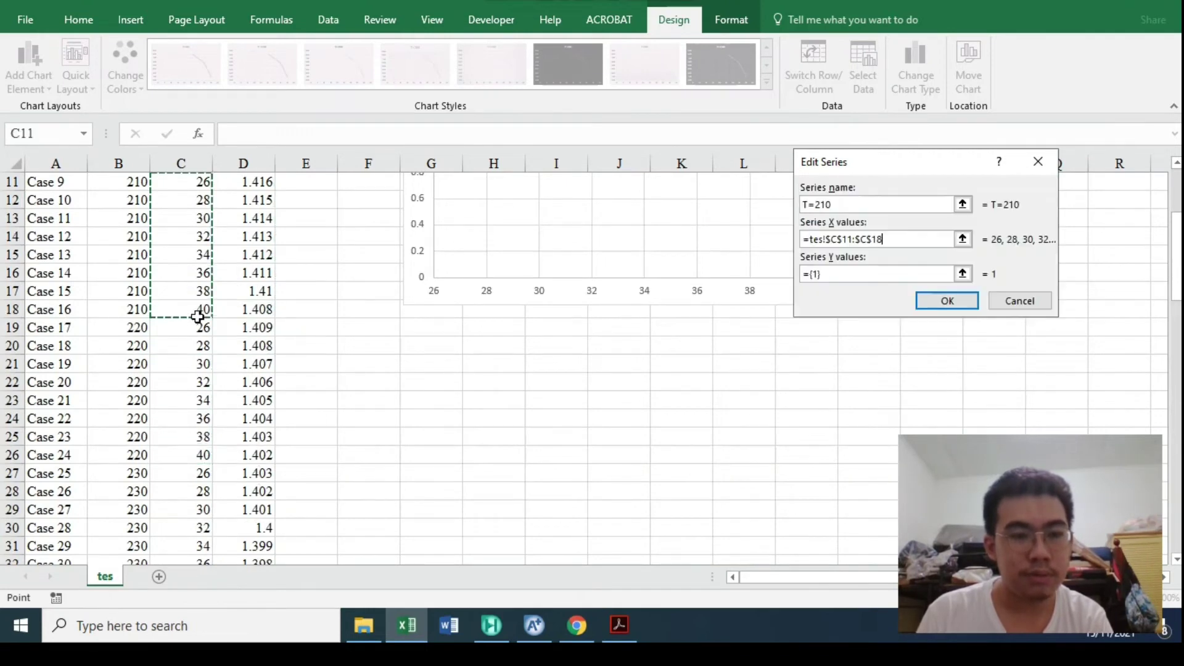
scroll(656, 264, "up", 2)
left_click(850, 274)
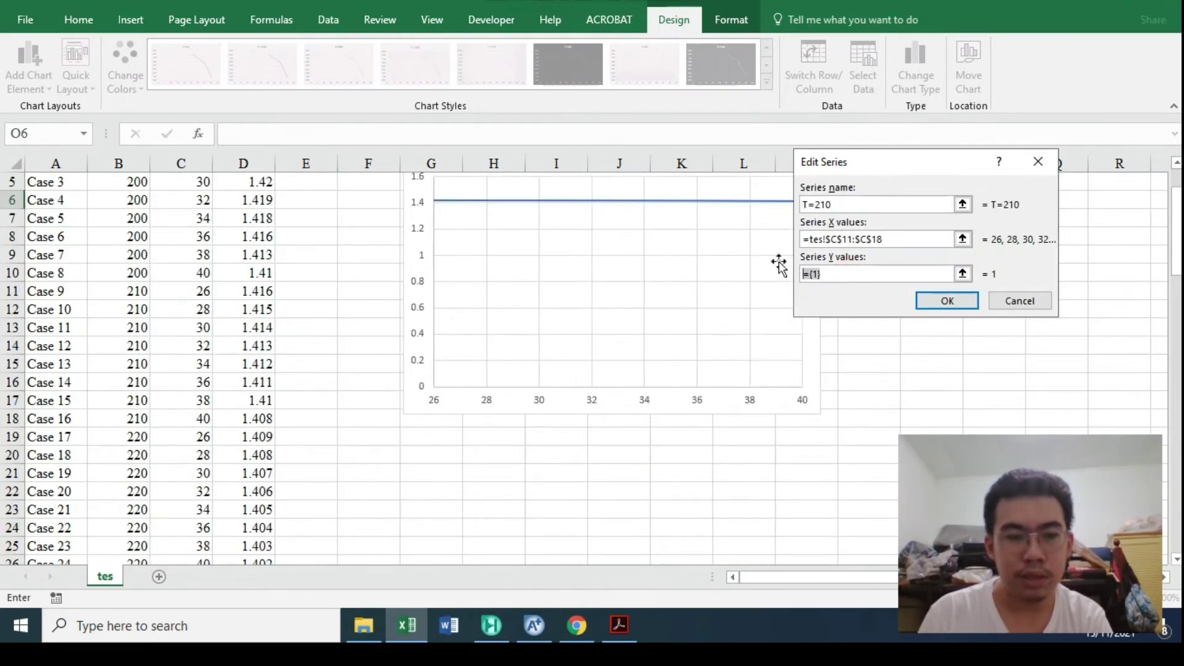
key("BackSpace")
left_click_drag(250, 291, 250, 562)
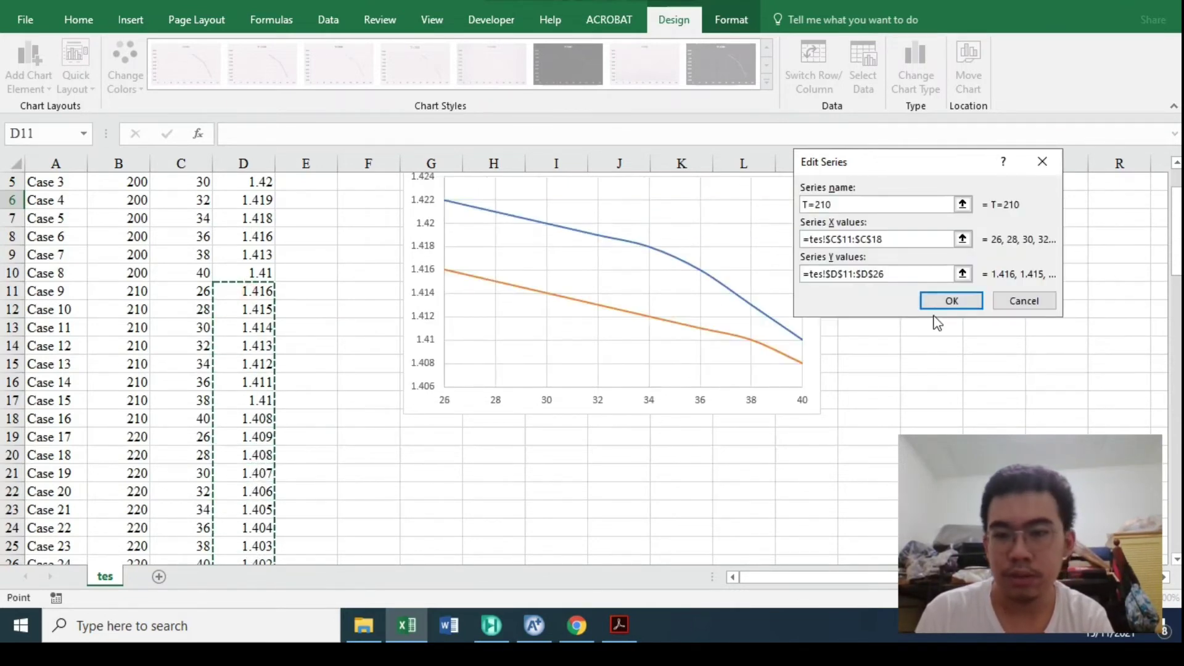
left_click(949, 302)
left_click(1047, 360)
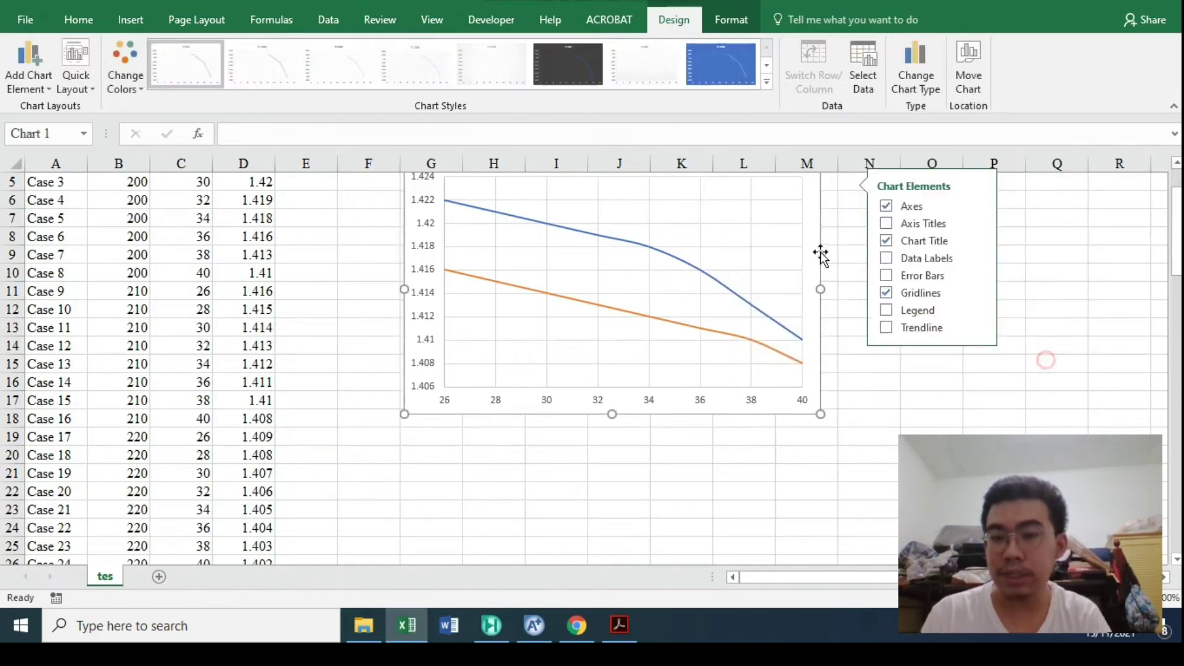
left_click(919, 310)
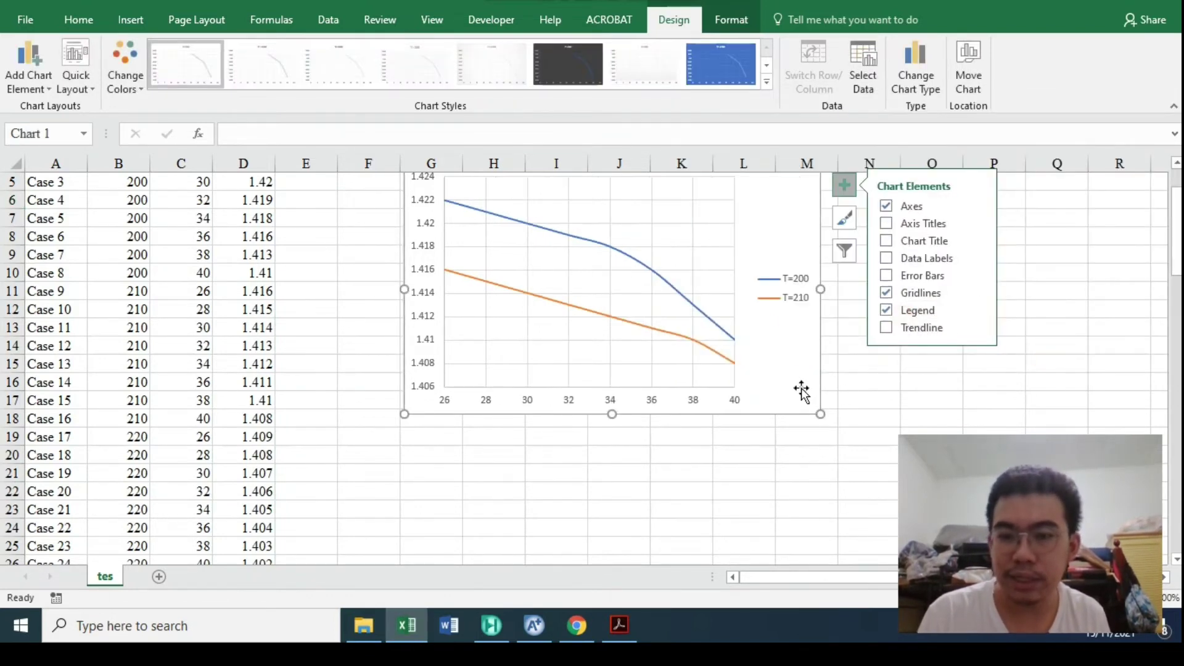
left_click(728, 454)
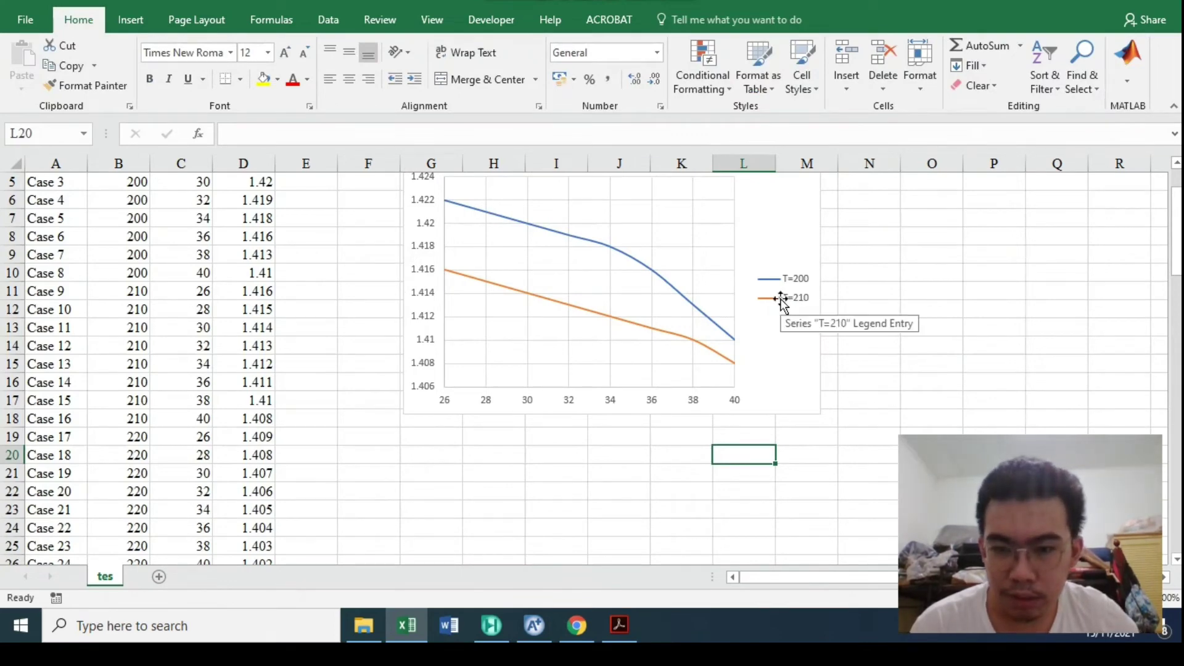
scroll(490, 291, "up", 1)
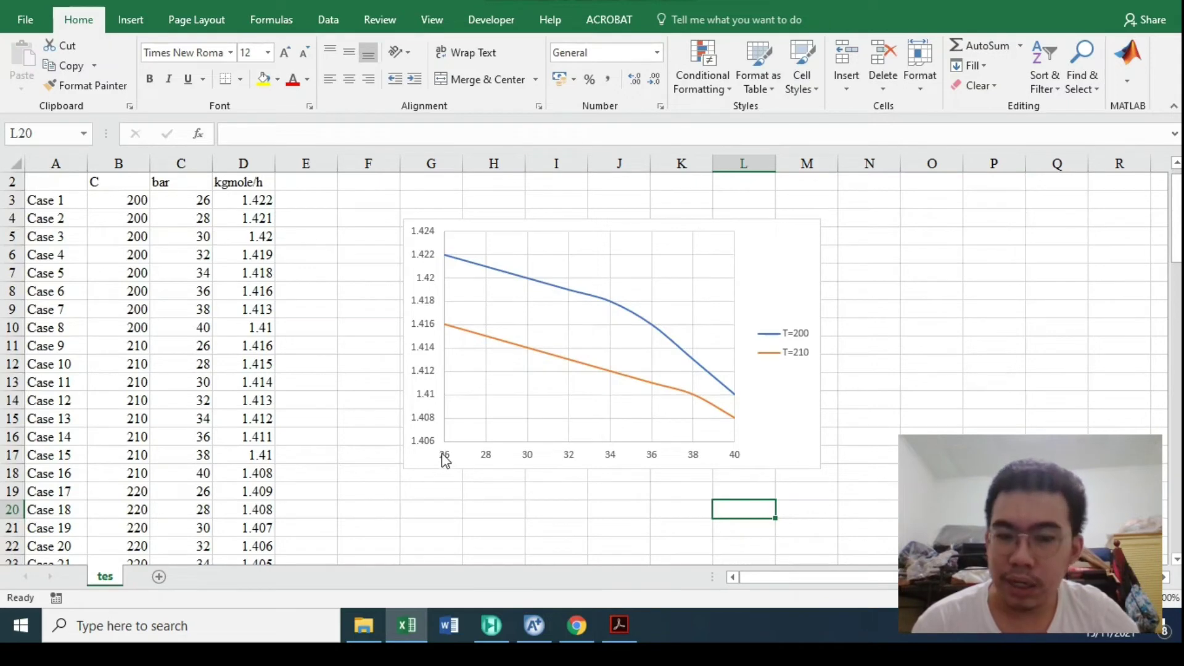
mouse_move(444, 257)
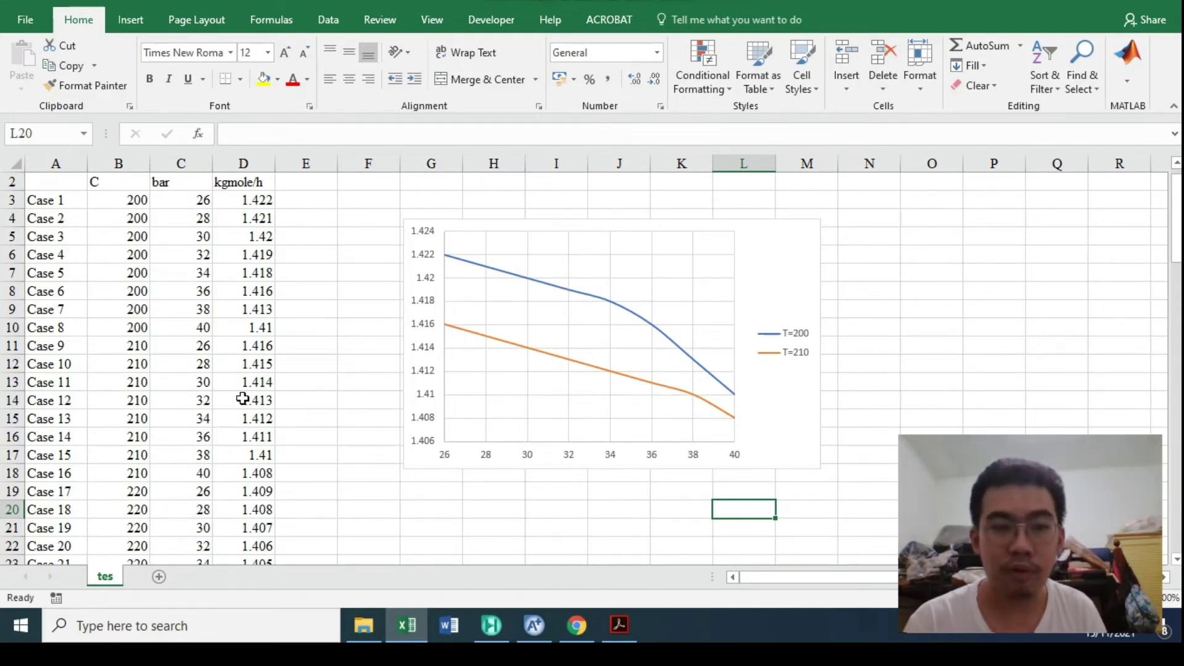
scroll(242, 399, "up", 1)
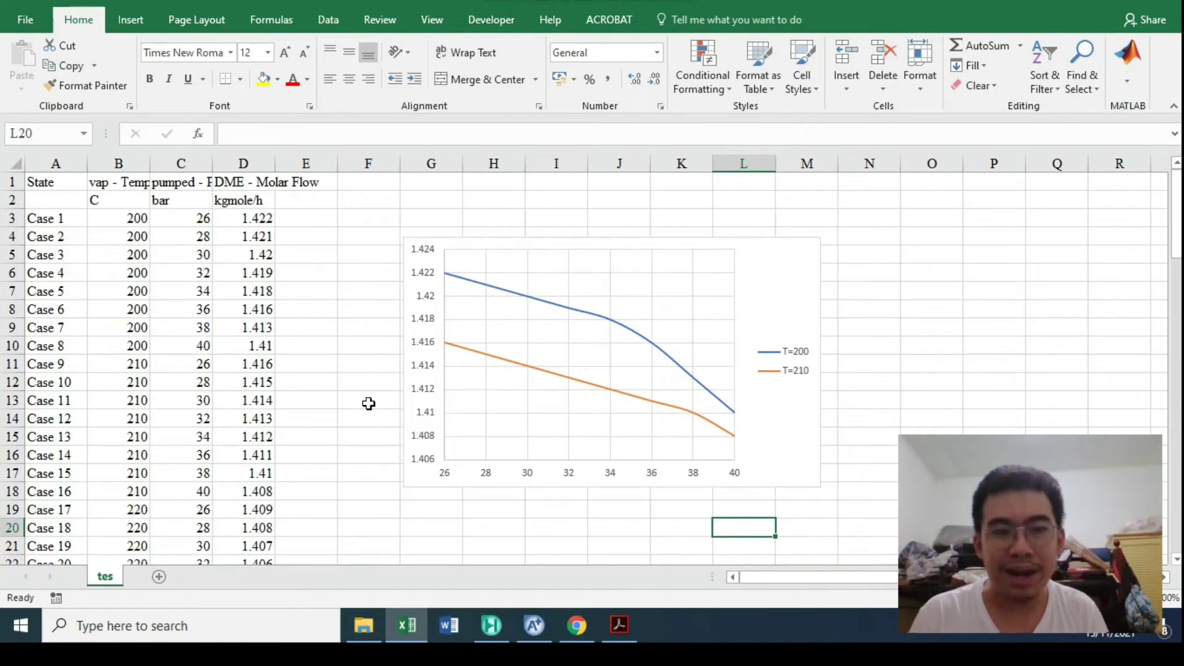
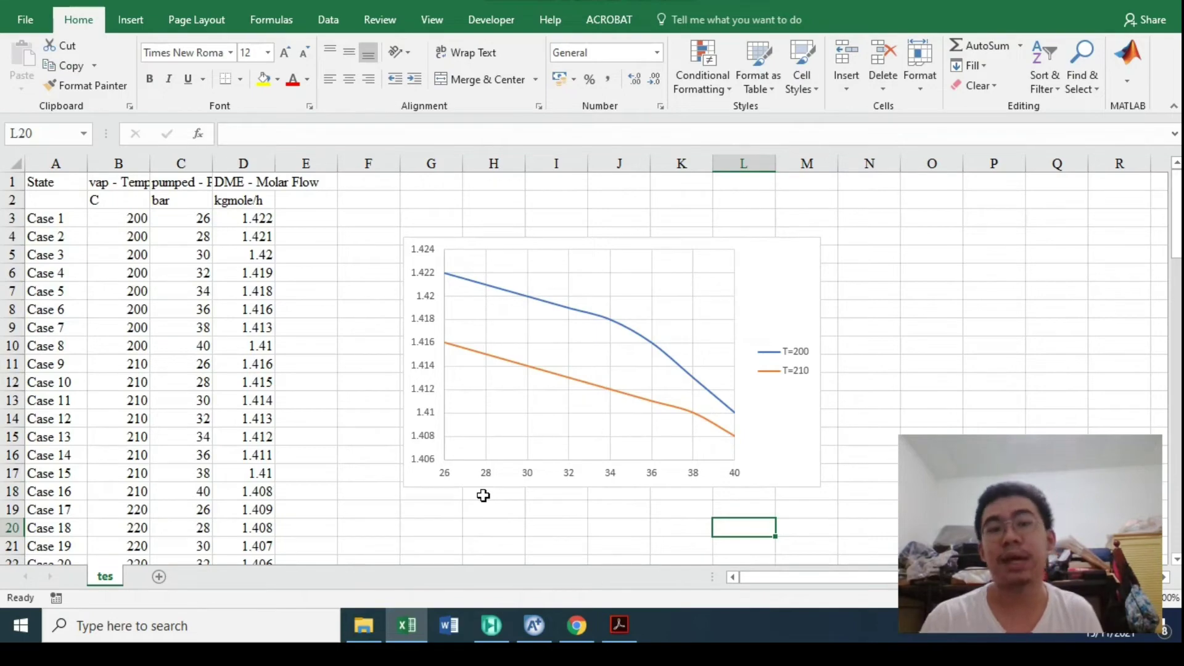
Switch to Aspen Plus and check the base property method in the global methods specifications
key("alt+Tab")
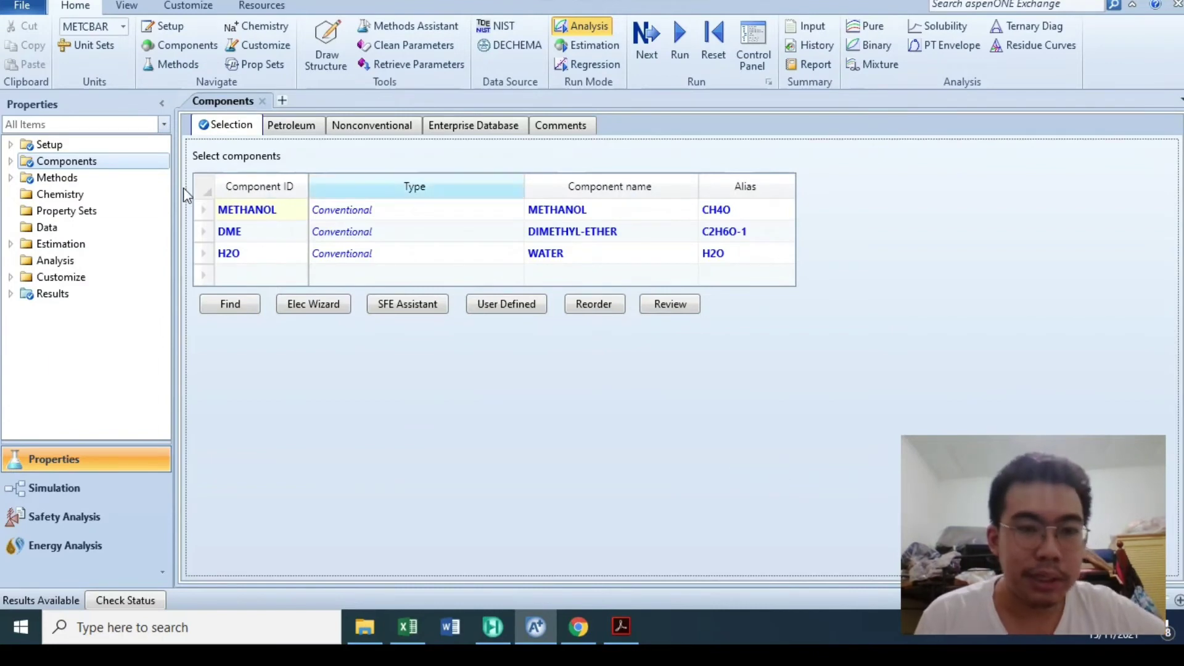
left_click(10, 177)
left_click(45, 179)
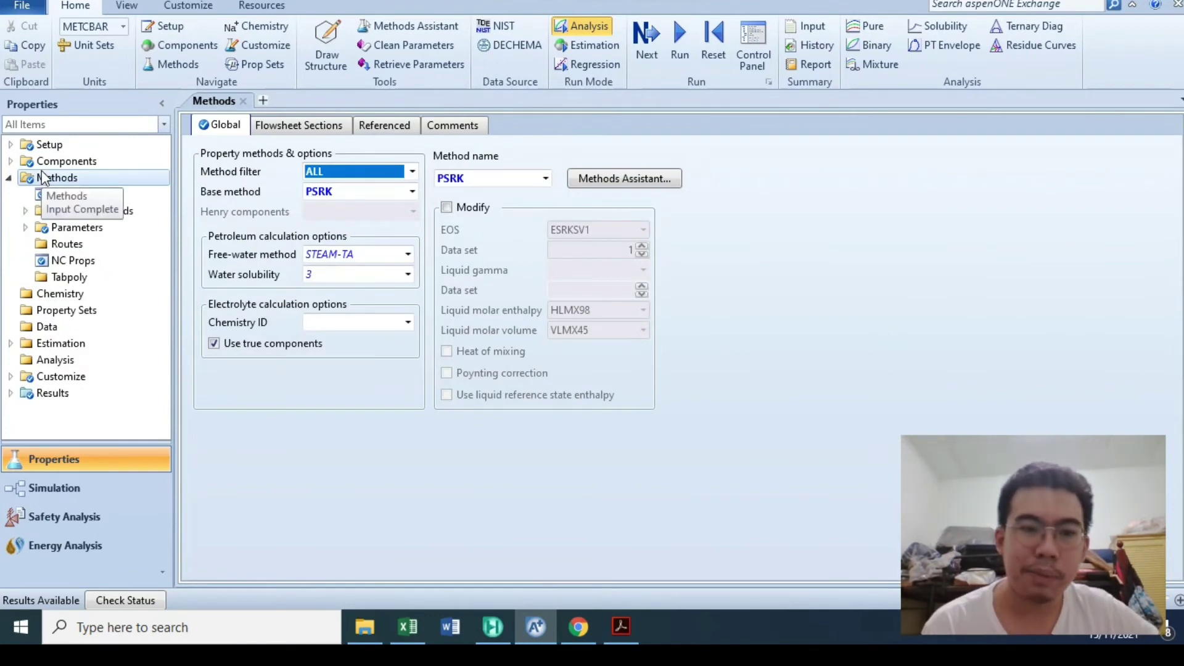
left_click(412, 191)
left_click(321, 309)
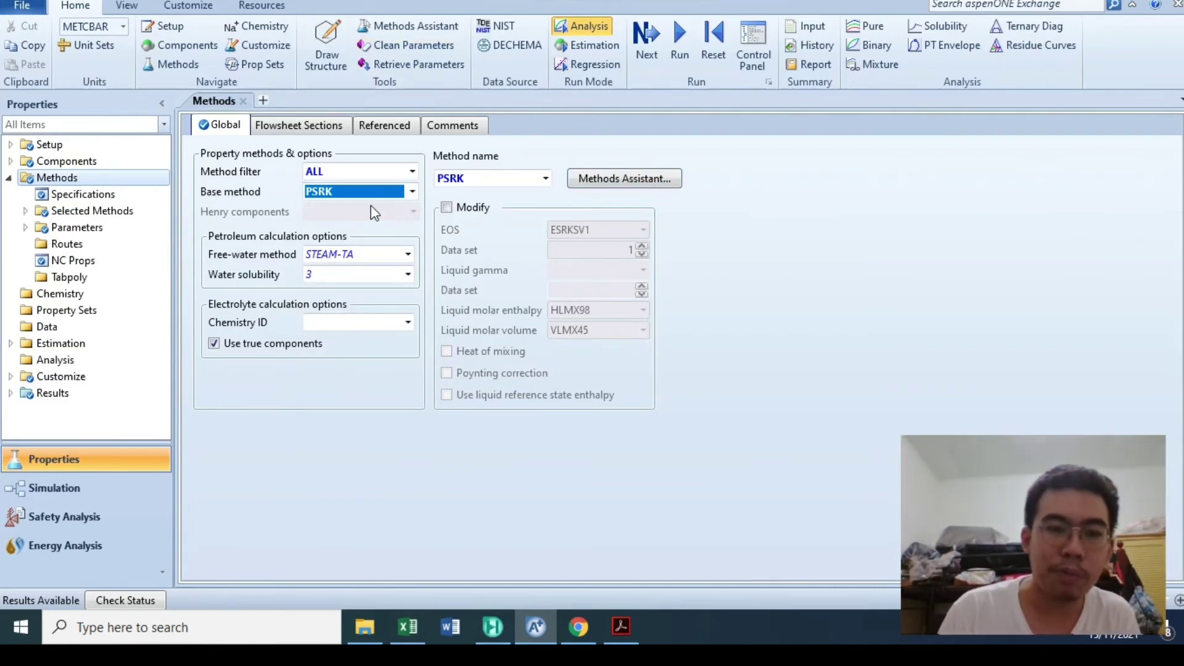
Go to the simulation flowsheet and check the REACTOR block's operating conditions
left_click(87, 494)
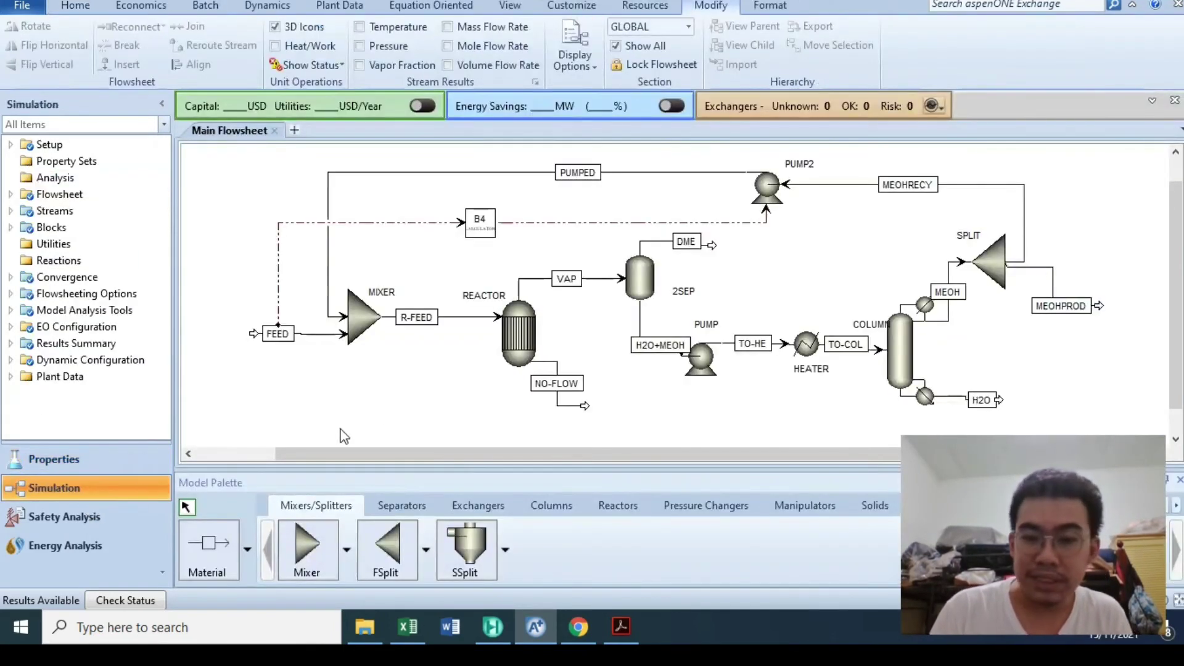
left_click(509, 327)
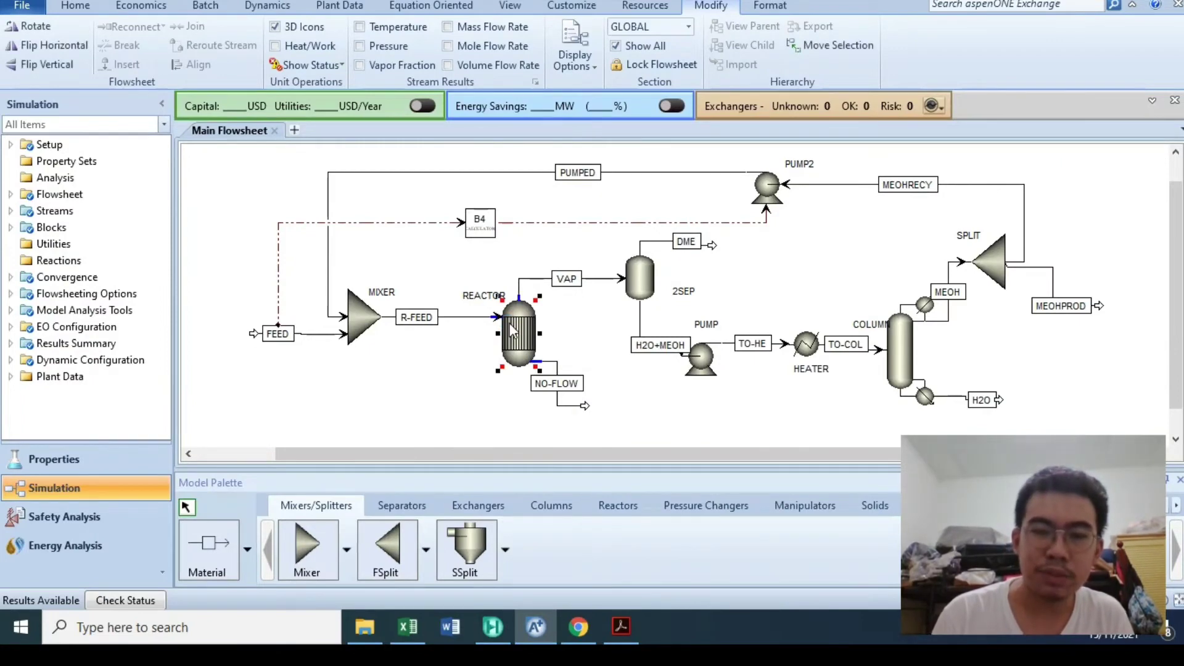
double_click(511, 331)
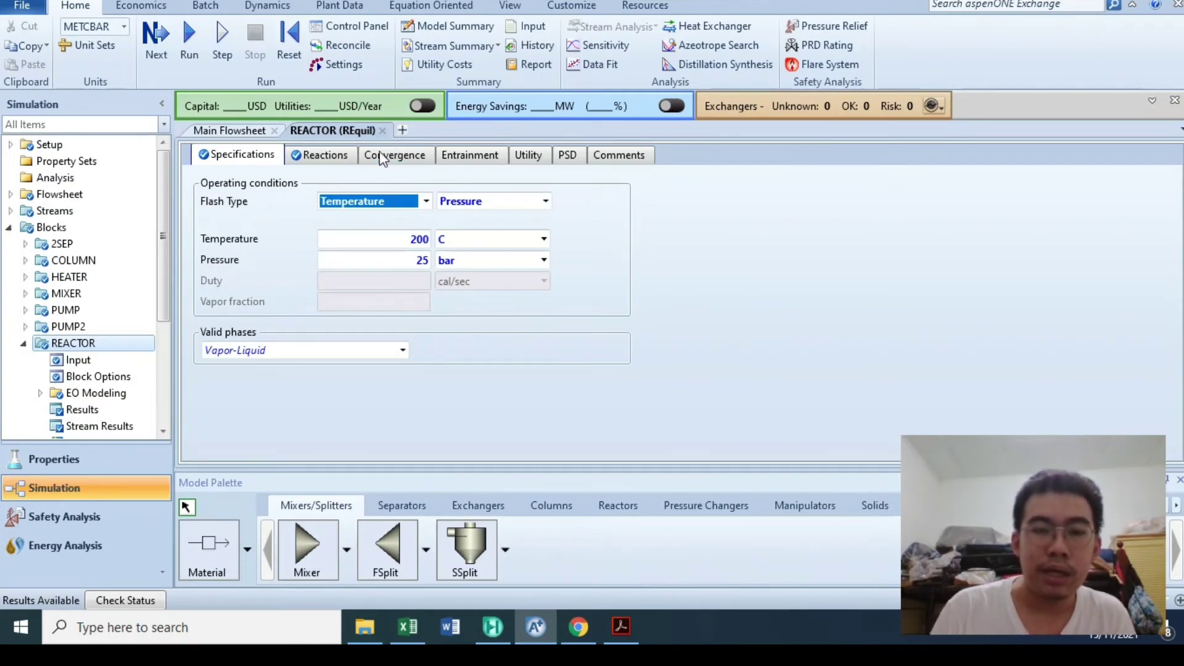
left_click(382, 130)
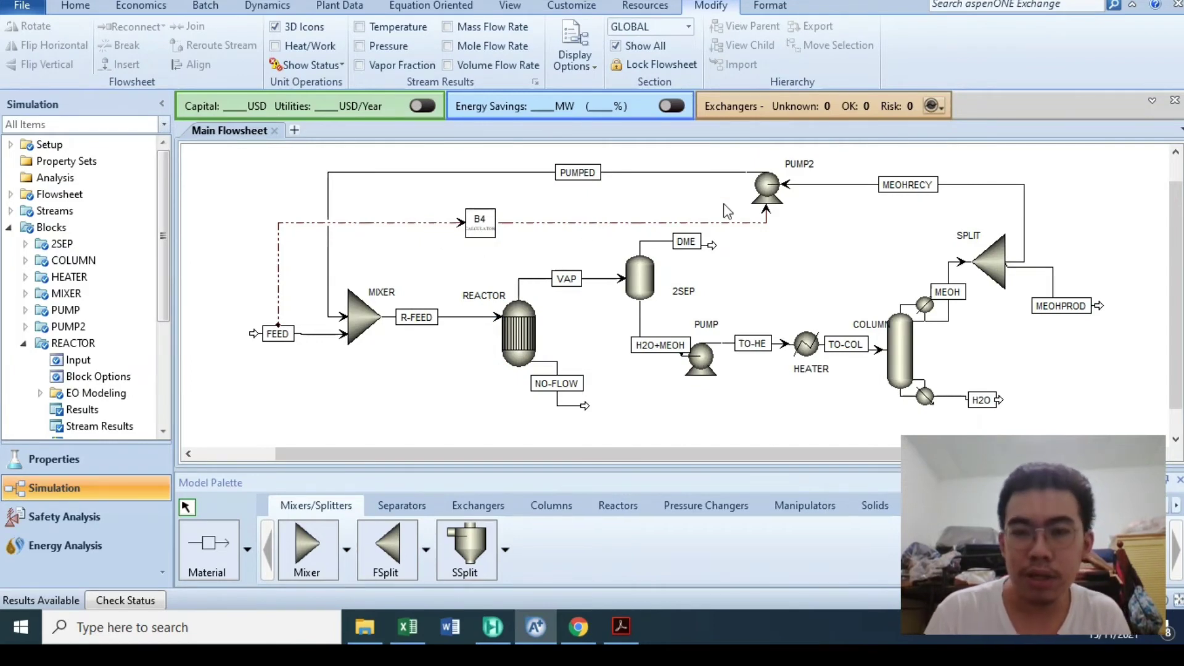
Delete the existing P-T-DME and SPLIT-DM sensitivity analyses from the model analysis tools
left_click(302, 338)
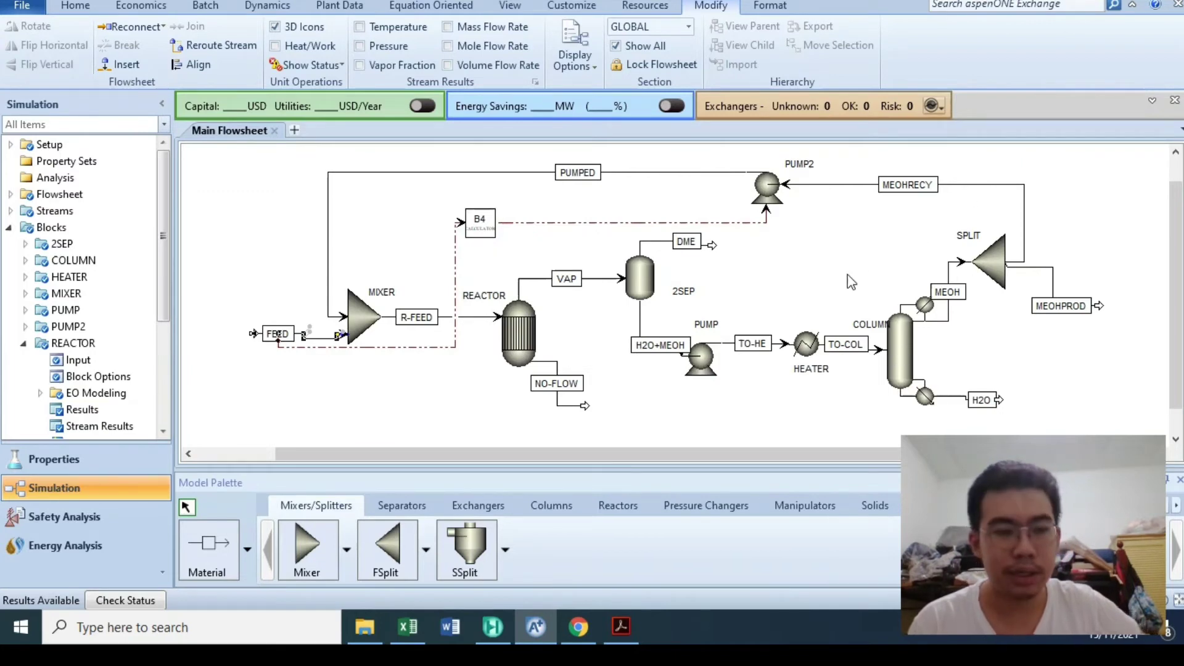
left_click(22, 343)
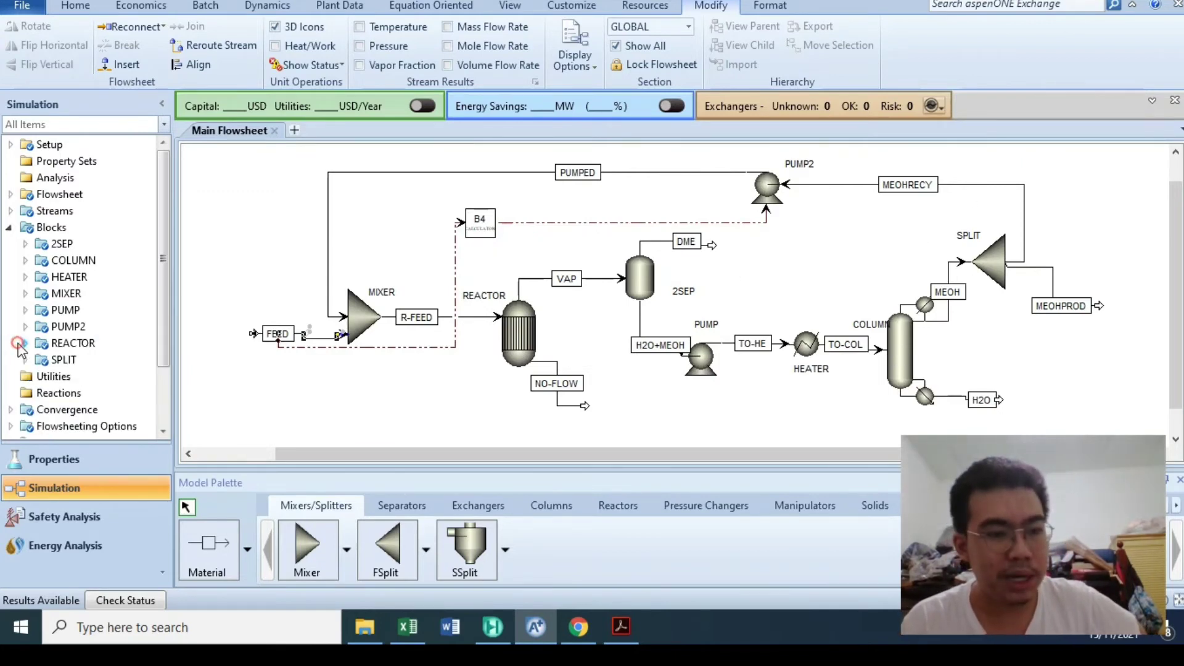
left_click(9, 228)
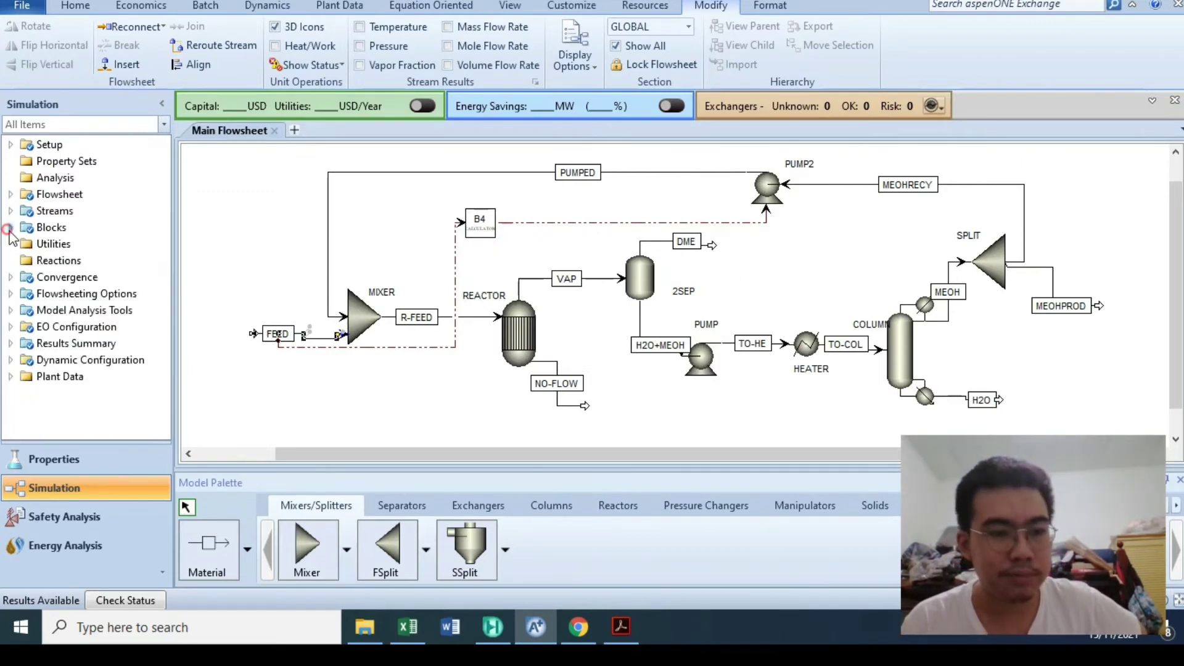
left_click(10, 310)
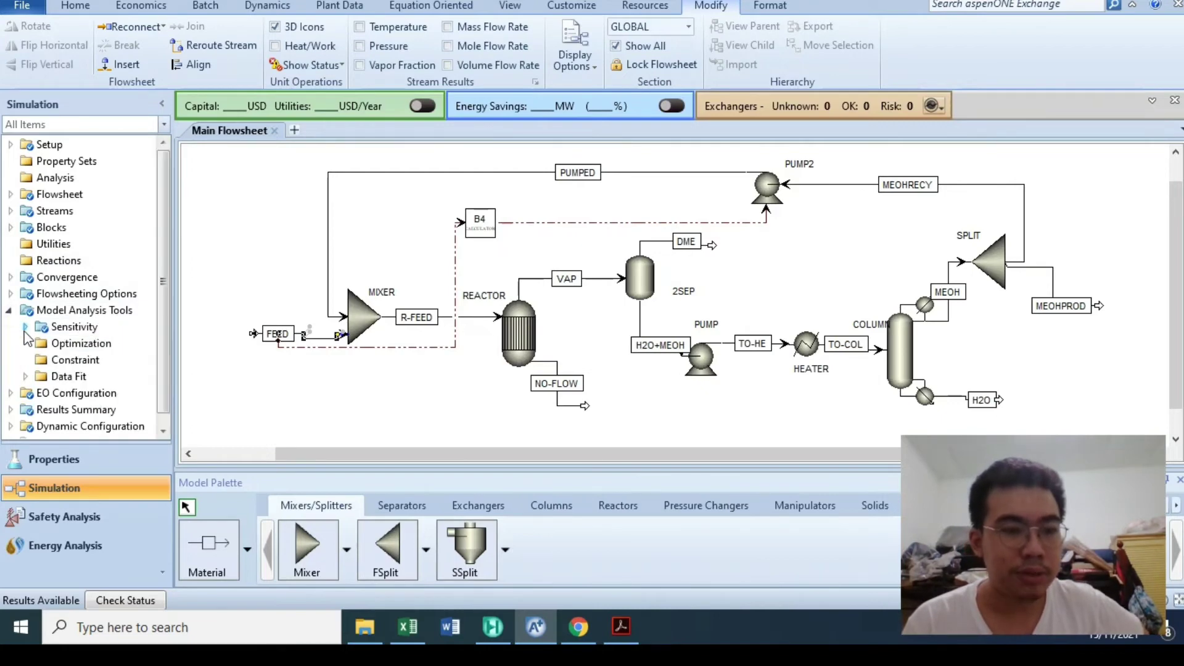
left_click(24, 327)
left_click(58, 327)
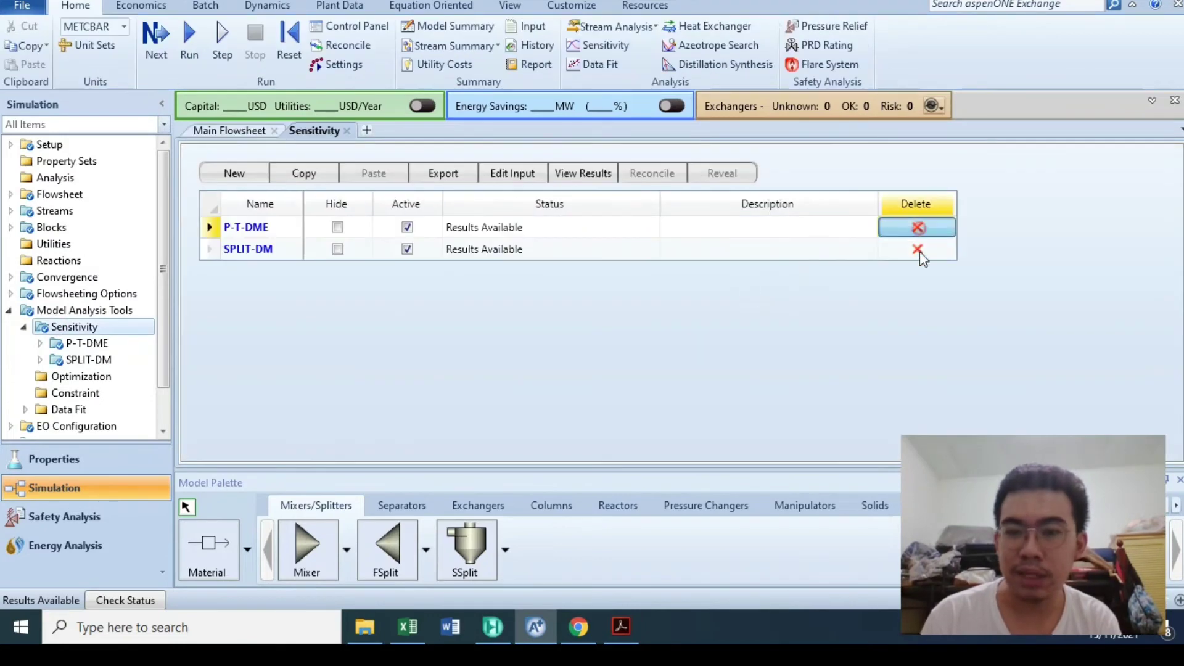
left_click(918, 227)
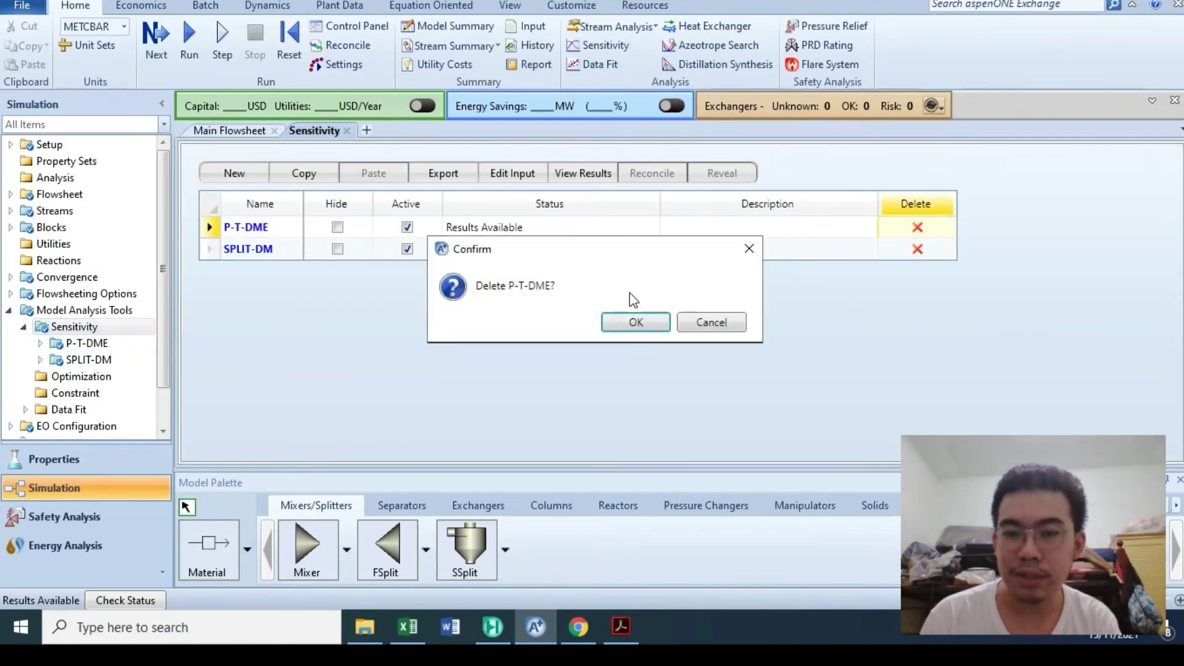
left_click(636, 322)
left_click(918, 227)
left_click(636, 322)
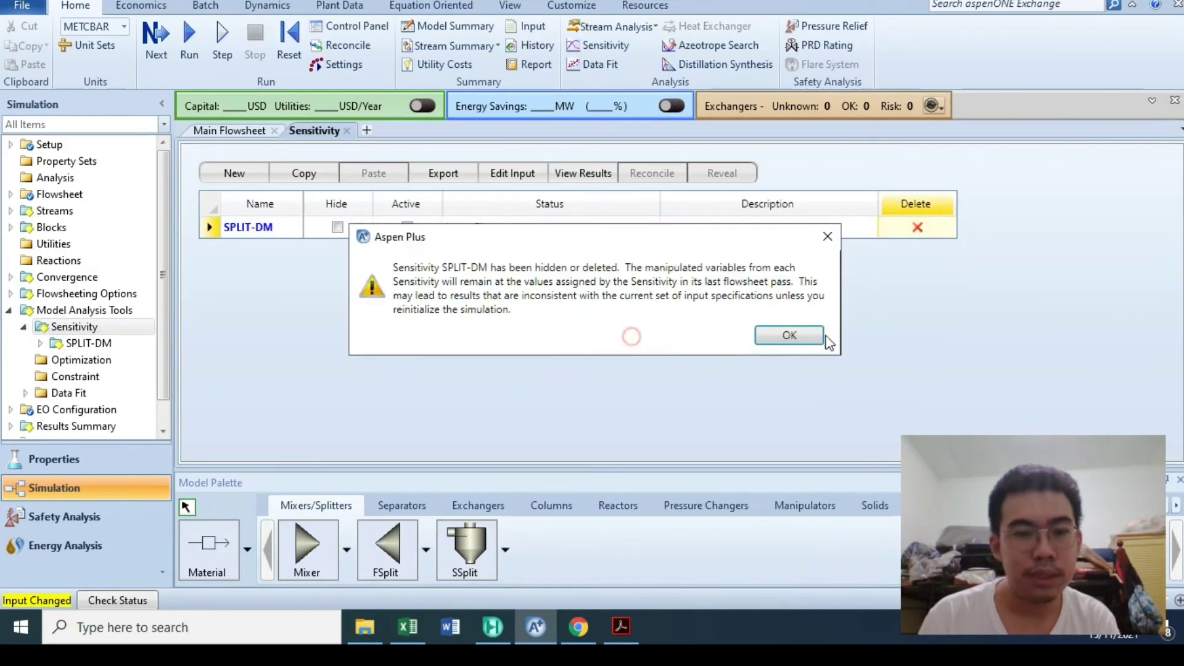
left_click(761, 345)
Create a new sensitivity analysis with the ID P-T-DME
left_click(222, 179)
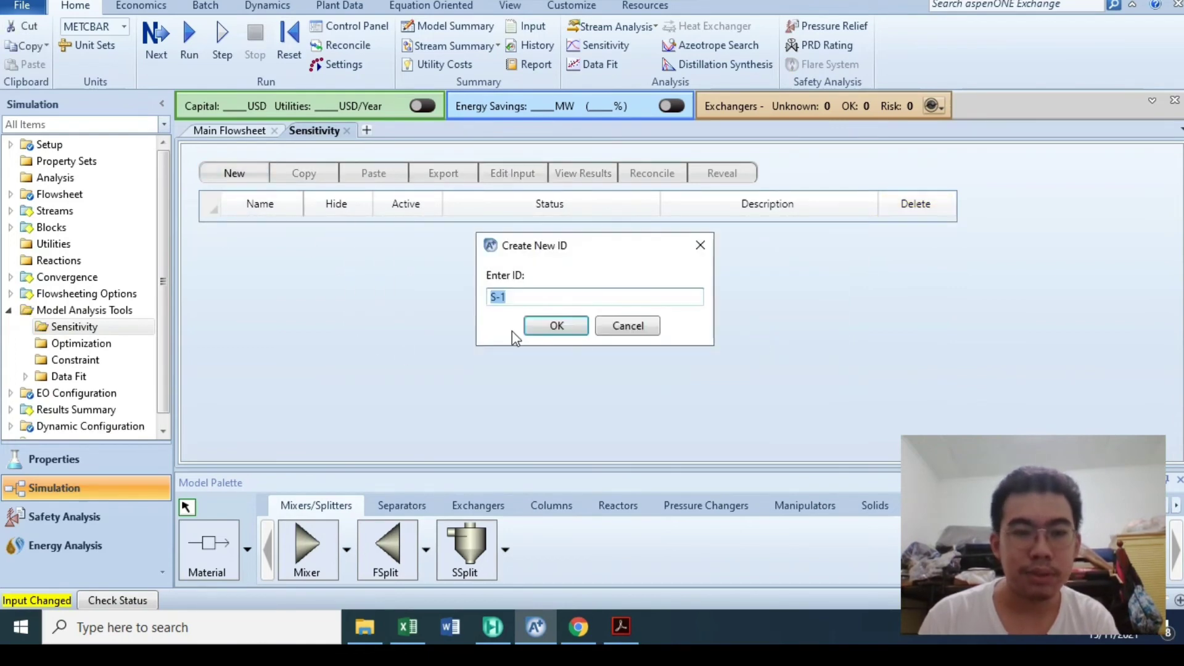
type("P")
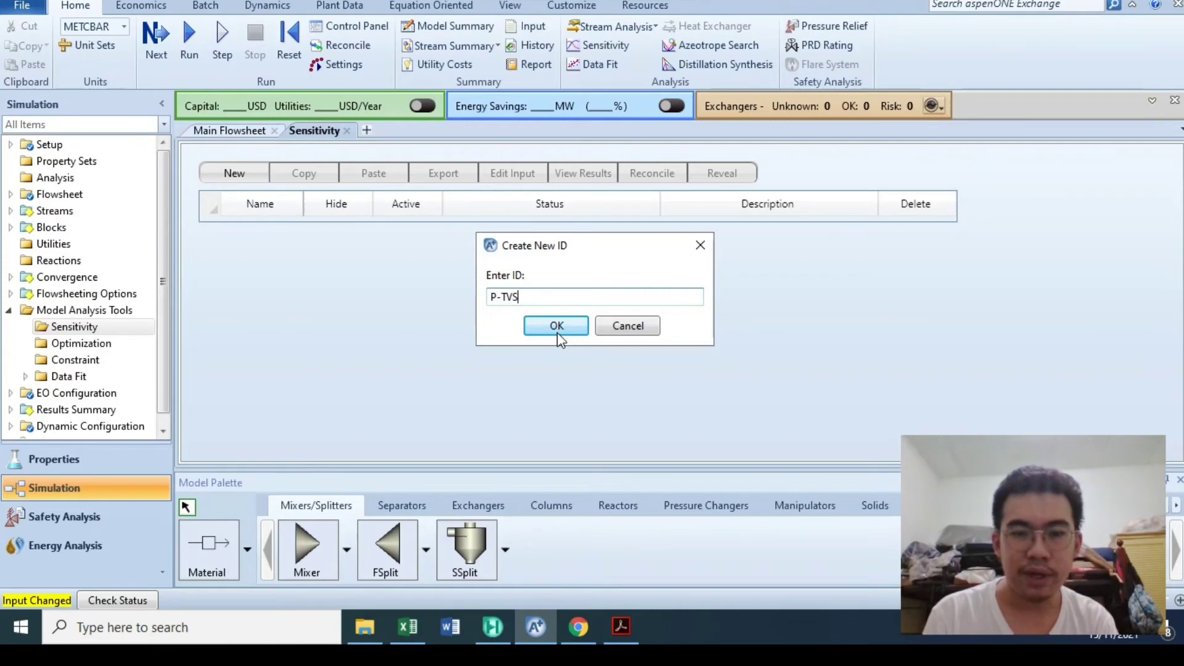
type("-T-C")
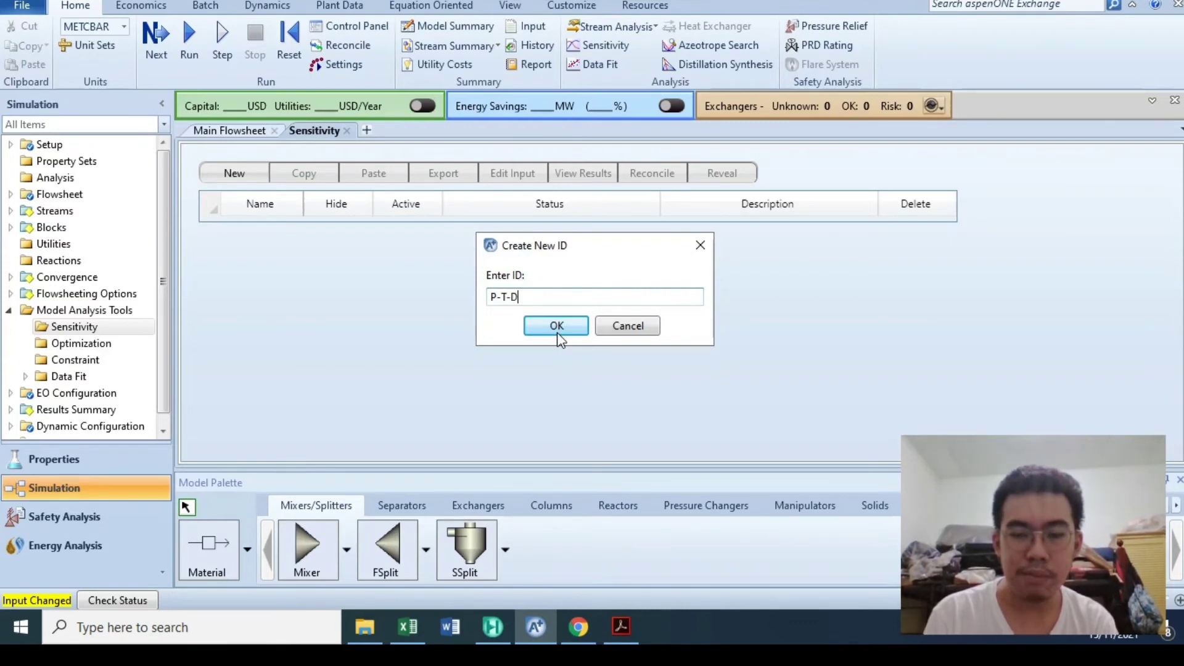
left_click(557, 326)
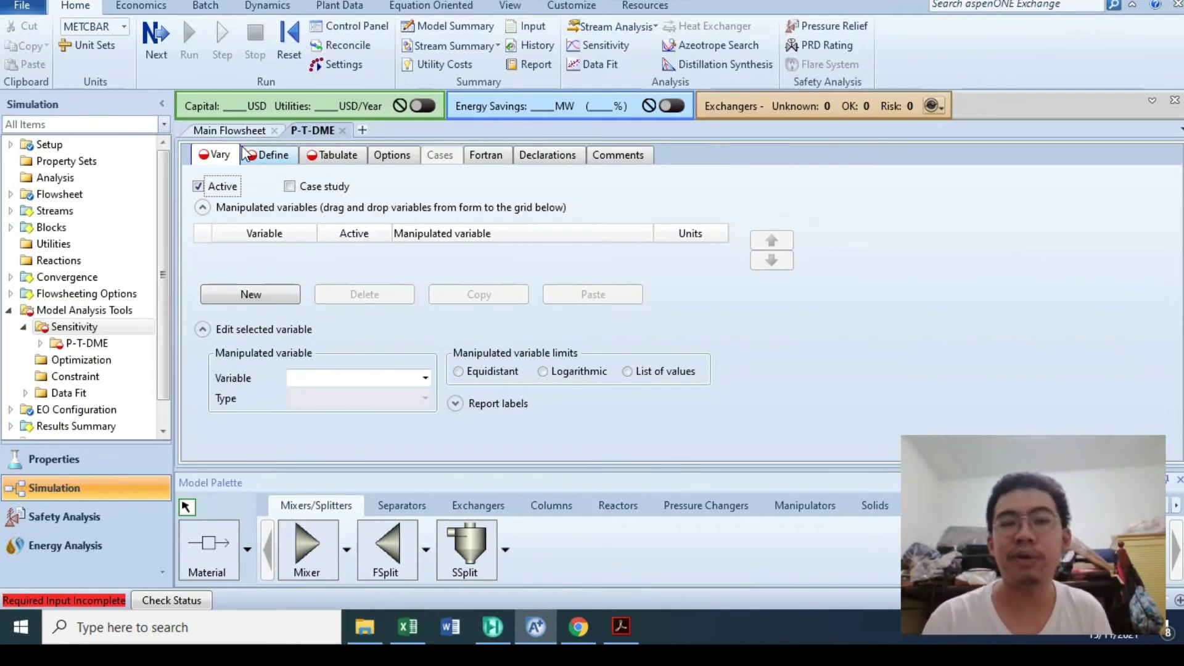
Add manipulated variable 1 to the sensitivity analysis with the type Block-Var
left_click(425, 378)
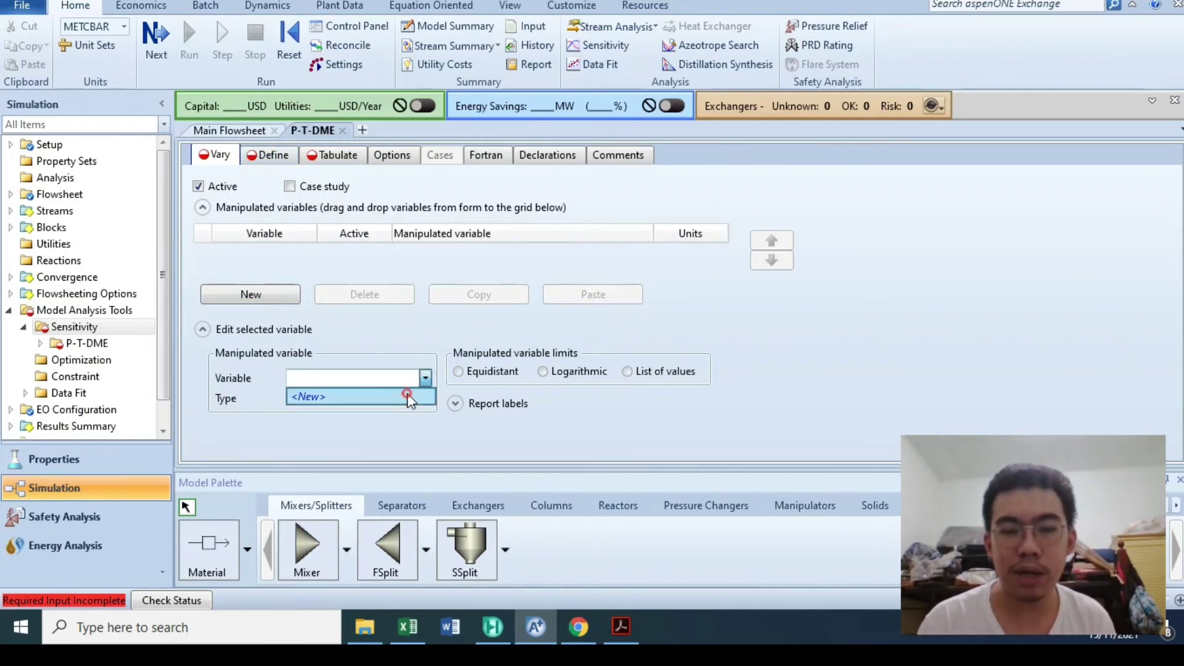
left_click(415, 391)
left_click(426, 383)
left_click(413, 411)
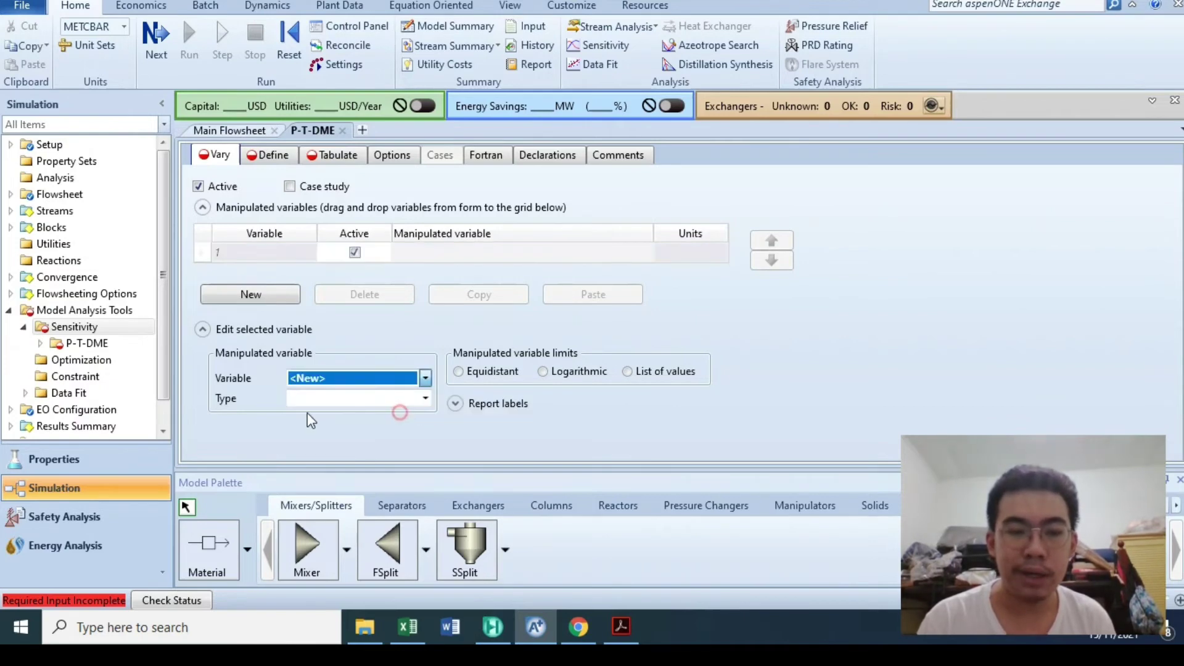
left_click(425, 384)
left_click(429, 405)
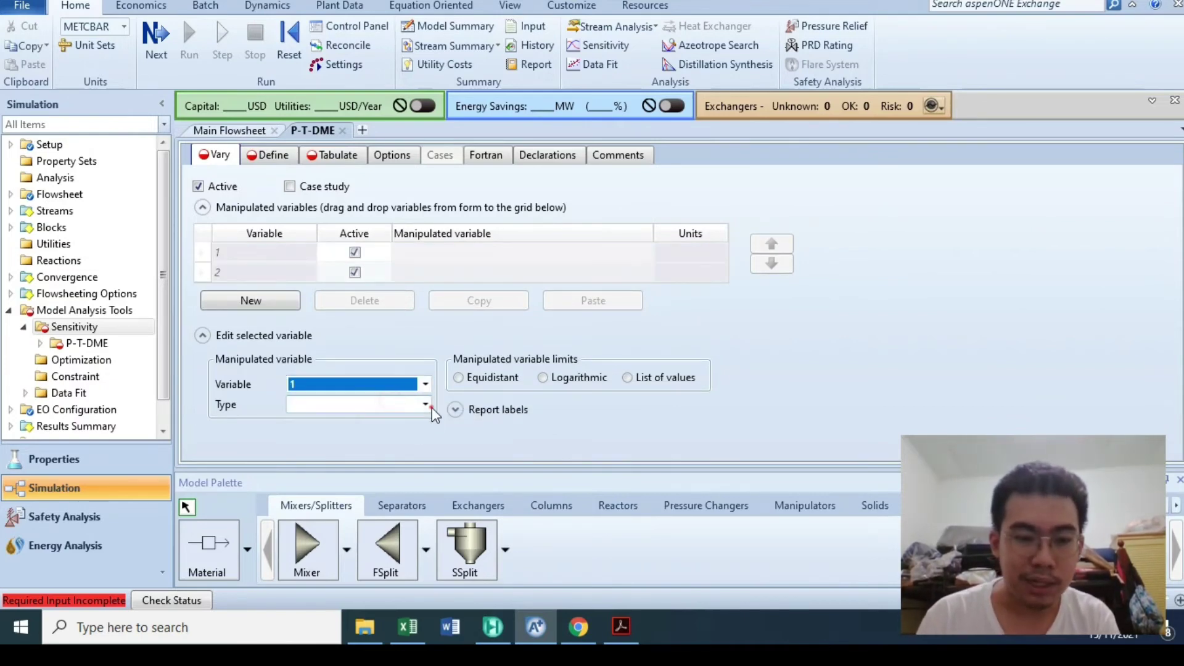
left_click(426, 405)
left_click(383, 171)
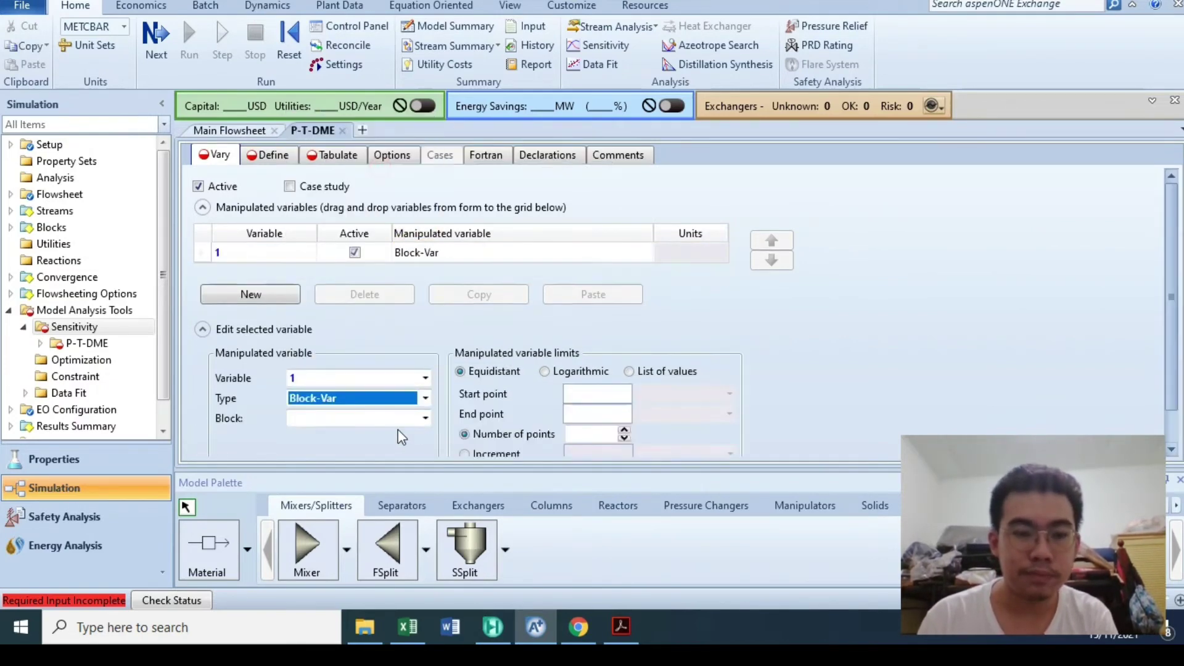
Assign manipulated variable 1 to the REACTOR block's pressure variable, PRES
left_click(424, 419)
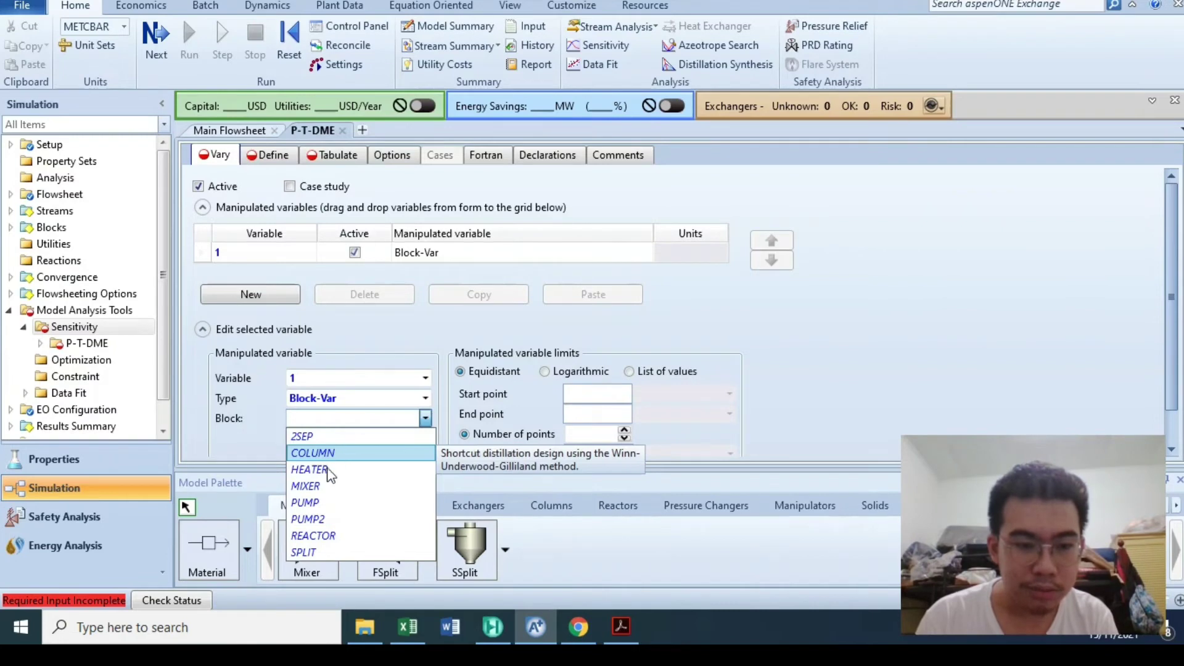
left_click(359, 535)
left_click(401, 440)
scroll(358, 321, "down", 5)
scroll(333, 276, "up", 3)
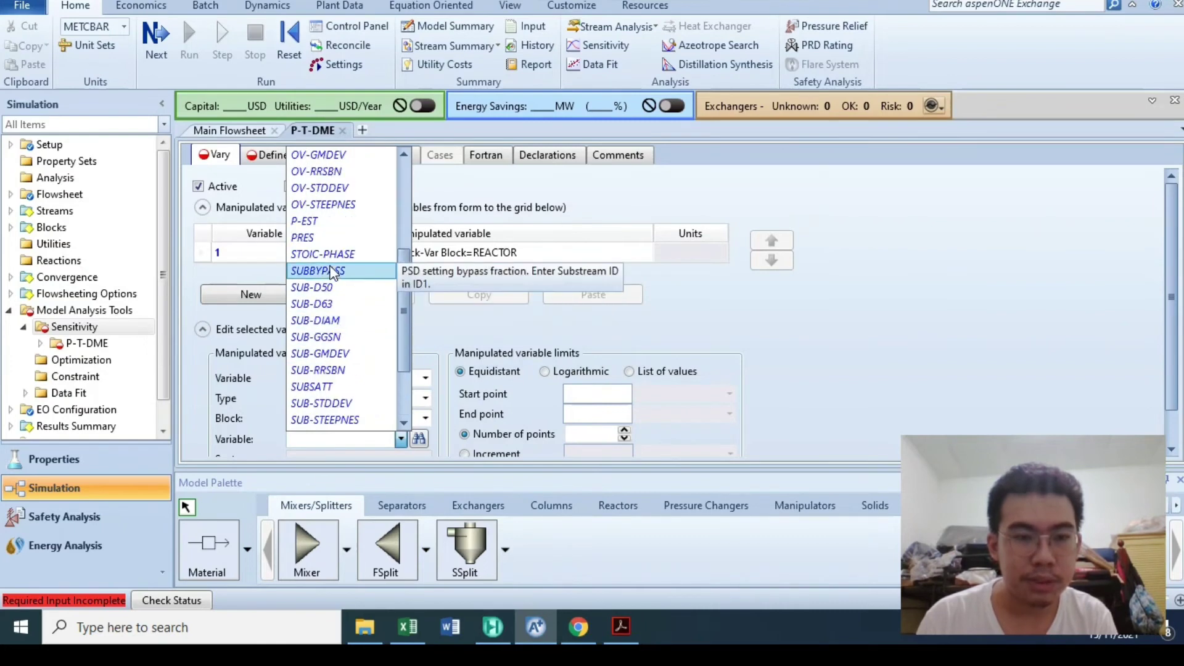
left_click(327, 236)
scroll(842, 339, "down", 1)
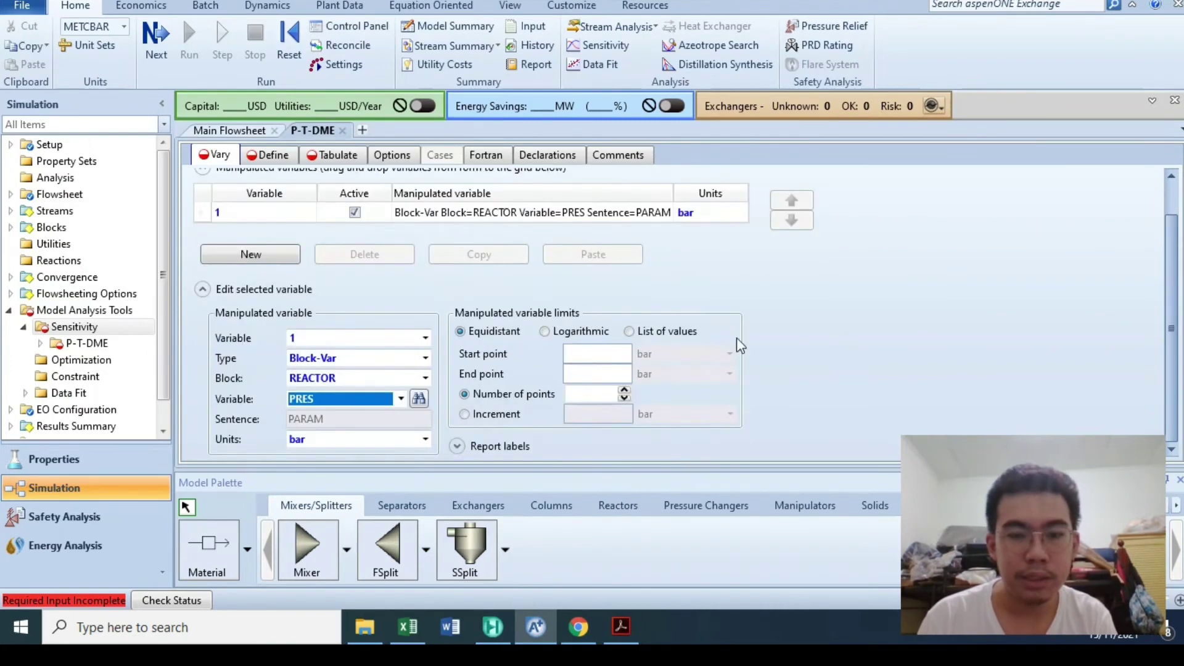
Set the reactor pressure range from 26 to 40 bar with an increment of 2 bar
left_click(594, 352)
type("26")
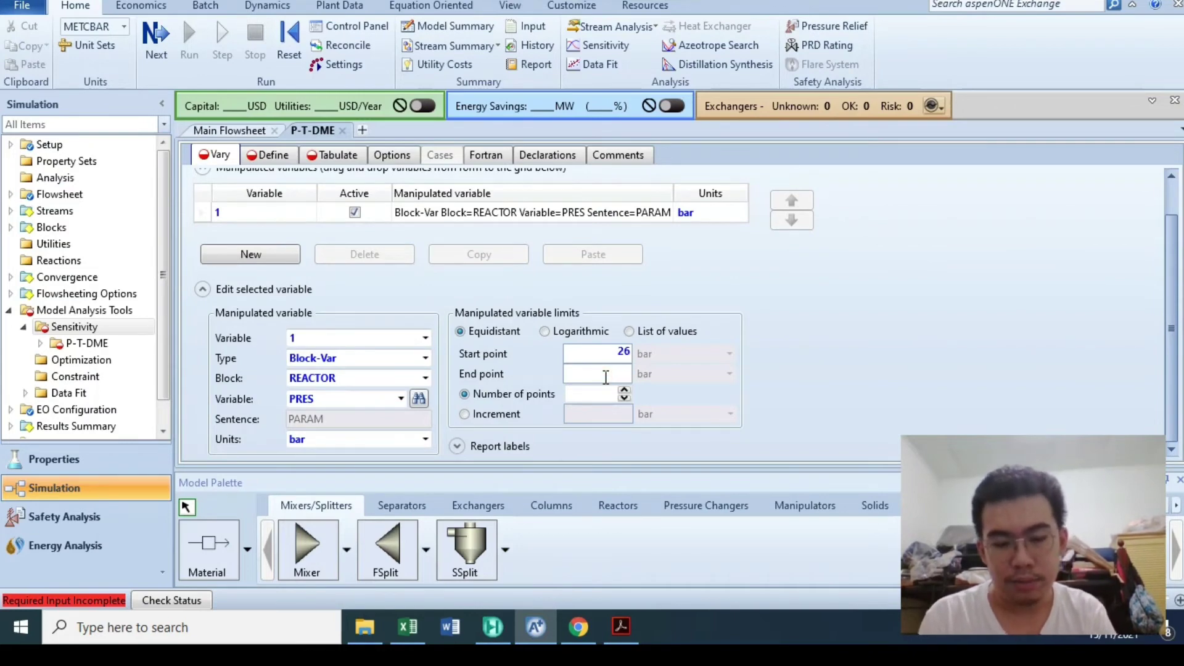
left_click(578, 408)
type("2")
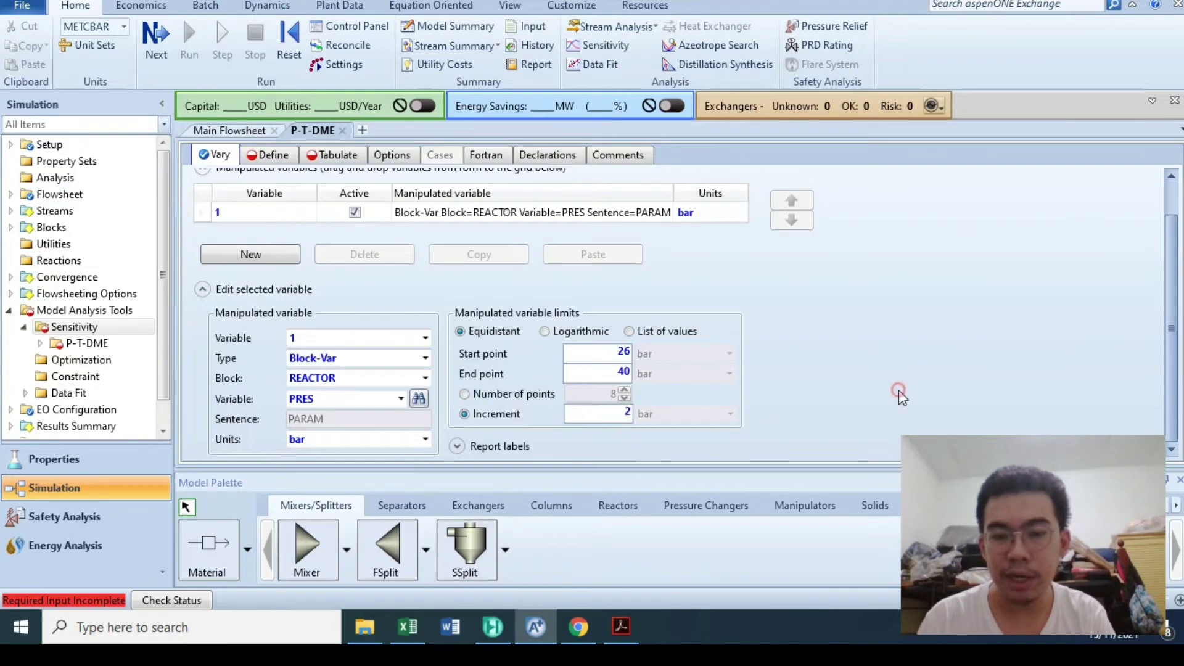
Add manipulated variable 2 to the sensitivity analysis with the type Block-Var
left_click(426, 338)
left_click(401, 372)
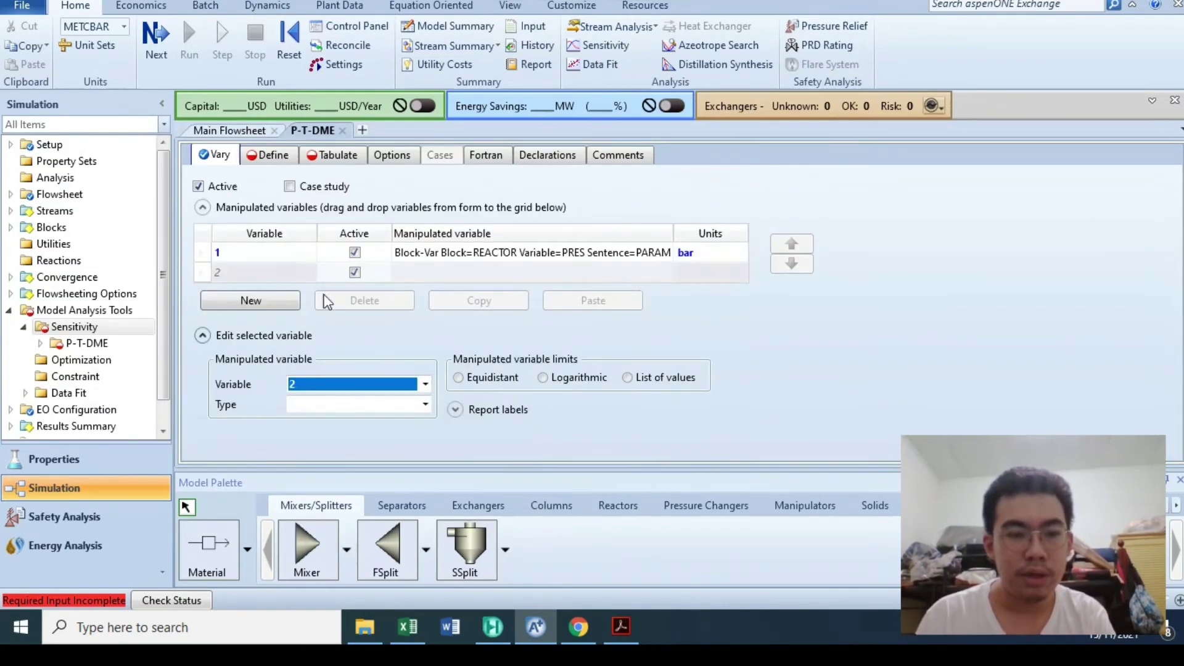
left_click(299, 270)
left_click(423, 405)
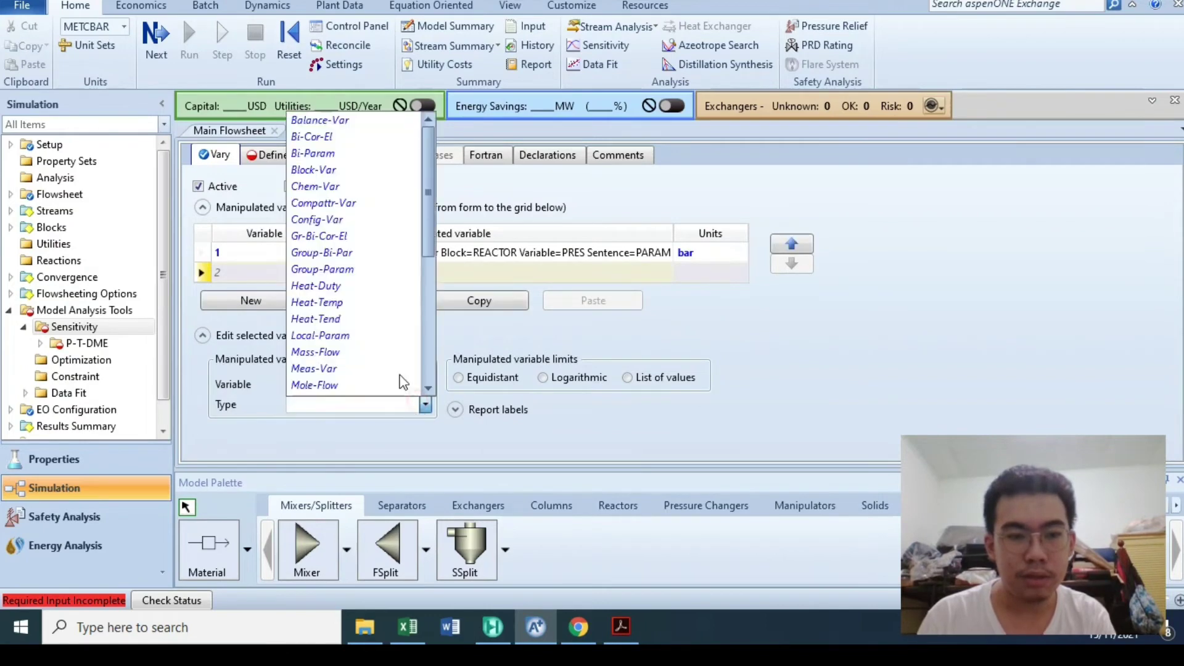
left_click(343, 164)
Assign manipulated variable 2 to the REACTOR block's temperature variable, TEMP
left_click(426, 424)
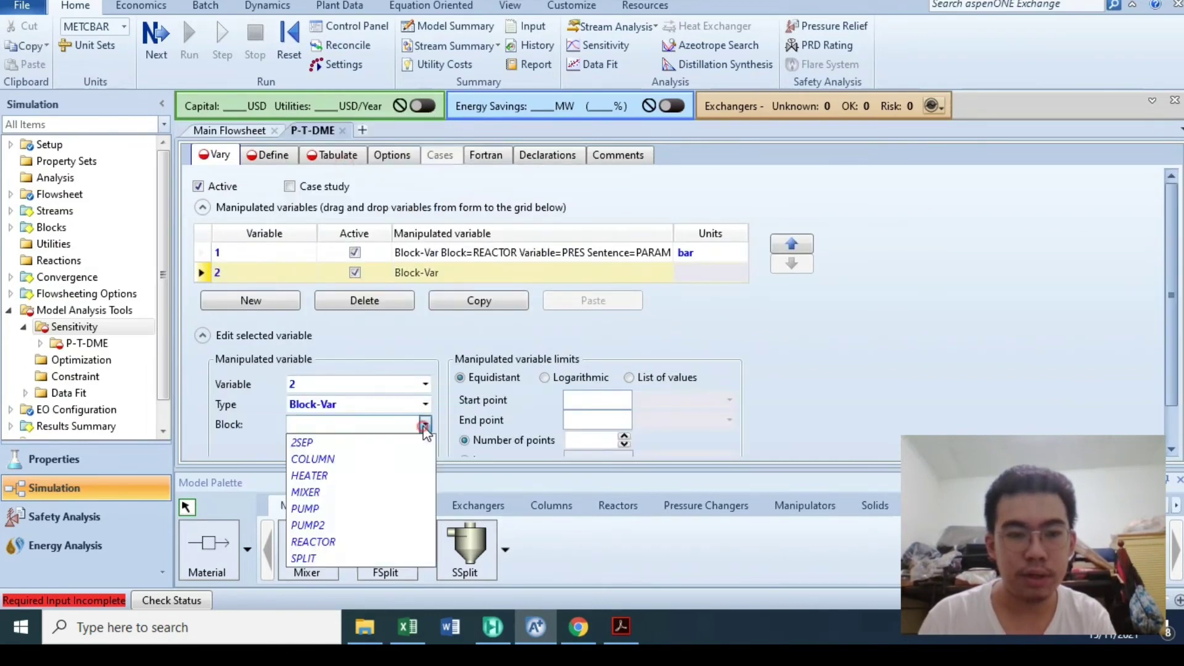
left_click(327, 540)
left_click(401, 444)
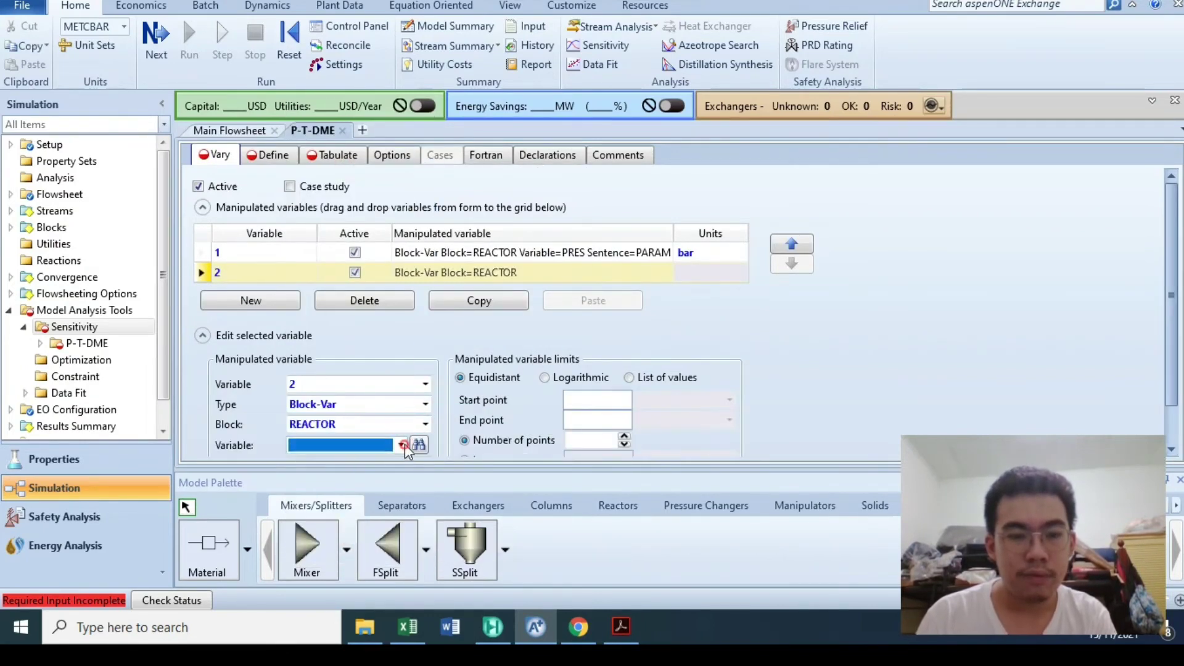
scroll(368, 370, "down", 2)
scroll(345, 360, "down", 4)
left_click(312, 343)
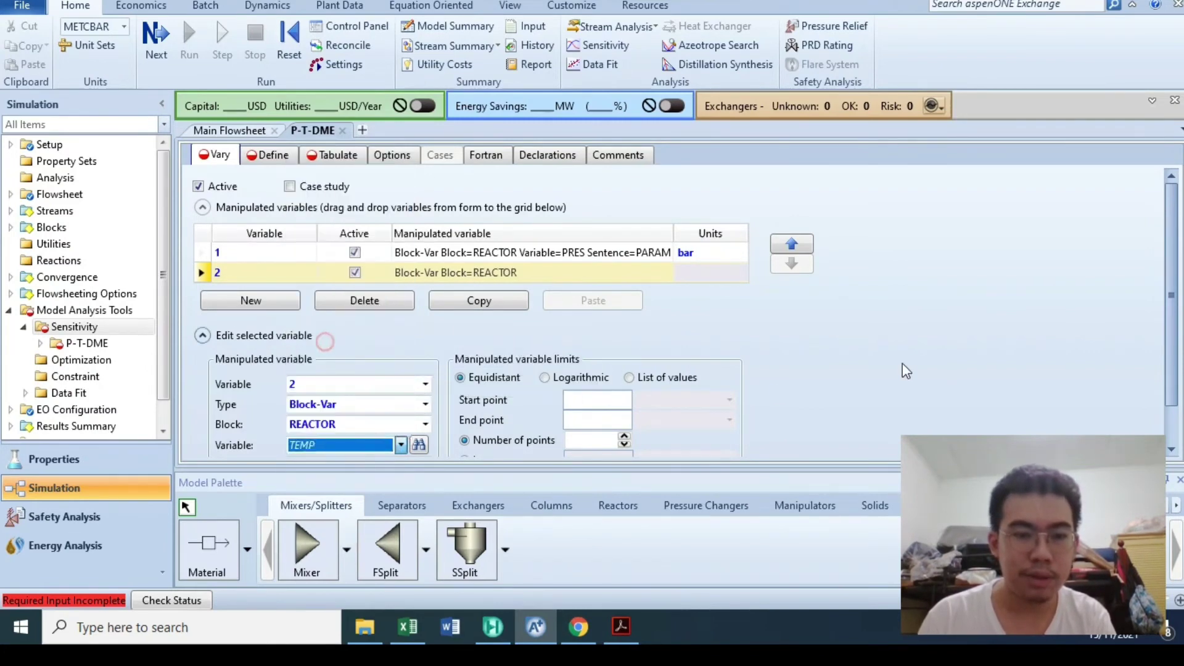
Set the reactor temperature range from 200 to 300 C with an increment of 10 C
scroll(894, 348, "down", 2)
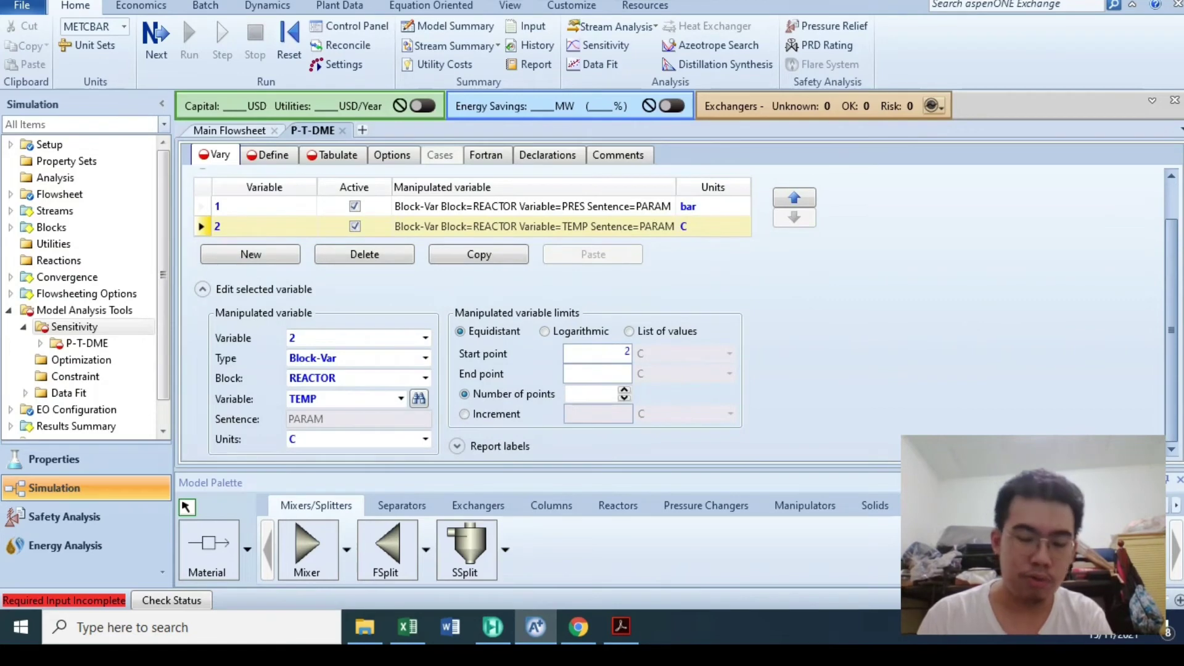
left_click(618, 369)
type("300")
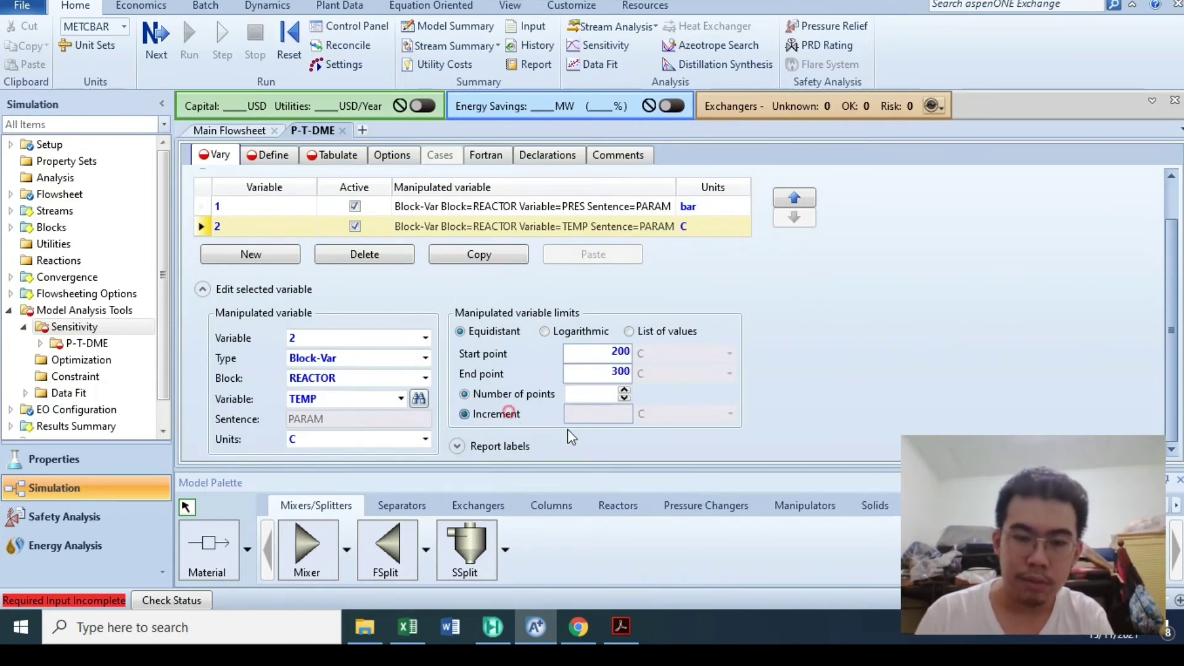
left_click(464, 414)
type("10")
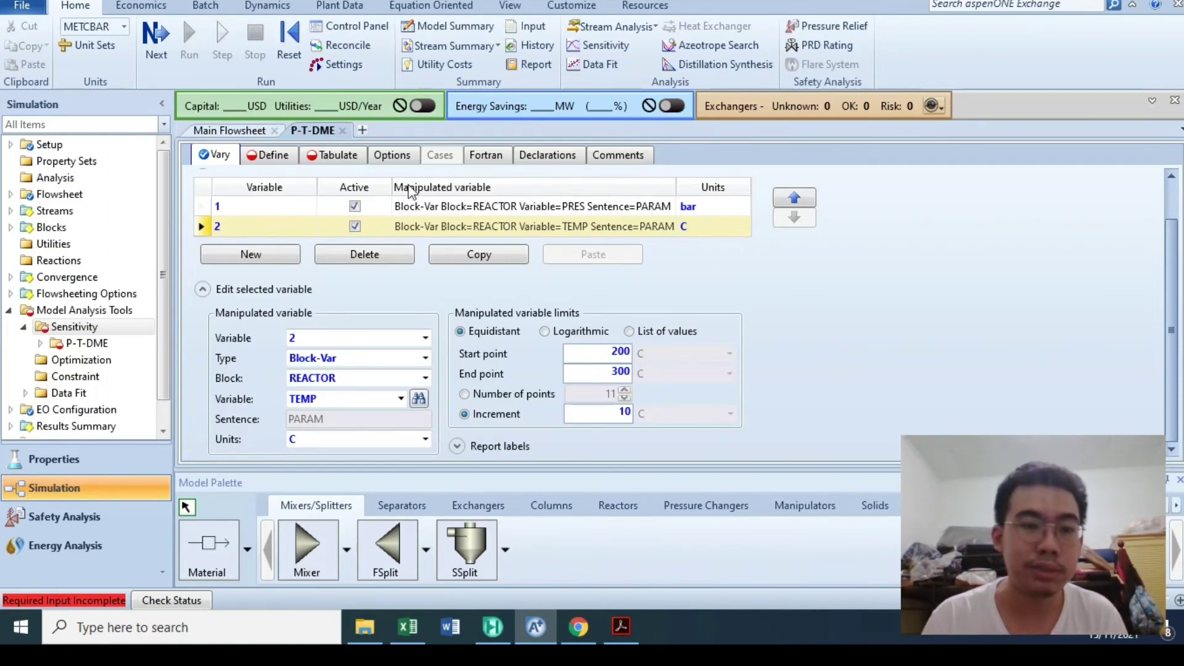
Create a new sampled variable named DME in the sensitivity definition
left_click(272, 155)
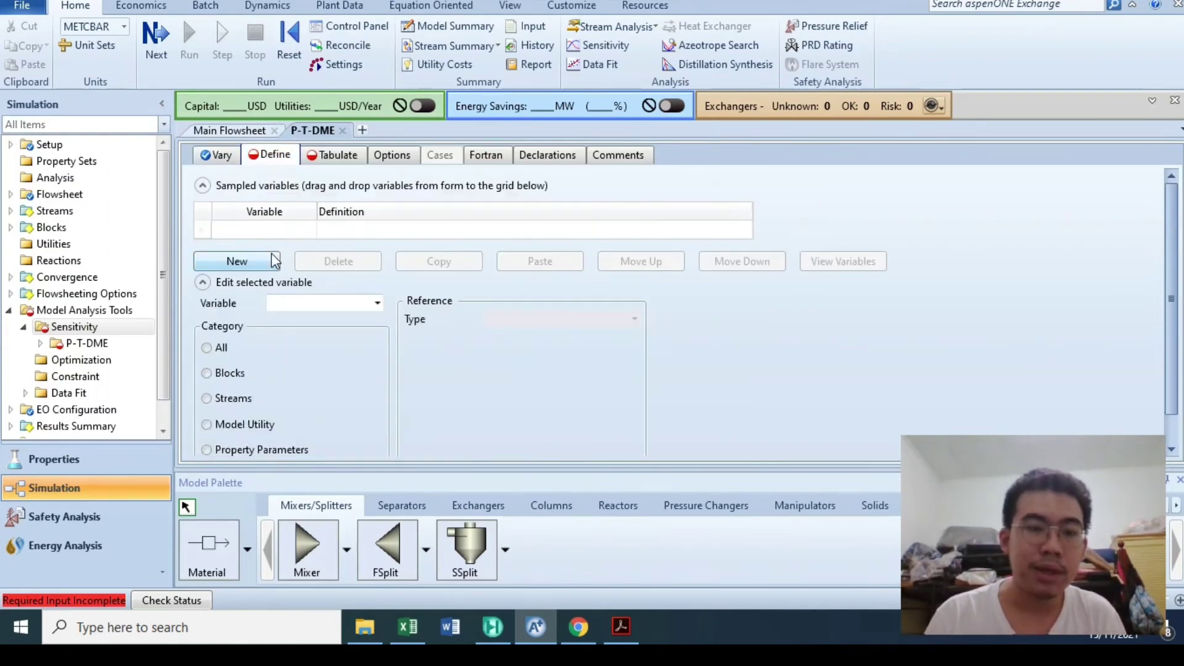
left_click(260, 269)
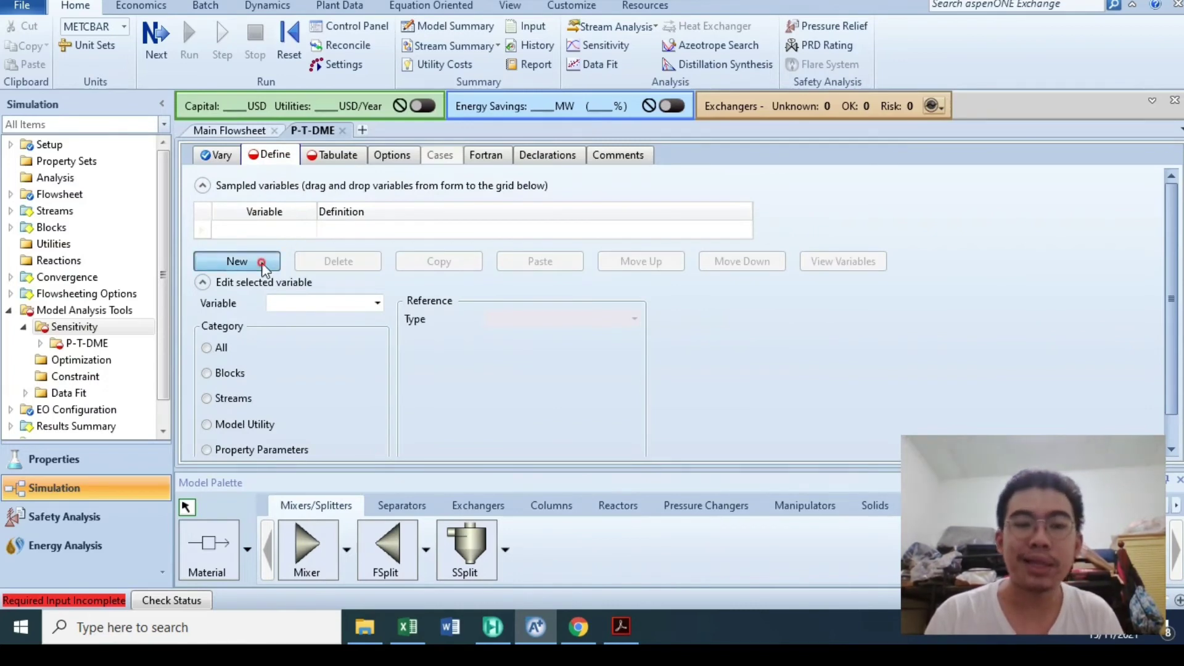
type("DME")
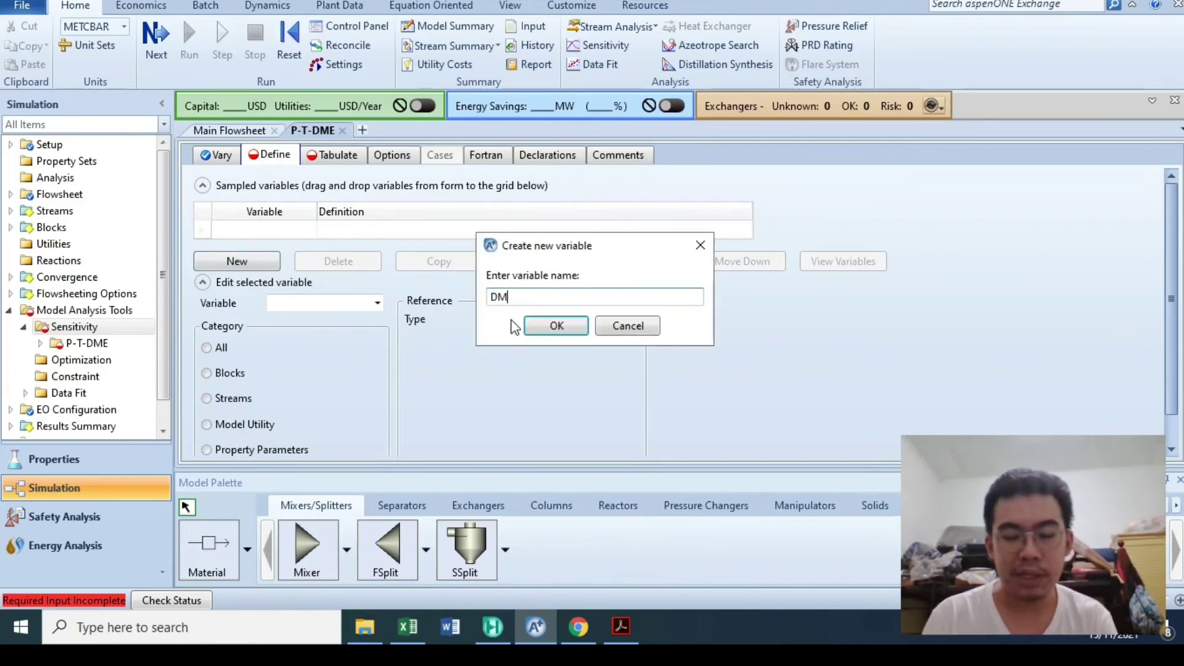
key("Return")
Define the DME variable as a Stream-Var reading MOLE-FLOW of stream DME, substream MIXED
left_click(634, 322)
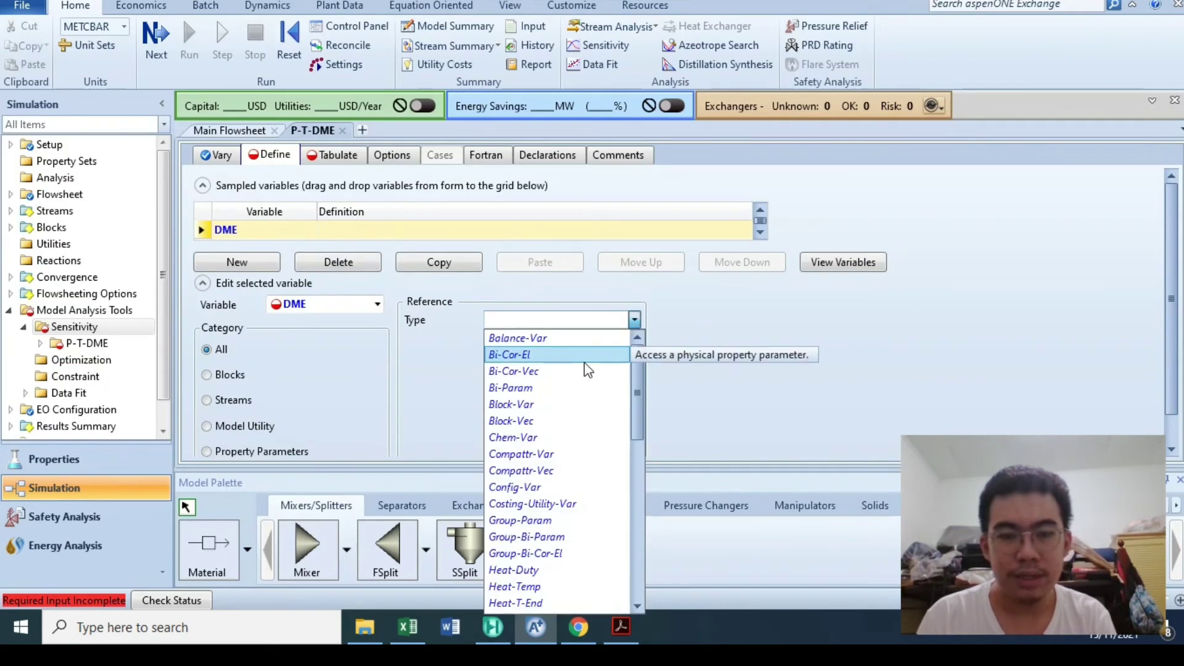
scroll(583, 470, "down", 6)
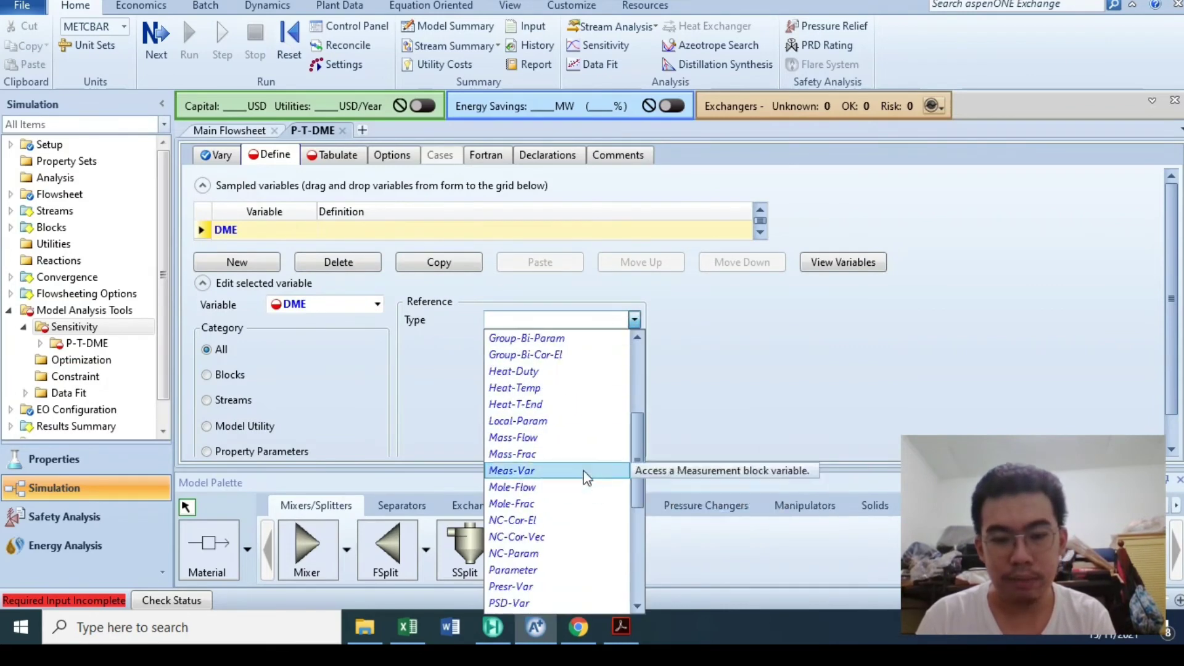
scroll(557, 486, "down", 2)
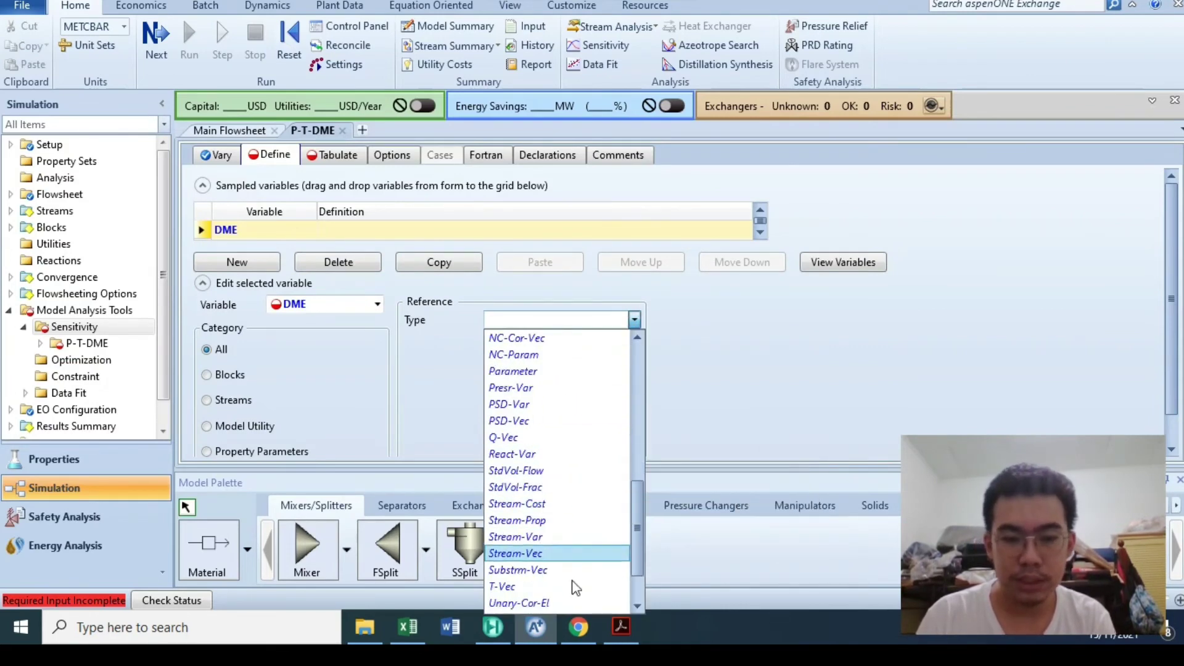
left_click(563, 535)
left_click(634, 340)
left_click(512, 358)
left_click(610, 380)
left_click(534, 531)
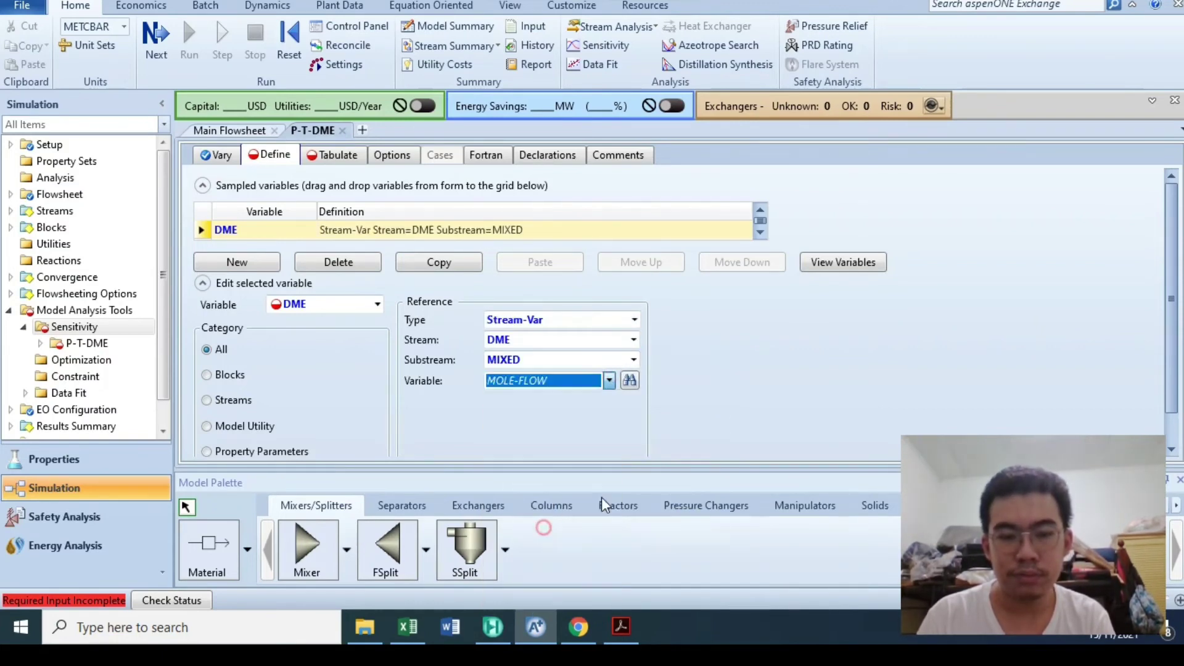
Tabulate the variable DME in column 1 of the sensitivity results
left_click(338, 157)
left_click(243, 231)
type("1")
left_click(377, 231)
type("DME")
key("Return")
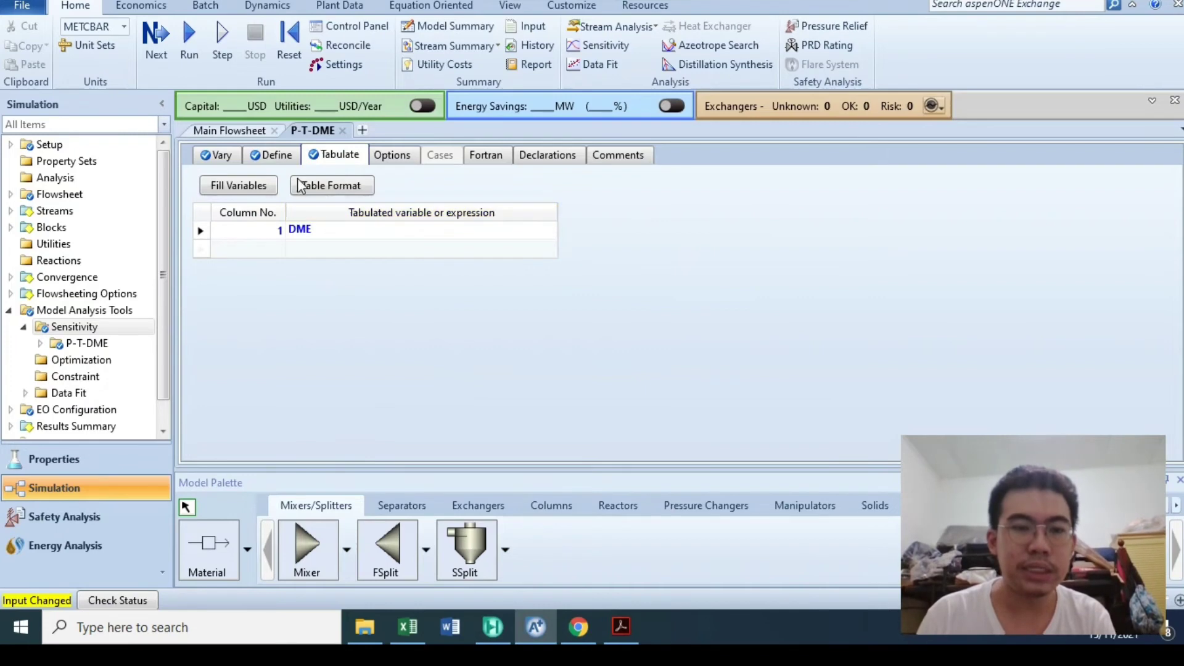
Review the DME variable definition and run the simulation with the P-T-DME sensitivity
left_click(289, 159)
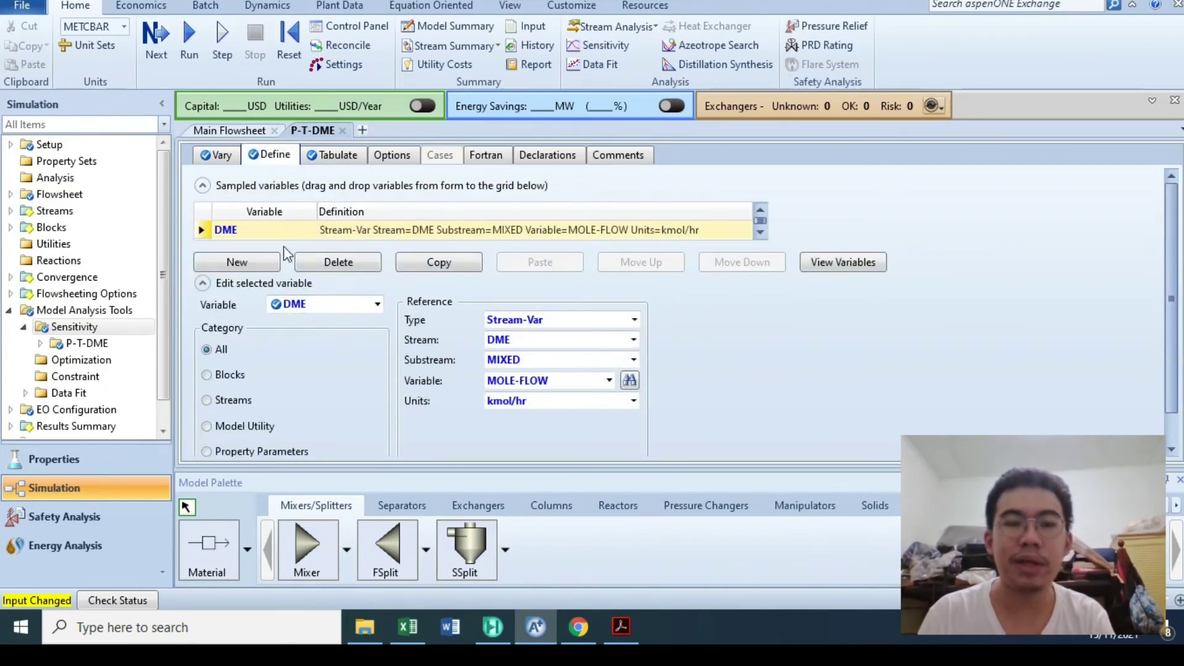
left_click(337, 155)
left_click(191, 50)
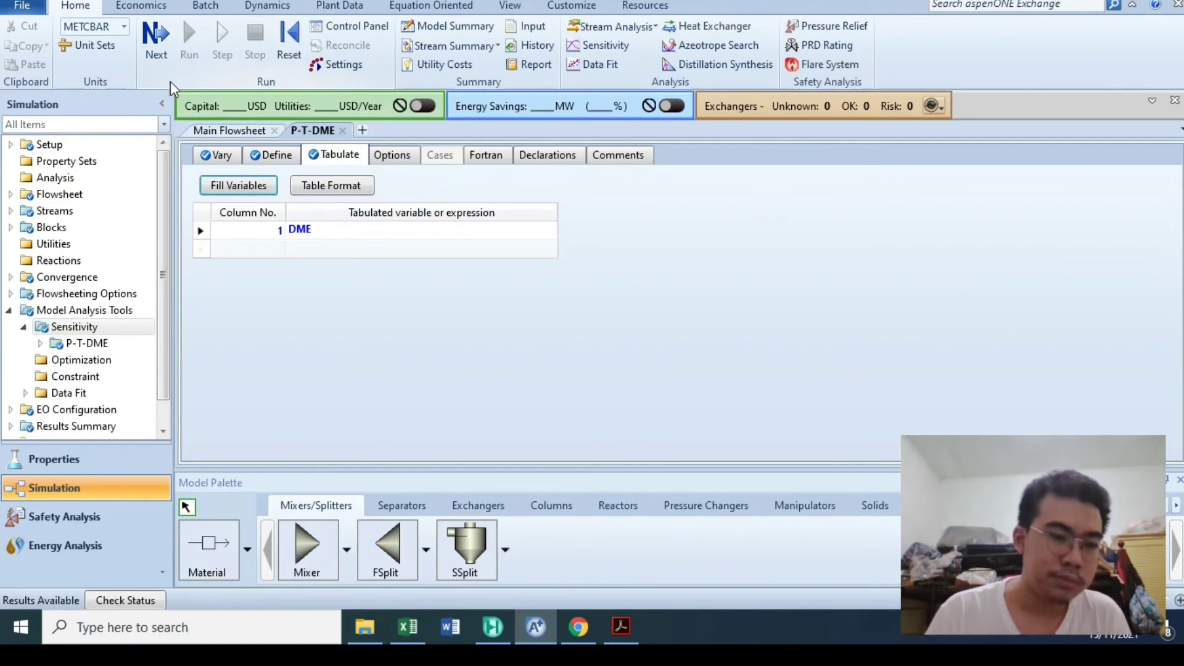
Open the P-T-DME results and examine the DME molar flow across all pressure and temperature cases
left_click(40, 343)
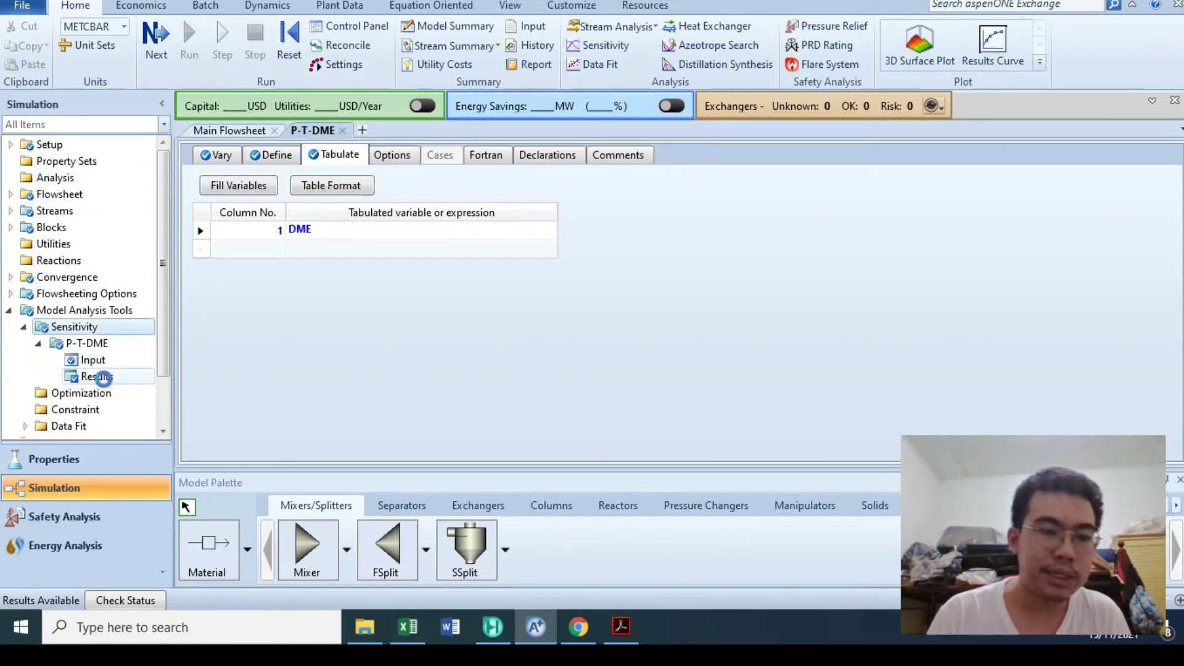
left_click(99, 376)
scroll(346, 295, "down", 1)
scroll(347, 296, "down", 3)
scroll(341, 299, "down", 8)
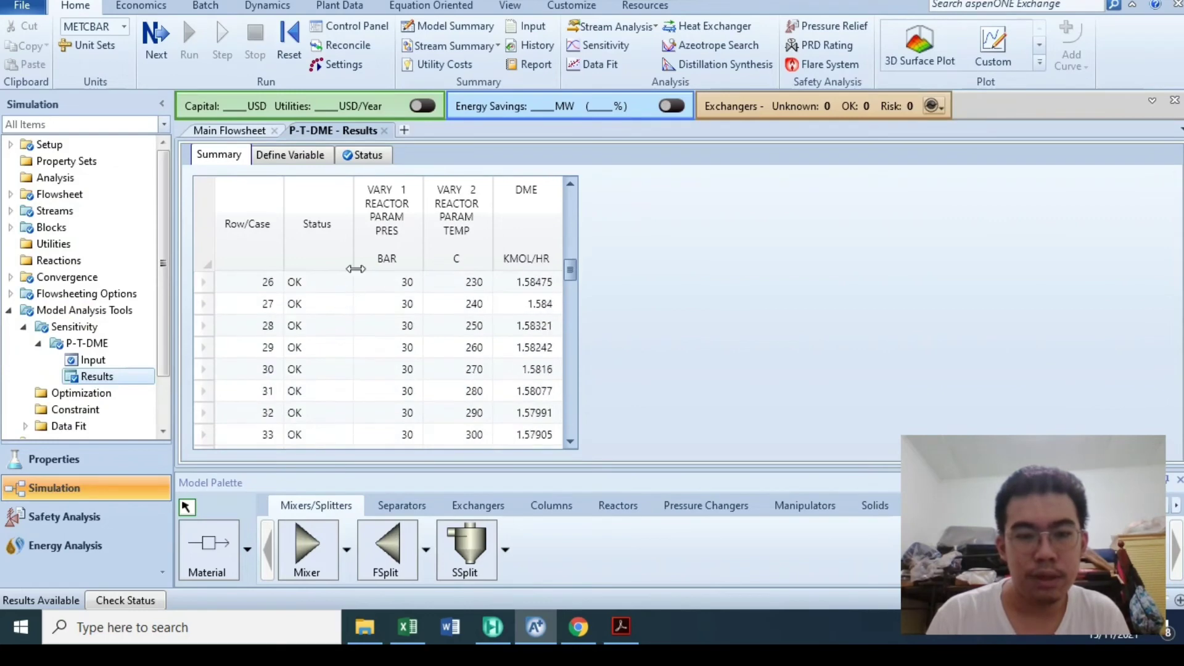
scroll(380, 327, "down", 10)
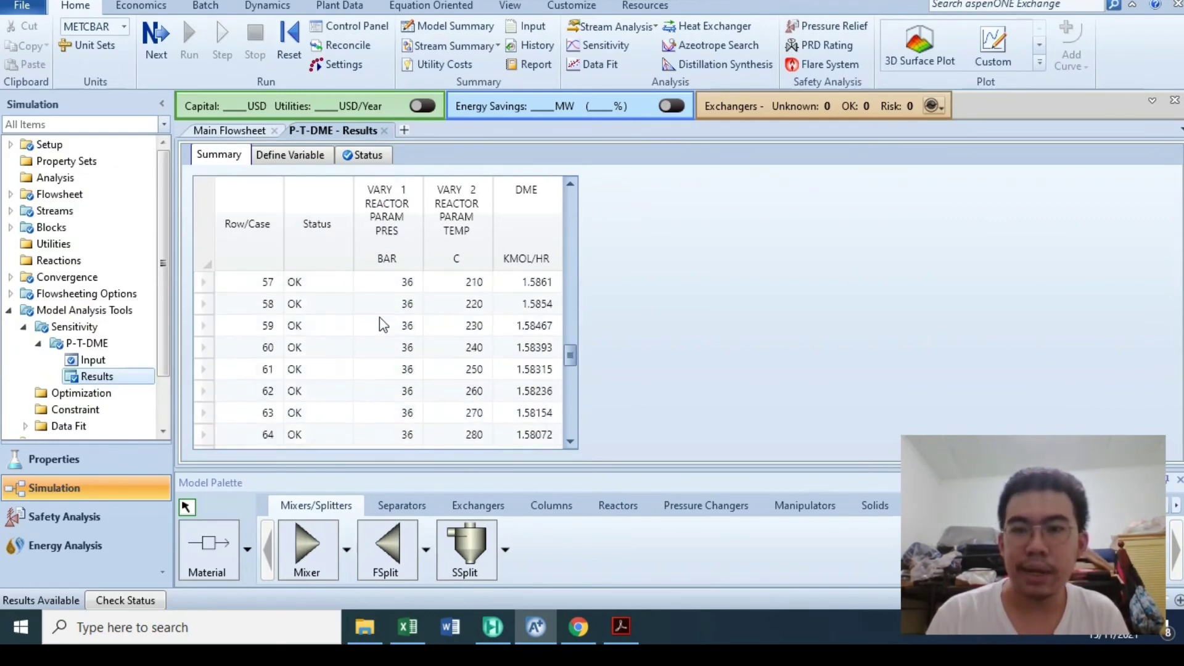
scroll(555, 308, "down", 3)
scroll(552, 251, "up", 20)
Copy the full P-T-DME results table and paste it into a new worksheet of the Excel workbook
left_click_drag(249, 211, 502, 236)
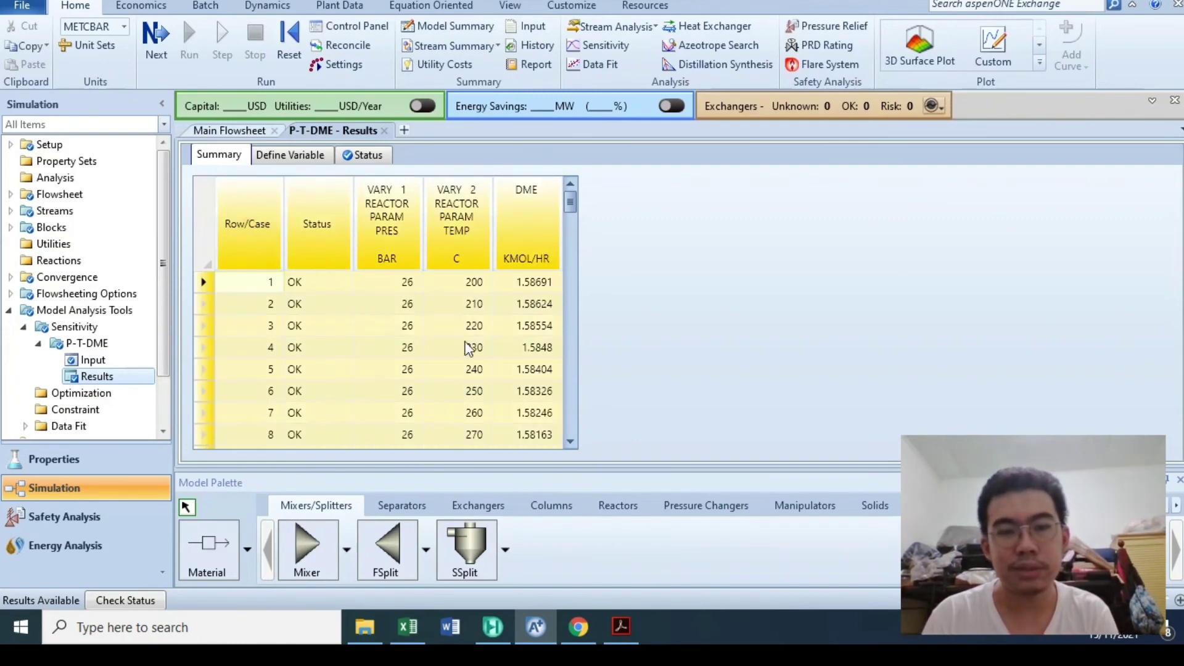
left_click(408, 628)
left_click(160, 578)
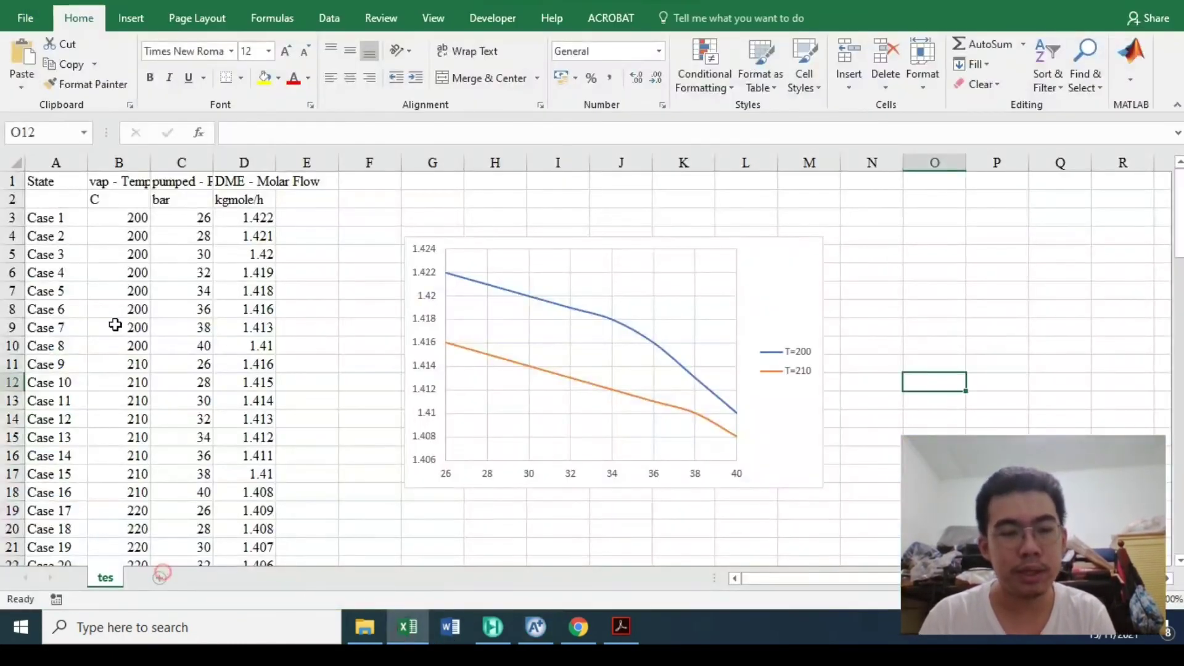
key("ctrl+v")
left_click(605, 278)
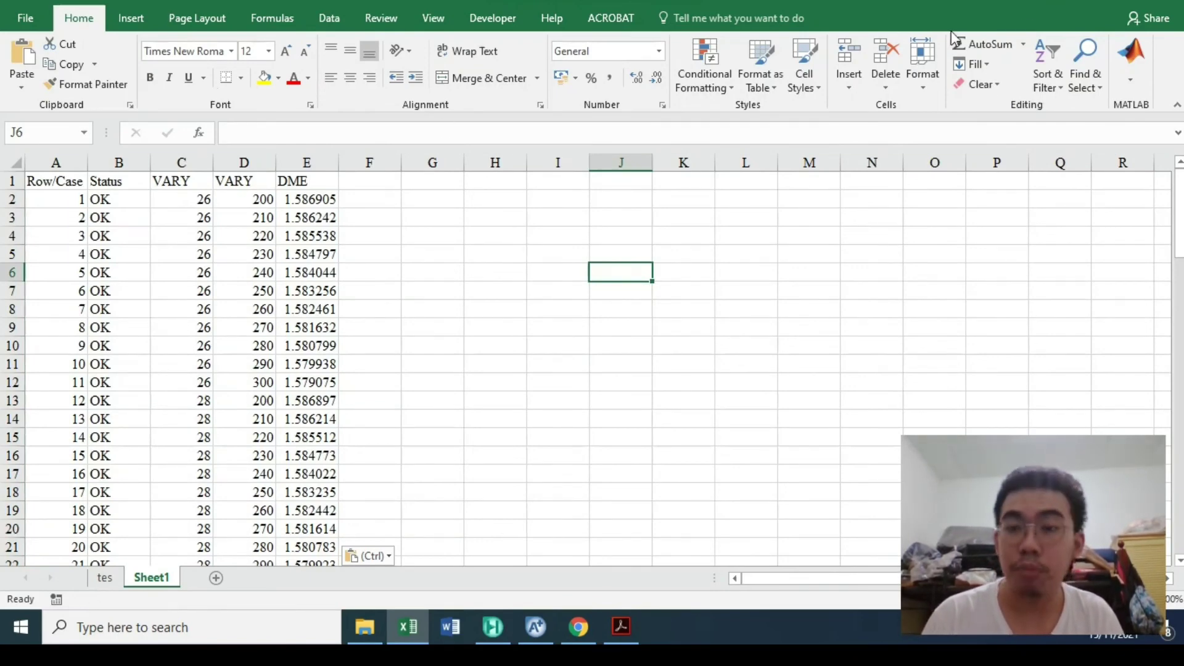
Return to Aspen Plus and create another sensitivity analysis with the ID SP-DME
left_click(1087, 2)
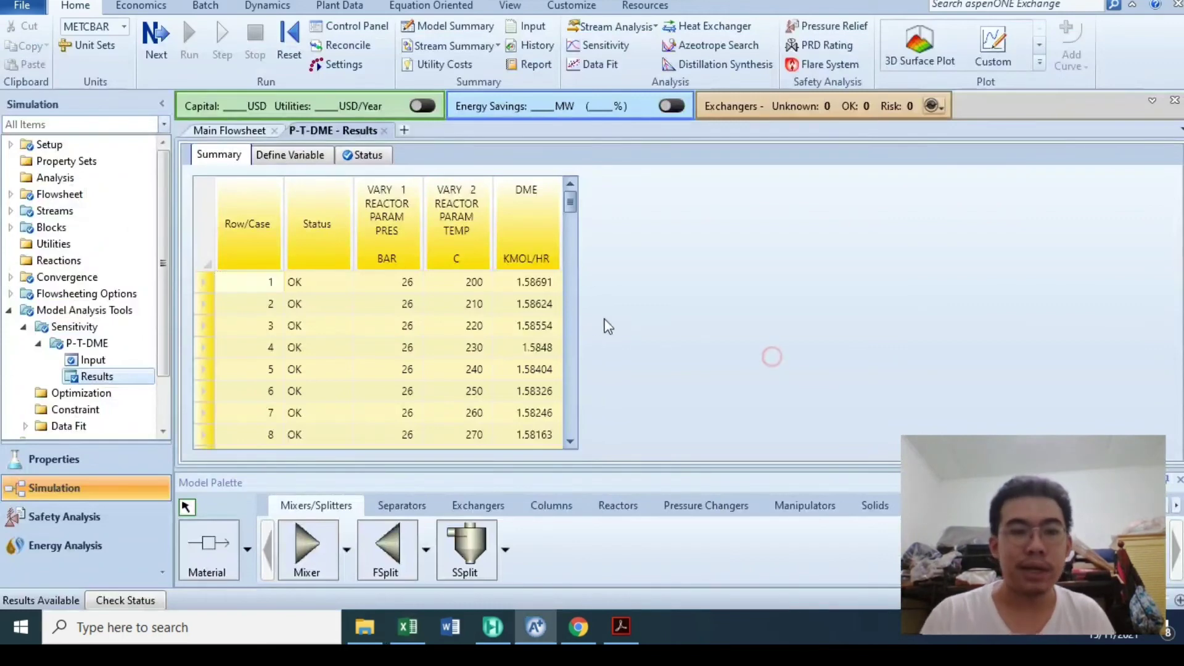
left_click(38, 343)
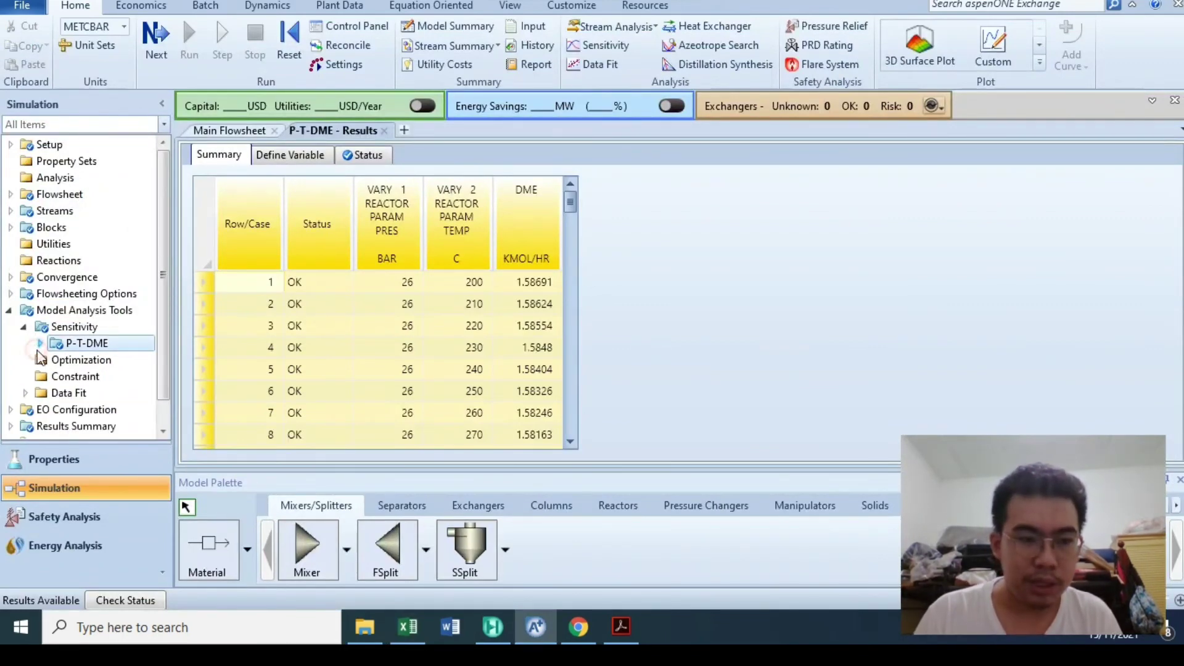
left_click(74, 327)
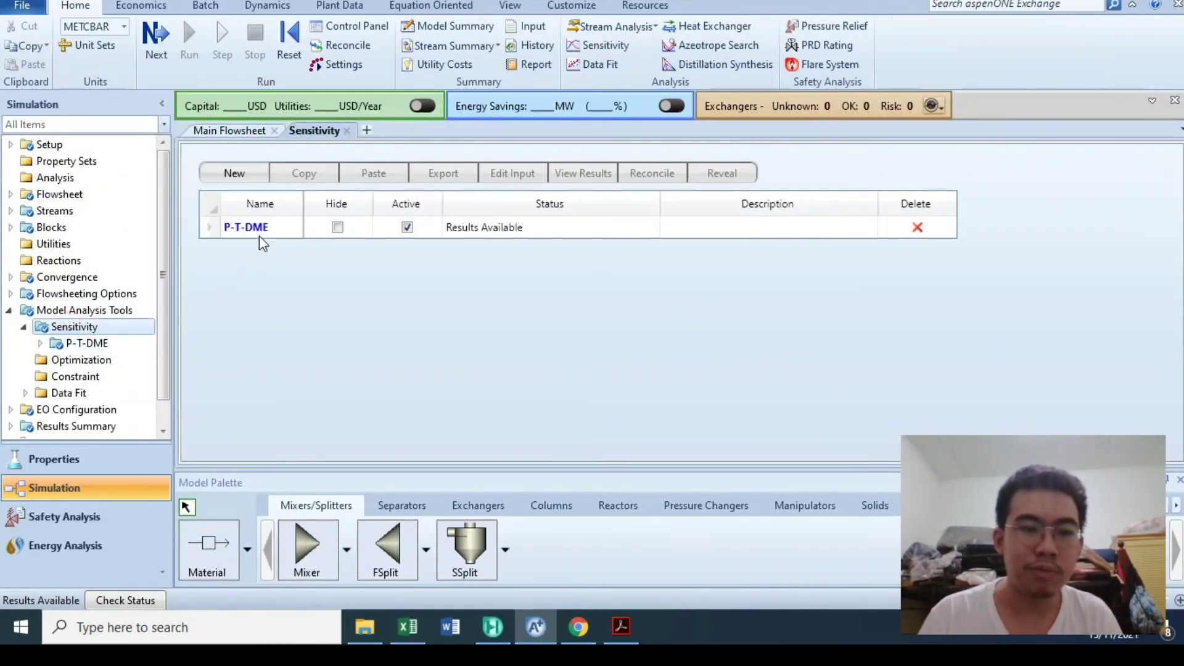
left_click(235, 173)
type("SLP")
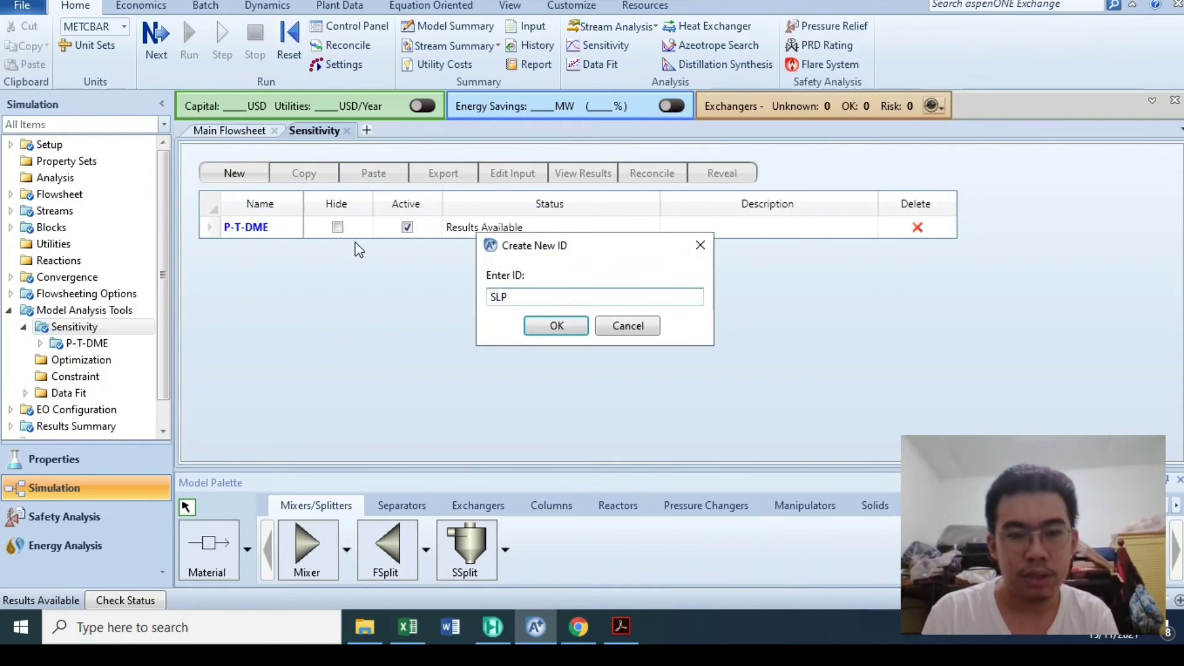
type("PLIT-DM")
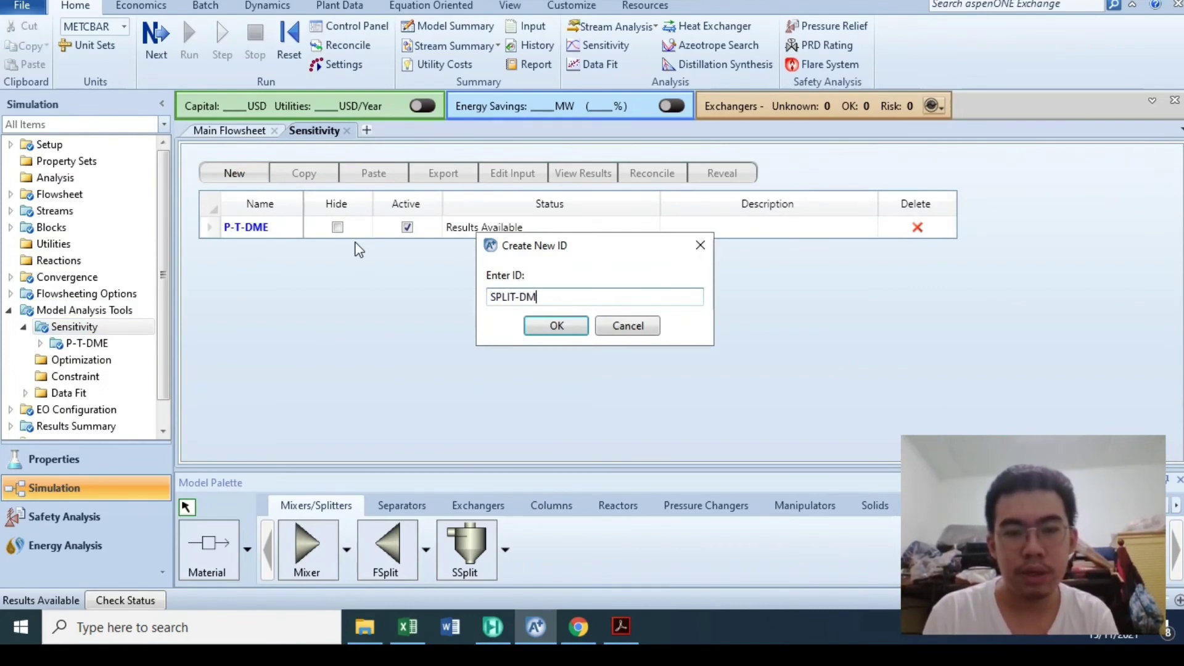
key("BackSpace")
key("BackSpace")
key("BackSpace")
key("BackSpace")
key("BackSpace")
key("BackSpace")
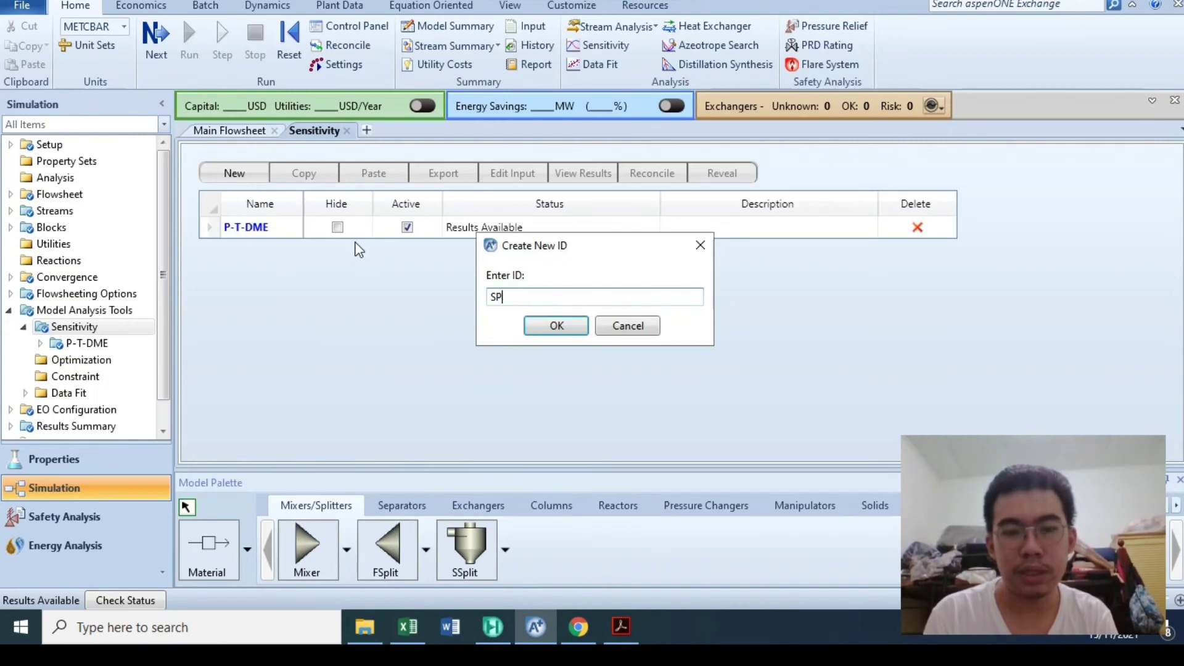
type("-DME")
key("Return")
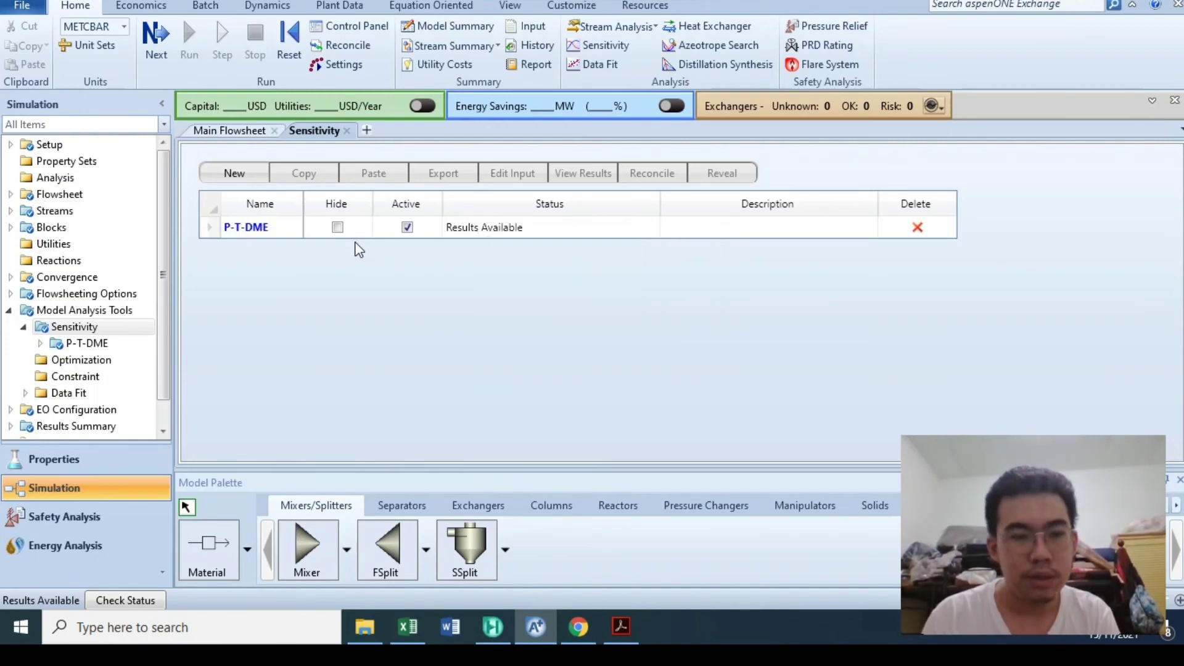
Add manipulated variable 1 to the SP-DME analysis with the type Block-Var
left_click(290, 294)
scroll(424, 416, "down", 1)
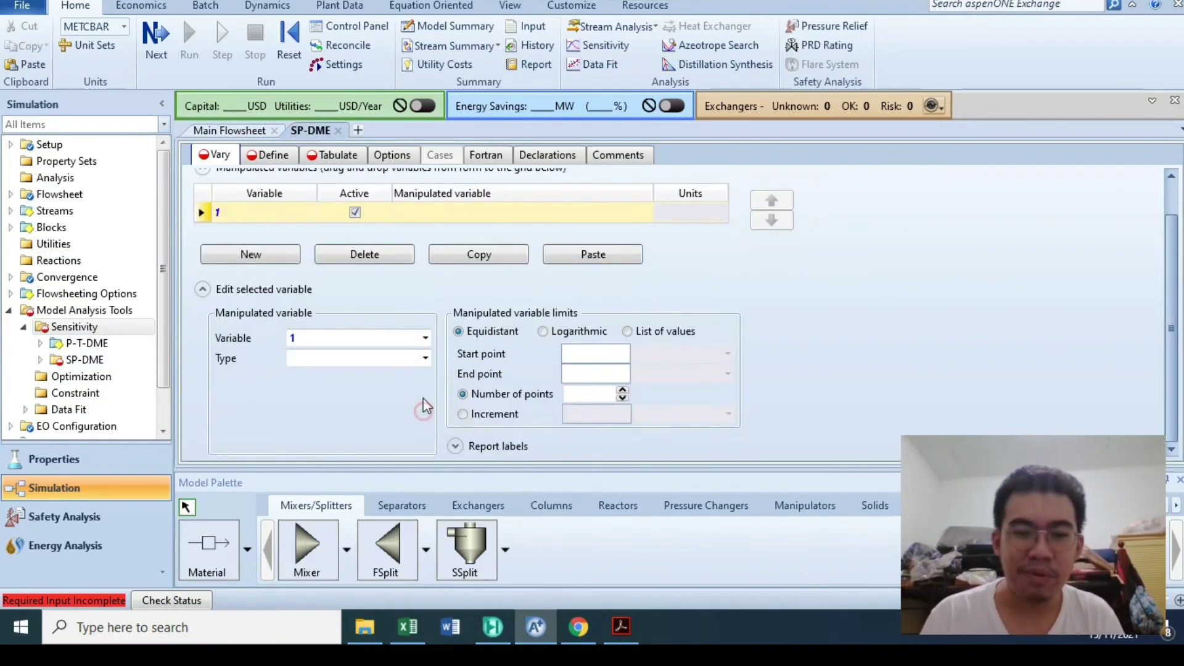
left_click(425, 361)
scroll(358, 185, "up", 1)
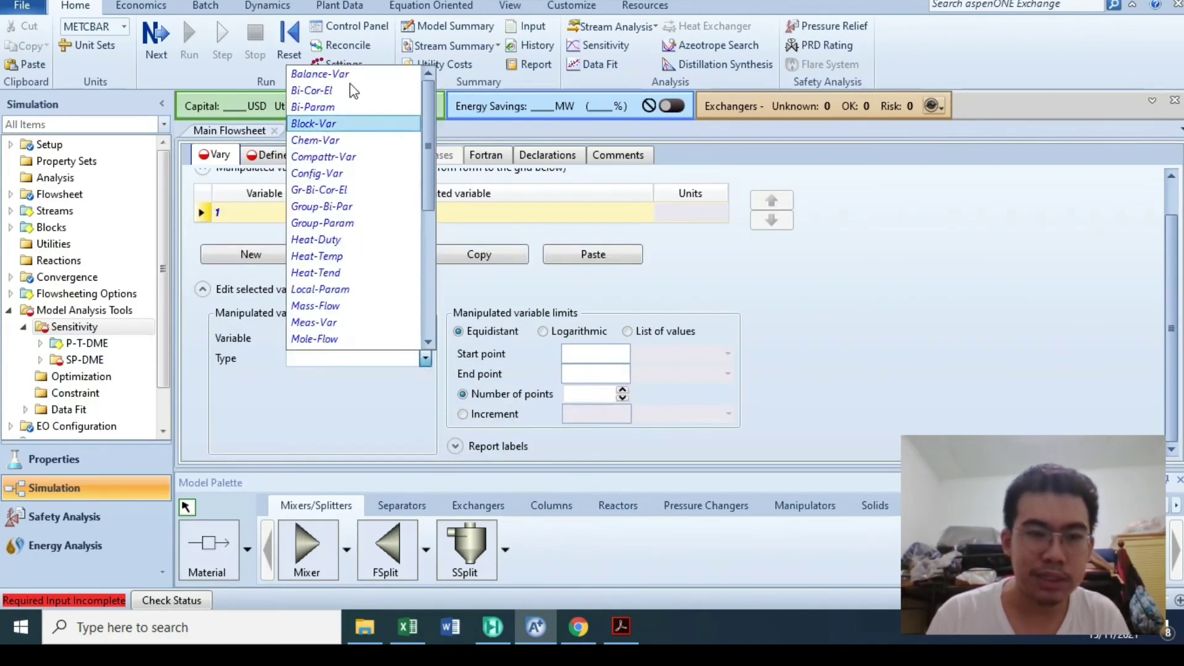
left_click(344, 123)
Point manipulated variable 1 of SP-DME at block SPLIT, variable FLOW/FRAC, with outlet stream MEOHPROD as ID1
left_click(424, 378)
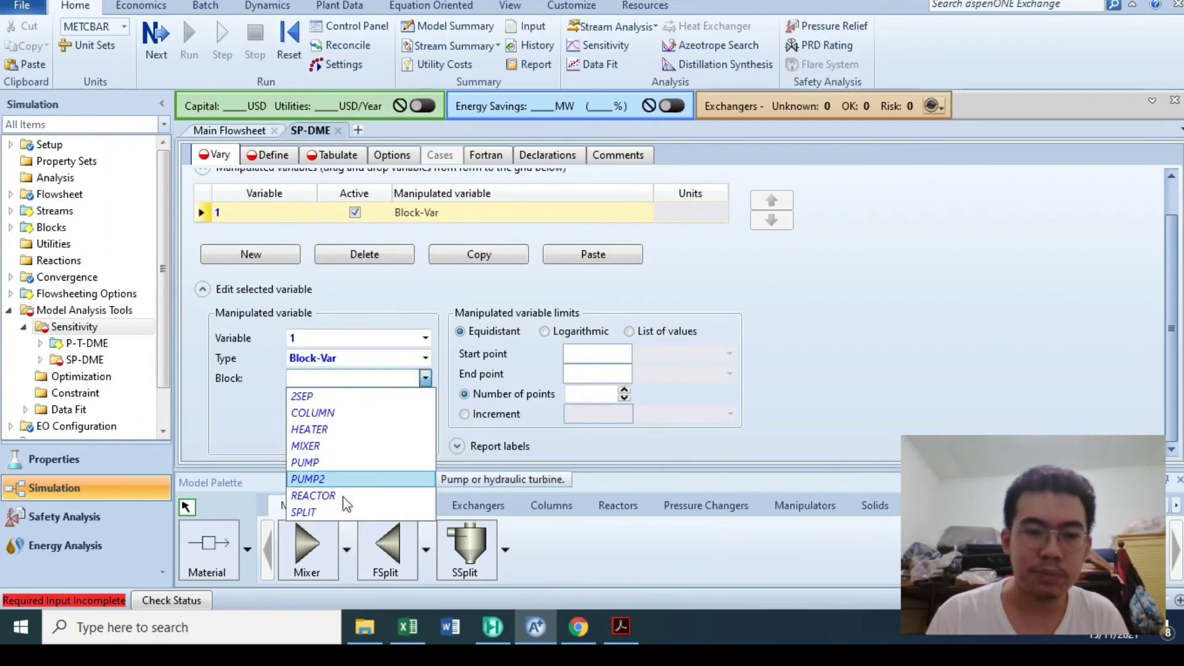
left_click(337, 509)
left_click(401, 399)
left_click(382, 422)
left_click(425, 439)
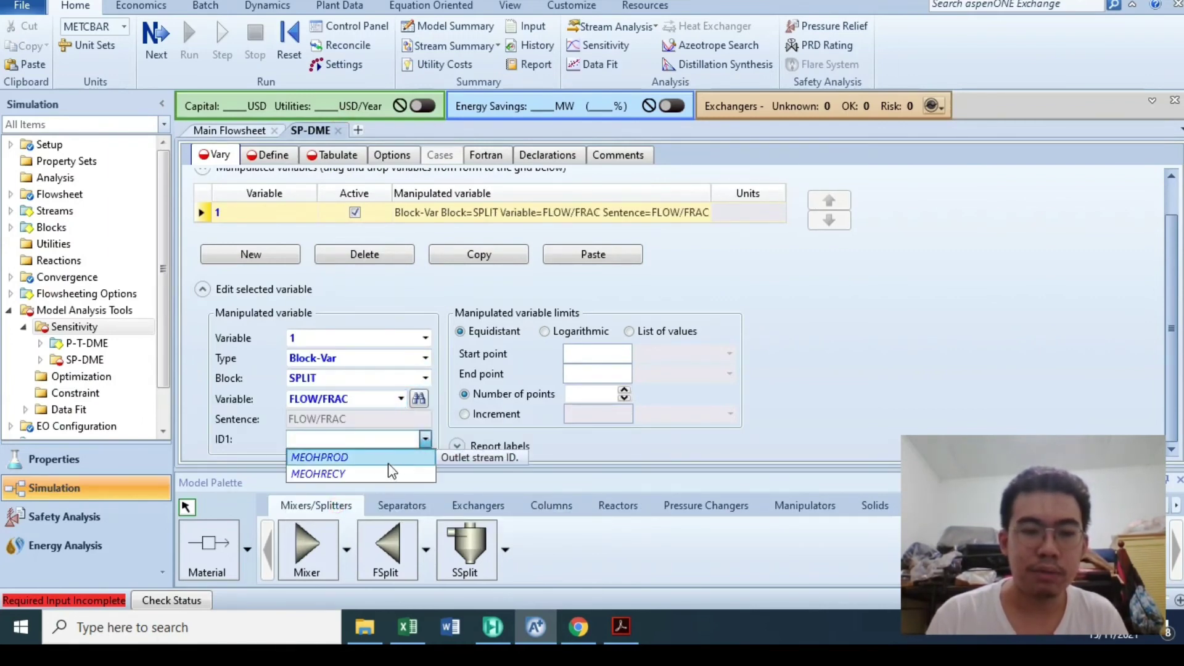
left_click(383, 457)
Check the SPLIT block's outlet stream specification from the flowsheet and change the manipulated variable's ID1 to MEOHRECY
left_click(246, 131)
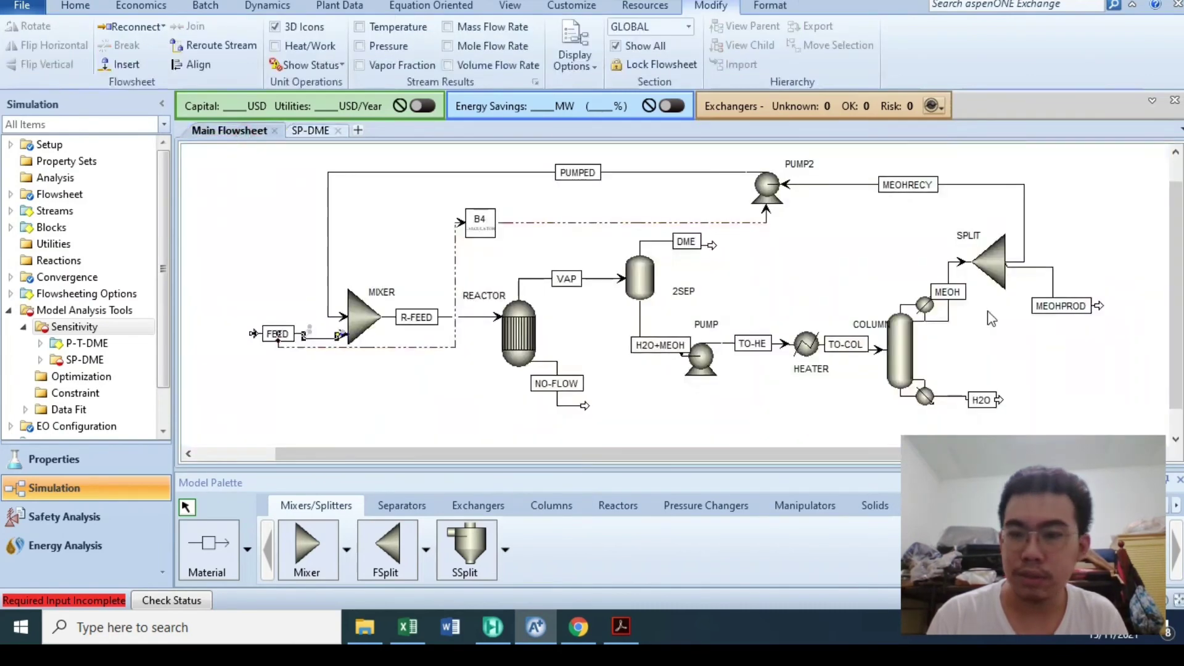
double_click(985, 263)
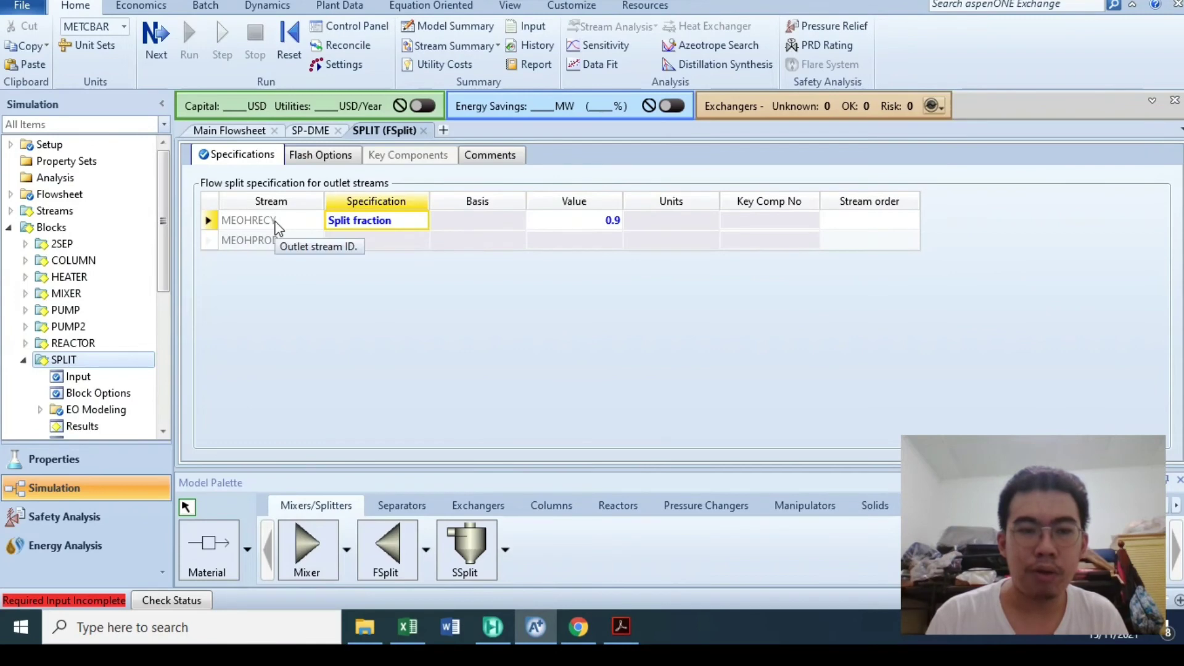
left_click(296, 132)
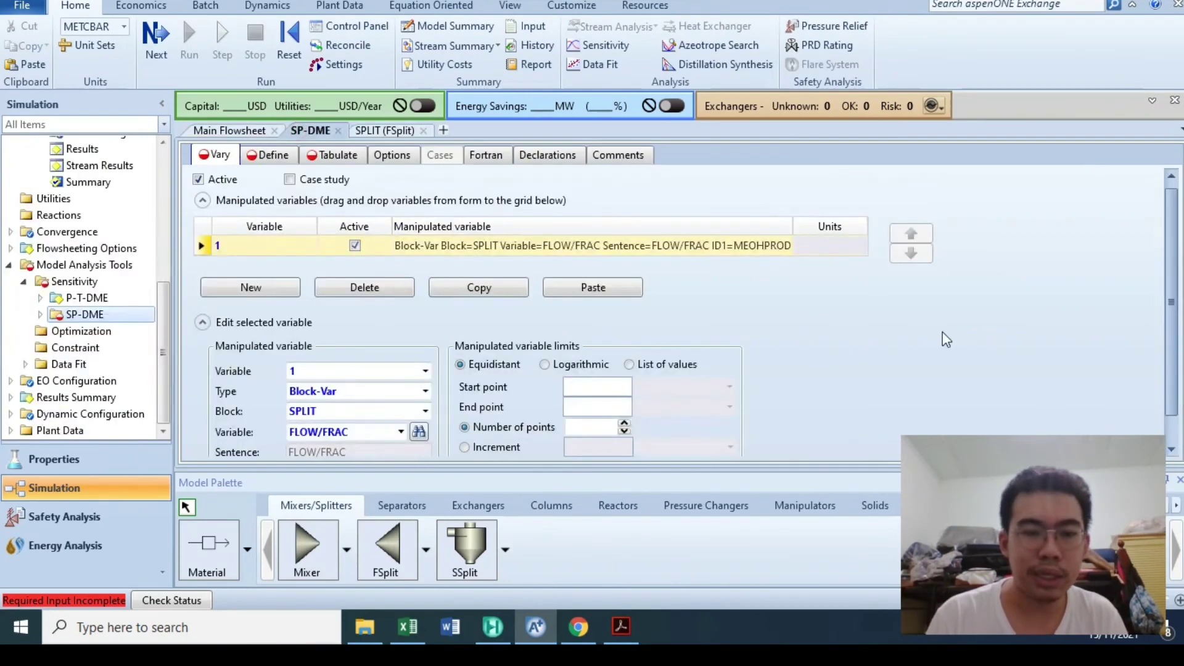
scroll(1178, 241, "down", 1)
left_click(426, 440)
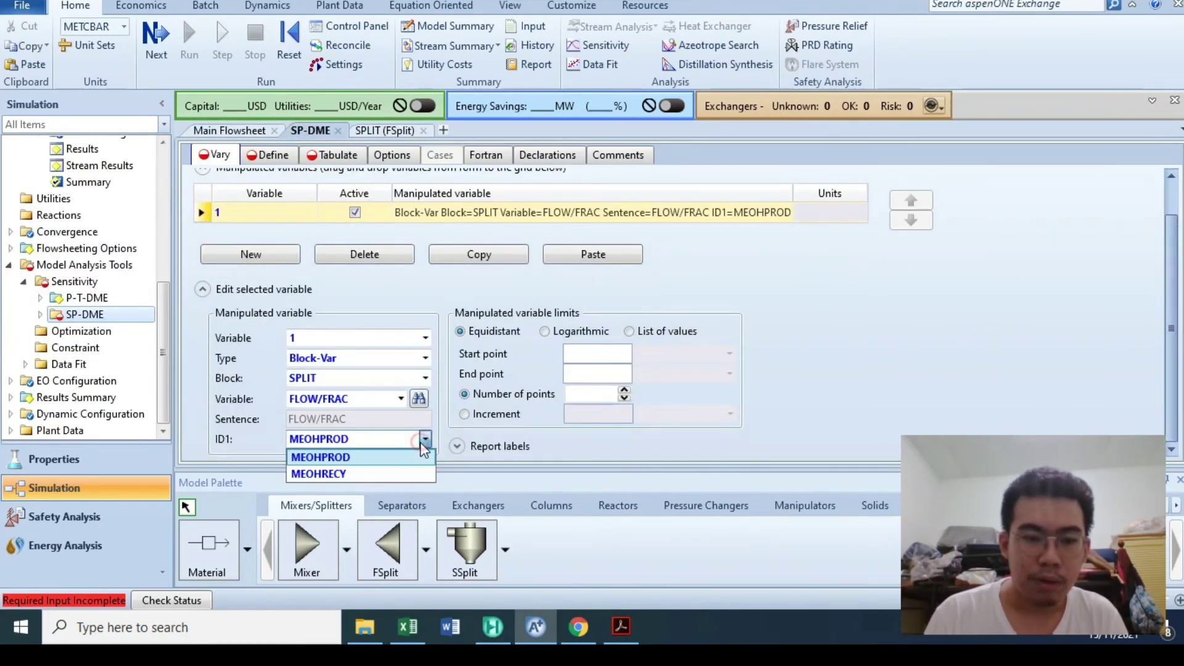
left_click(394, 473)
Set the manipulated variable's equidistant limits to start point 0.1, end point 0.4 and increment 0.05
left_click(601, 356)
type("0.1")
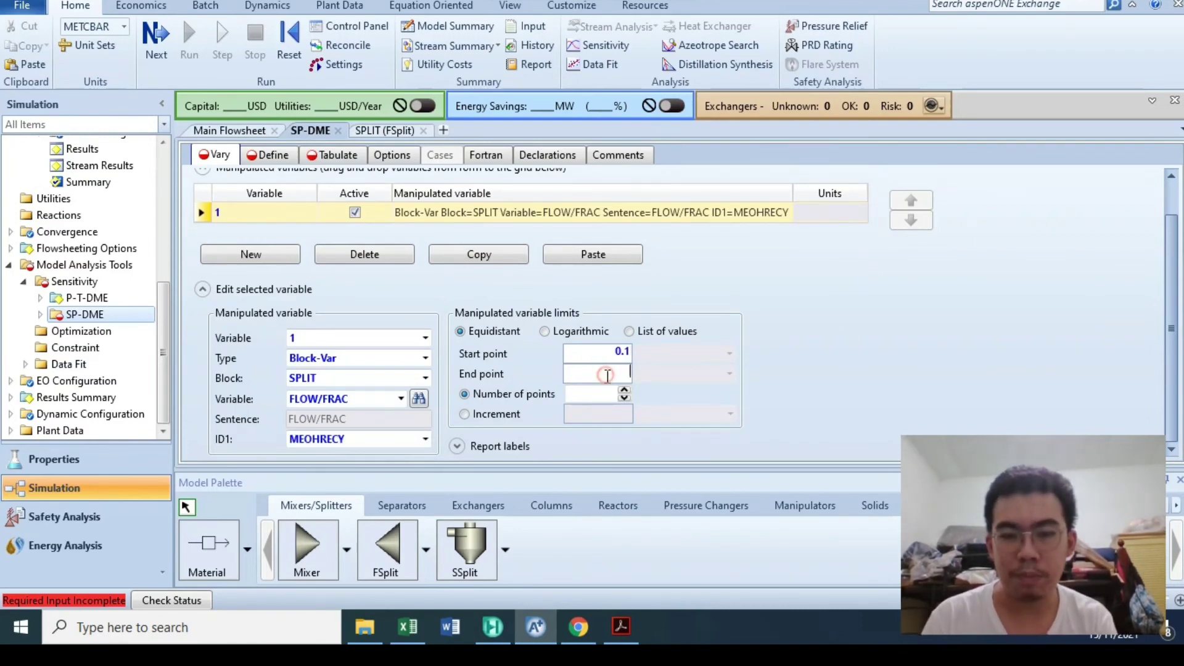
left_click(605, 375)
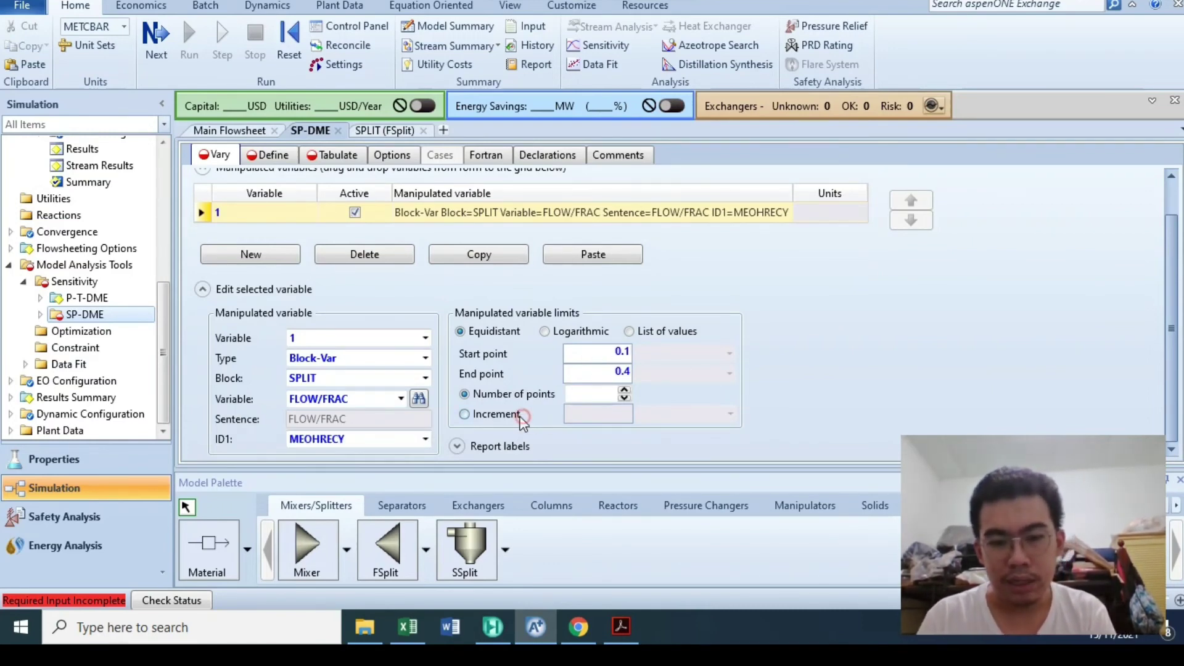
left_click(465, 414)
left_click(586, 413)
type("0.05")
key("Return")
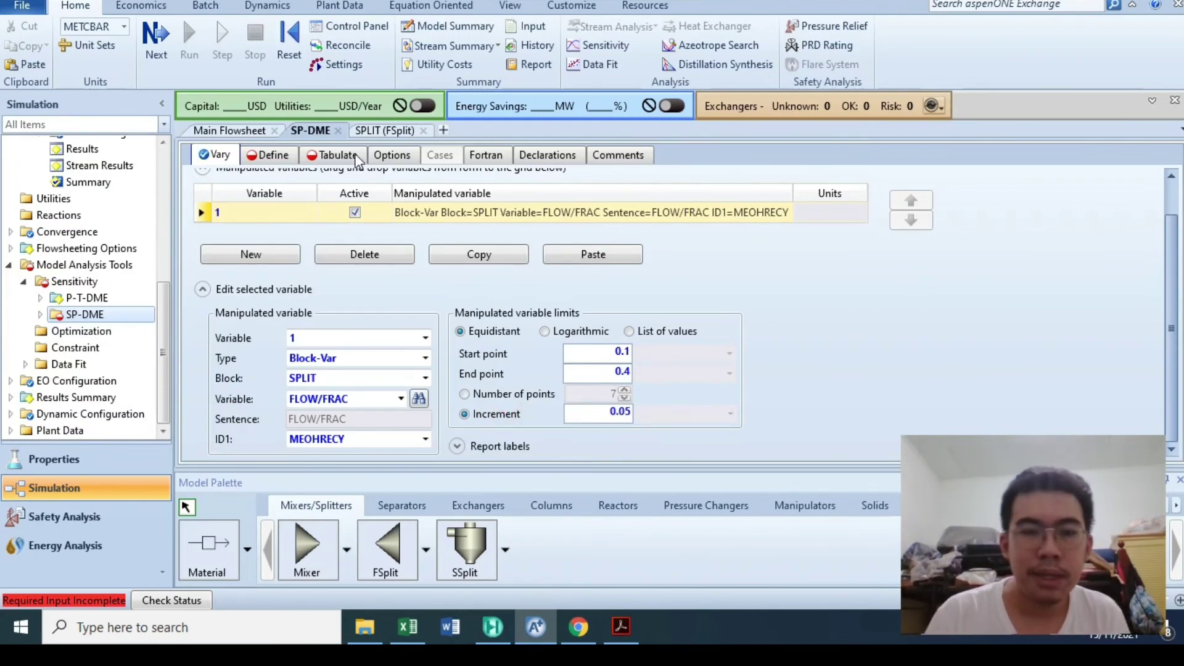
Create a sampled variable named DME in the SP-DME analysis
left_click(274, 155)
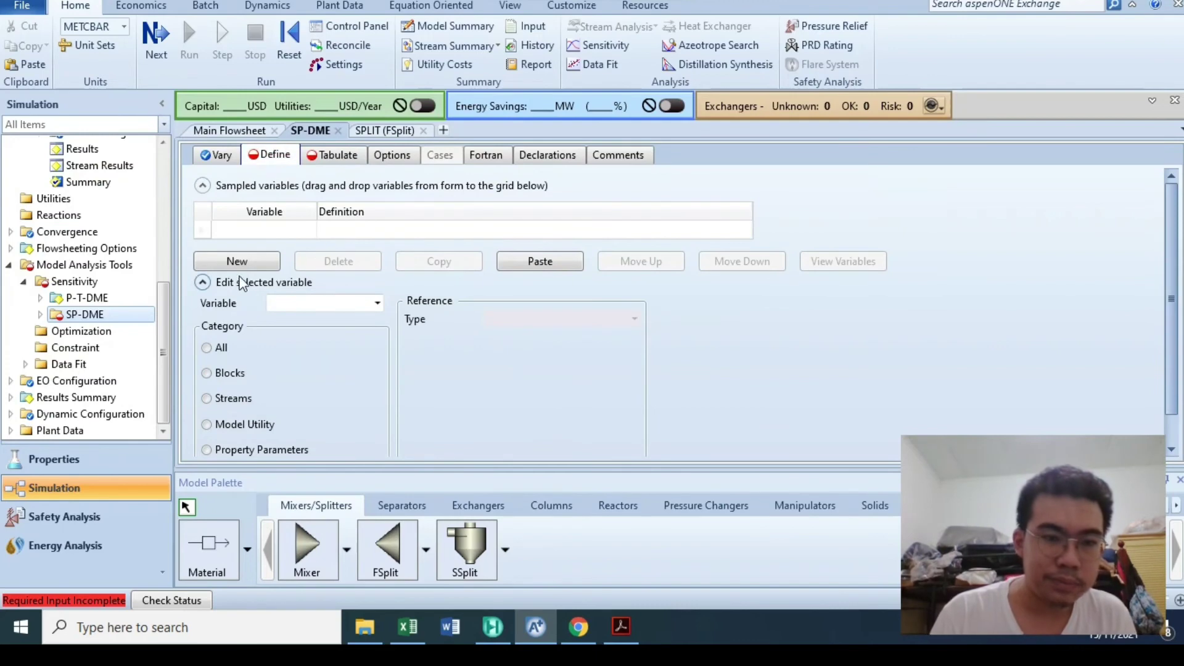
left_click(258, 263)
type("DM")
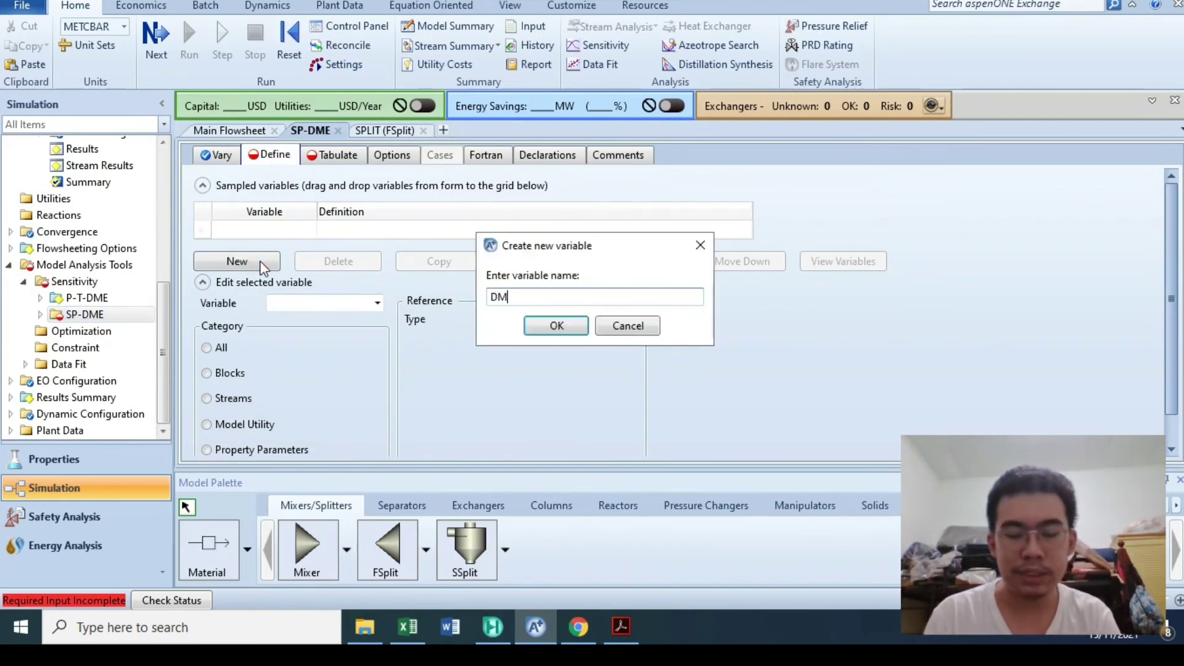
type("E")
key("Return")
Define the sampled variable DME as Stream-Var for stream DME, substream MIXED, with variable MOLE-FLOW
left_click(634, 320)
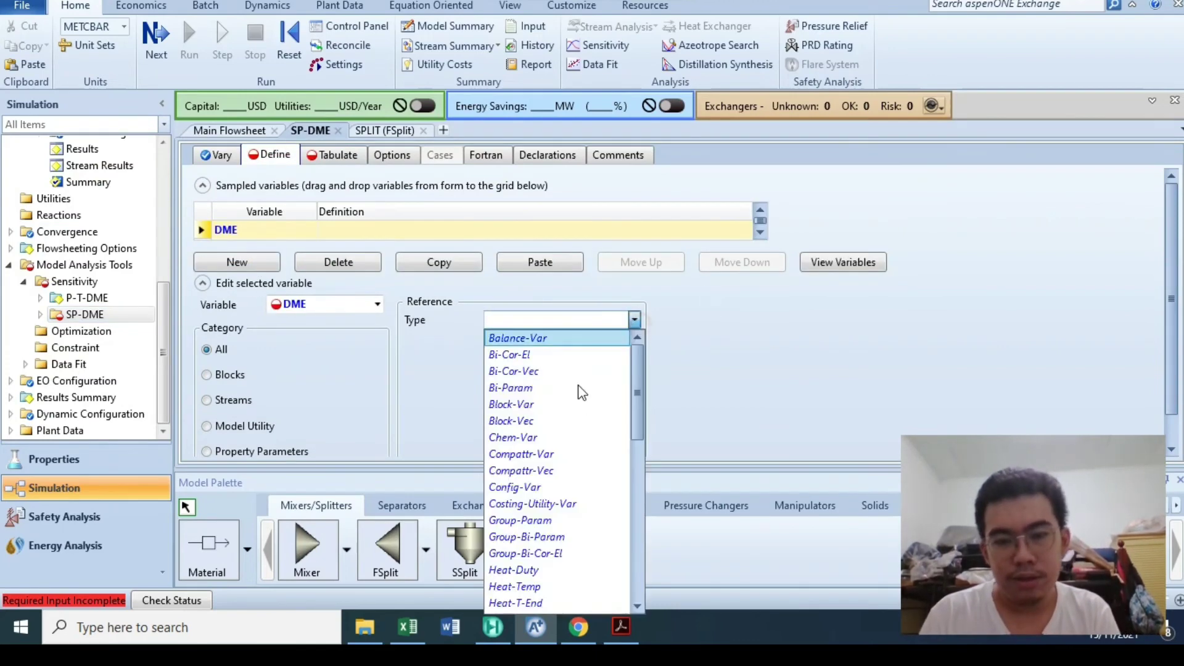
scroll(566, 408, "down", 6)
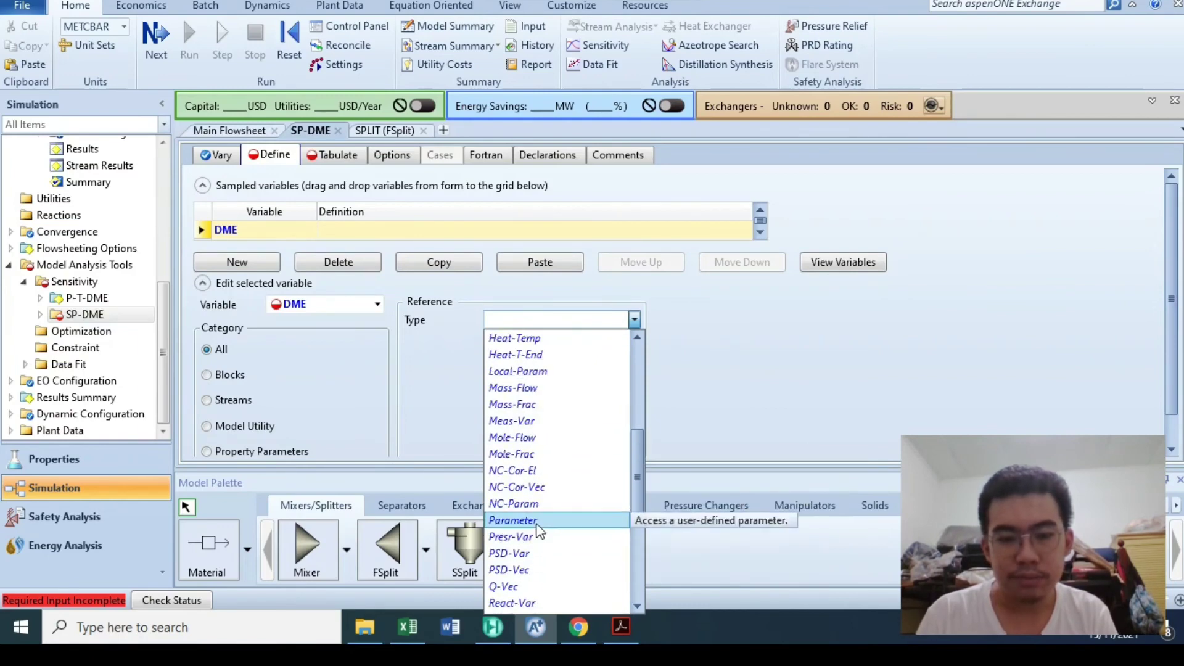
scroll(542, 532, "down", 2)
left_click(544, 586)
left_click(634, 339)
left_click(531, 356)
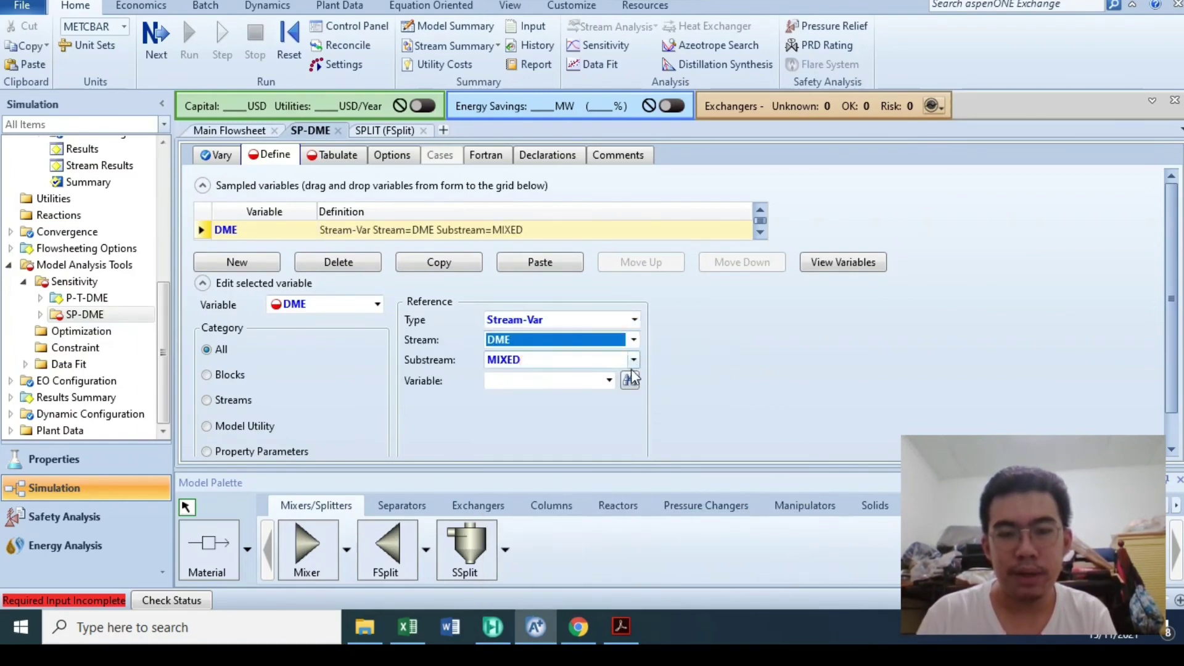
left_click(609, 381)
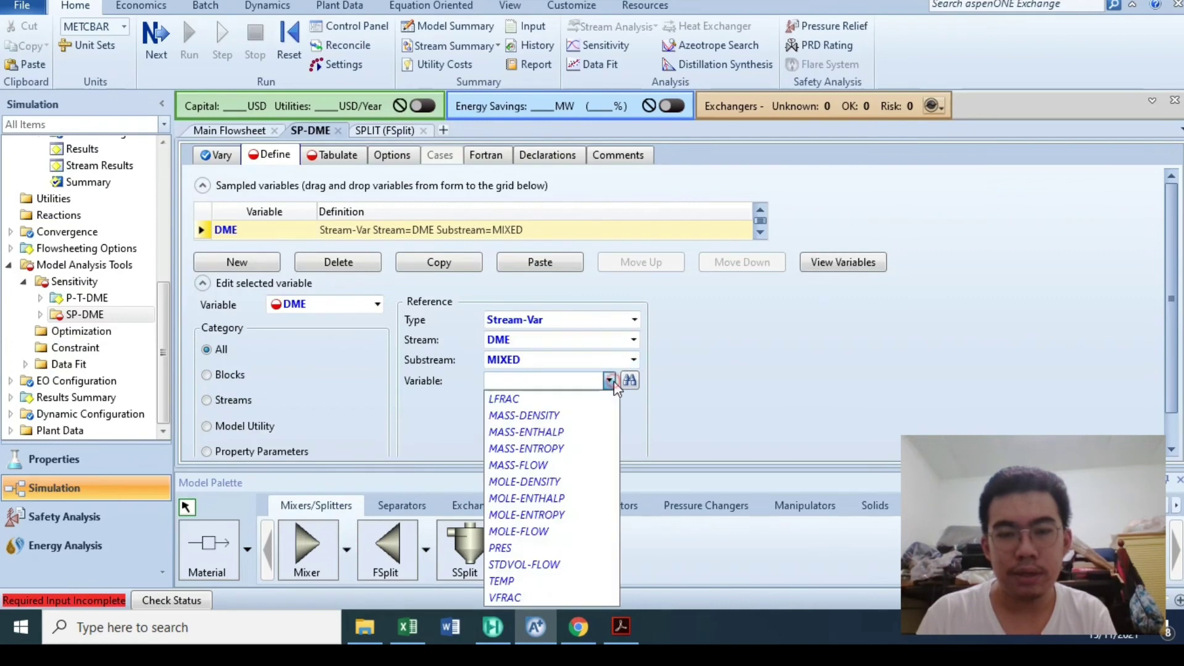
left_click(553, 532)
Tabulate the variable DME as column 1 of the SP-DME analysis
left_click(333, 155)
left_click(229, 232)
left_click(323, 231)
type("DM")
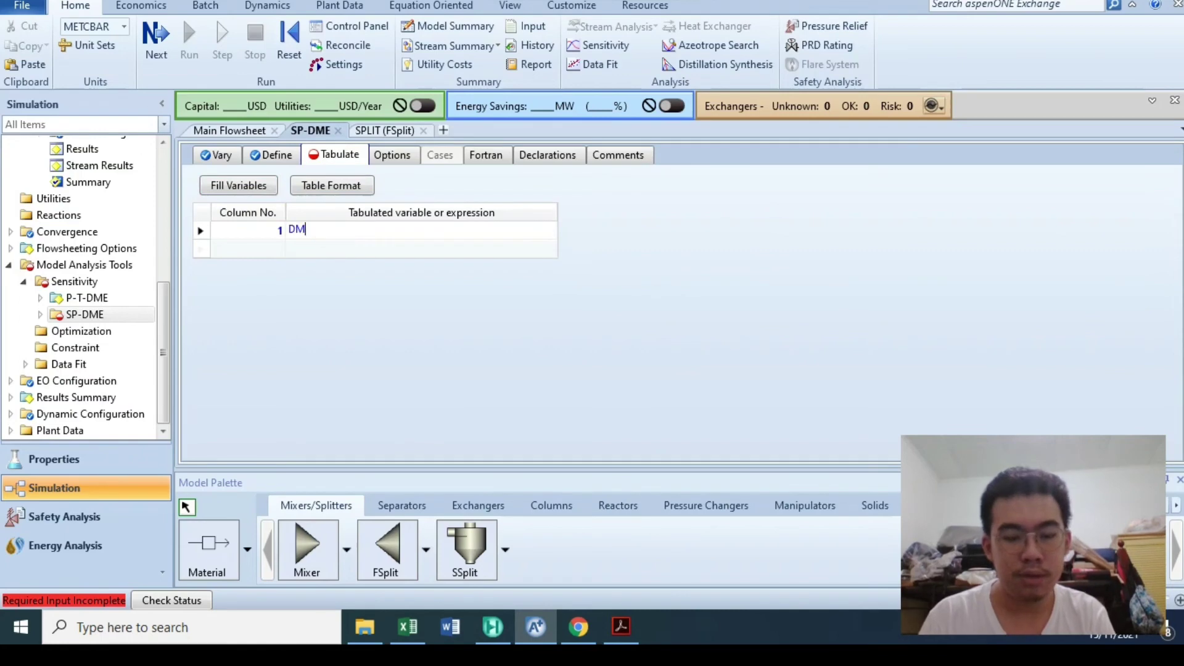
type("E")
key("Return")
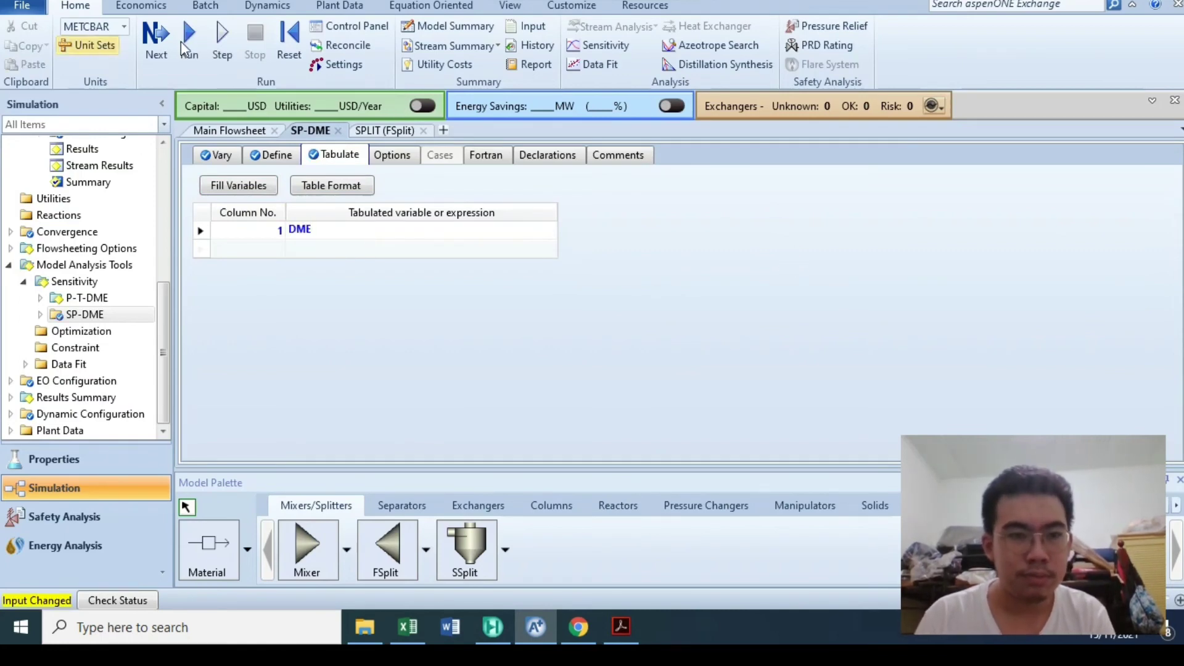
Run the simulation and examine the DME molar flow across all split fraction cases in the SP-DME results
left_click(189, 45)
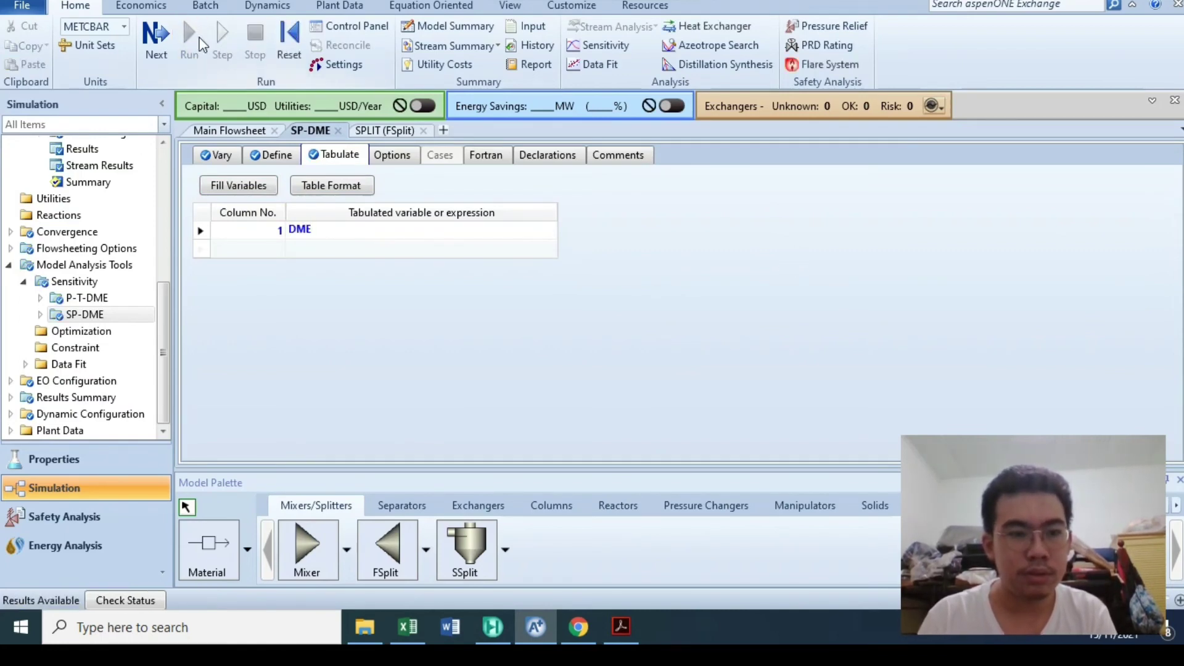
left_click(40, 315)
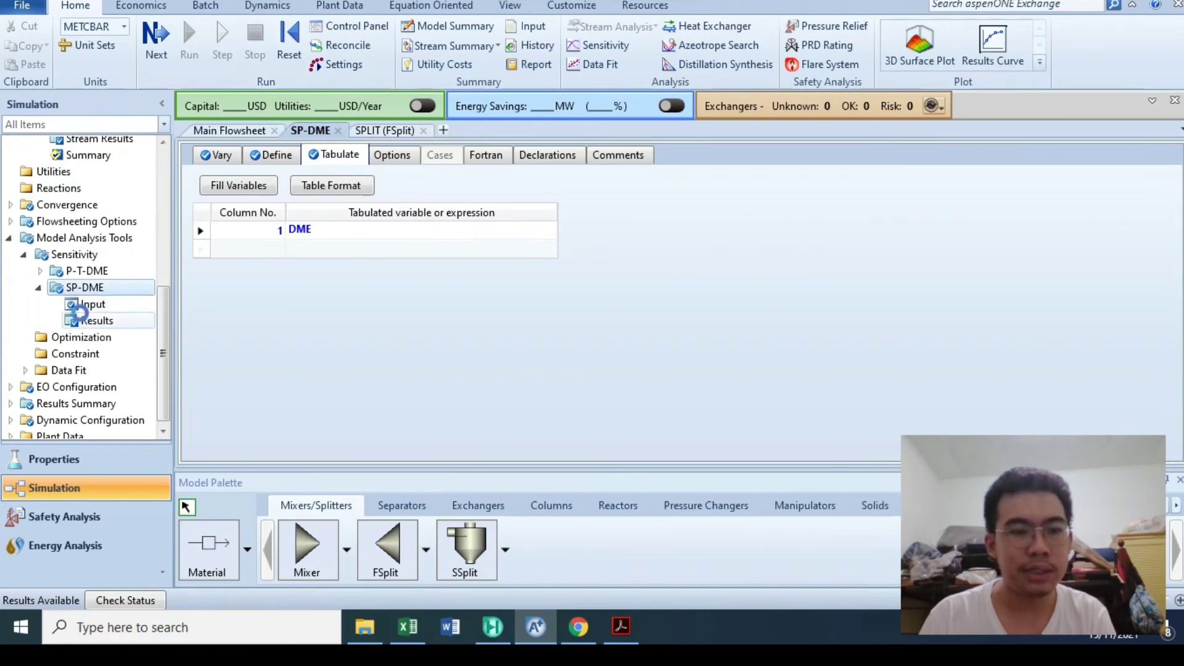
left_click(81, 313)
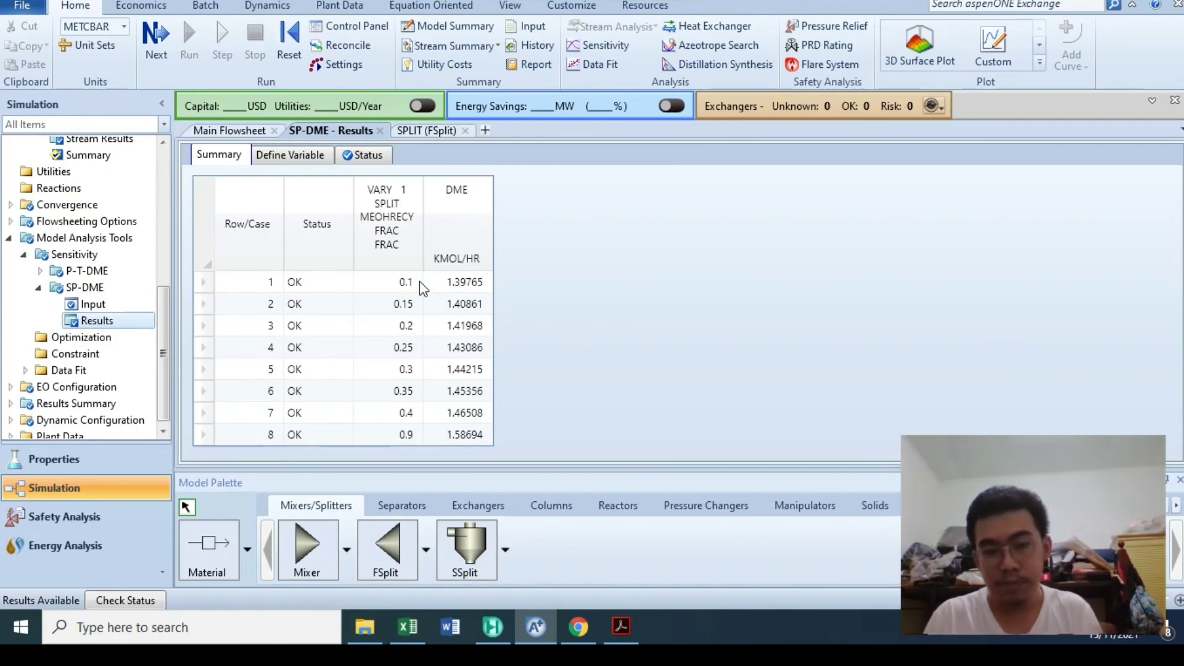
left_click_drag(457, 282, 470, 435)
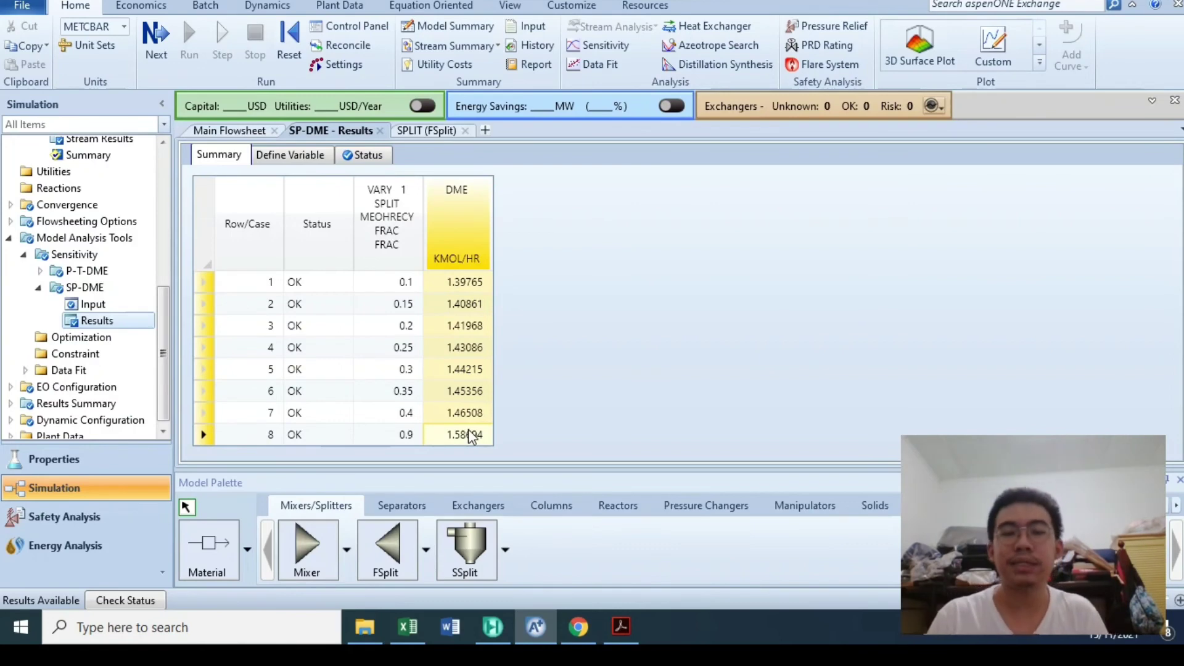
Review the P-T-DME analysis setup: the manipulated variable limits, the tabulated variables and the Fortran statements
left_click(39, 271)
double_click(91, 271)
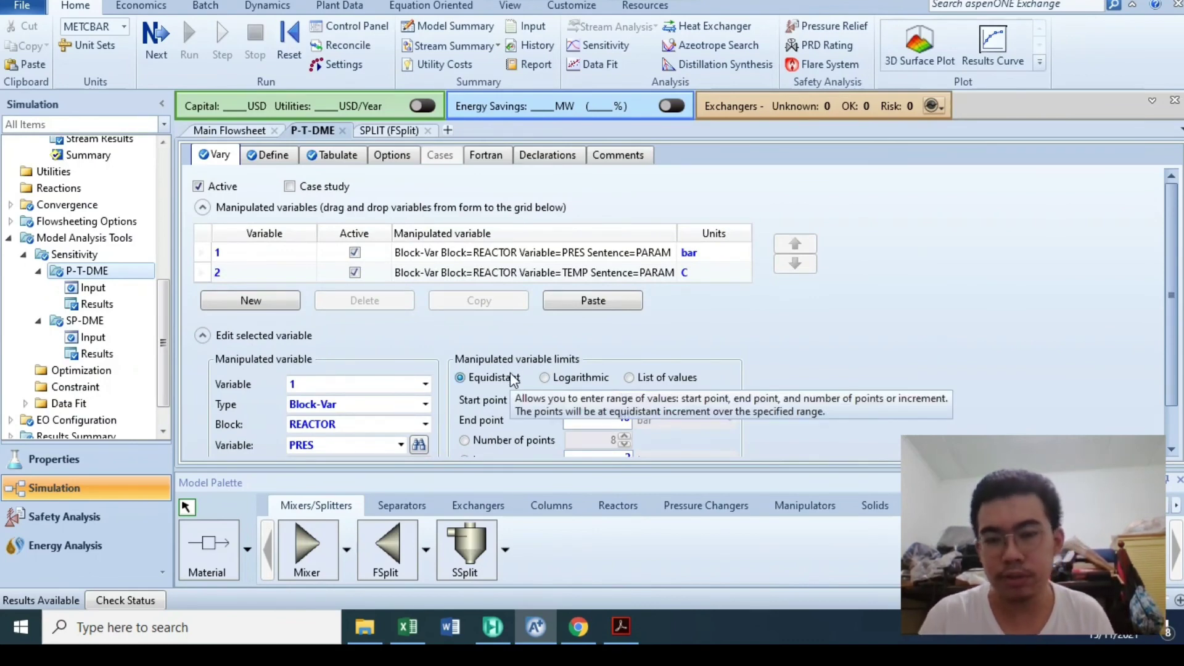
left_click(625, 395)
key("BackSpace")
type("5")
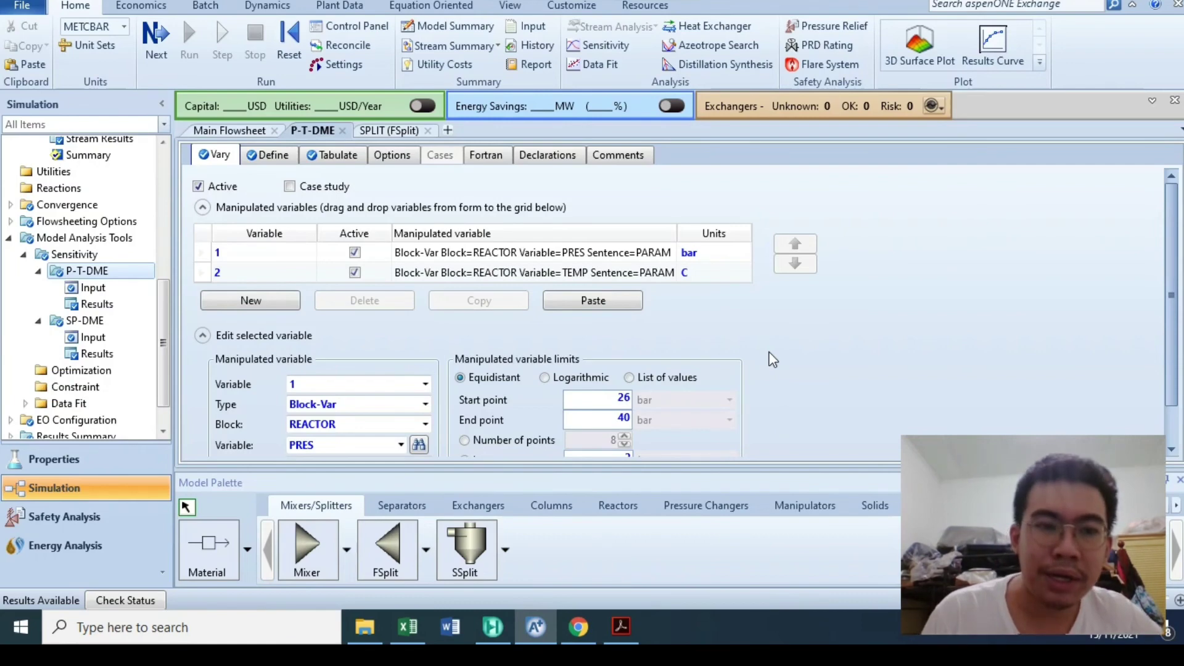
left_click(324, 158)
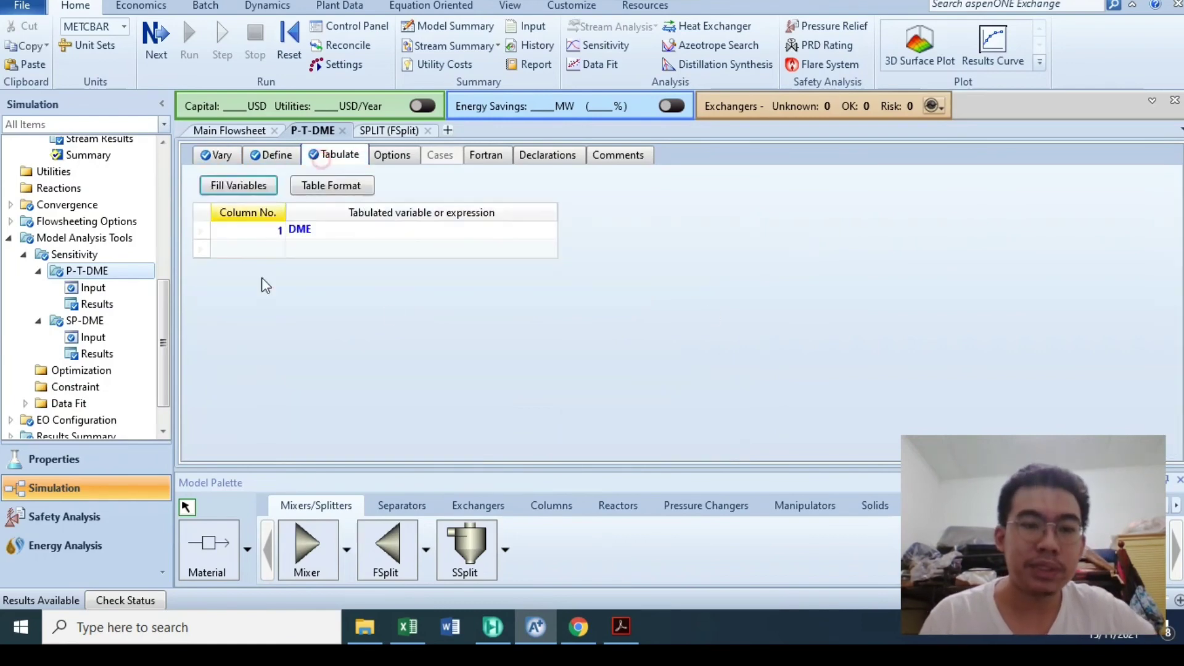
left_click(228, 251)
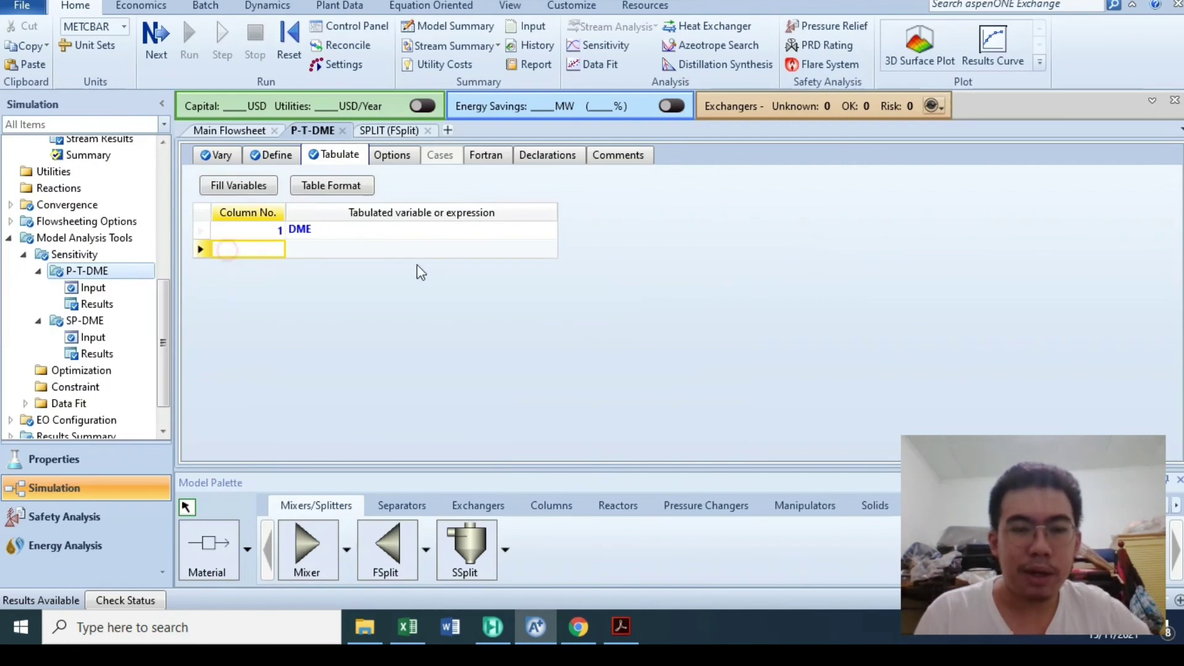
left_click(393, 246)
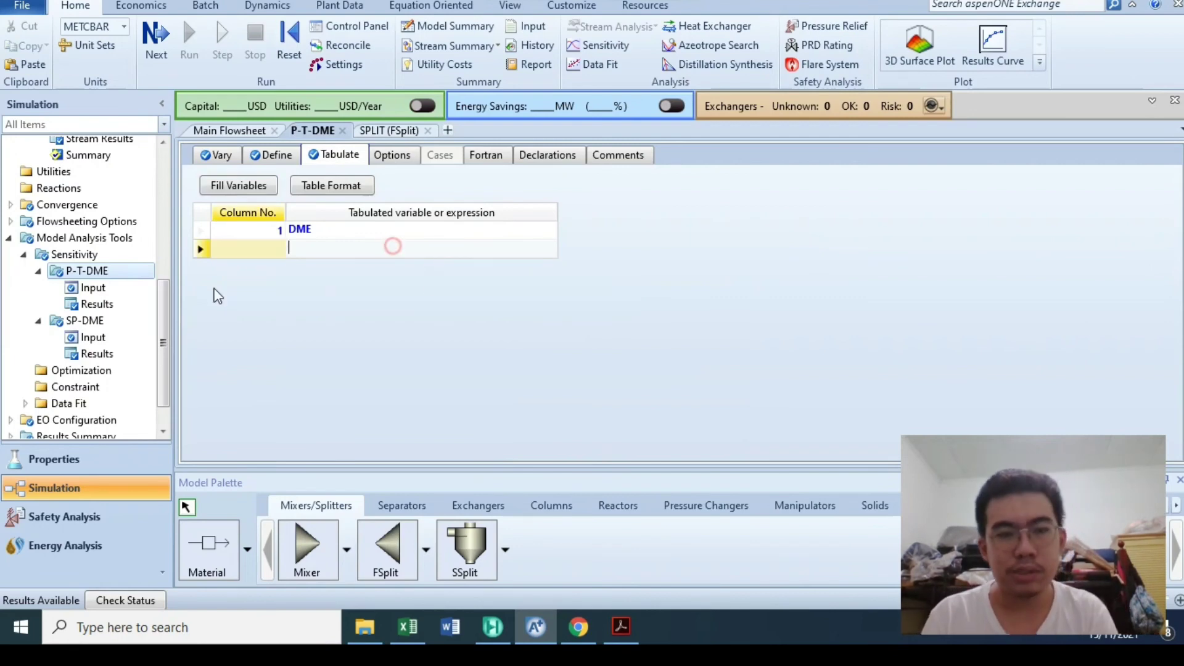
left_click(485, 161)
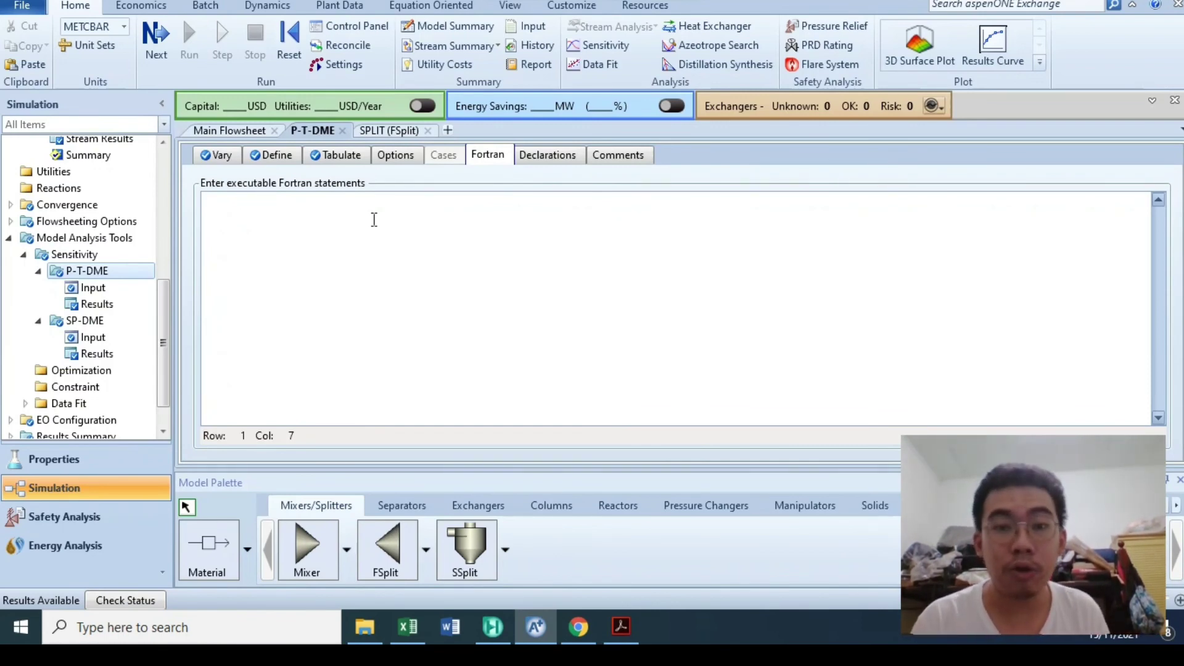
left_click(237, 156)
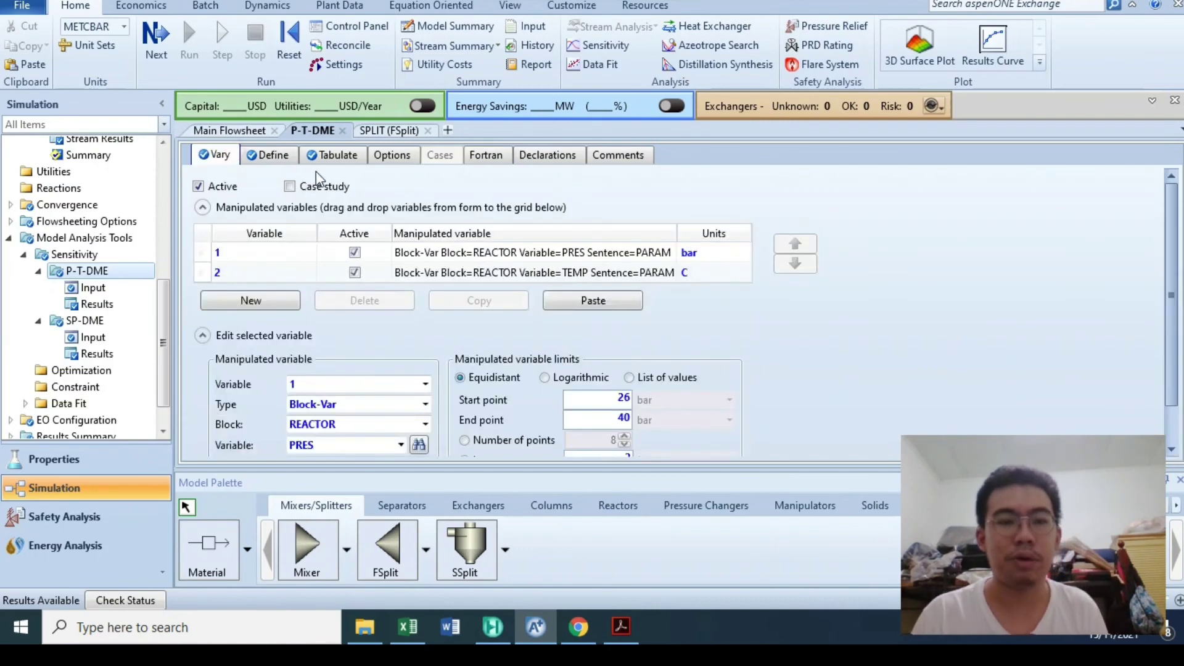
Add a sampled variable named CONV to the P-T-DME analysis with the type Local-Param
left_click(275, 155)
left_click(333, 304)
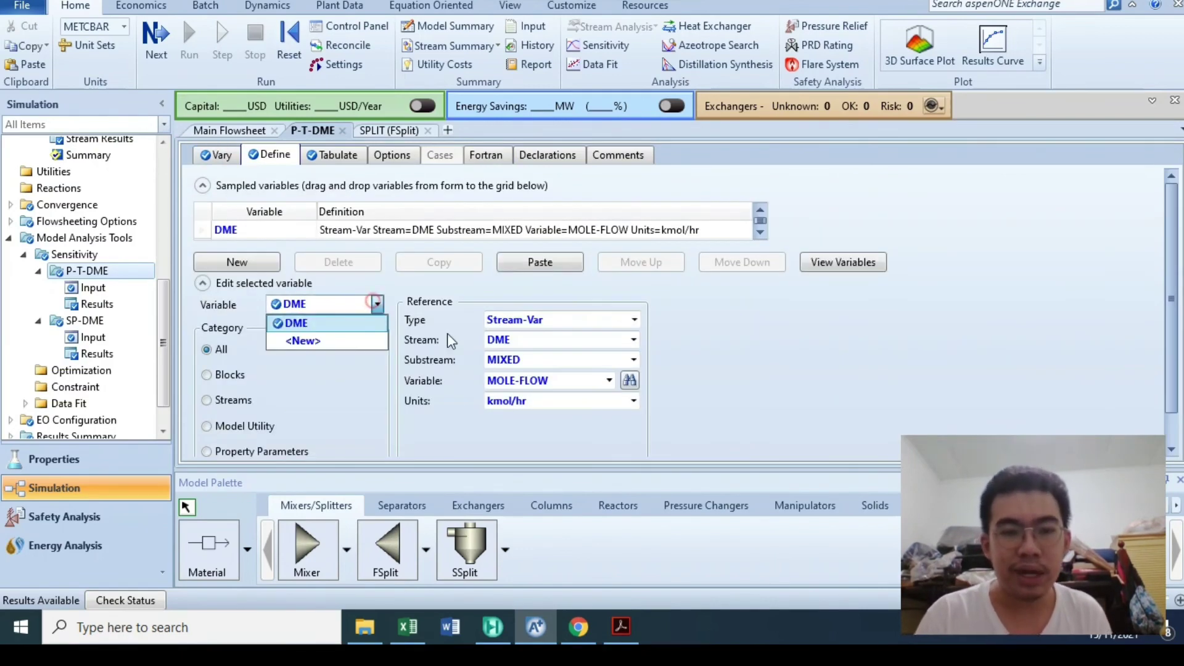
left_click(322, 339)
type("CONV")
key("Return")
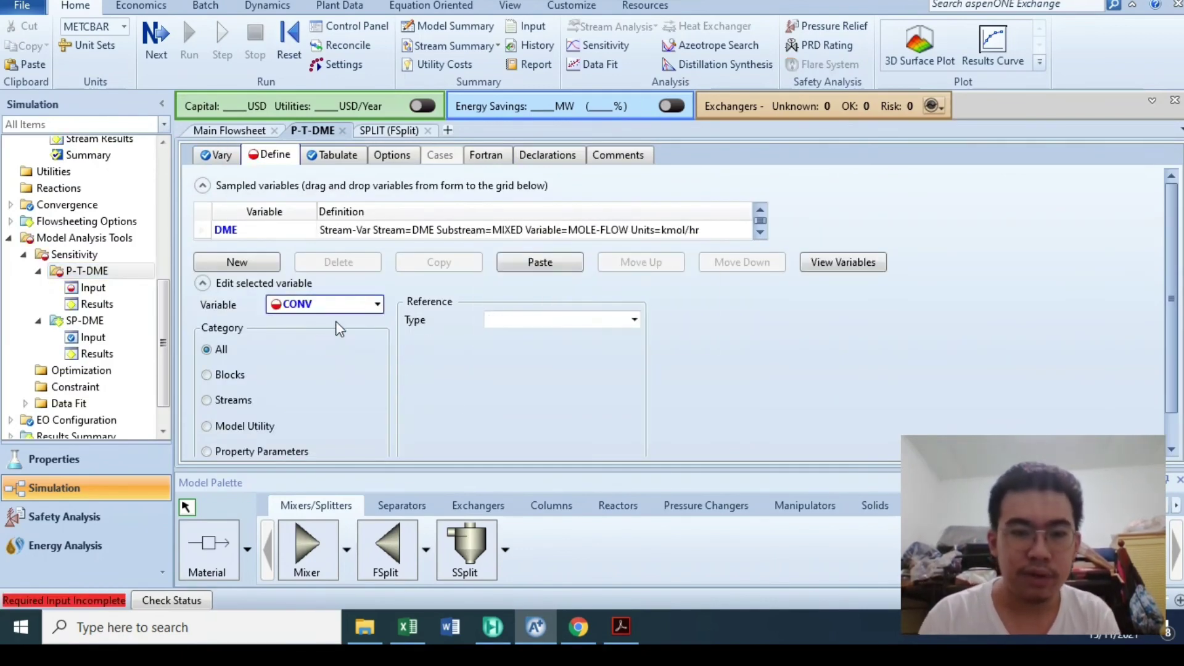
left_click(634, 321)
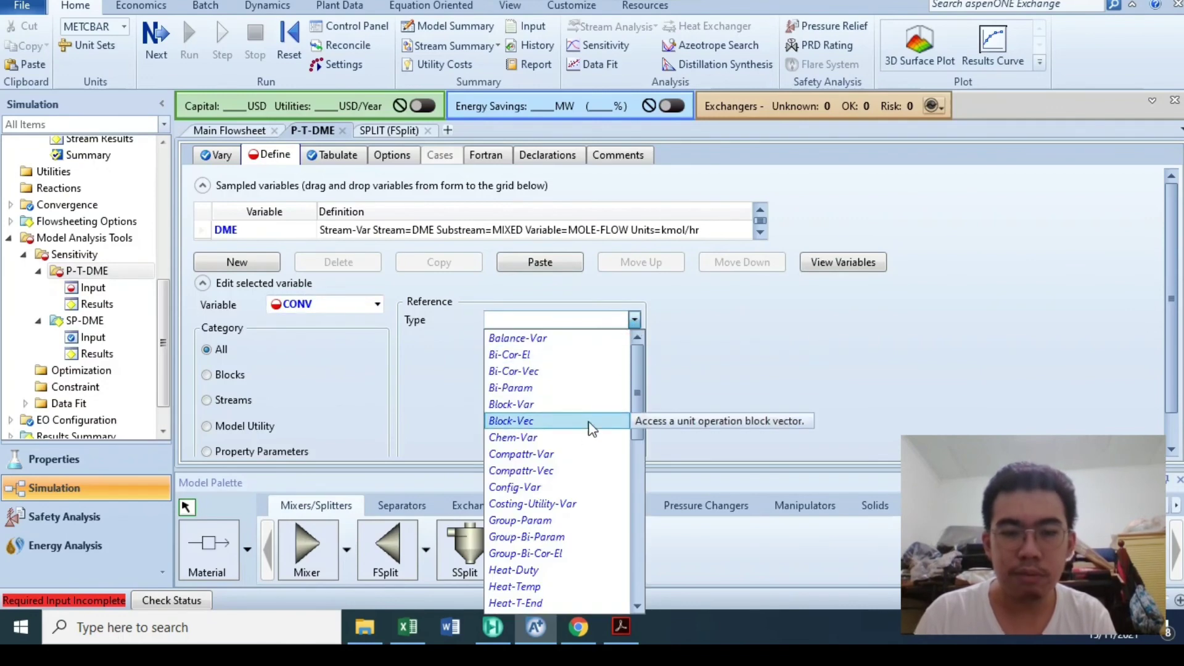
scroll(543, 460, "down", 1)
left_click(543, 566)
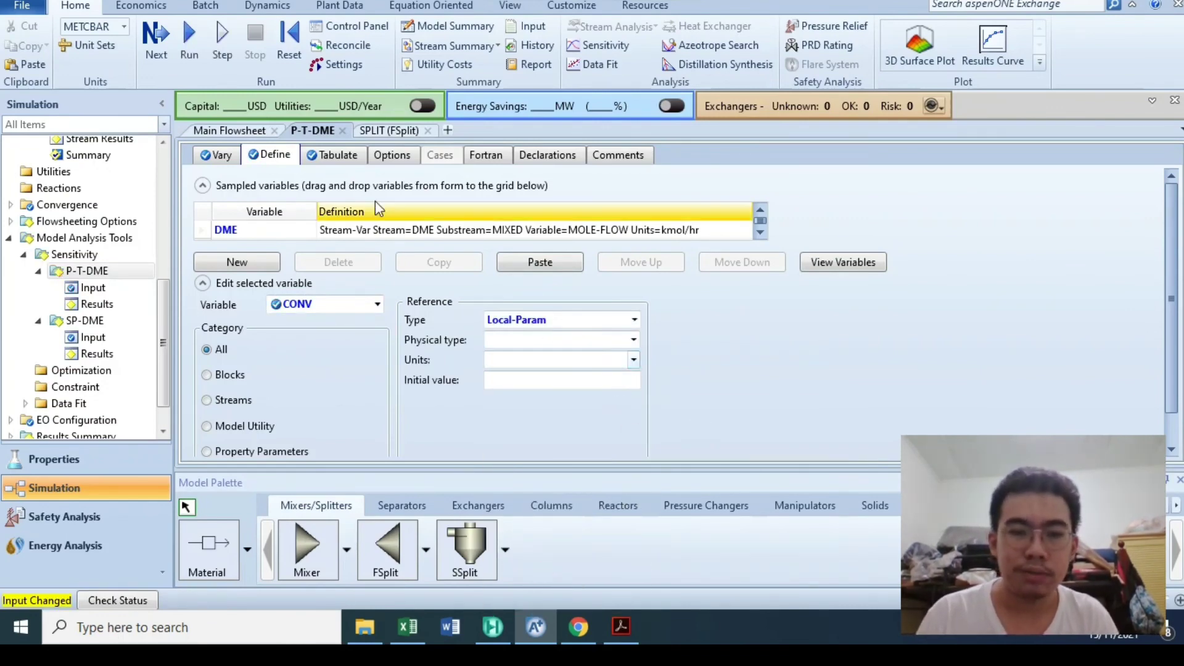
Begin the Fortran statement "CONV=" in the P-T-DME analysis and tabulate the variable CONV as column 2
left_click(484, 155)
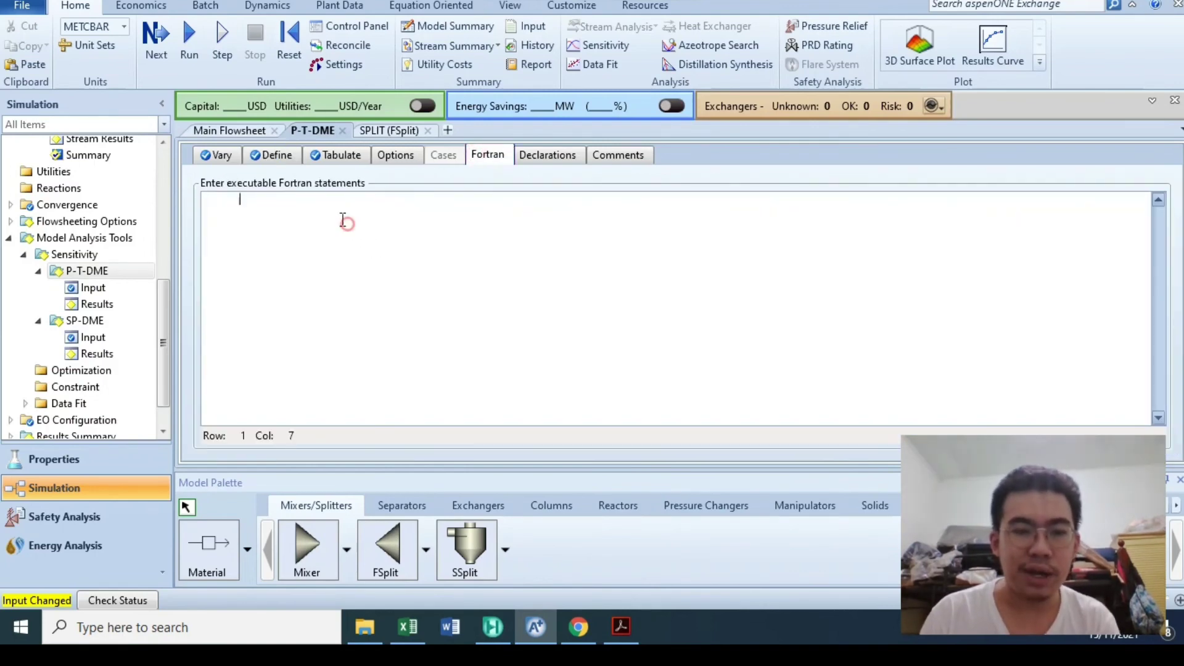
type("CONV=")
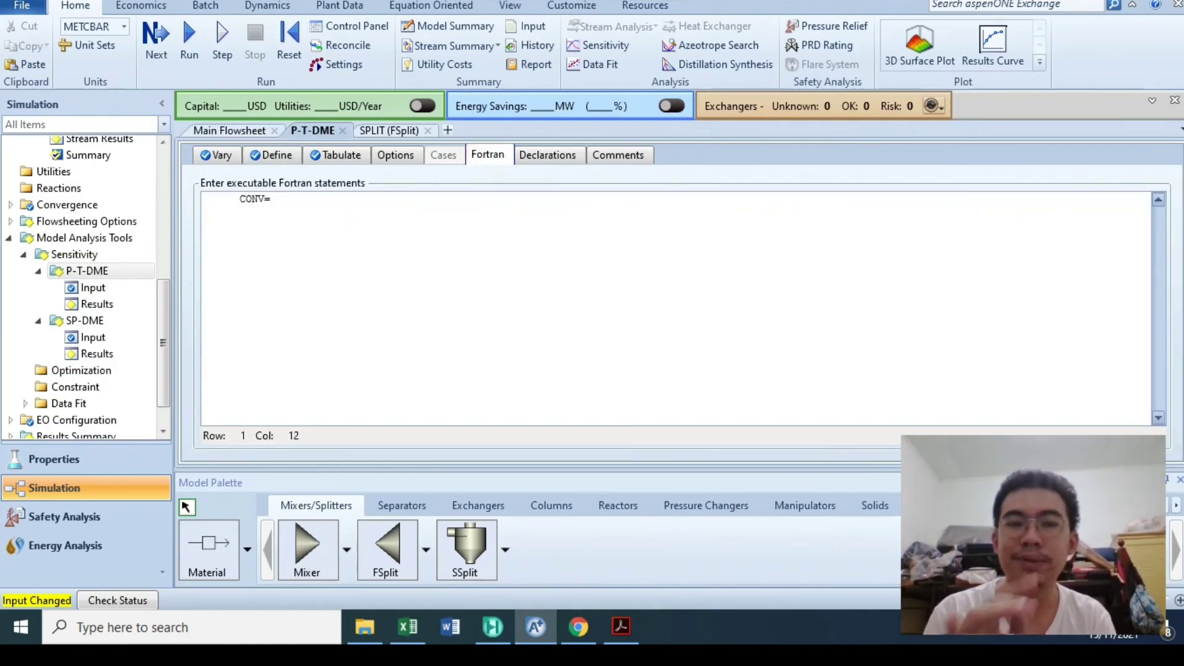
left_click(336, 159)
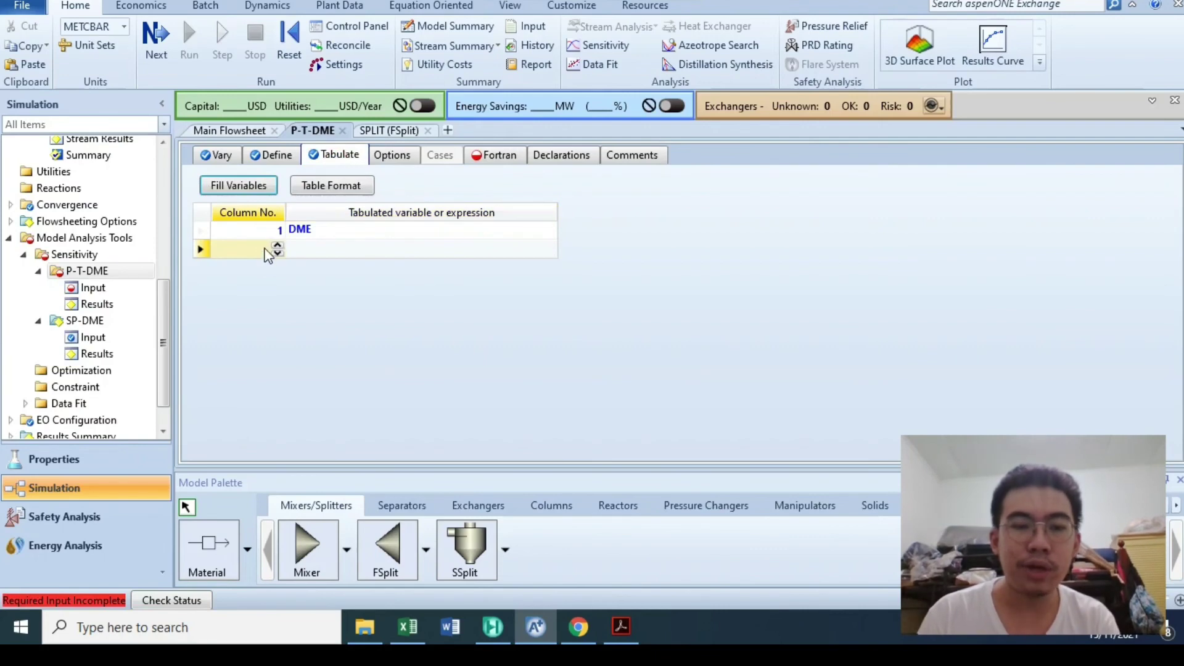
left_click(371, 250)
type("CONV")
left_click(732, 250)
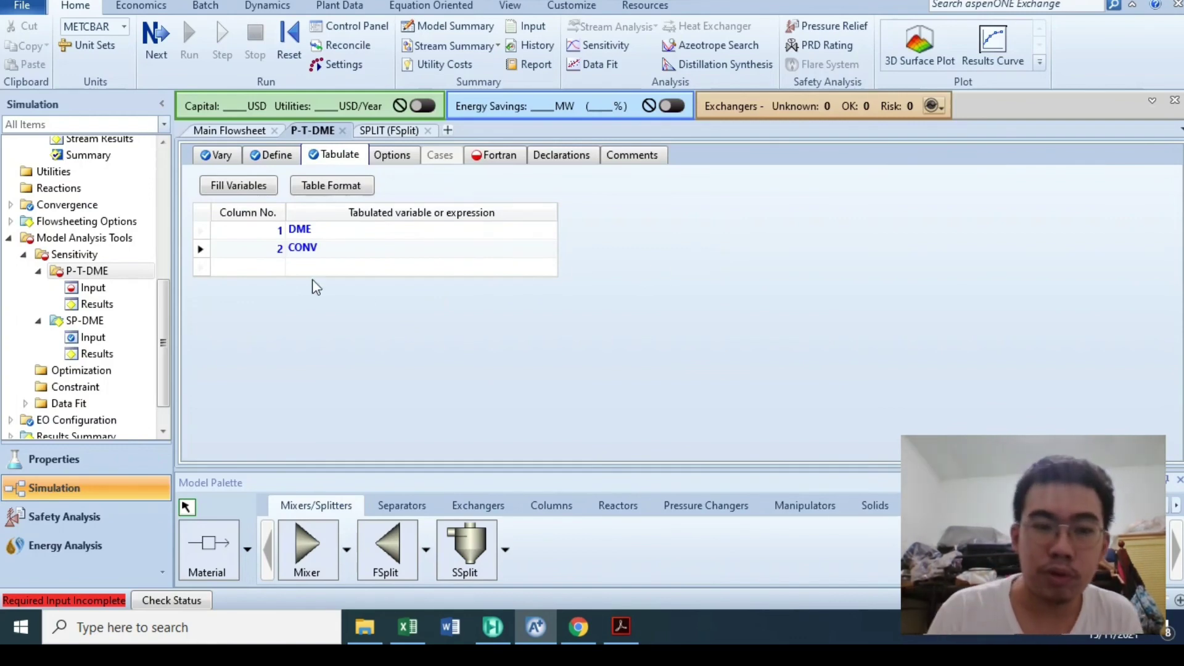
left_click(319, 233)
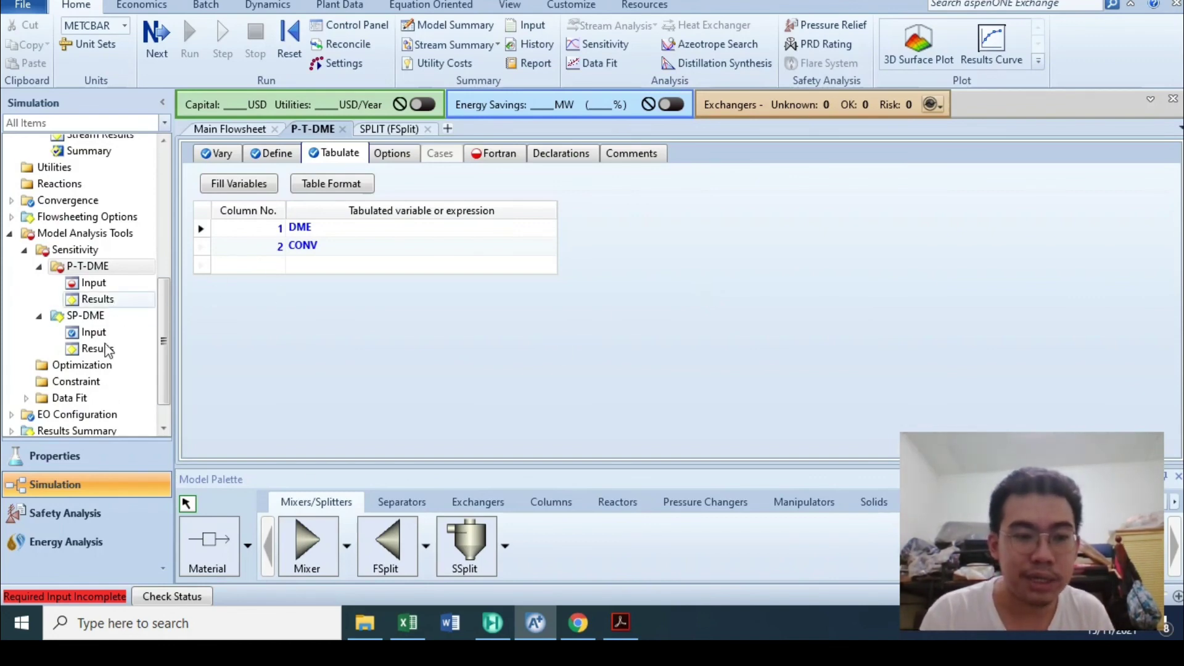
Examine the split fraction and DME molar flow columns of the SP-DME results, and open the P-T-DME results
left_click(93, 354)
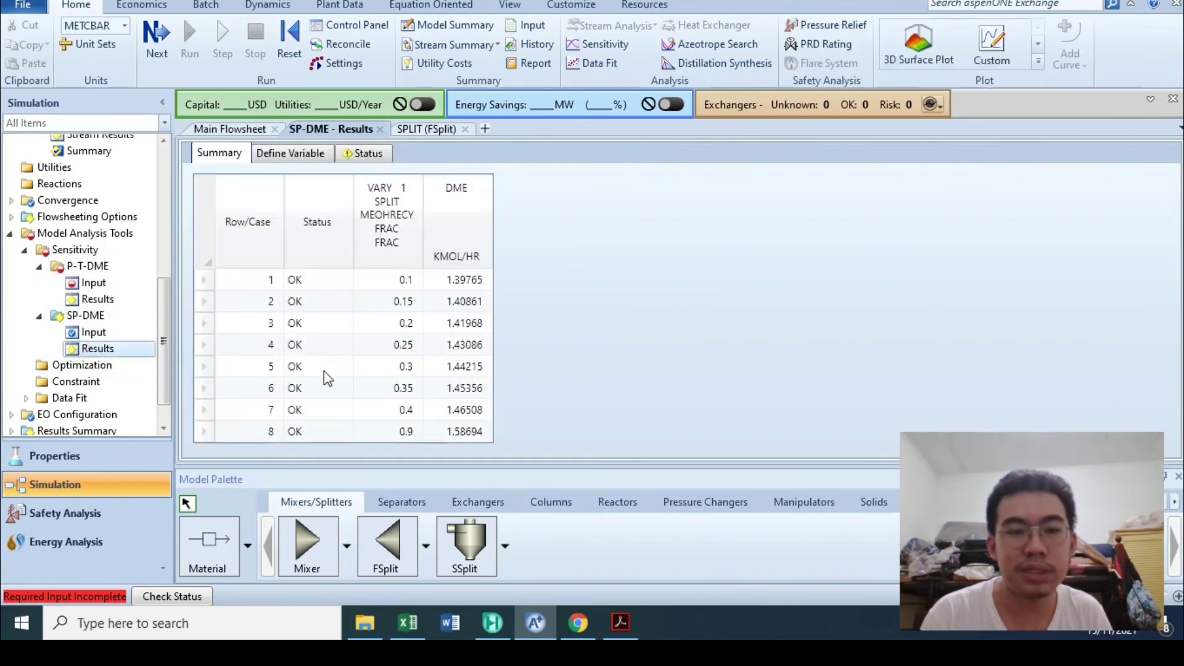
left_click_drag(402, 278, 388, 431)
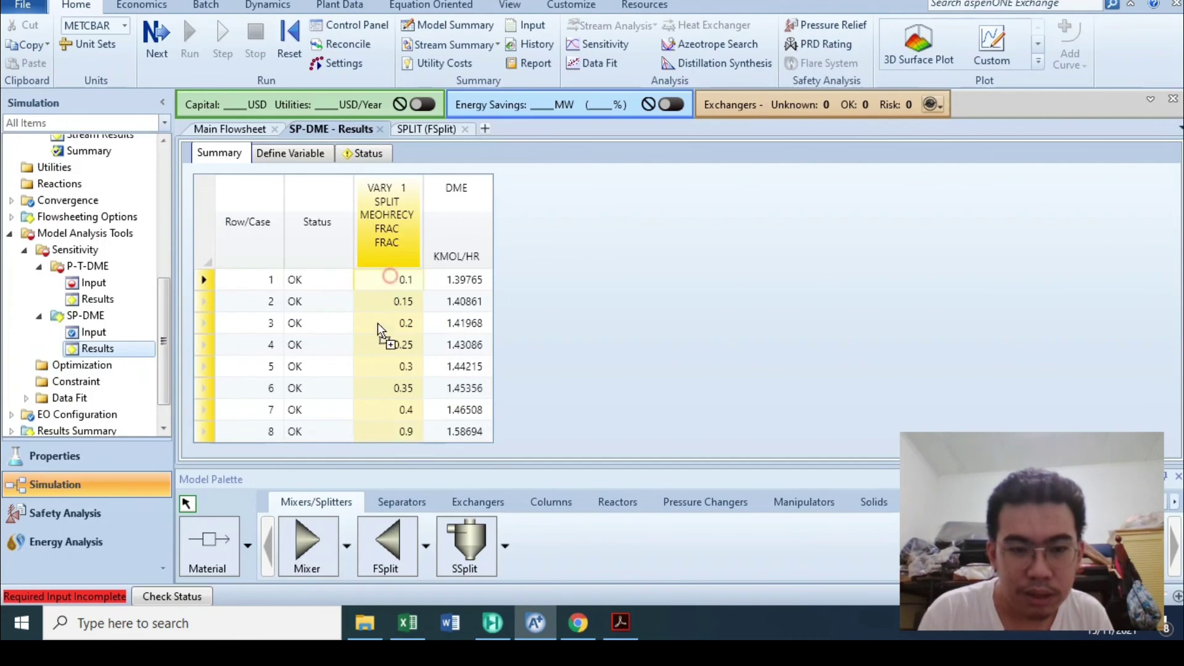
left_click(382, 384, "shift")
left_click_drag(462, 282, 464, 430)
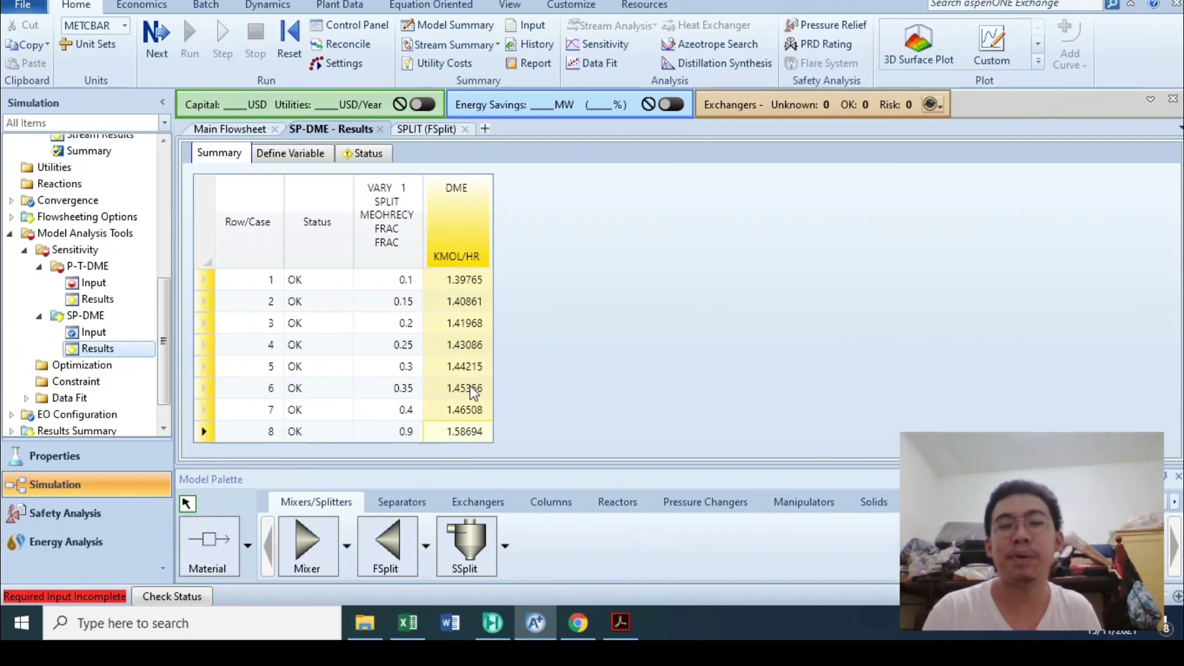
left_click(77, 300)
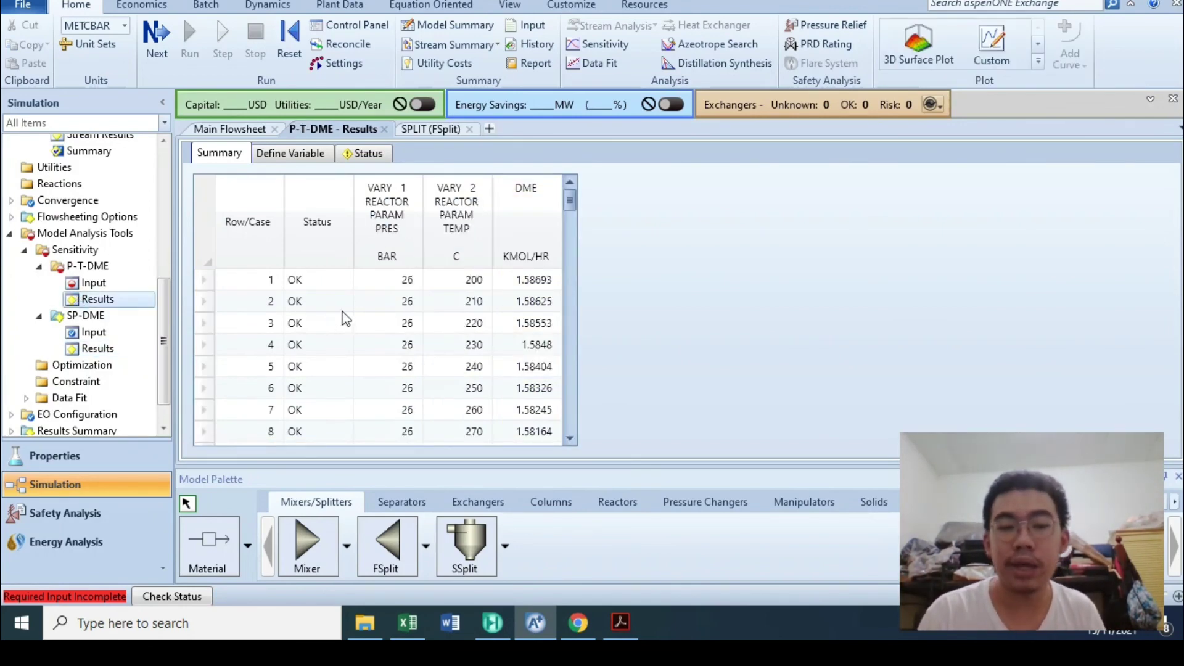